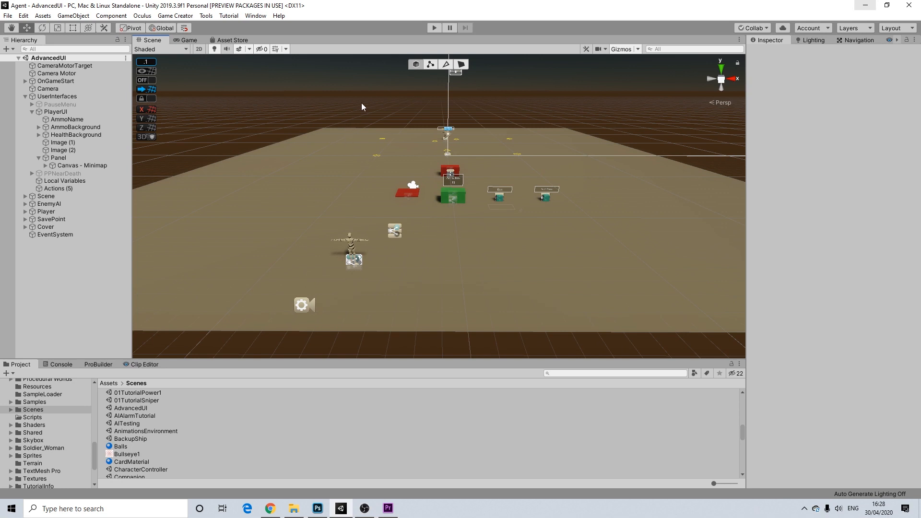
scroll(357, 204, "up", 1)
middle_click_drag(365, 237, 372, 231)
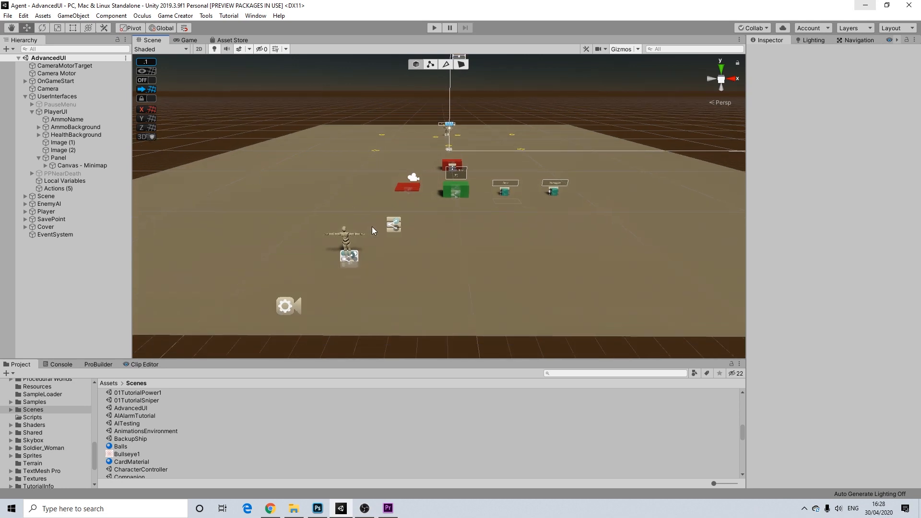
scroll(372, 231, "up", 2)
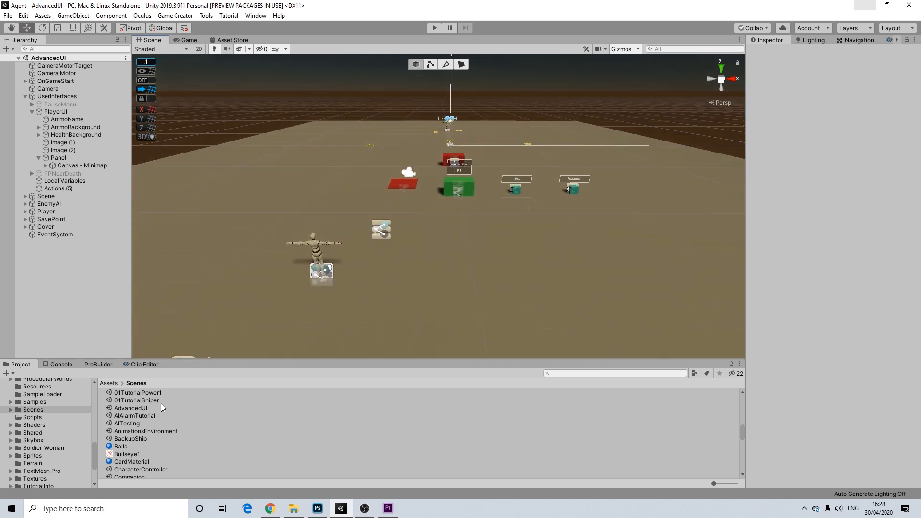
Duplicate the AdvancedUI scene in the Scenes folder and rename the copy 01AdvancedUI+
left_click(136, 411)
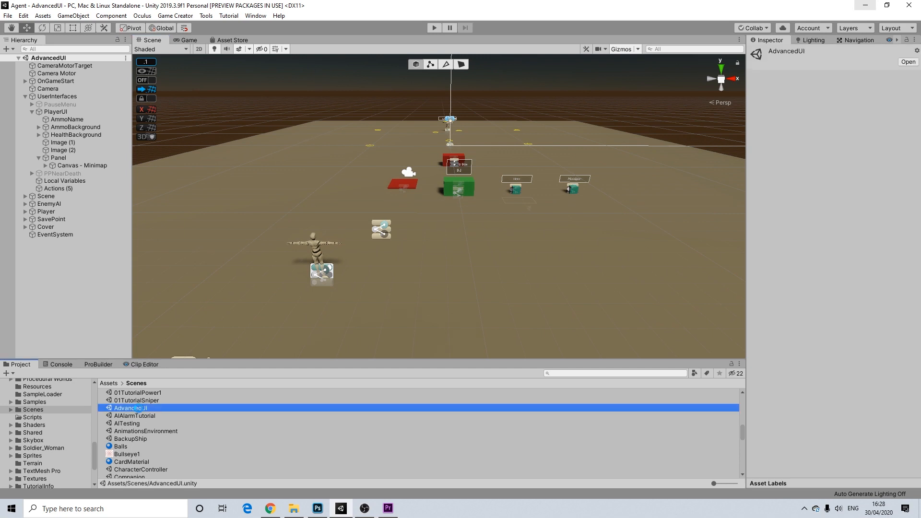
key("ctrl+d")
right_click(141, 434)
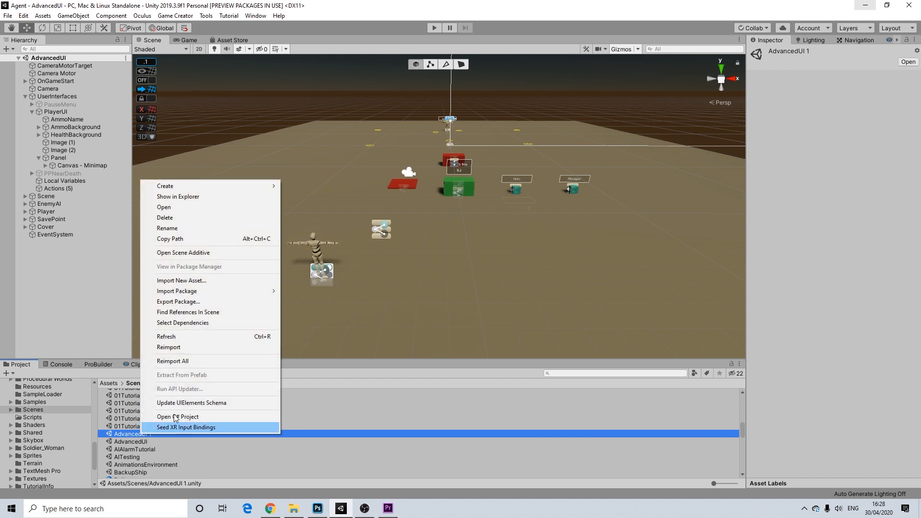
left_click(177, 228)
type("01AdvancedUI")
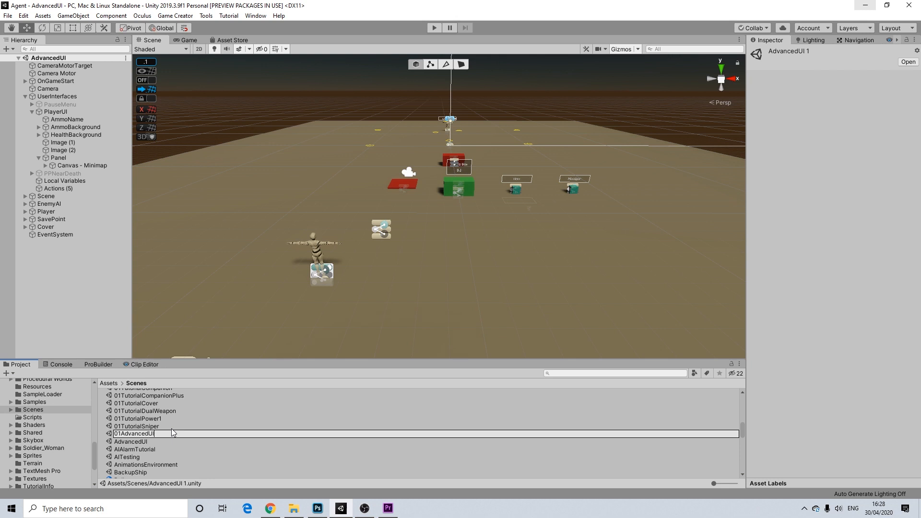
type("+")
key("Return")
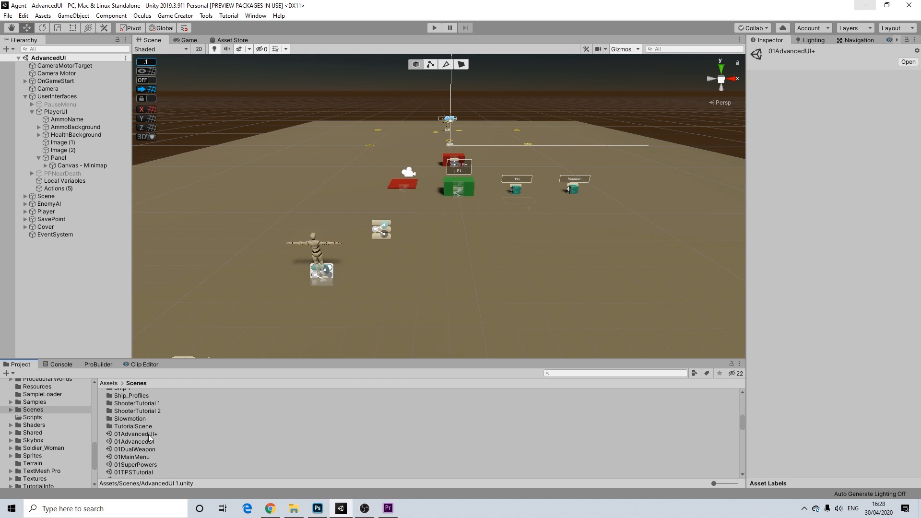
Open the 01AdvancedUI+ scene for editing
double_click(148, 433)
scroll(275, 312, "up", 3)
scroll(276, 312, "down", 5)
left_click_drag(323, 301, 372, 248, "alt")
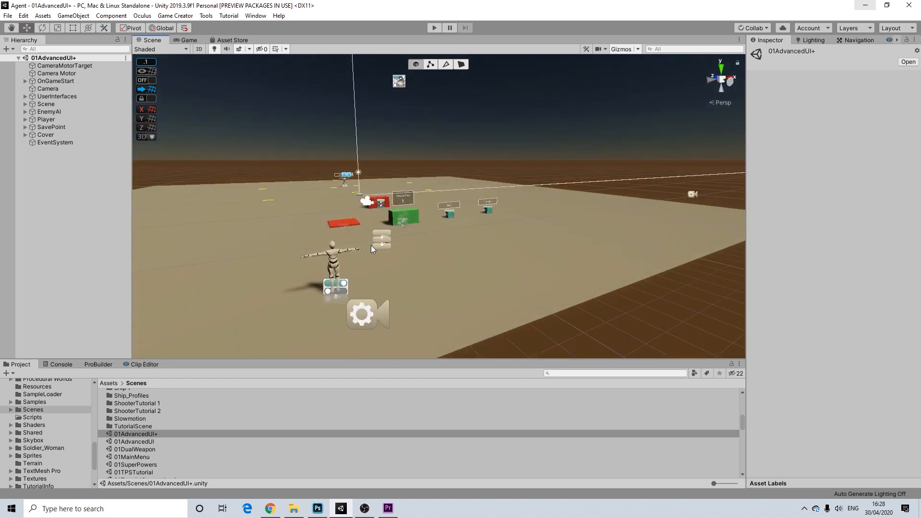
scroll(370, 246, "up", 1)
middle_click_drag(463, 220, 416, 261)
Expand the UserInterfaces group and deactivate its PlayerUI object
left_click(26, 97)
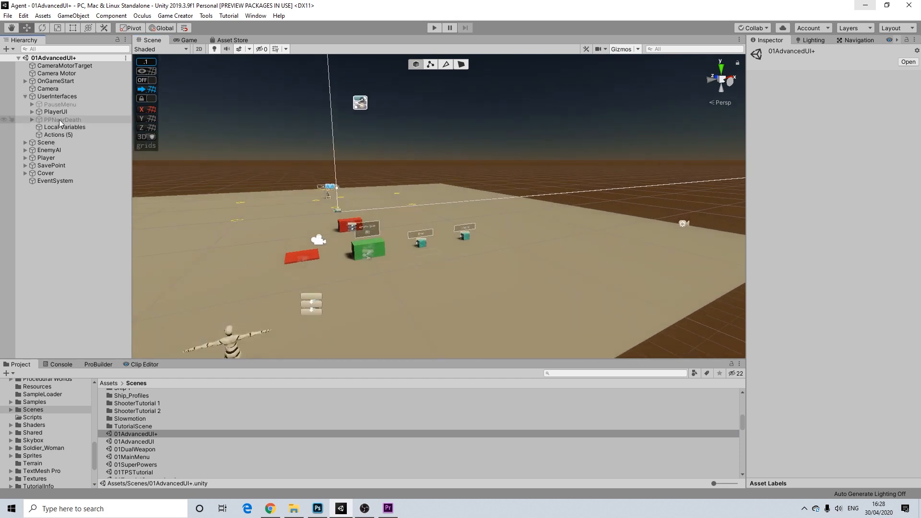
left_click(55, 111)
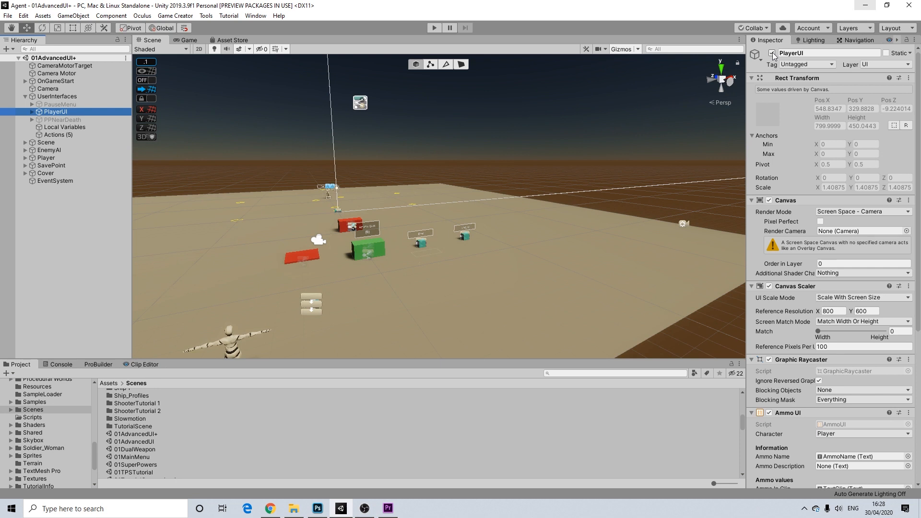
middle_click_drag(600, 157, 517, 218)
scroll(530, 212, "down", 3)
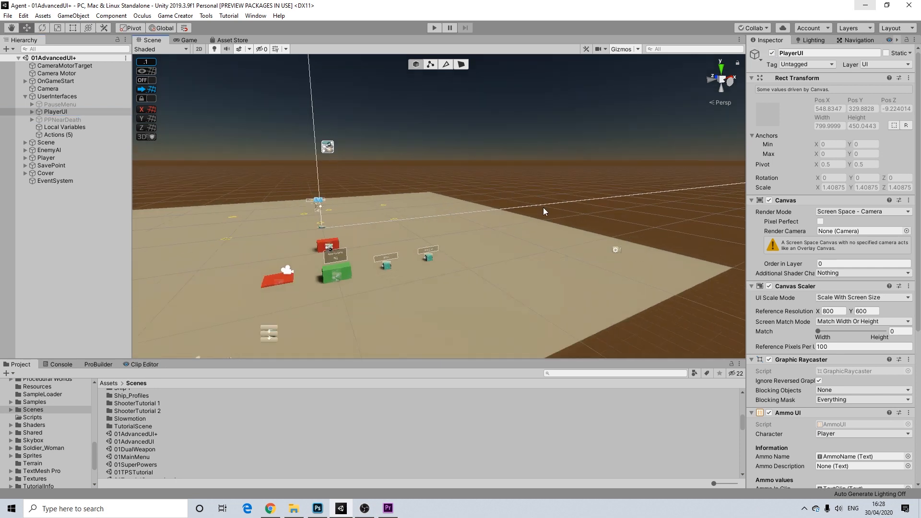
scroll(514, 207, "up", 2)
scroll(548, 183, "up", 2)
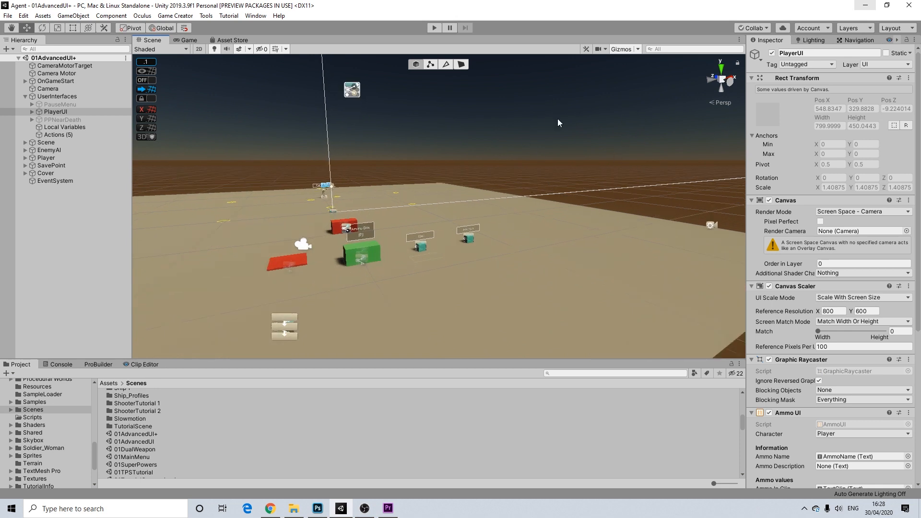
middle_click_drag(488, 178, 551, 152)
middle_click_drag(635, 142, 608, 157)
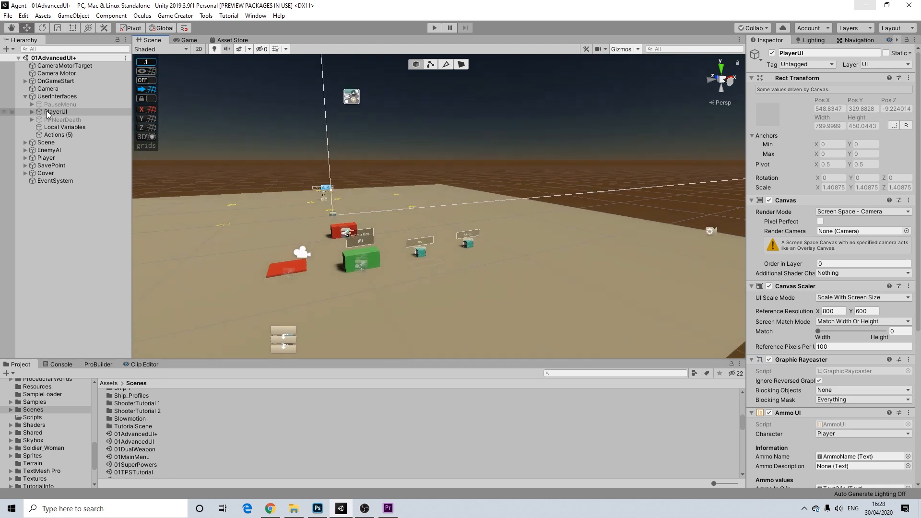
left_click(772, 54)
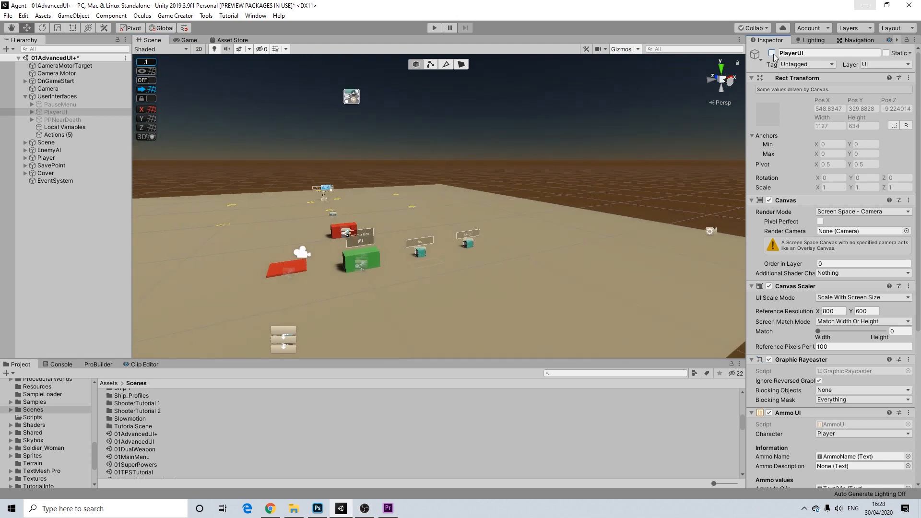
Activate the PauseMenu object under UserInterfaces
left_click(60, 104)
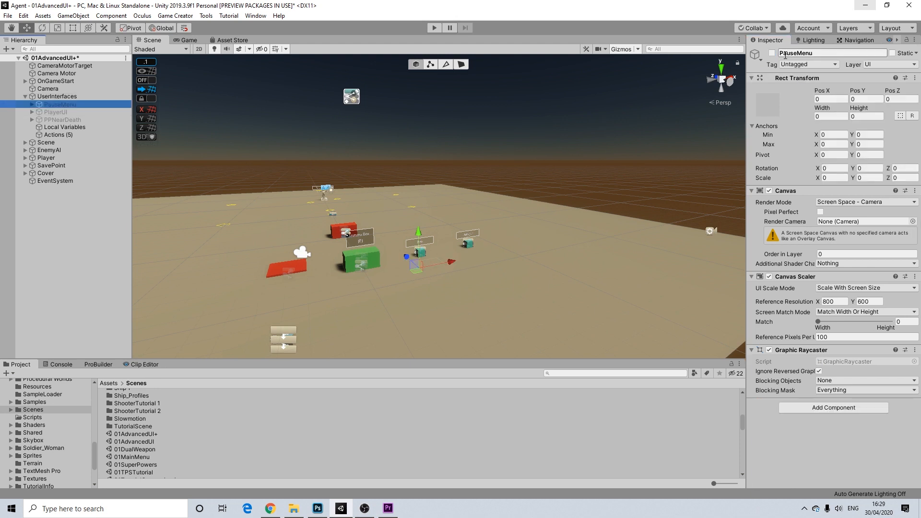
left_click(772, 53)
scroll(644, 134, "down", 3)
middle_click_drag(644, 136, 435, 260)
scroll(561, 212, "down", 8)
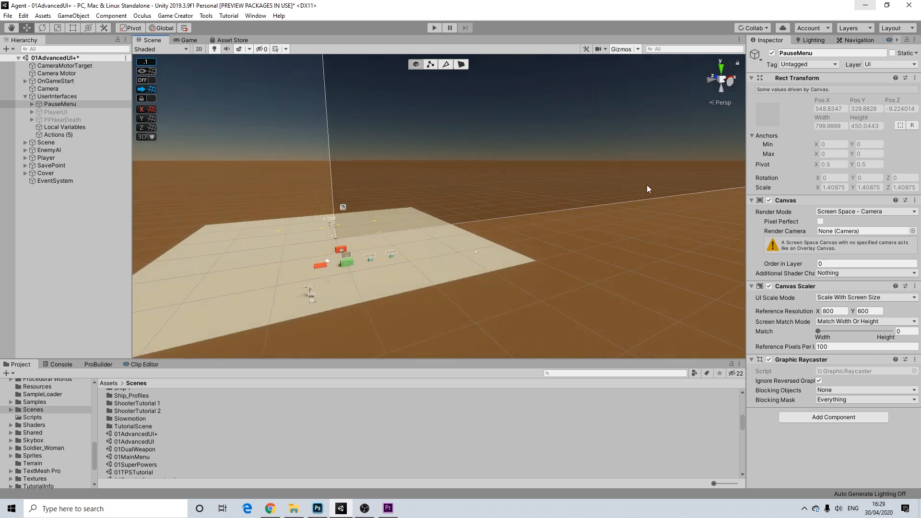
middle_click_drag(644, 187, 404, 285)
Switch the scene view to 2D and frame the whole pause menu canvas
left_click(198, 50)
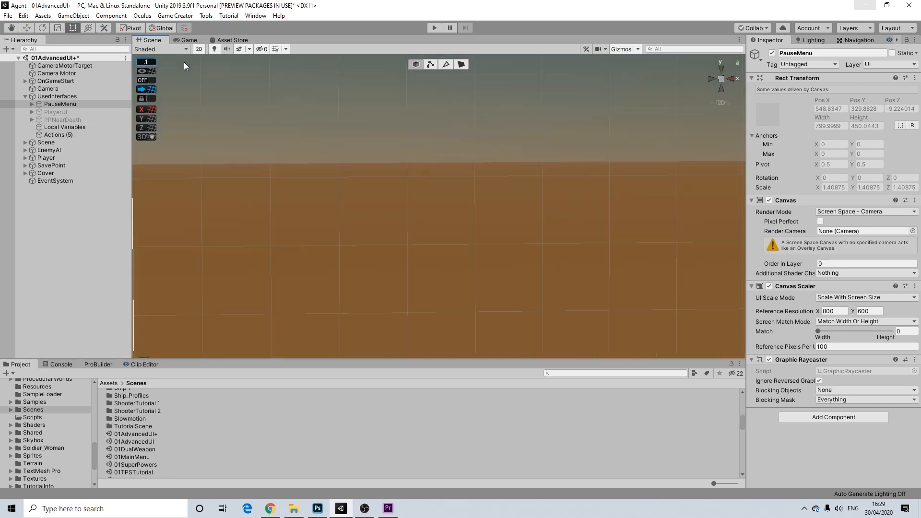
scroll(438, 168, "down", 8)
middle_click_drag(492, 173, 307, 267)
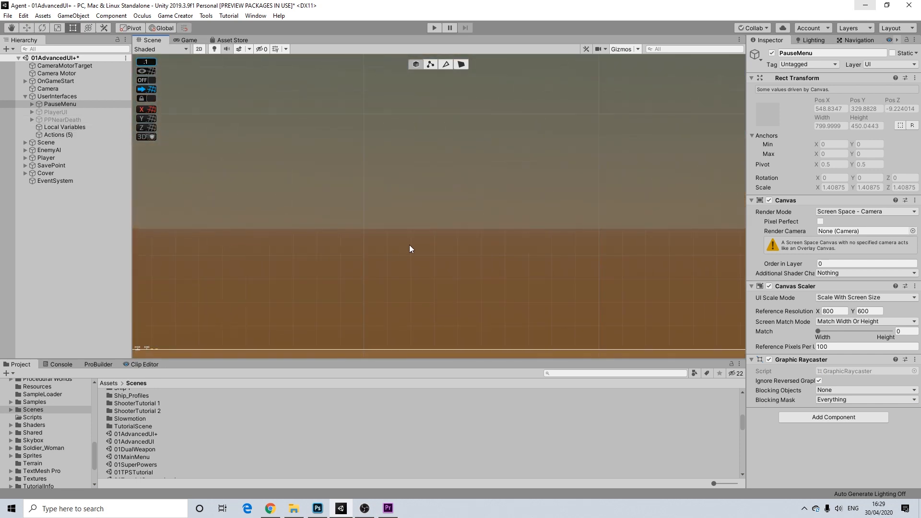
scroll(405, 246, "down", 20)
scroll(629, 195, "down", 8)
middle_click_drag(630, 195, 387, 286)
scroll(359, 263, "up", 6)
scroll(373, 275, "up", 2)
scroll(376, 275, "up", 1)
scroll(403, 278, "up", 1)
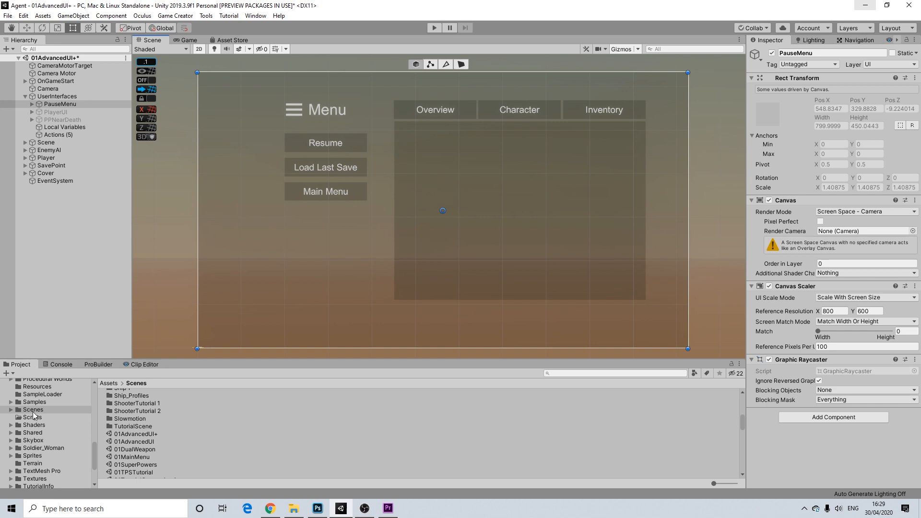
Find the Plugins folder among the project assets and expand it to reach the GameCreator subfolders
scroll(45, 416, "down", 4)
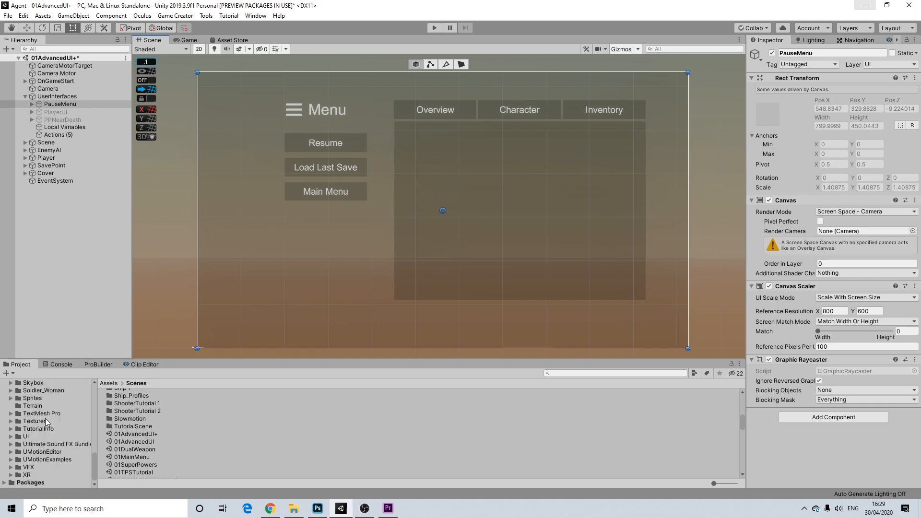
scroll(48, 425, "up", 2)
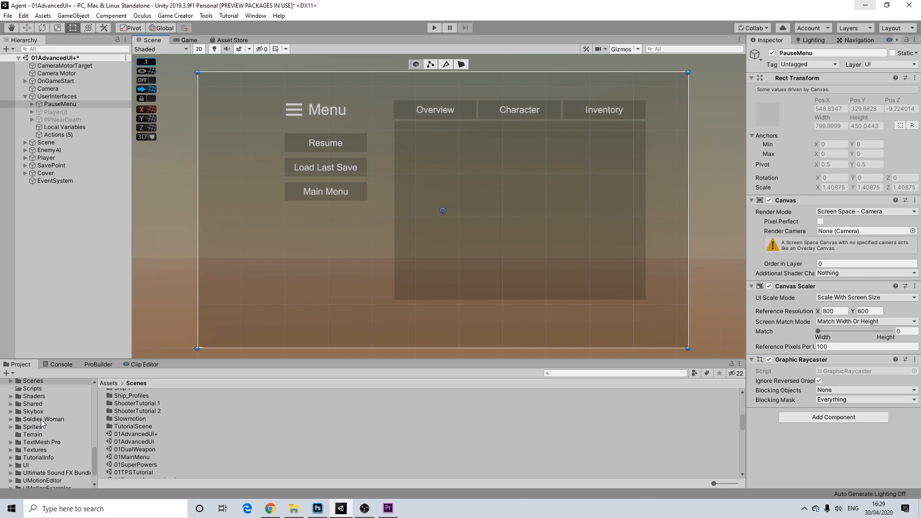
scroll(40, 419, "up", 2)
scroll(40, 418, "up", 2)
scroll(39, 418, "up", 5)
scroll(42, 418, "up", 5)
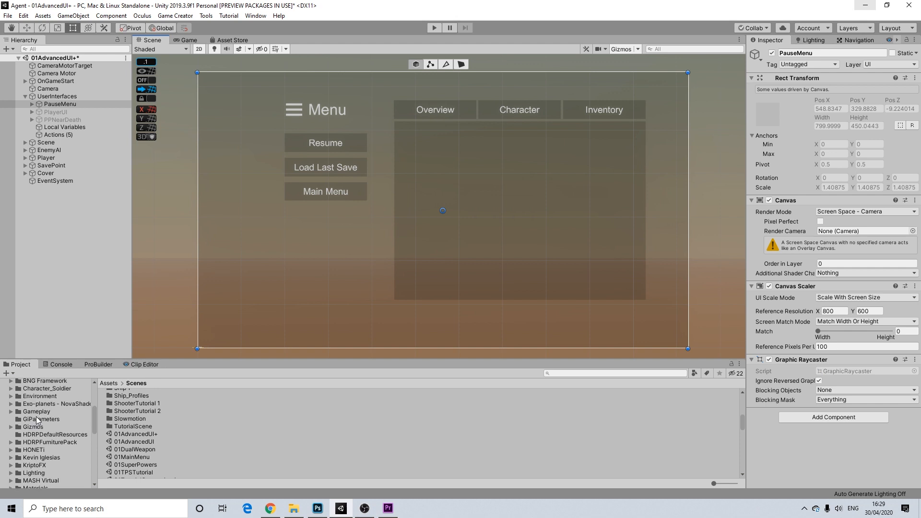
scroll(37, 419, "up", 2)
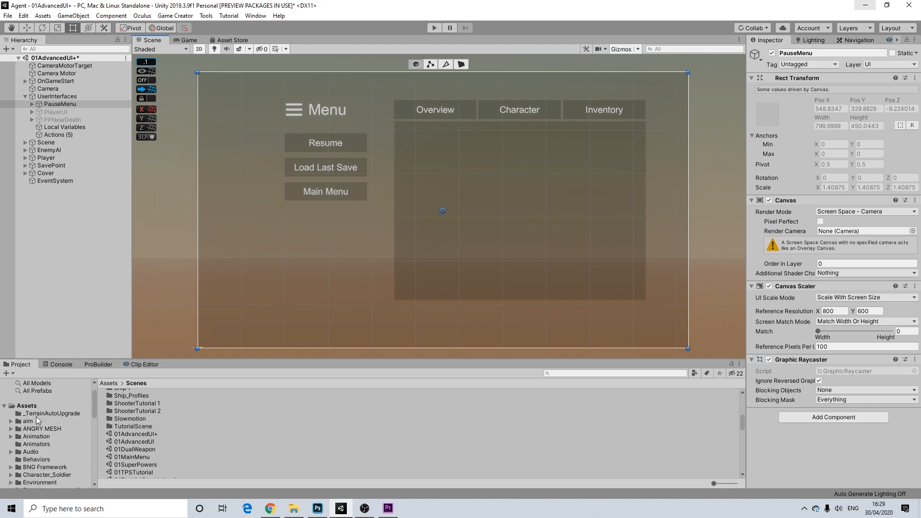
scroll(37, 420, "down", 2)
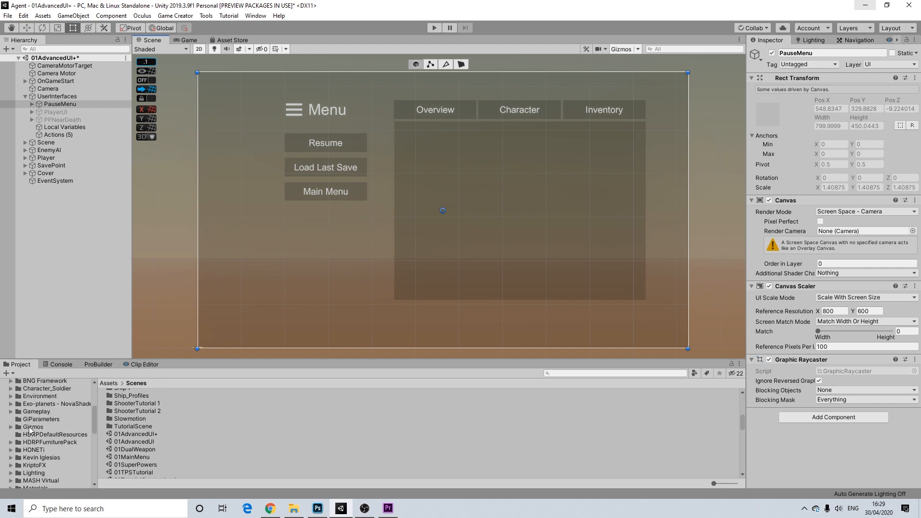
scroll(19, 456, "down", 4)
scroll(18, 451, "down", 2)
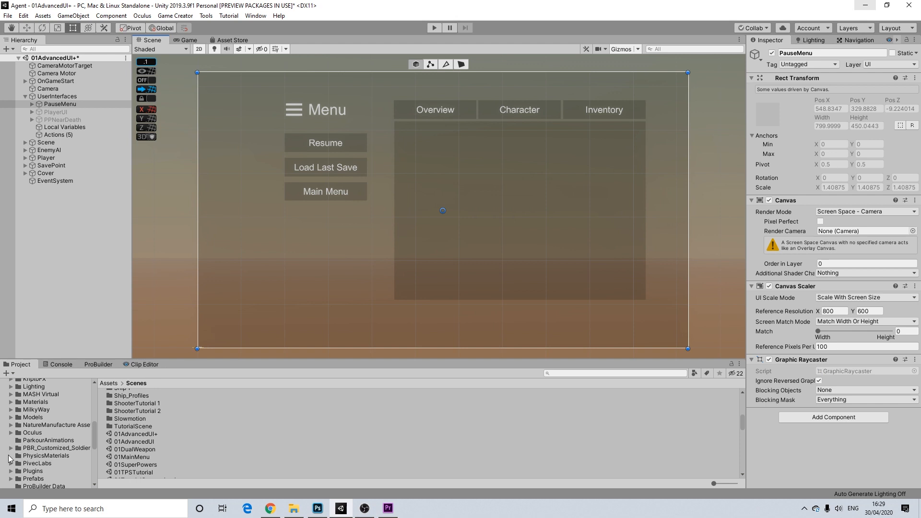
left_click(11, 471)
scroll(12, 470, "down", 4)
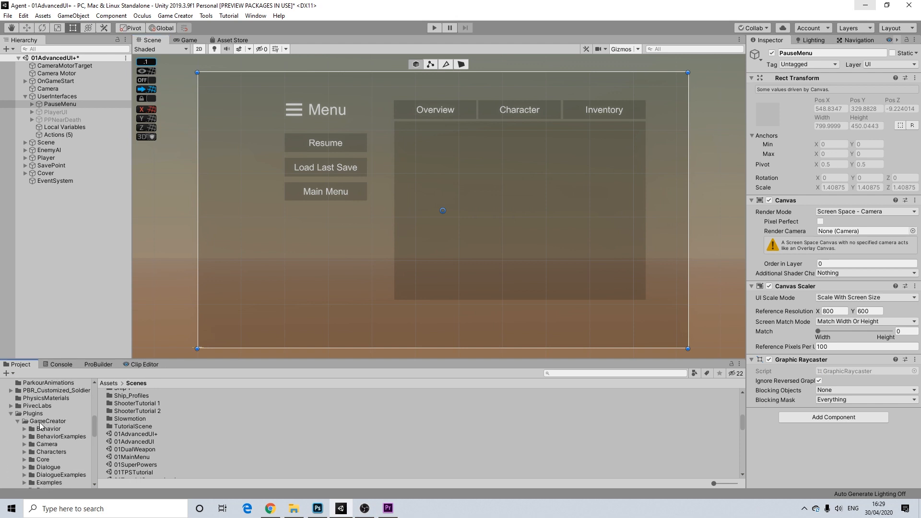
scroll(53, 439, "down", 4)
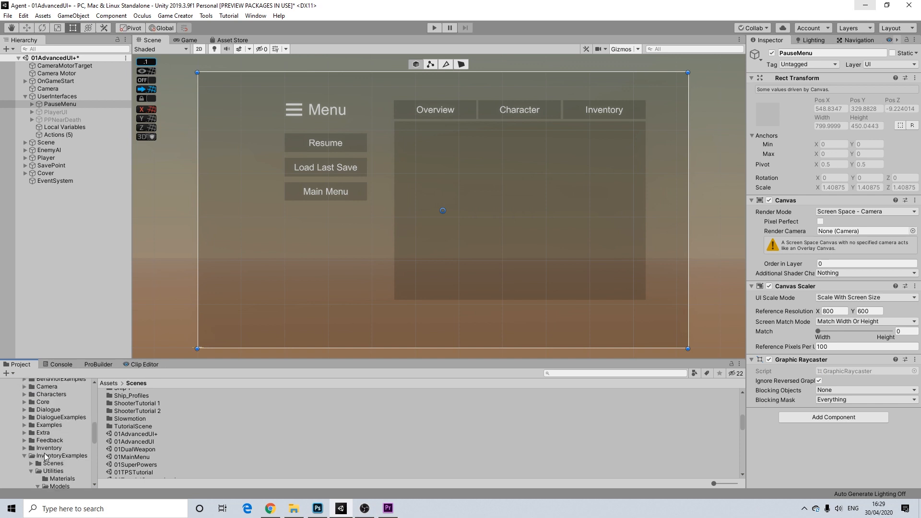
key("q")
left_click_drag(422, 288, 399, 285)
key("t")
scroll(399, 290, "down", 1)
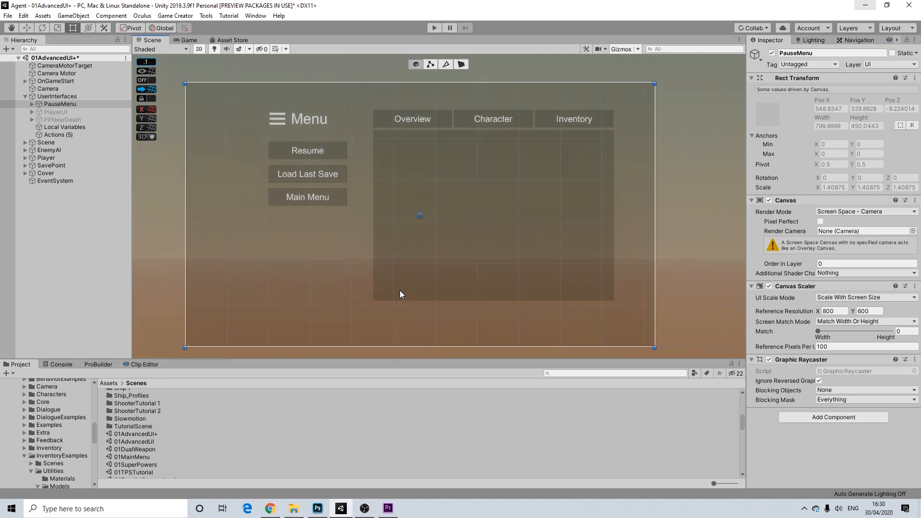
middle_click_drag(406, 292, 406, 292)
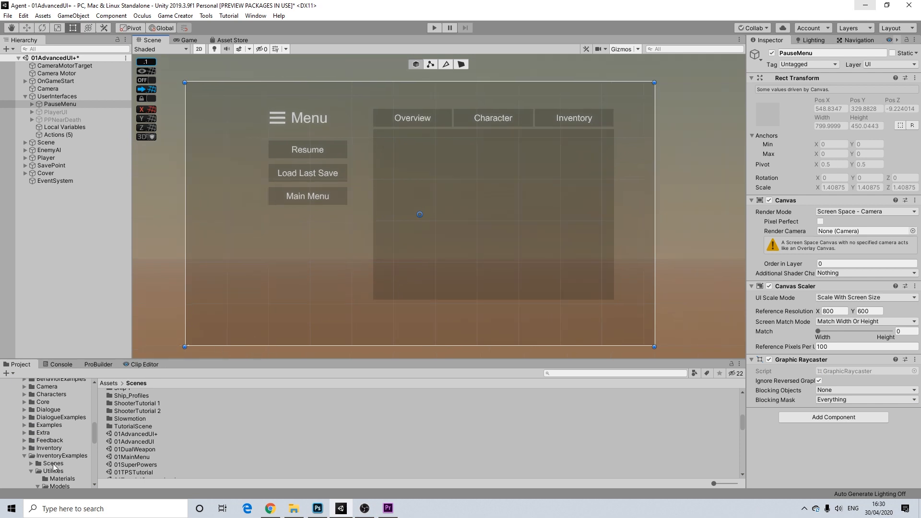
Open the Prefabs folder inside GameCreator's InventoryExamples/Utilities folder
scroll(54, 465, "down", 3)
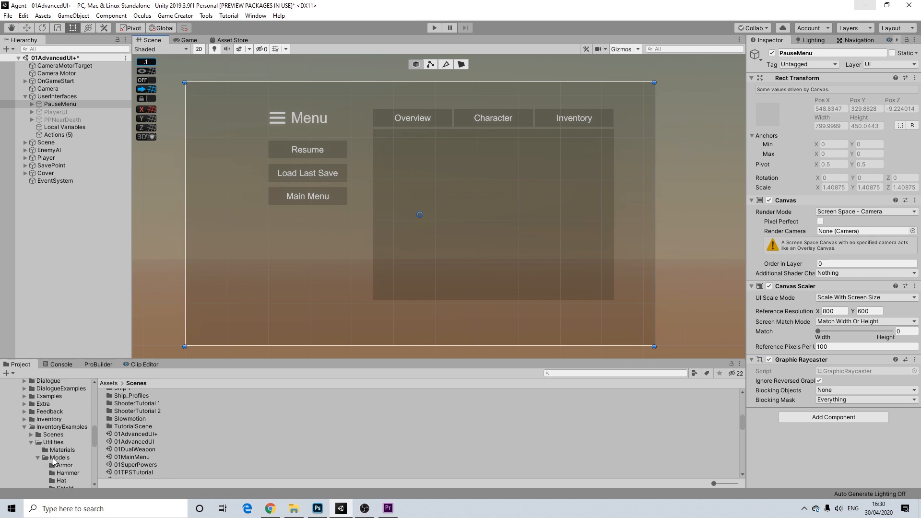
left_click(55, 427)
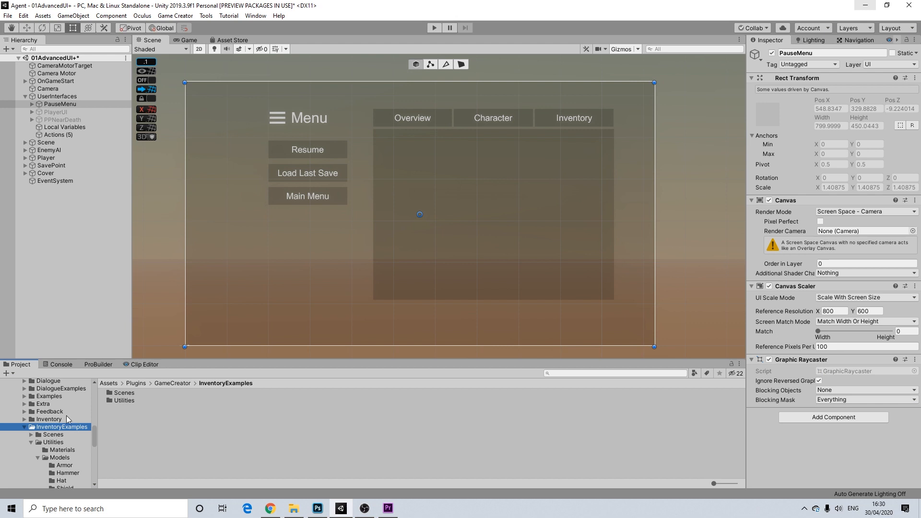
left_click(24, 427)
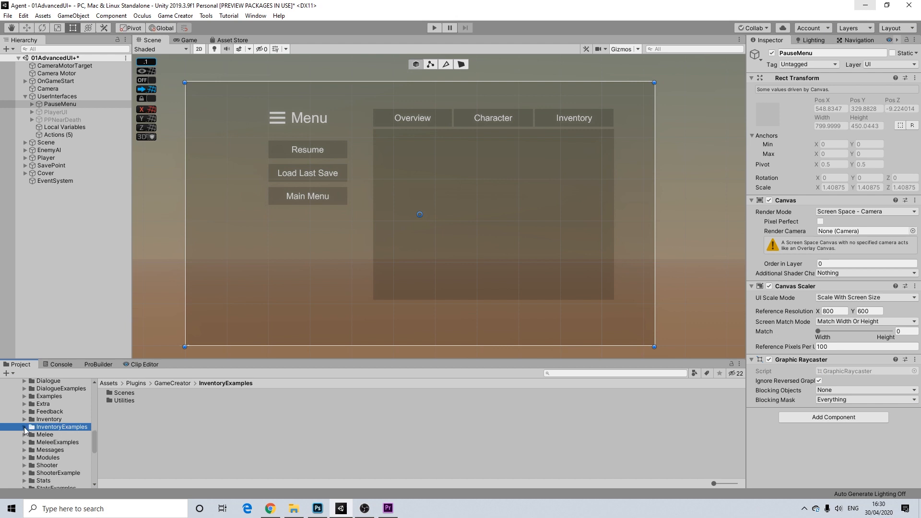
left_click(52, 420)
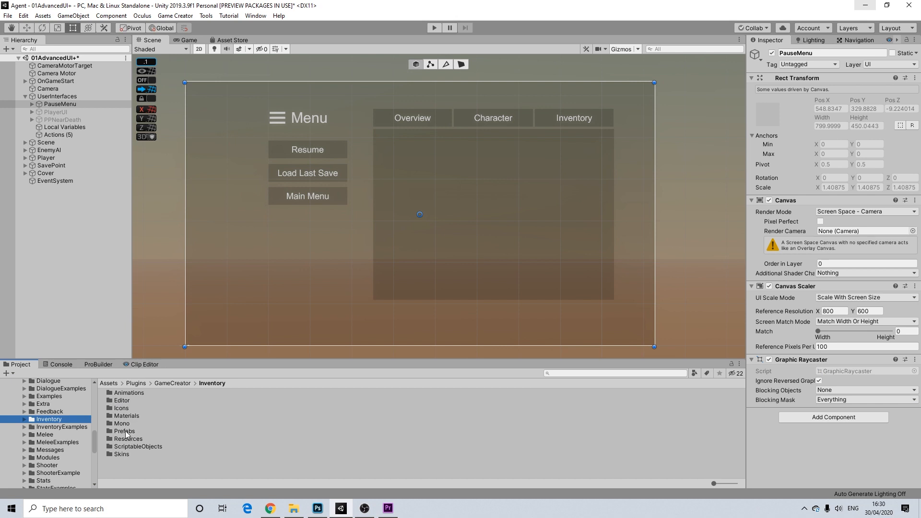
left_click(39, 427)
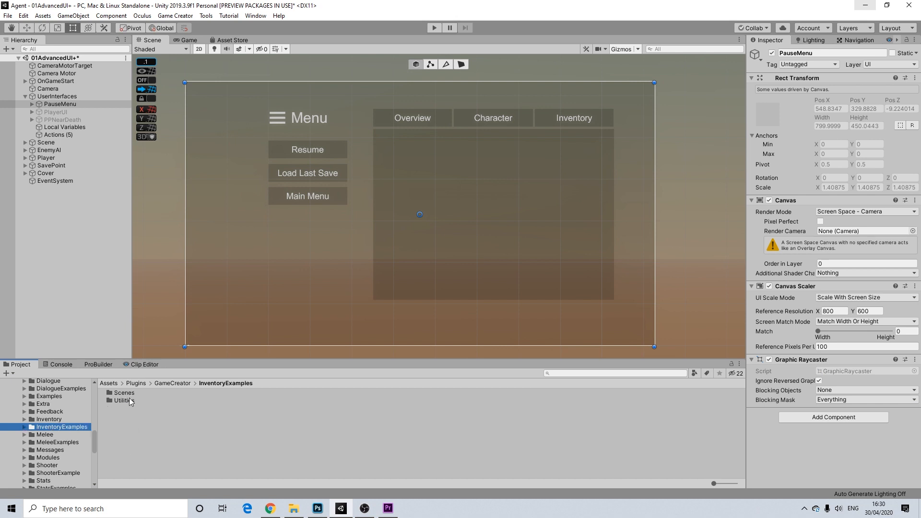
double_click(123, 401)
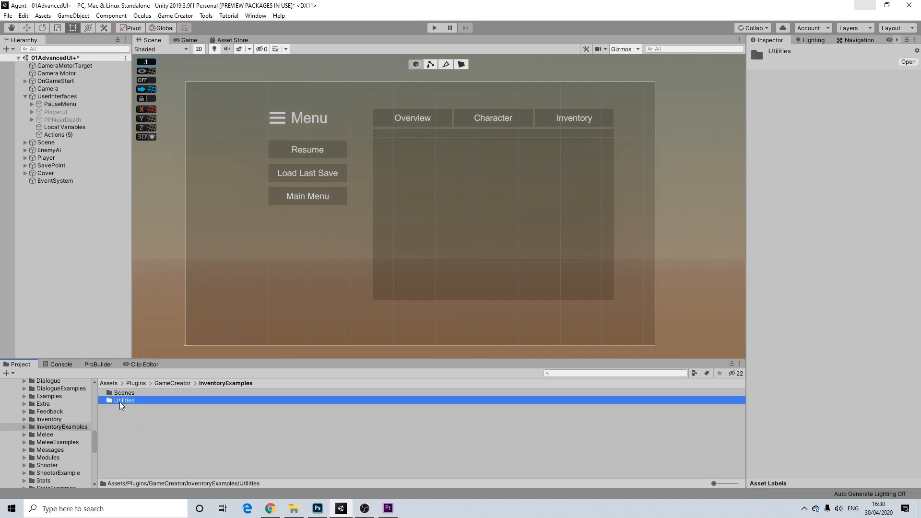
double_click(124, 409)
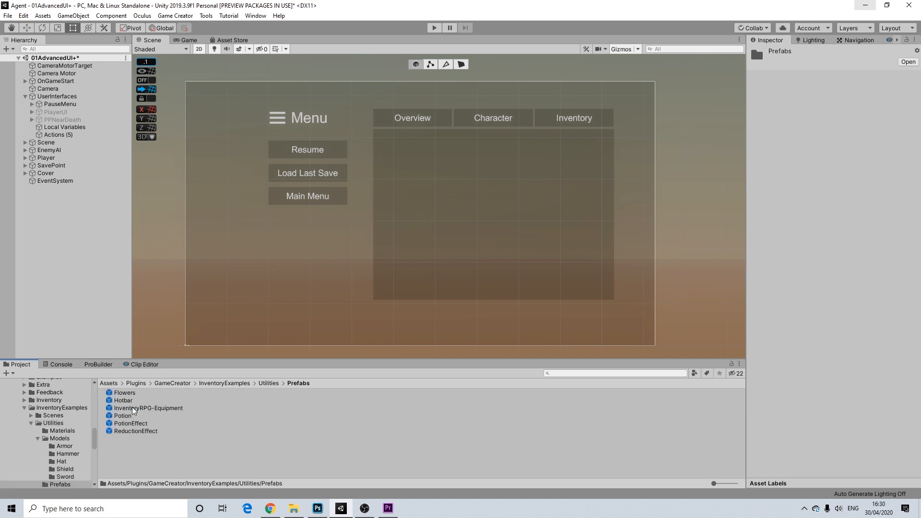
Add the InventoryRPG-Equipment prefab to the scene as a child of UserInterfaces
left_click(145, 408)
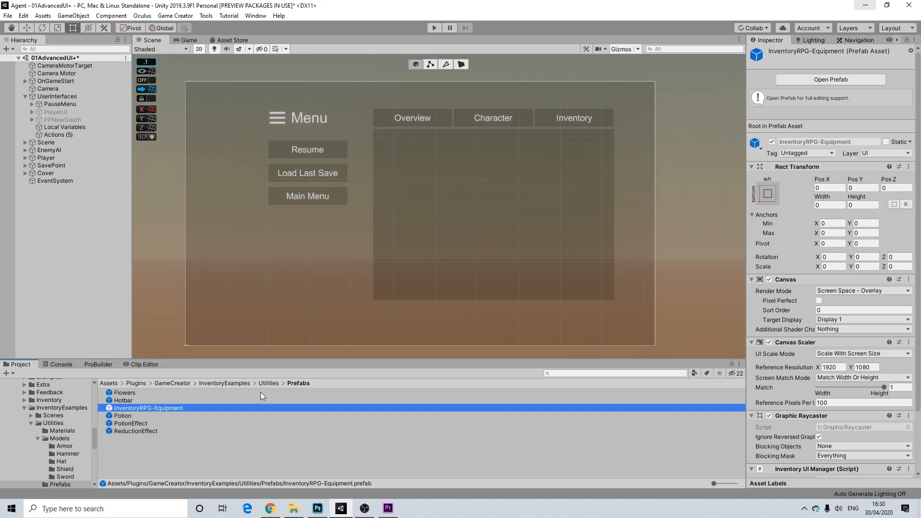
scroll(813, 294, "down", 3)
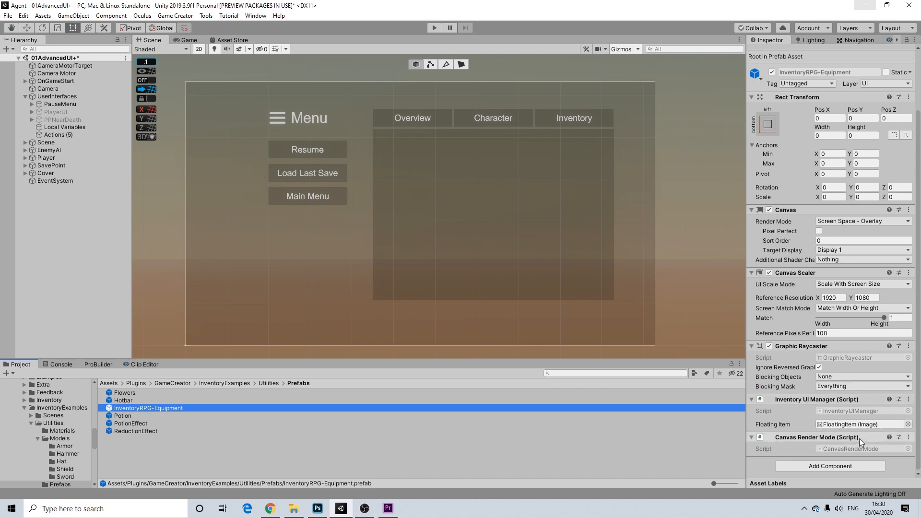
middle_click_drag(482, 229, 477, 225)
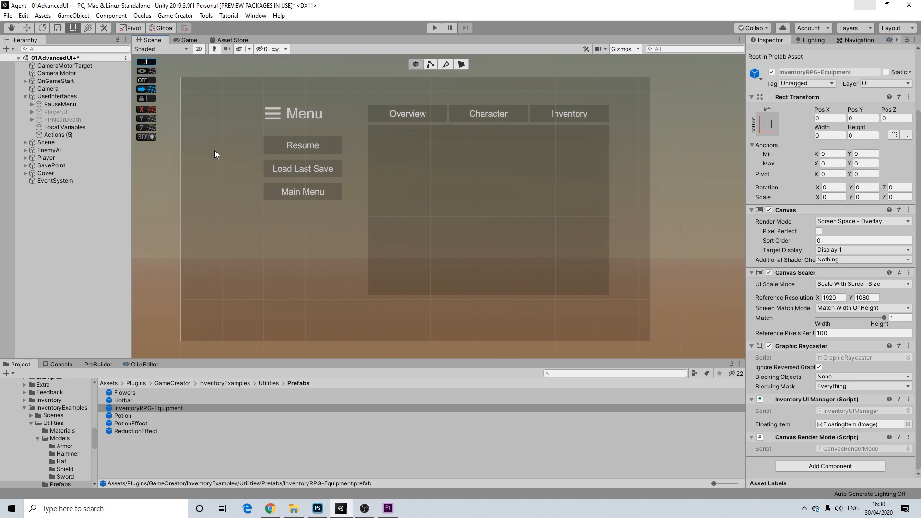
left_click_drag(149, 409, 61, 99)
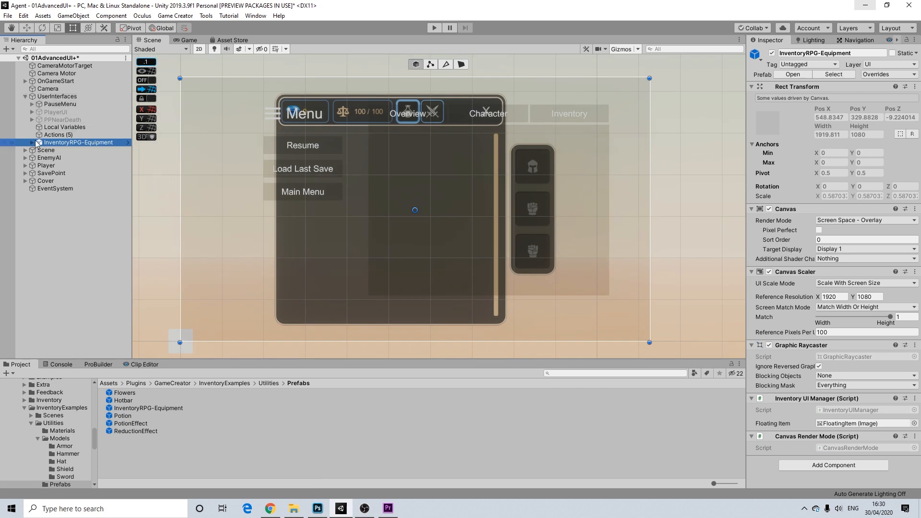
Rename the Map button object inside PauseMenu as Inventory
left_click(33, 104)
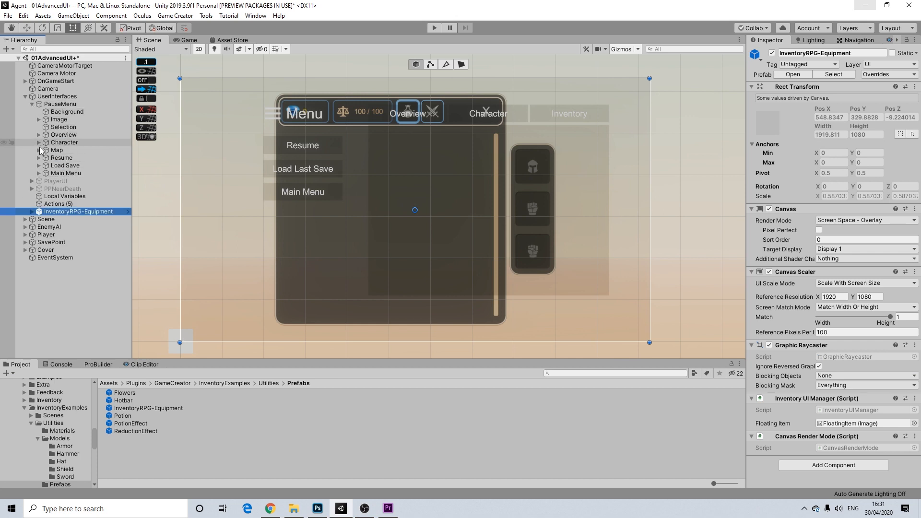
right_click(56, 149)
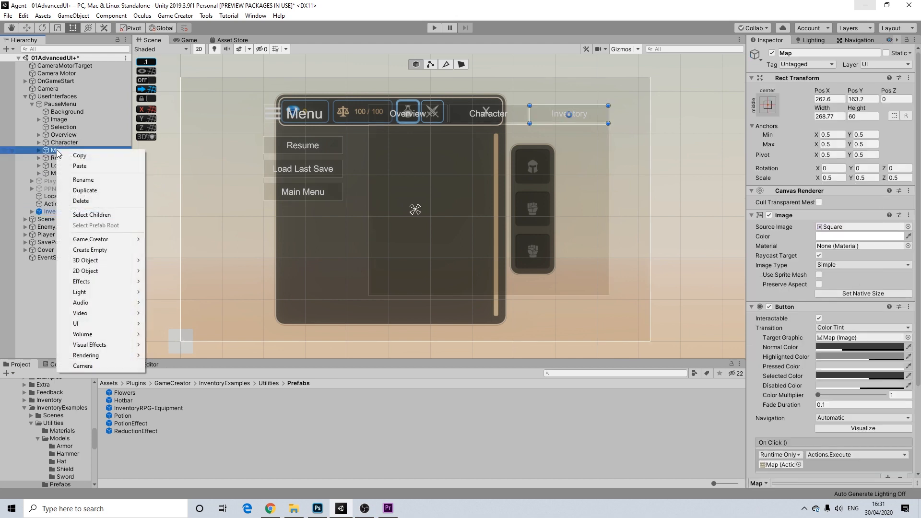
left_click(78, 176)
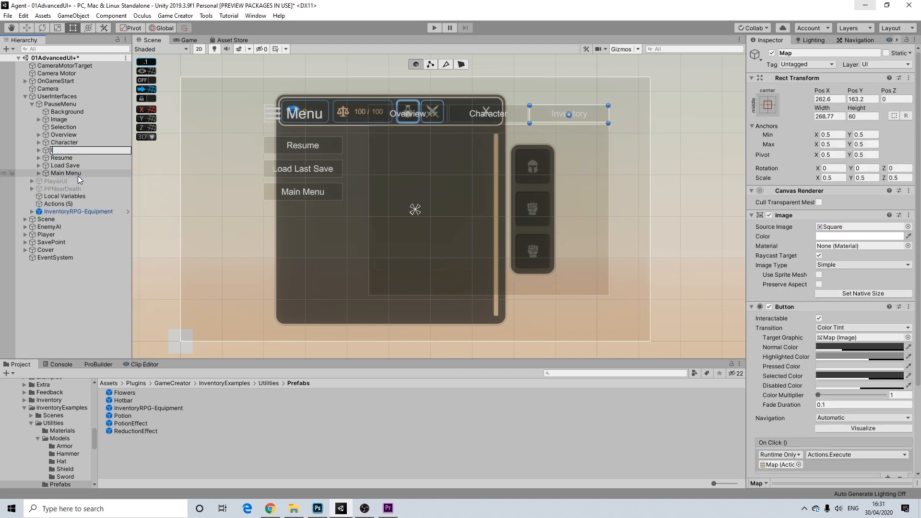
type("Inventory")
key("Return")
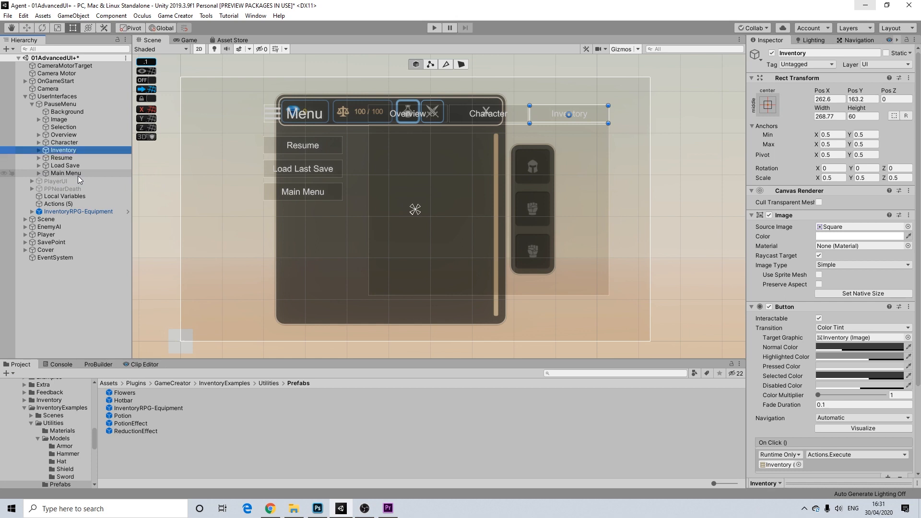
Make InventoryRPG-Equipment a child of PauseMenu's Inventory button object
left_click(38, 150)
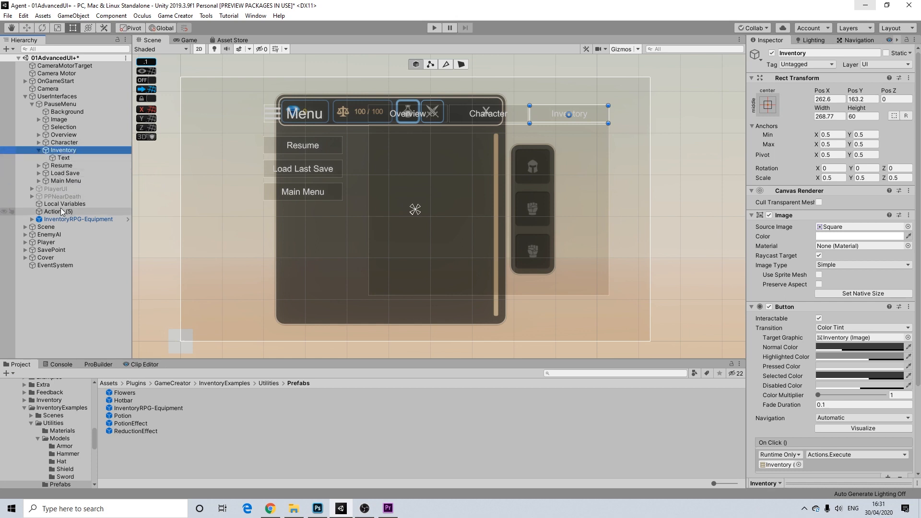
left_click(59, 221)
left_click_drag(59, 220, 63, 156)
middle_click_drag(172, 198, 192, 190)
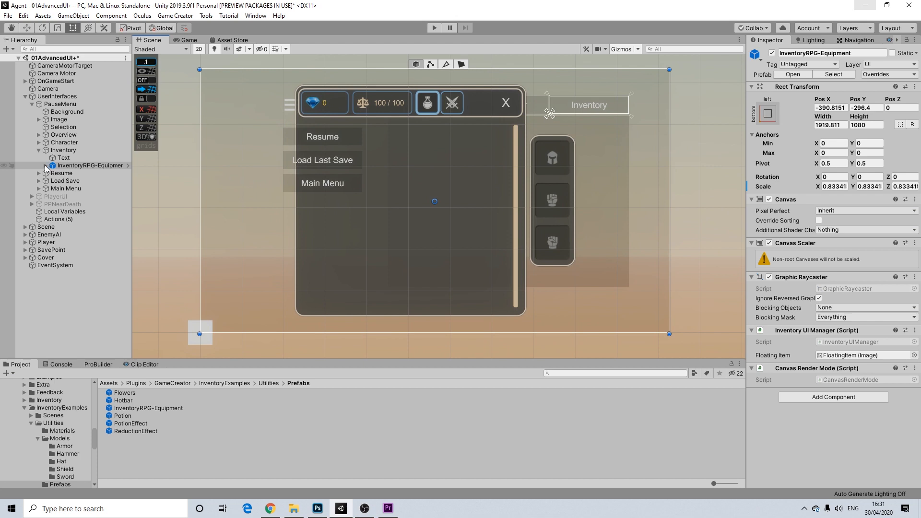
Expand InventoryRPG-Equipment to check its child objects and unpack its prefab
left_click(46, 167)
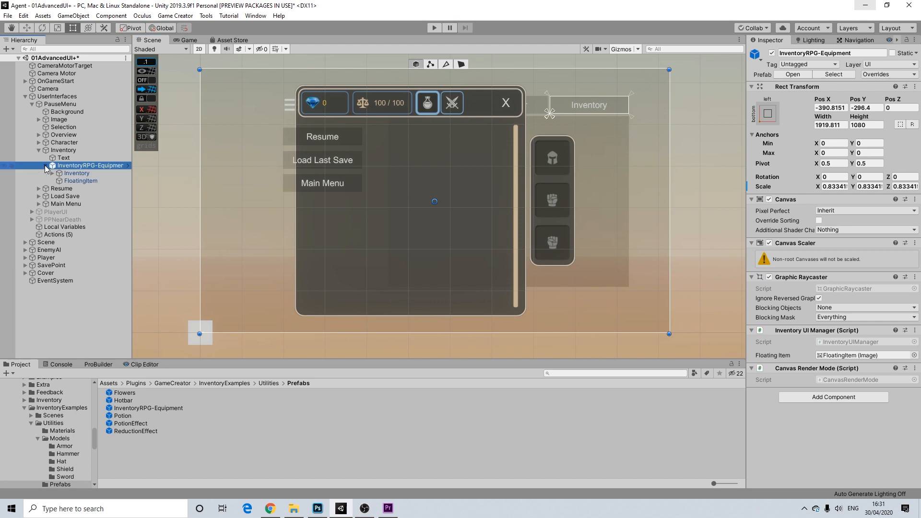
left_click(74, 174)
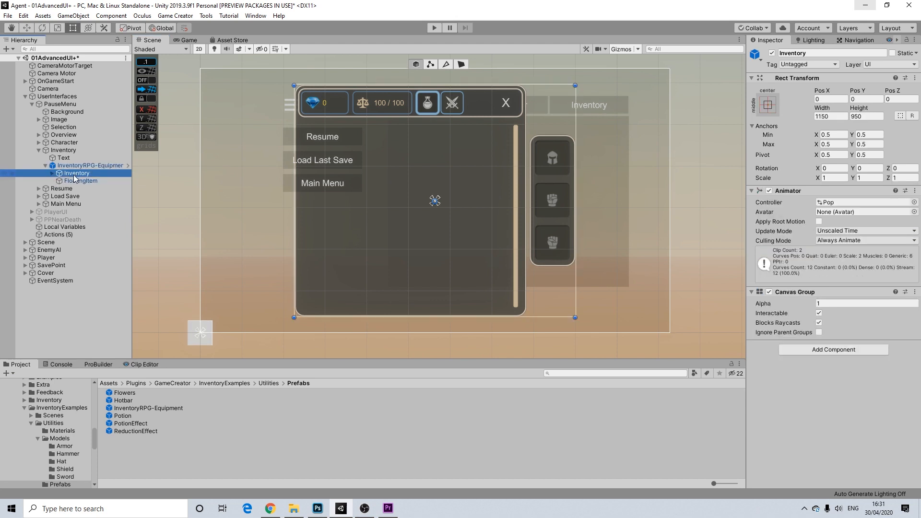
left_click(73, 180)
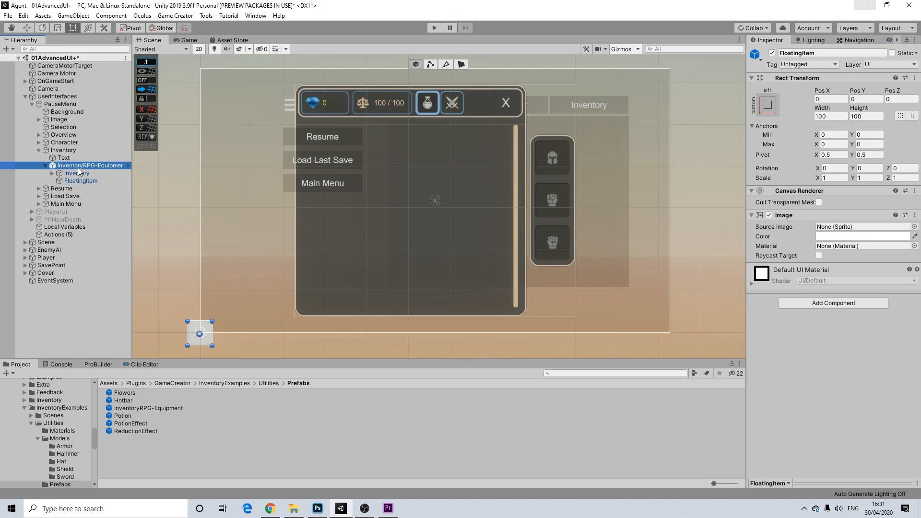
right_click(80, 166)
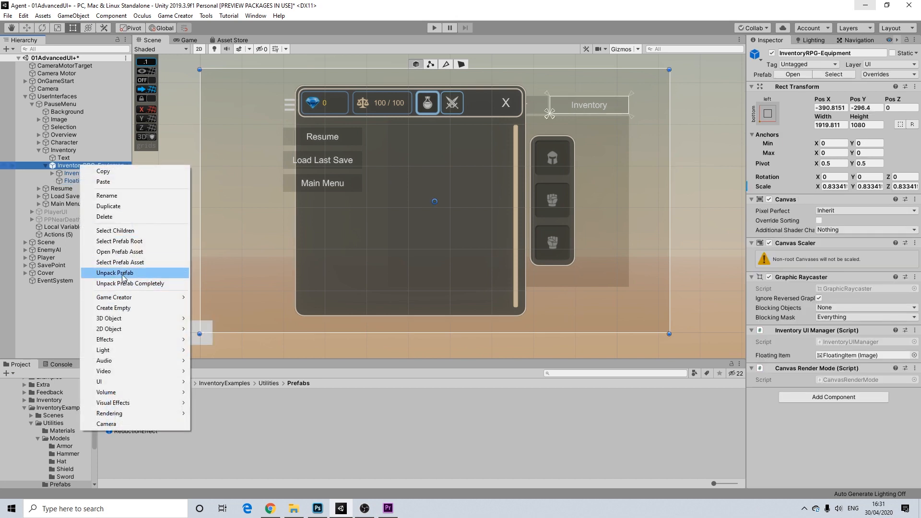
left_click(115, 272)
Make the FloatingItem image fully transparent by setting its color alpha to 0
left_click(87, 181)
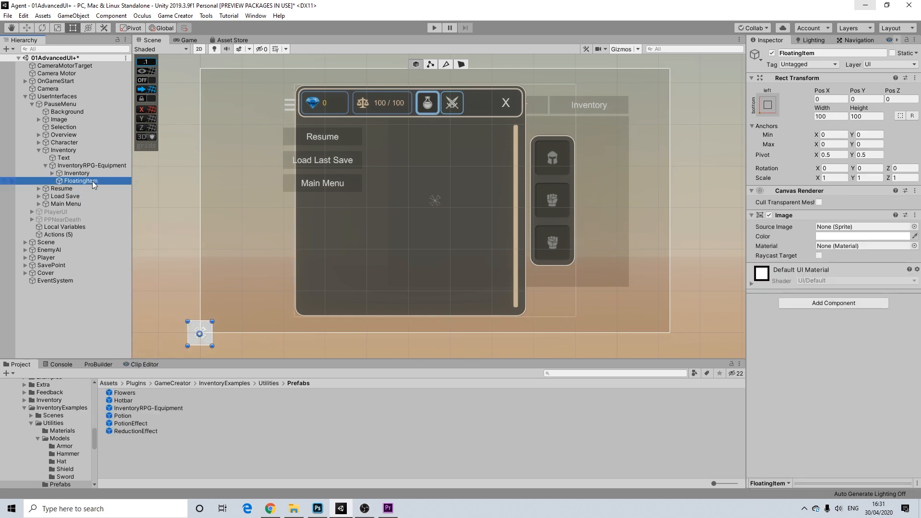
left_click(845, 236)
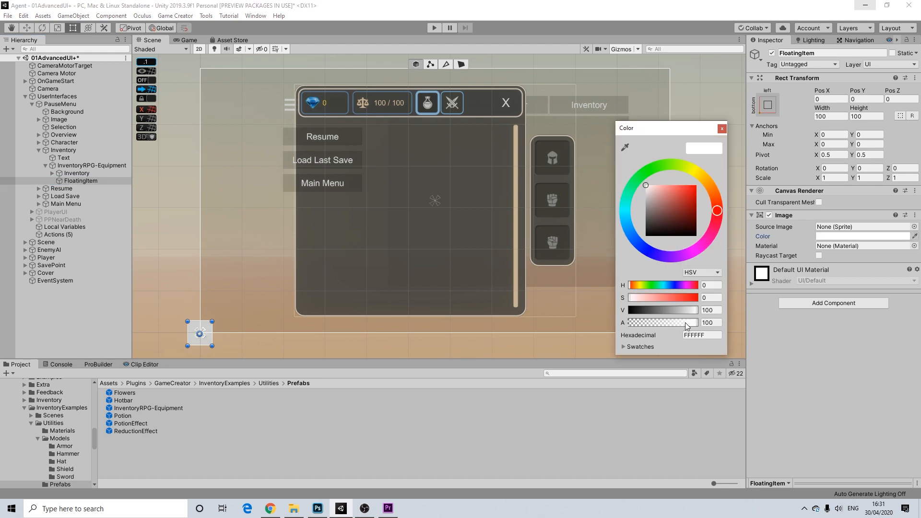
left_click_drag(698, 326, 555, 324)
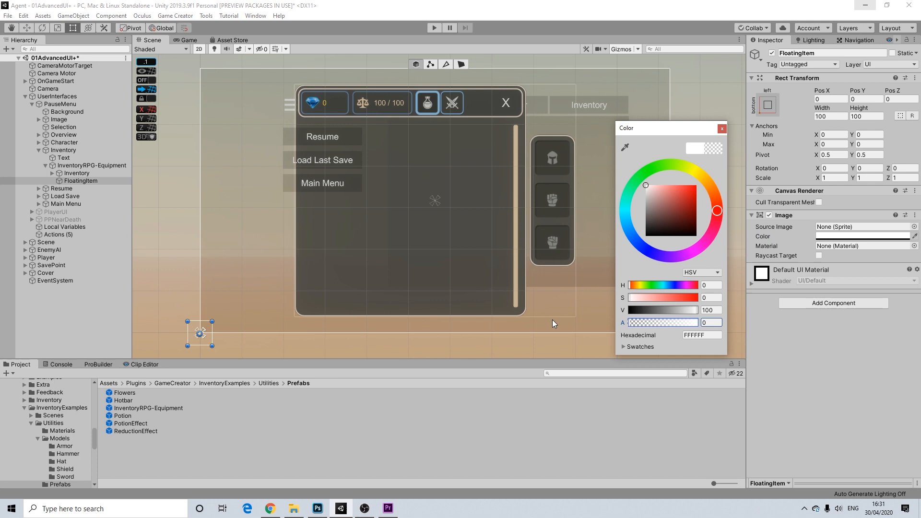
left_click(722, 129)
left_click(442, 250)
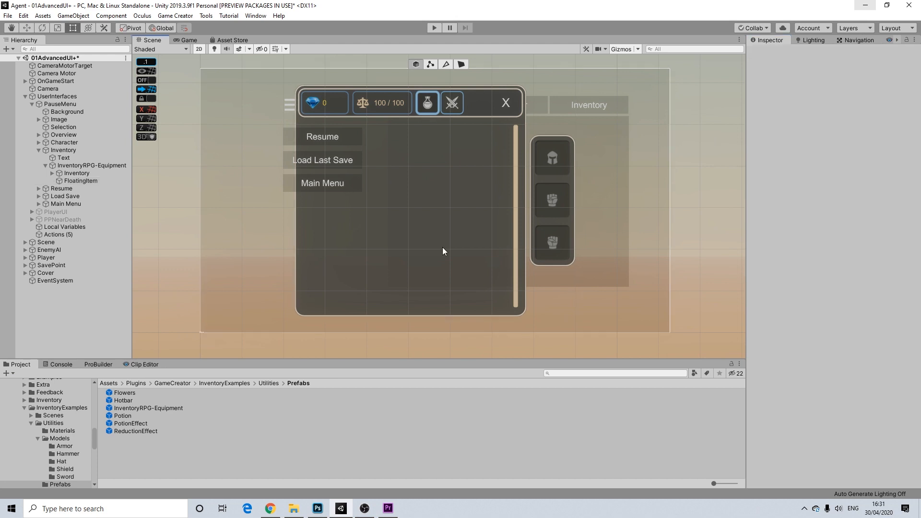
Rename the unpacked InventoryRPG-Equipment object as InvenContent
mouse_move(412, 212)
middle_mouse_down()
mouse_move(387, 218)
mouse_move(399, 217)
middle_mouse_up()
middle_click_drag(405, 216, 407, 217)
left_click(101, 166)
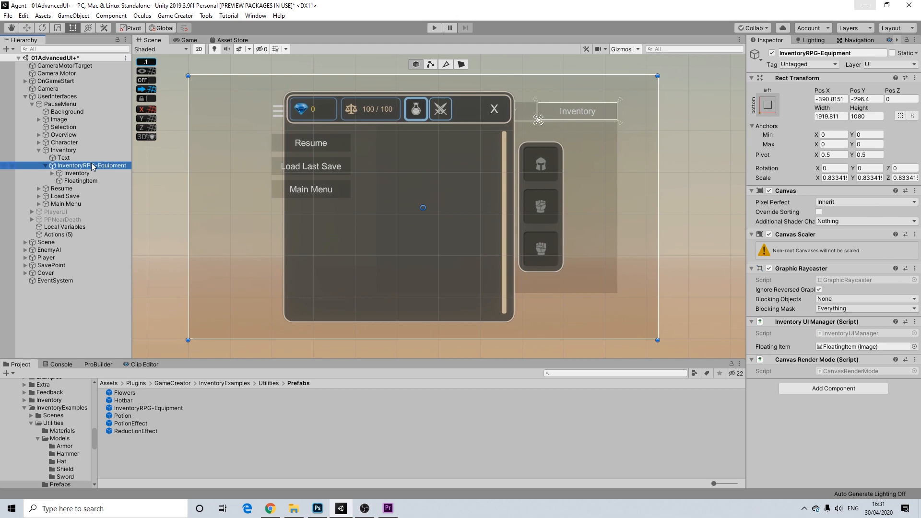
right_click(93, 165)
left_click(126, 197)
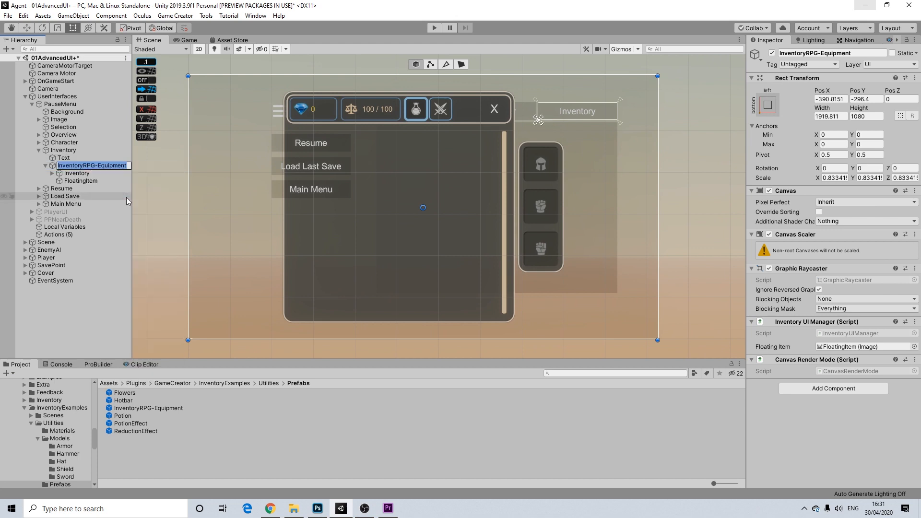
type("Inven")
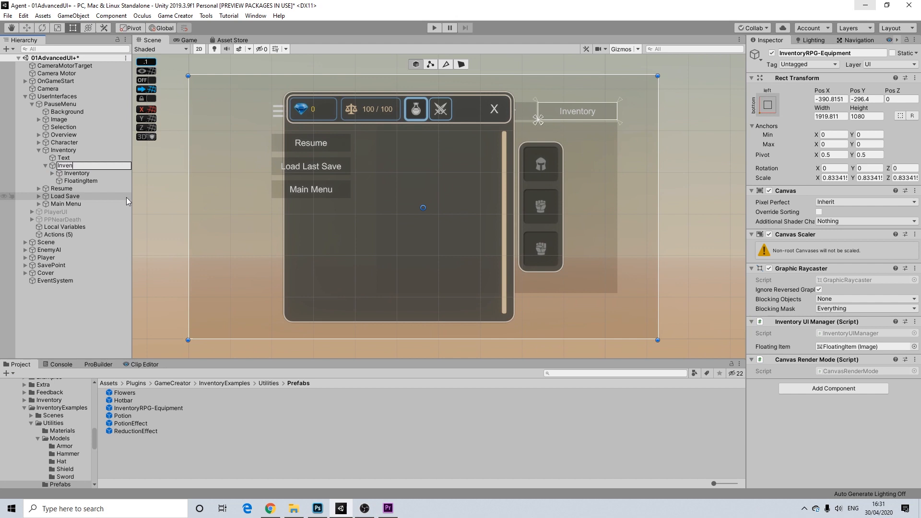
type("Content")
key("Return")
Rename the inactive content object under the Character button as CharacterContent
left_click(38, 142)
left_click(62, 158)
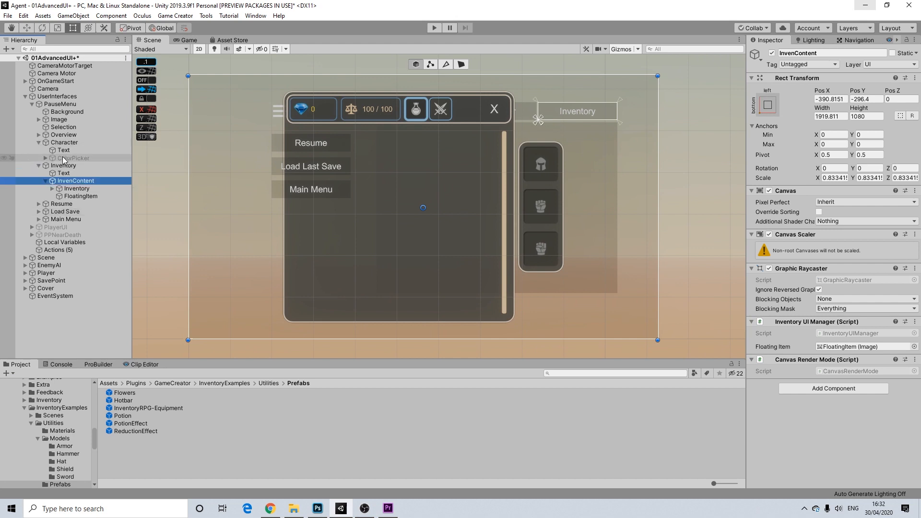
right_click(68, 157)
left_click(97, 185)
type("CharacterContent")
key("Return")
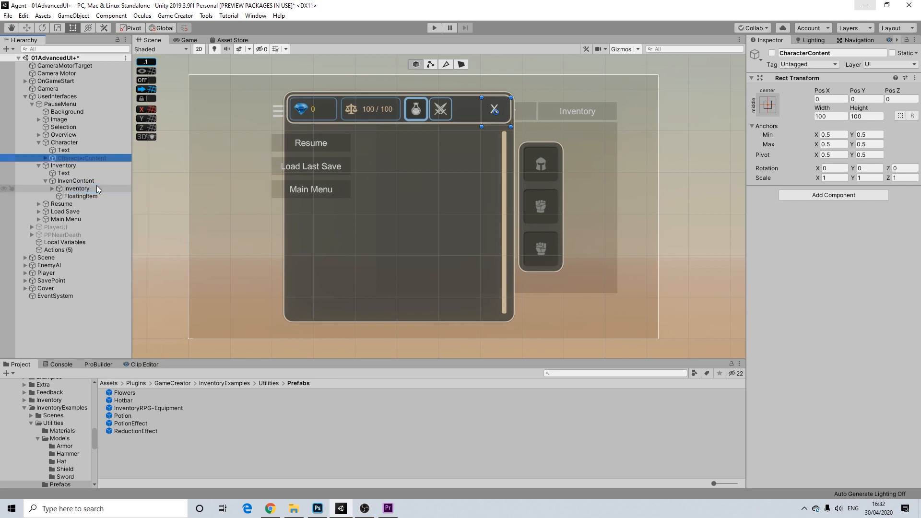
Rename the Content object under the Overview button as OVContent
left_click(39, 135)
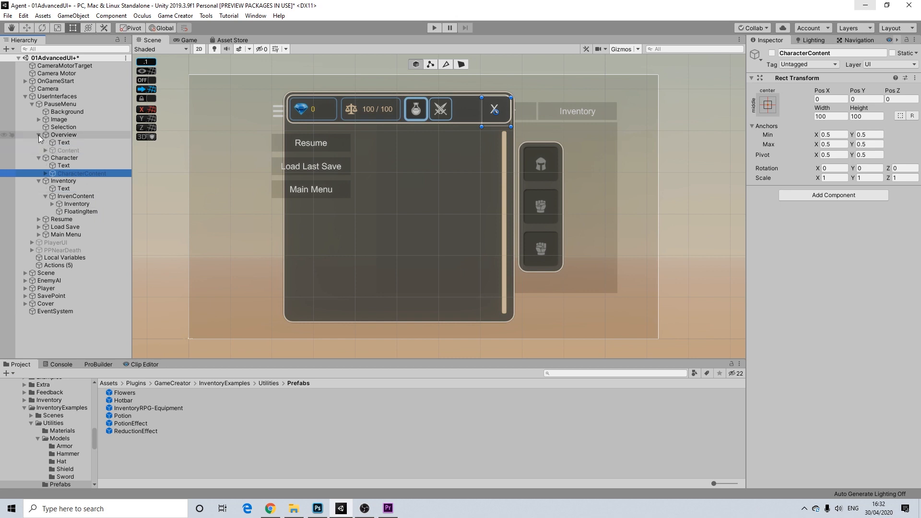
right_click(61, 152)
left_click(82, 180)
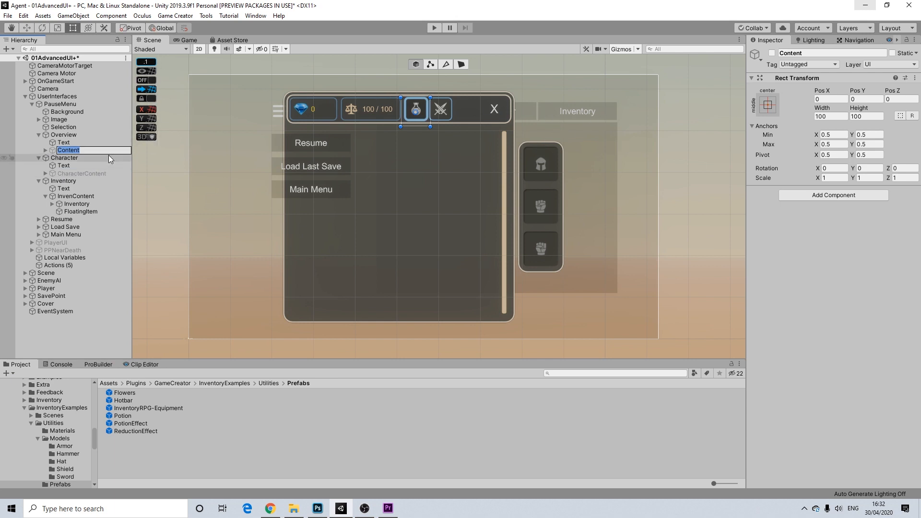
type("OVContent")
key("Return")
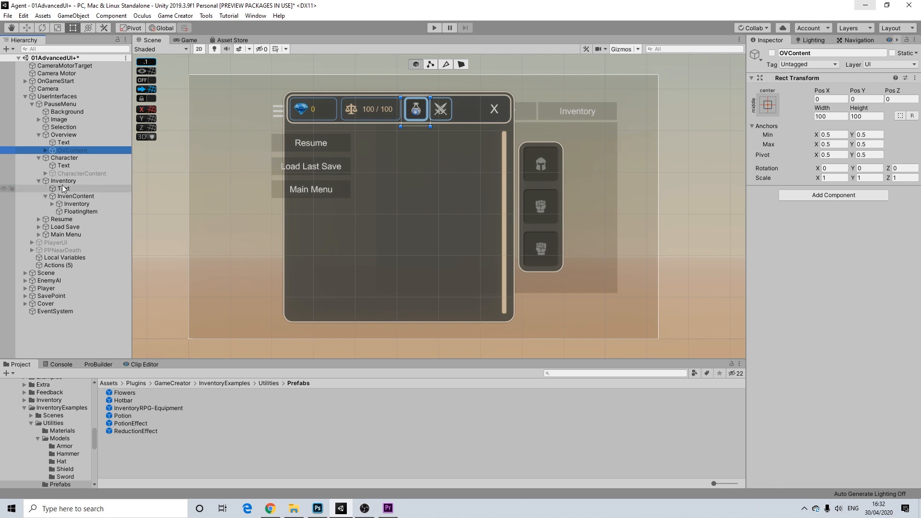
Deactivate the InvenContent object so the pause menu layout is unobstructed
left_click(72, 196)
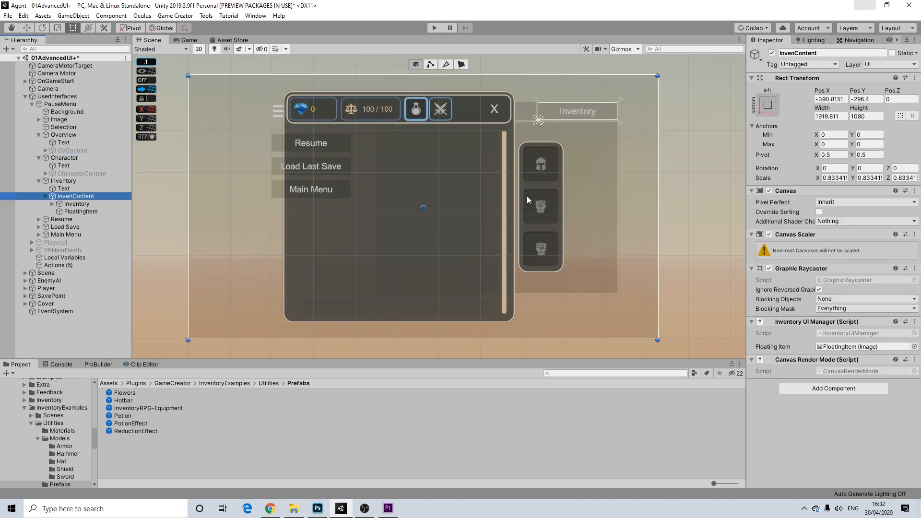
left_click(772, 53)
middle_click_drag(432, 168, 400, 171)
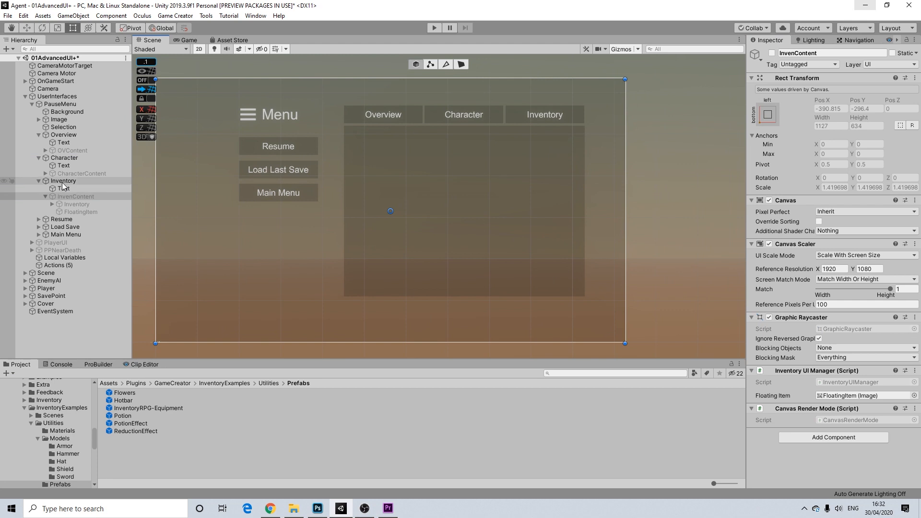
Assign InvenContent as the target of the empty set-inactive action on the Overview button
left_click(63, 135)
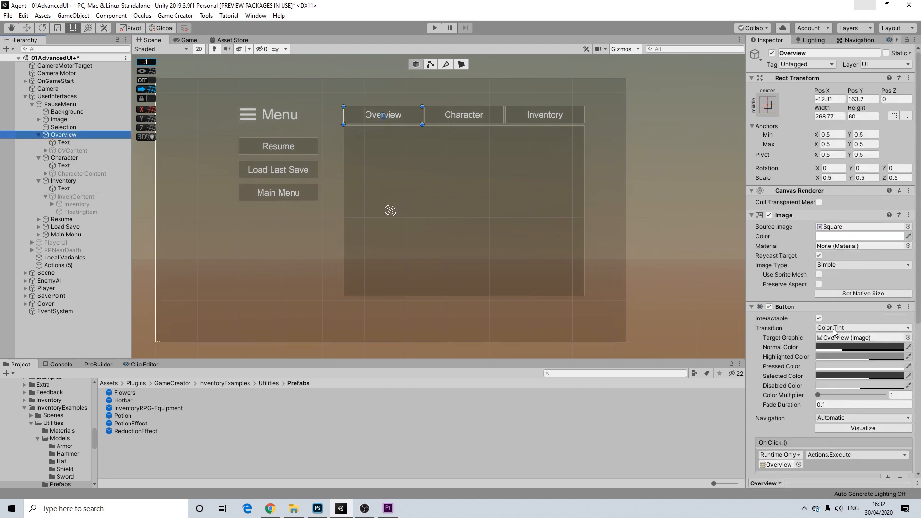
scroll(834, 329, "down", 5)
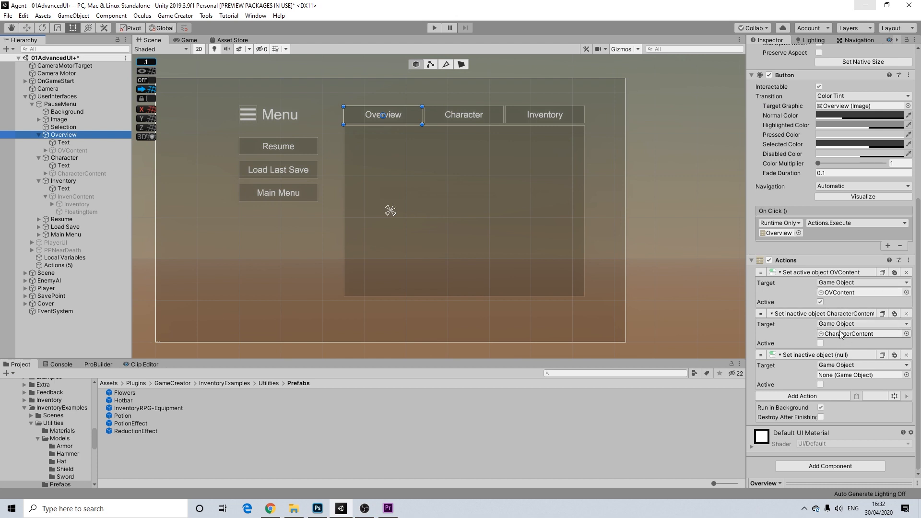
left_click_drag(72, 196, 859, 374)
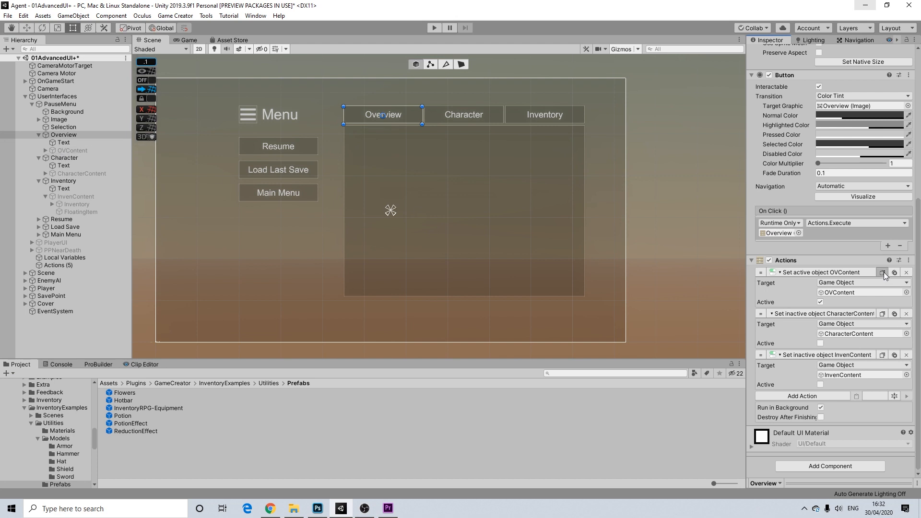
Paste a third set-active action onto the Character button, turn its Active option off and target InvenContent
left_click(64, 158)
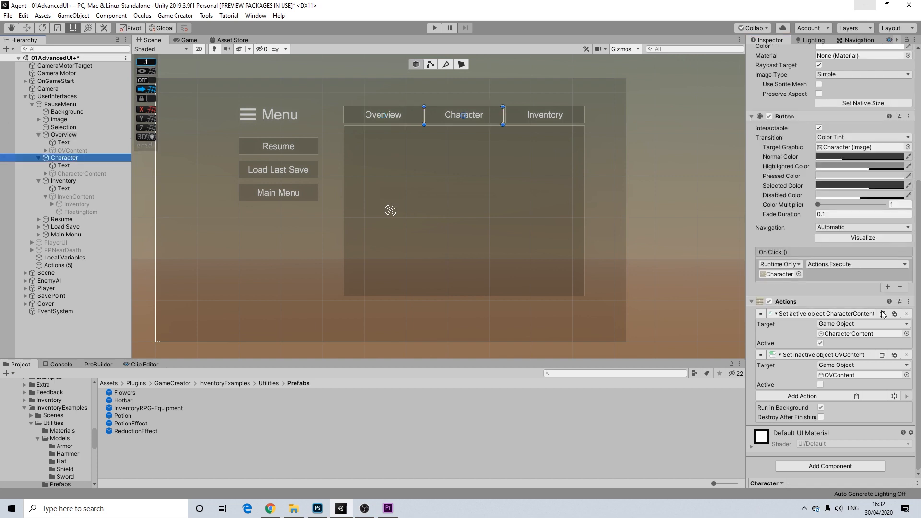
left_click(857, 396)
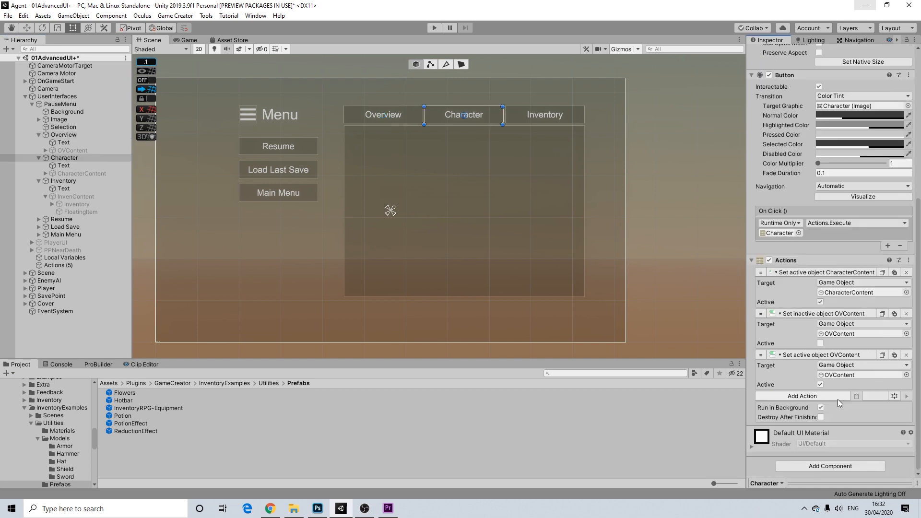
left_click(820, 383)
left_click(821, 384)
left_click_drag(75, 197, 848, 381)
Paste the copied set-active action onto the Inventory button, turn its Active option on for InvenContent and duplicate it twice
left_click(65, 180)
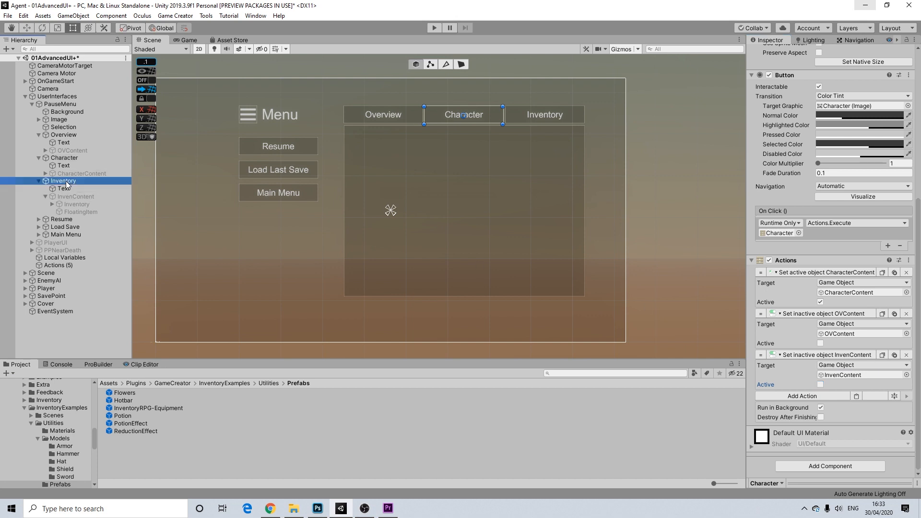
left_click(856, 395)
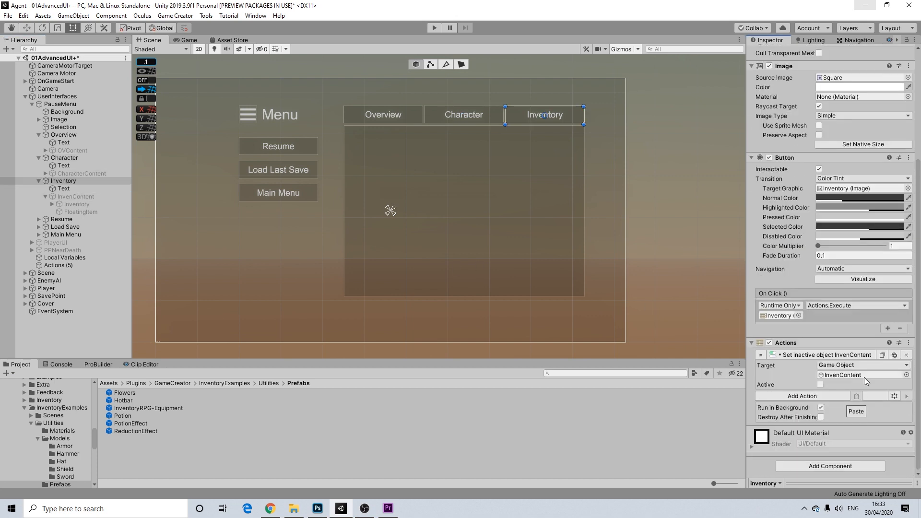
left_click(821, 385)
left_click(895, 355)
left_click(896, 355)
scroll(867, 379, "down", 3)
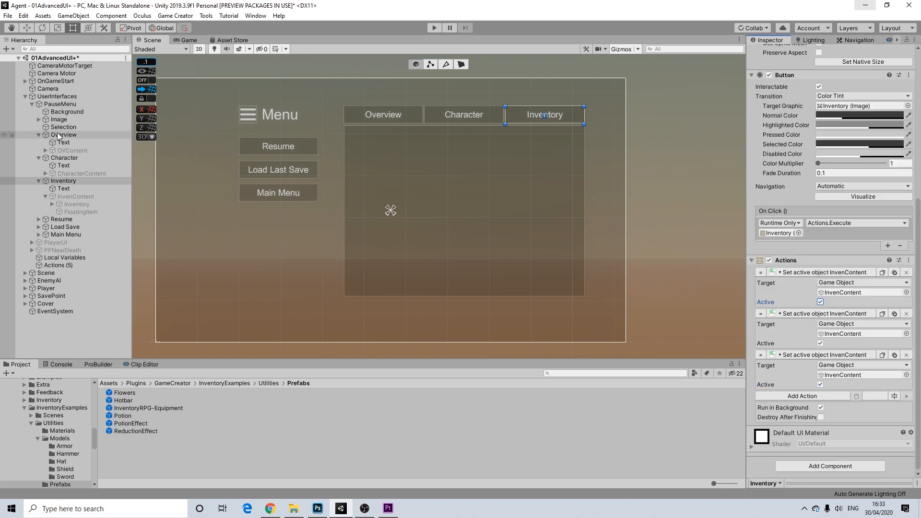
Target the Inventory button's second action at OVContent and its third at CharacterContent, turning Active off for both
left_click_drag(67, 151, 859, 333)
left_click(821, 343)
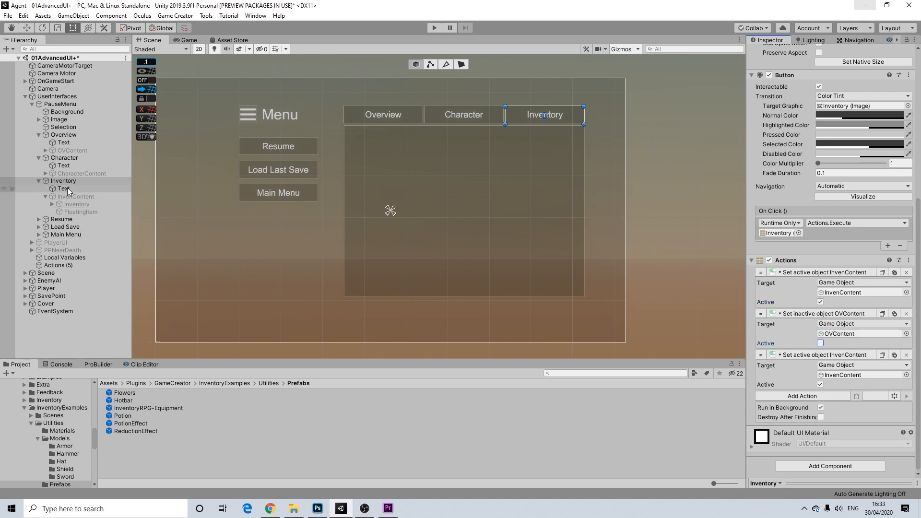
left_click_drag(80, 175, 859, 375)
left_click(821, 385)
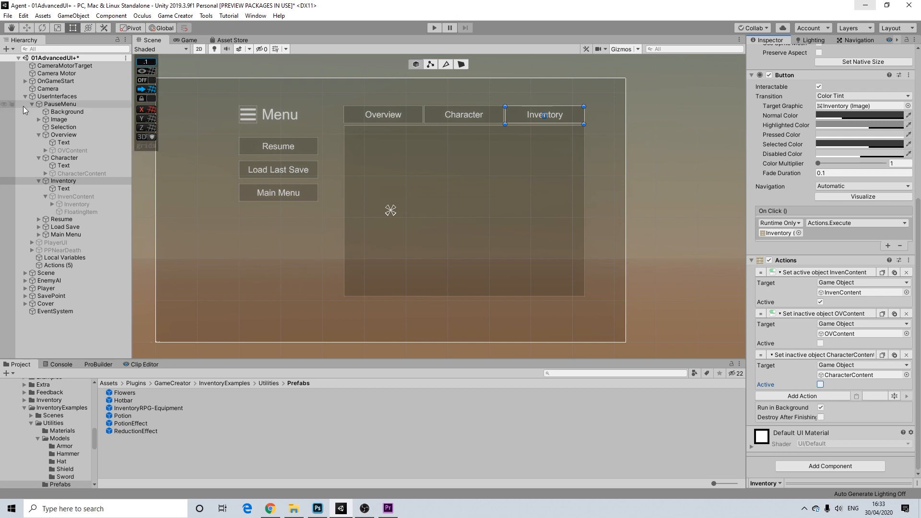
Collapse the Character and Overview objects in the hierarchy and reactivate InvenContent
left_click(39, 157)
left_click(42, 134)
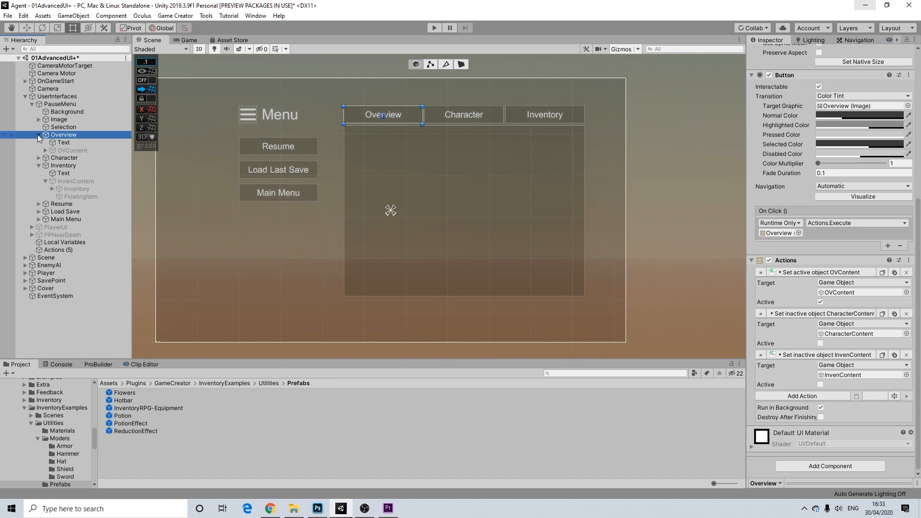
left_click(38, 134)
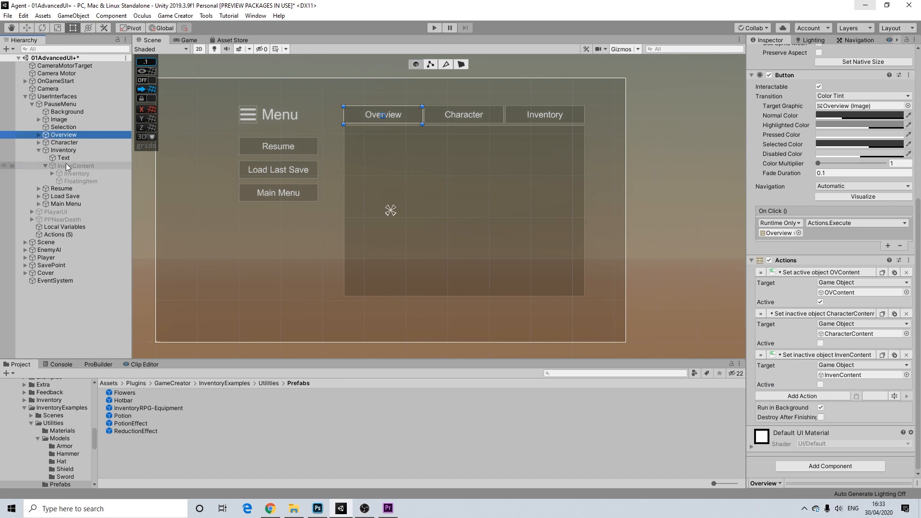
left_click(67, 164)
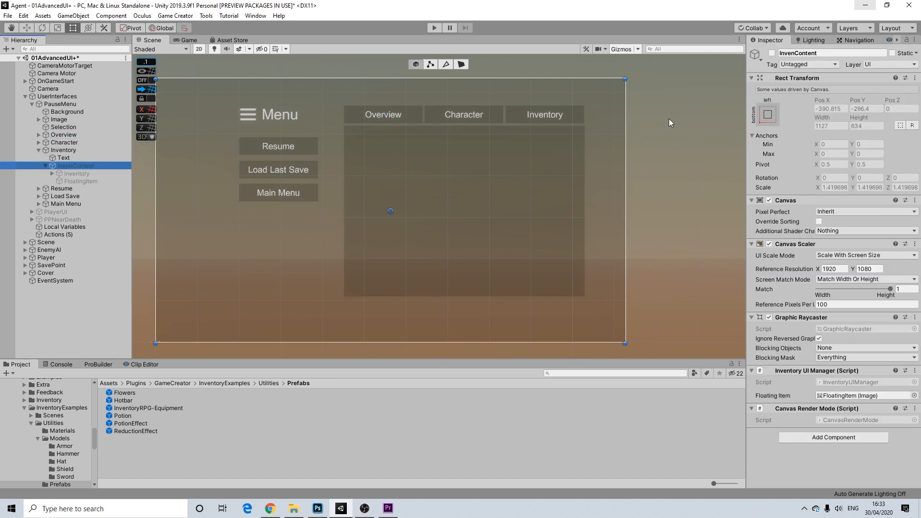
left_click(772, 54)
scroll(535, 164, "down", 5)
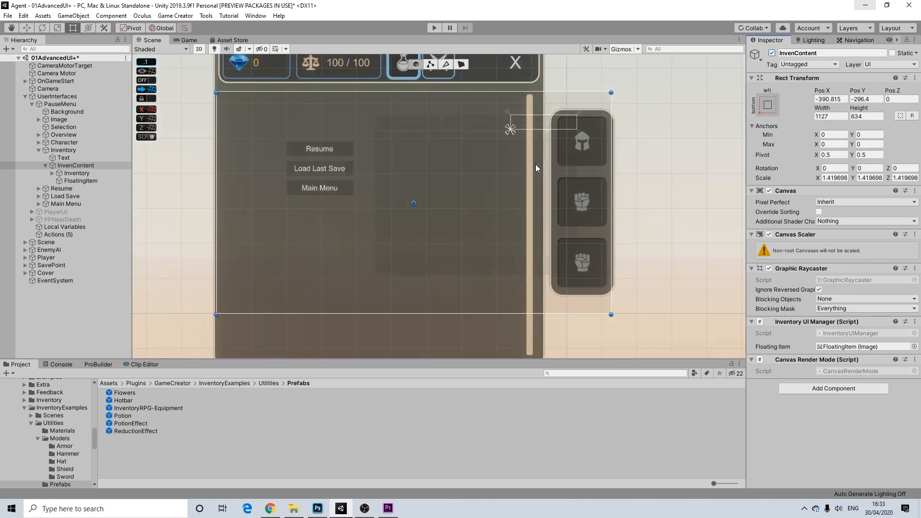
scroll(535, 165, "up", 2)
scroll(519, 173, "up", 3)
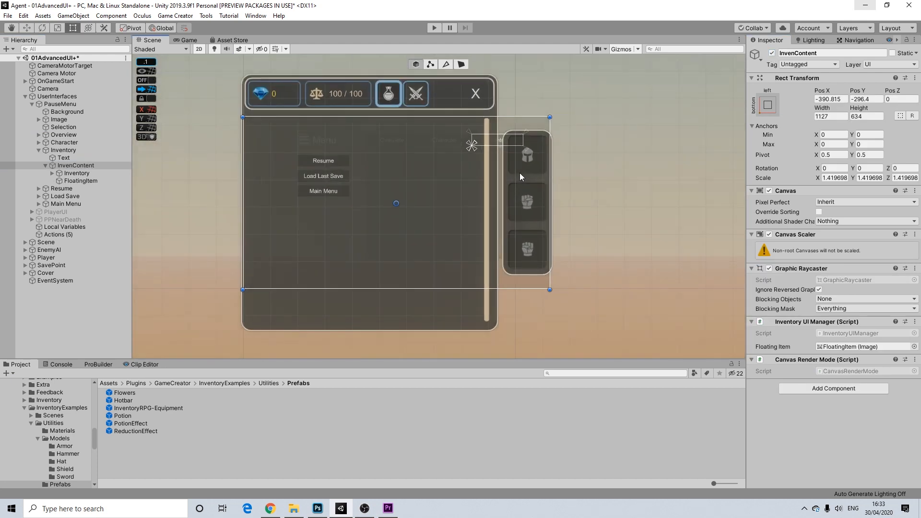
Resize the Inventory object under InvenContent to fit its parent's frame, 1127 wide and 634 high
left_click(53, 172)
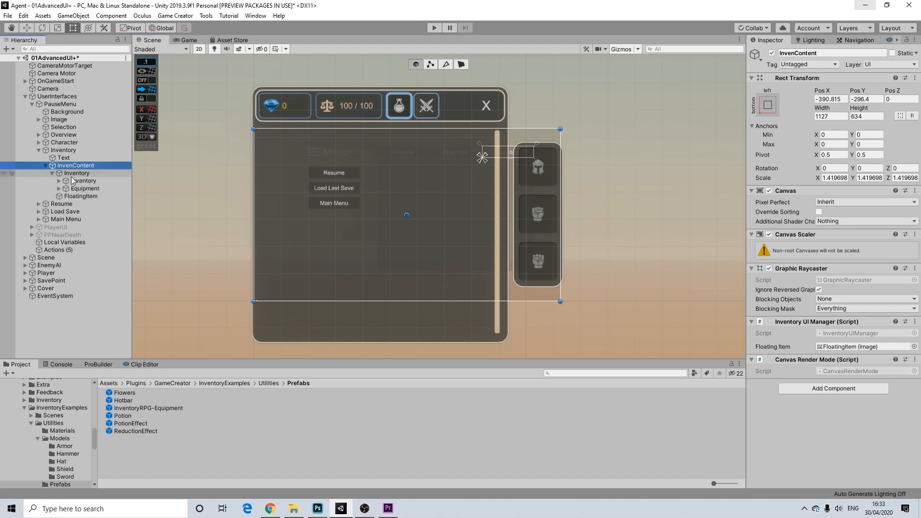
left_click(77, 174)
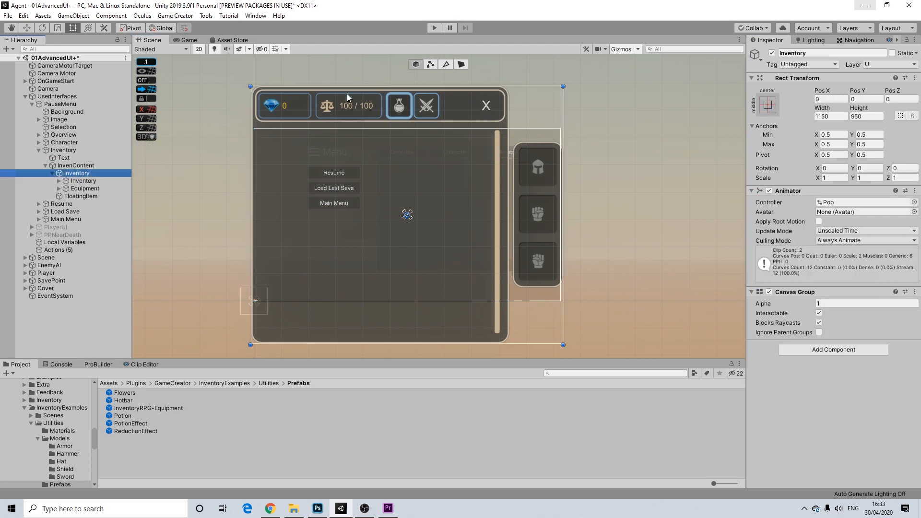
left_click_drag(520, 85, 516, 130)
left_click_drag(568, 154, 565, 151)
left_click_drag(530, 345, 530, 301)
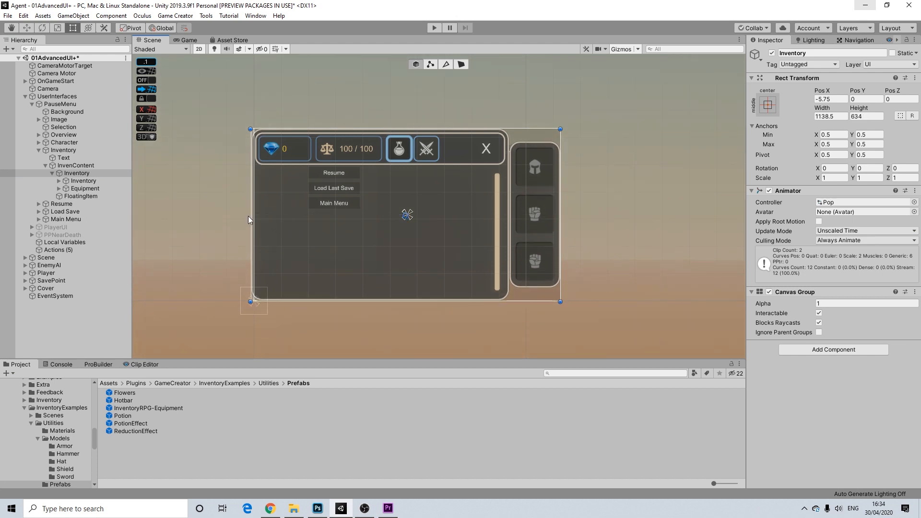
left_click_drag(250, 175, 252, 176)
scroll(369, 191, "up", 4)
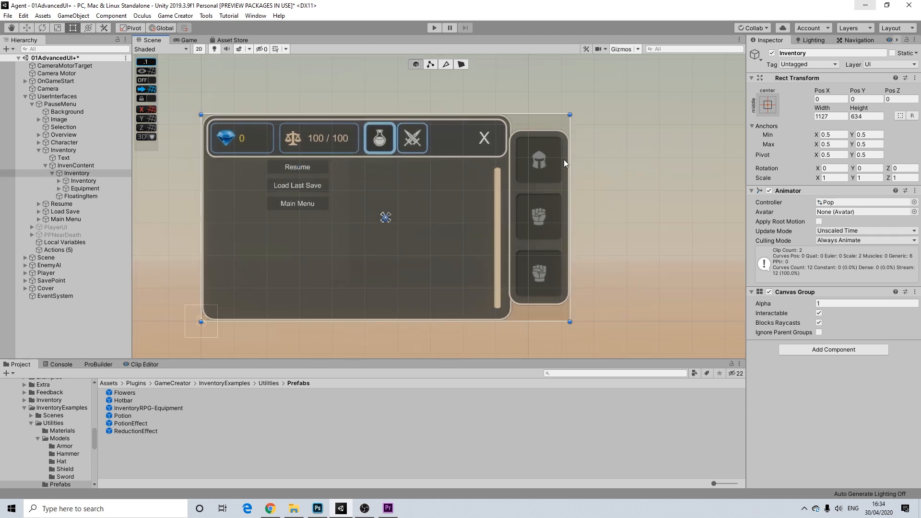
Move the nested Inventory and Equipment objects directly under InvenContent and delete their emptied Inventory parent
left_click(79, 181)
left_click(76, 189)
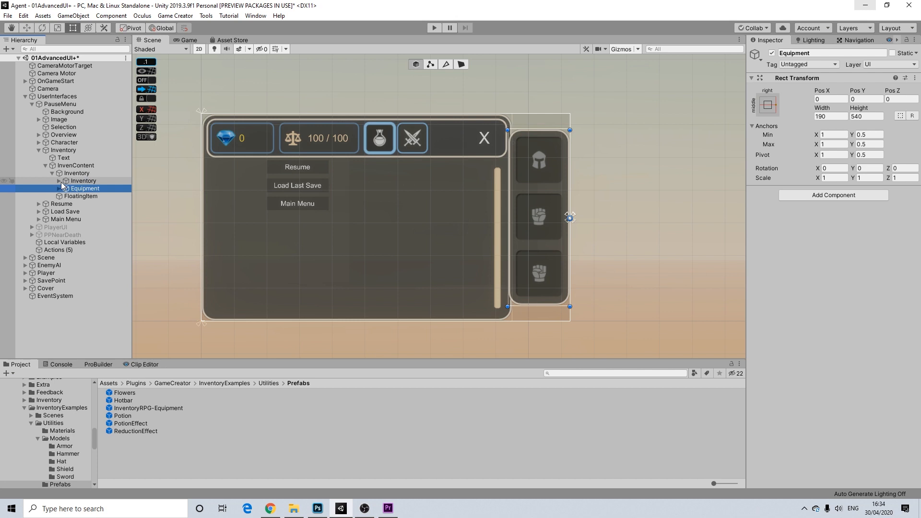
left_click(59, 181)
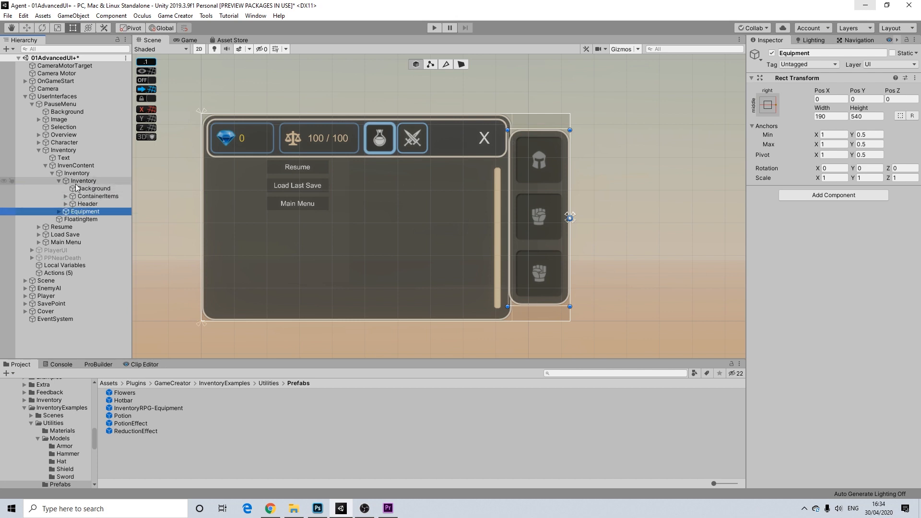
left_click(81, 174)
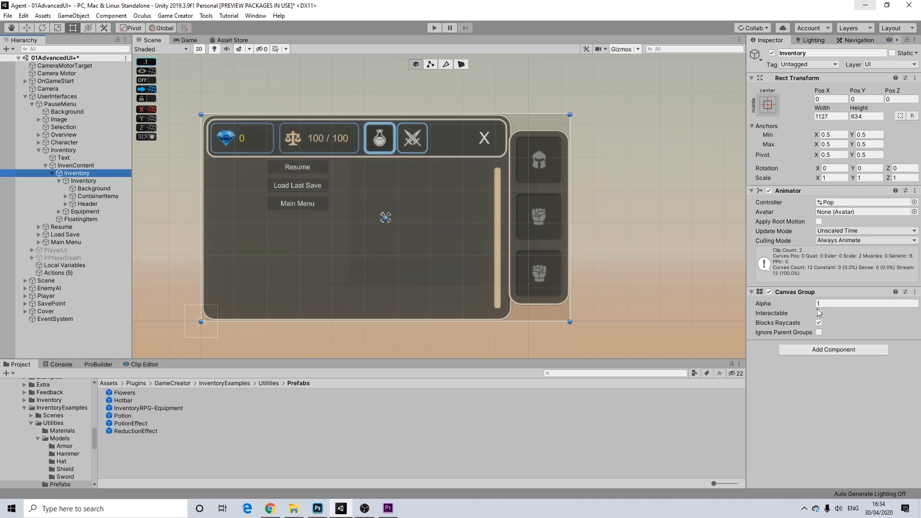
left_click(83, 180)
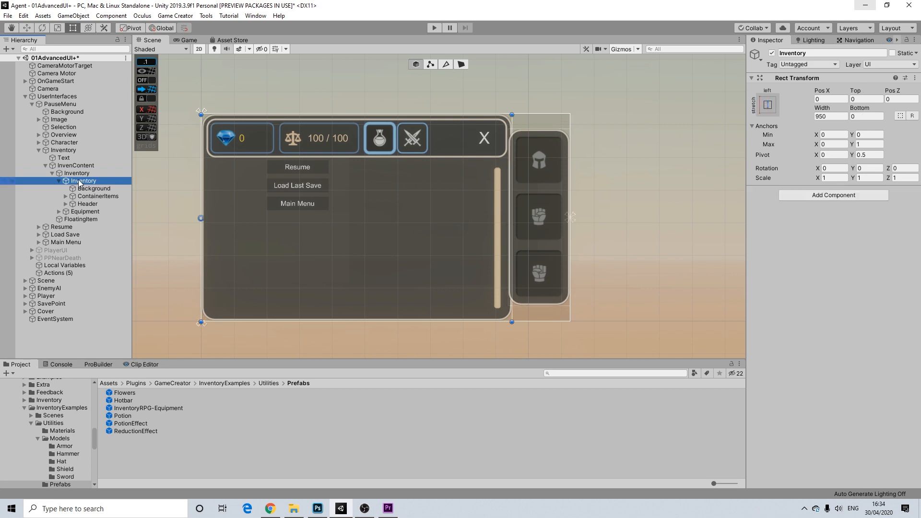
left_click_drag(81, 180, 81, 170)
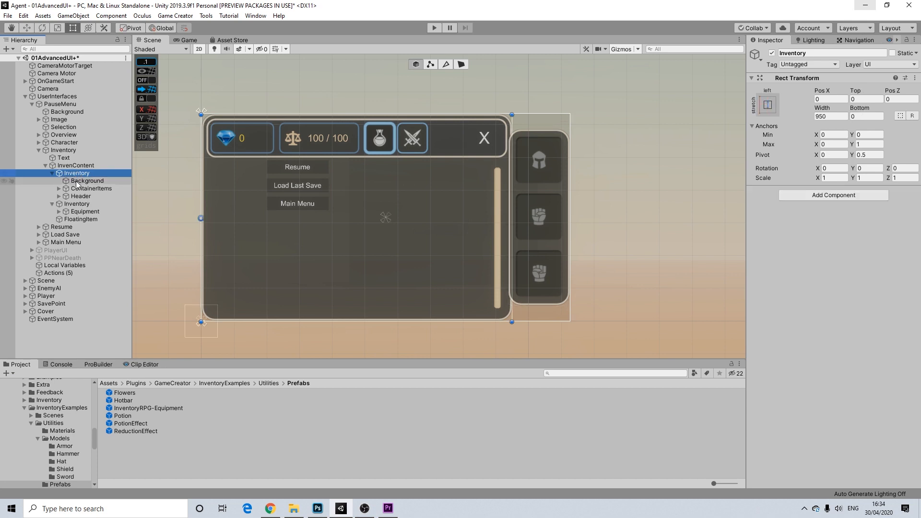
left_click(53, 172)
left_click_drag(76, 190, 71, 181)
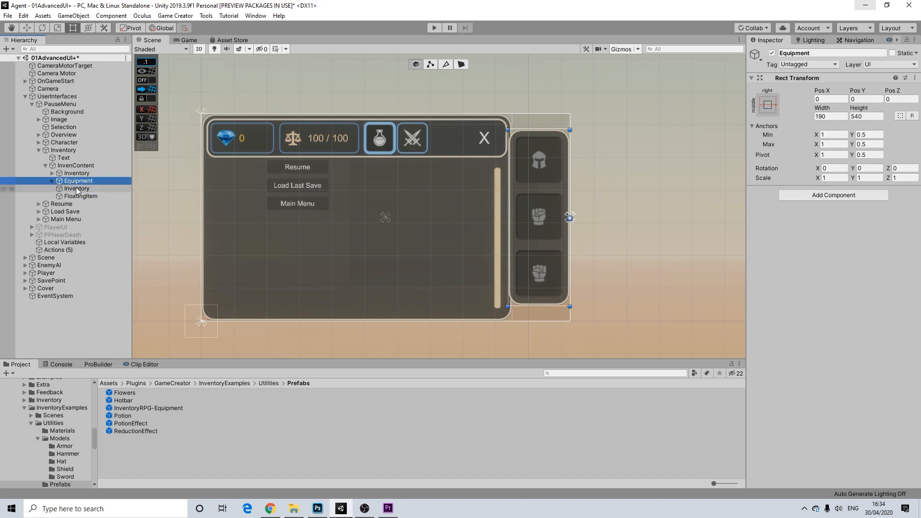
left_click(76, 188)
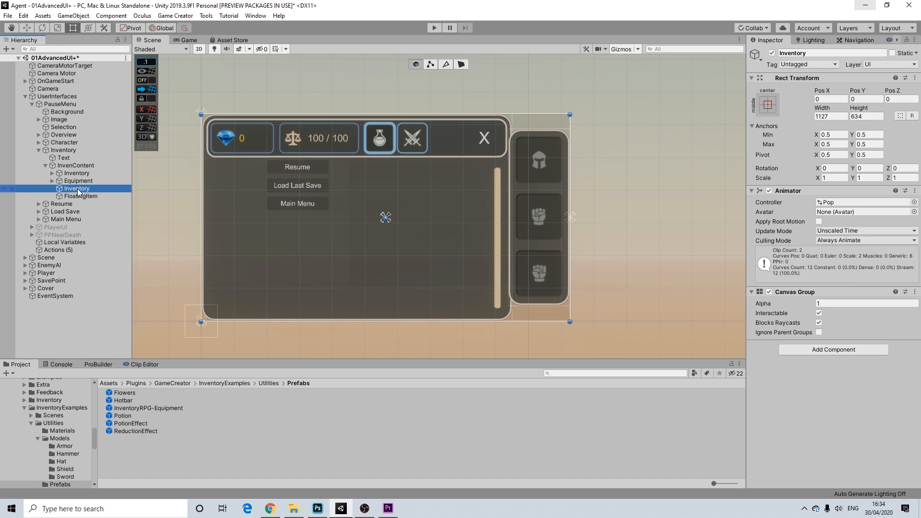
key("Delete")
Move the Equipment object out of InvenContent to sit directly under PauseMenu and deactivate it
left_click(79, 182)
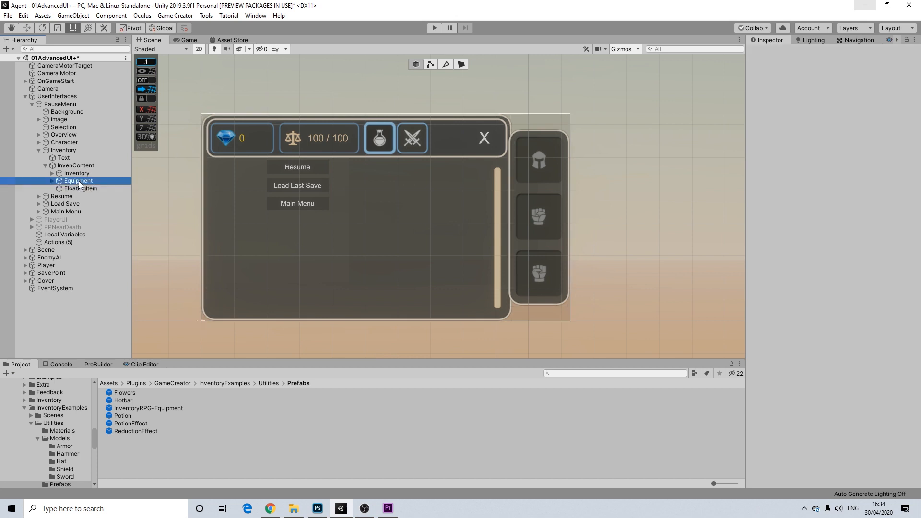
left_click(78, 174)
left_click(73, 182)
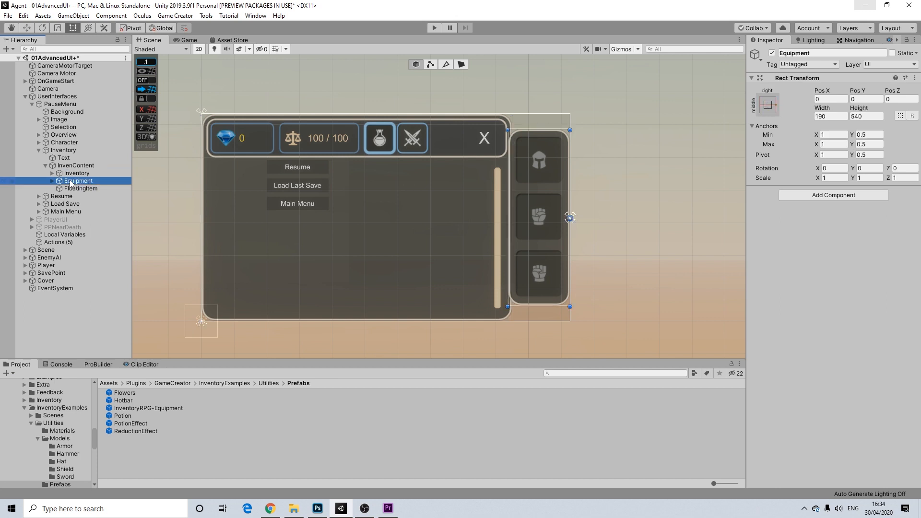
left_click_drag(74, 181, 66, 111)
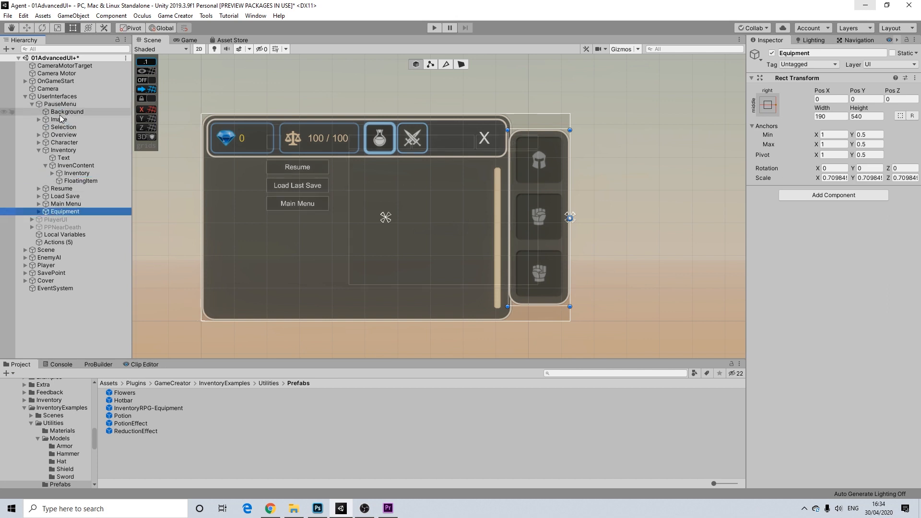
left_click(772, 52)
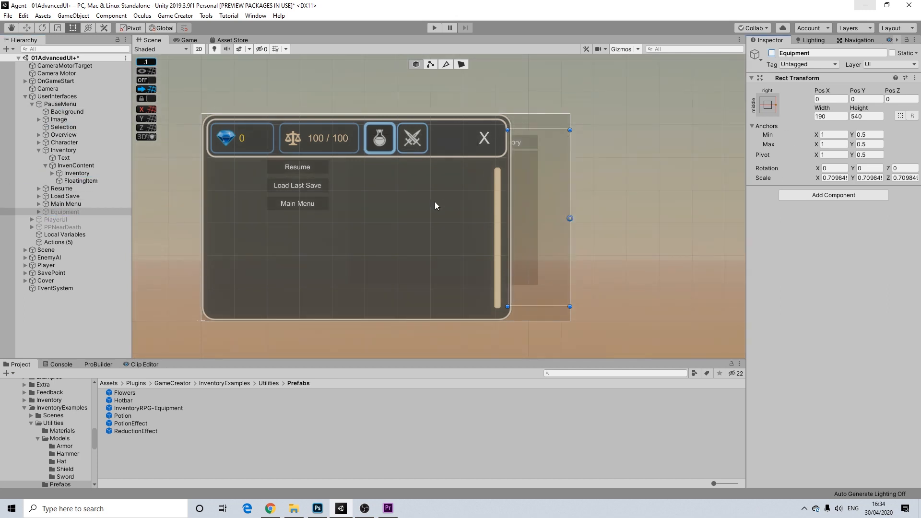
Delete the Background object from the Inventory panel under InvenContent
scroll(440, 208, "up", 1)
left_click(595, 175)
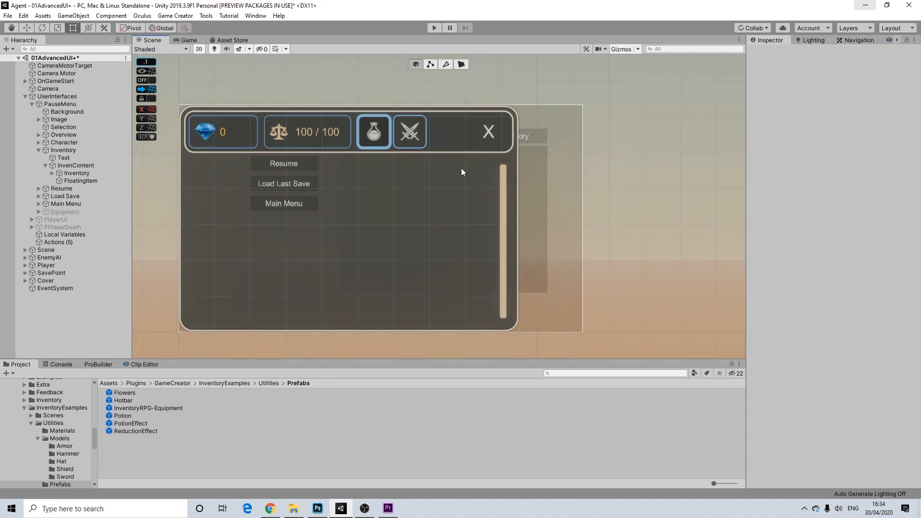
left_click(76, 174)
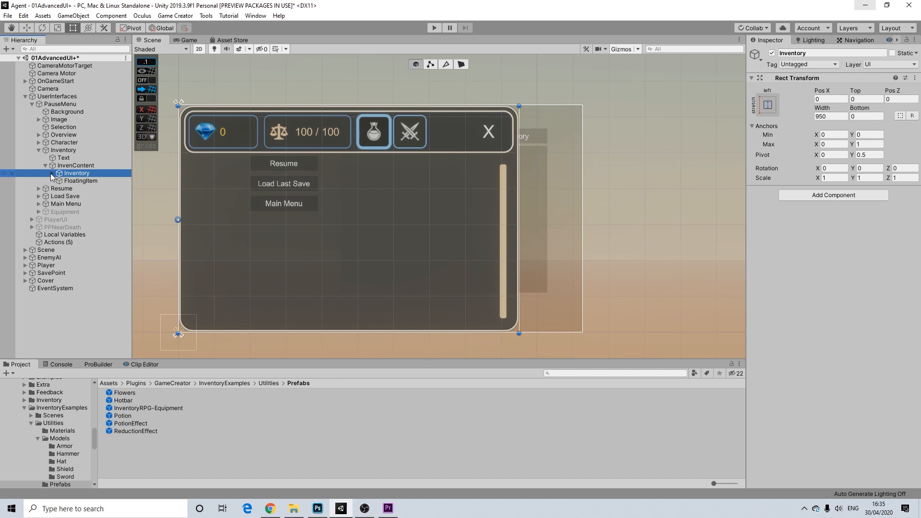
left_click(52, 174)
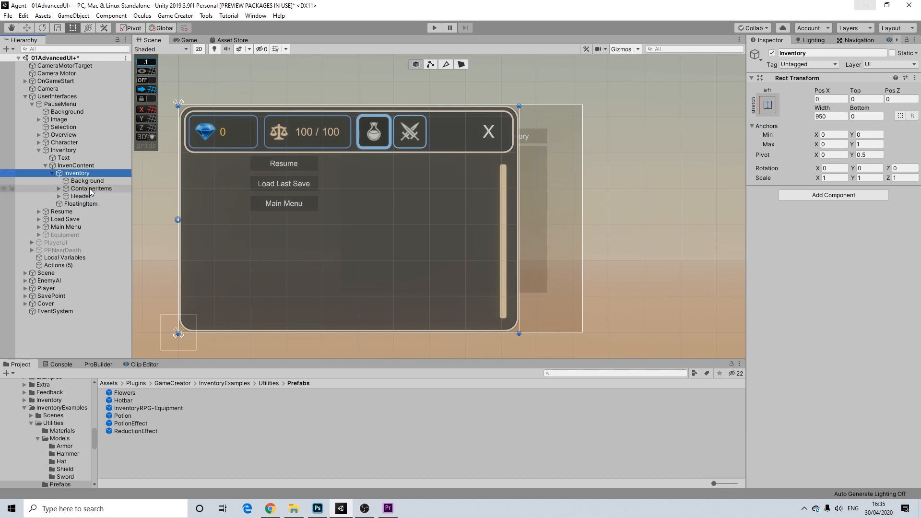
left_click(59, 196)
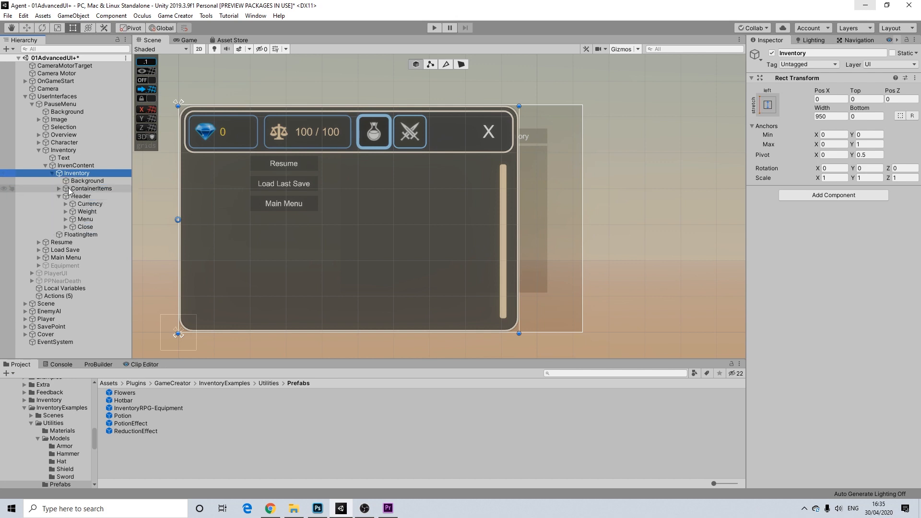
left_click(76, 180)
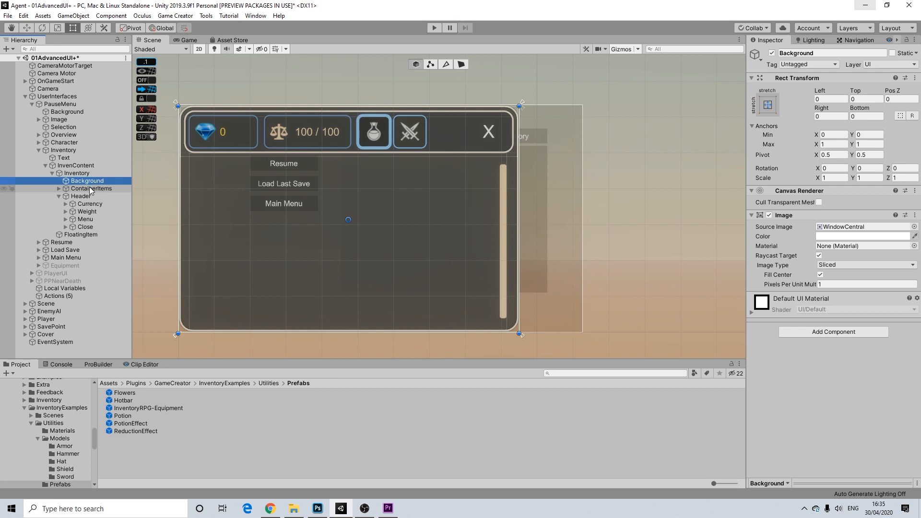
key("Delete")
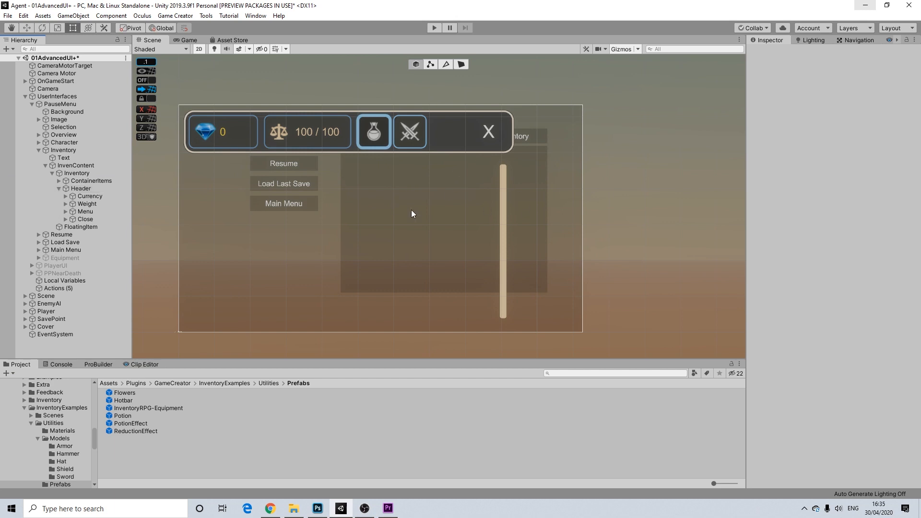
Fit the Inventory panel under InvenContent to the content area beneath the tab buttons, about 574 wide with about 114 top and 109 bottom offsets
left_click(59, 188)
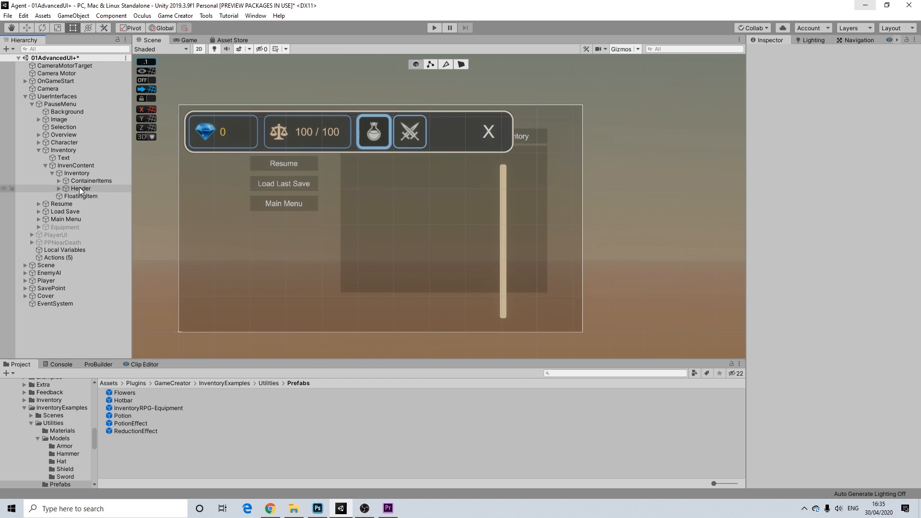
left_click(76, 173)
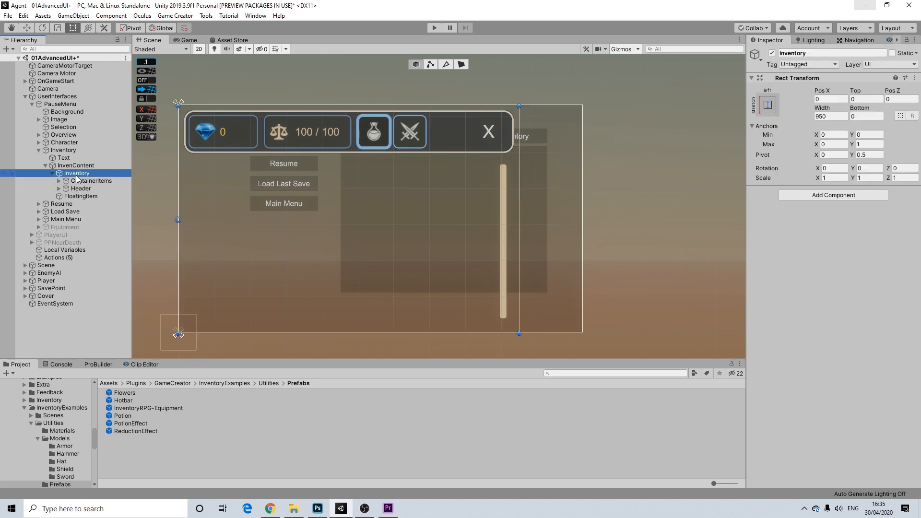
left_click_drag(360, 107, 368, 146)
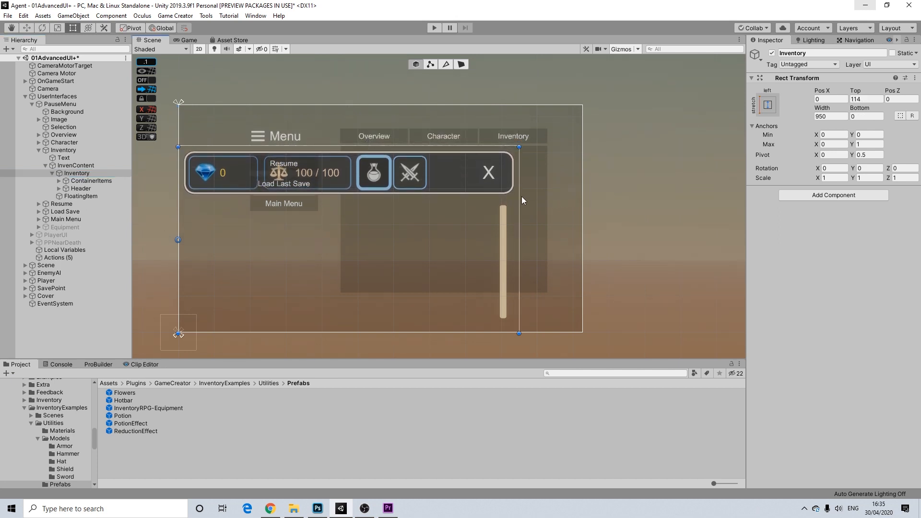
left_click_drag(520, 198, 548, 199)
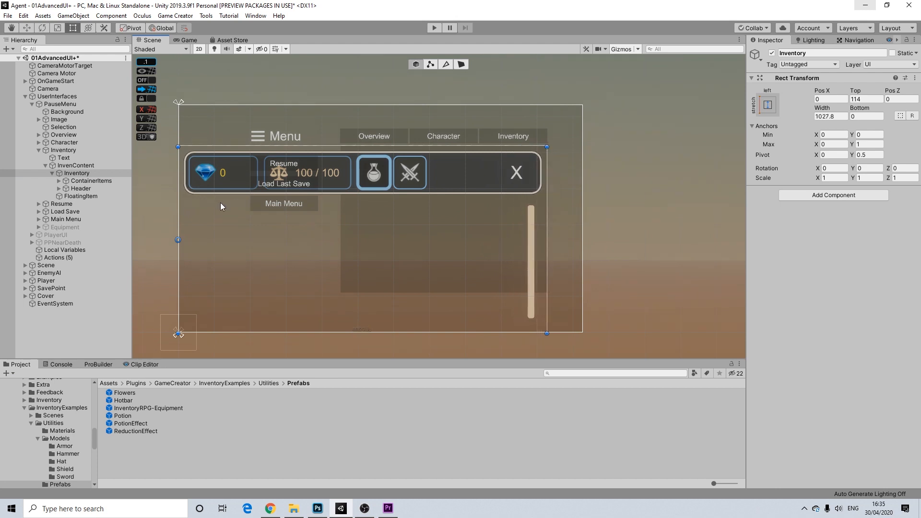
left_click_drag(178, 230, 344, 231)
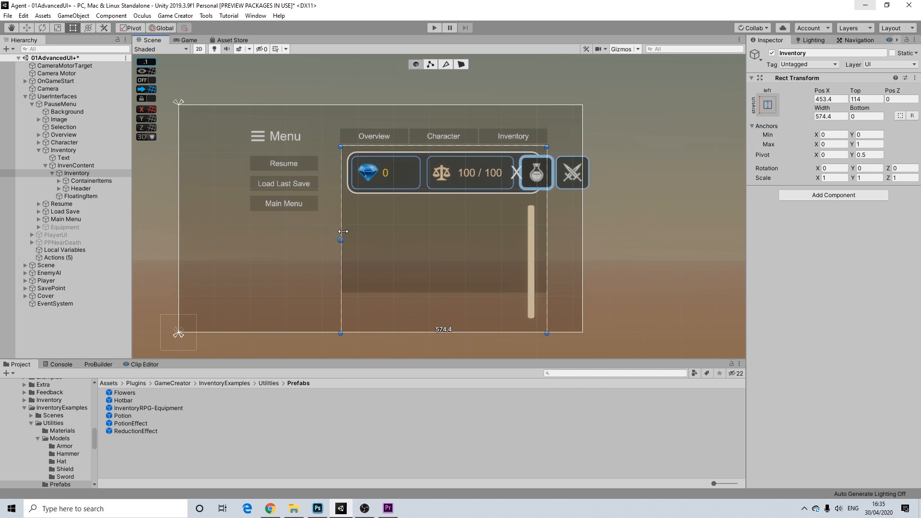
left_click_drag(376, 332, 385, 292)
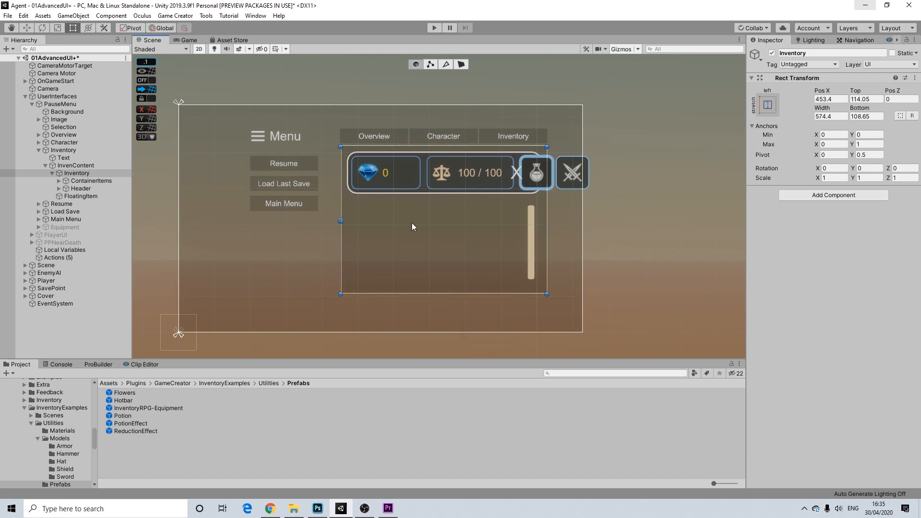
scroll(412, 224, "up", 4)
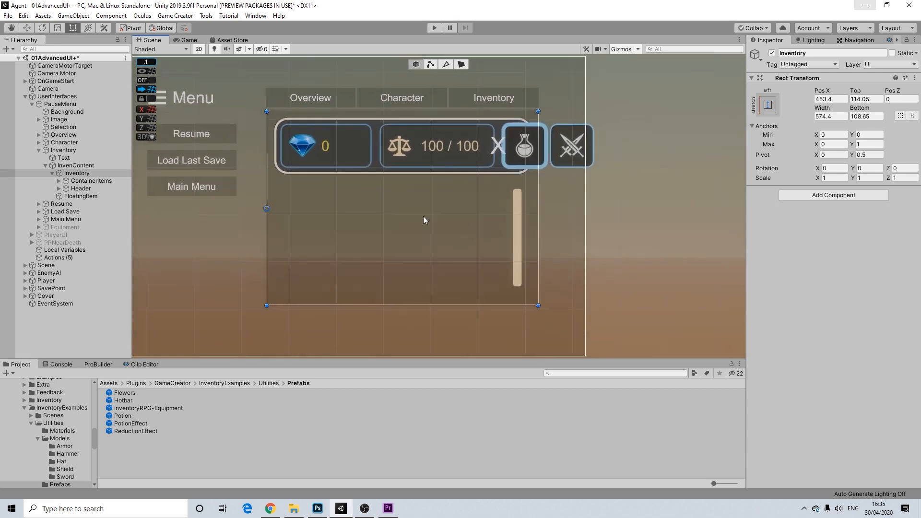
Move the Header object out of the nested Inventory to sit directly under InvenContent and place it beside the menu, clear of the content area
mouse_move(83, 190)
left_mouse_down()
mouse_move(72, 201)
mouse_move(63, 166)
left_mouse_up()
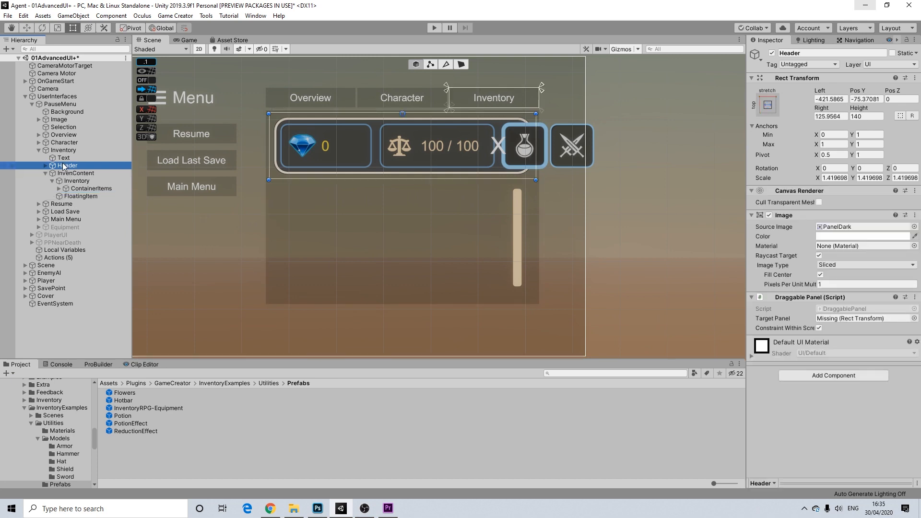
left_click(63, 173)
left_click(63, 168)
left_click_drag(67, 166, 69, 174)
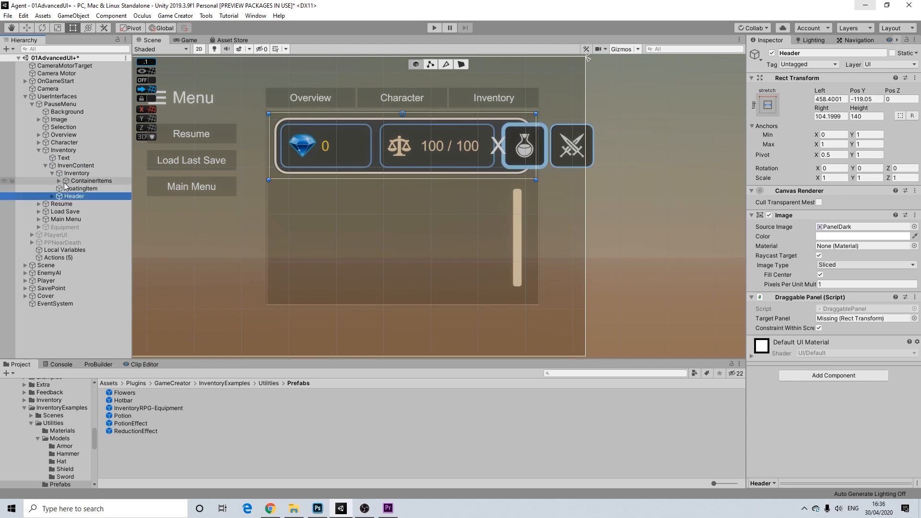
left_click(51, 172)
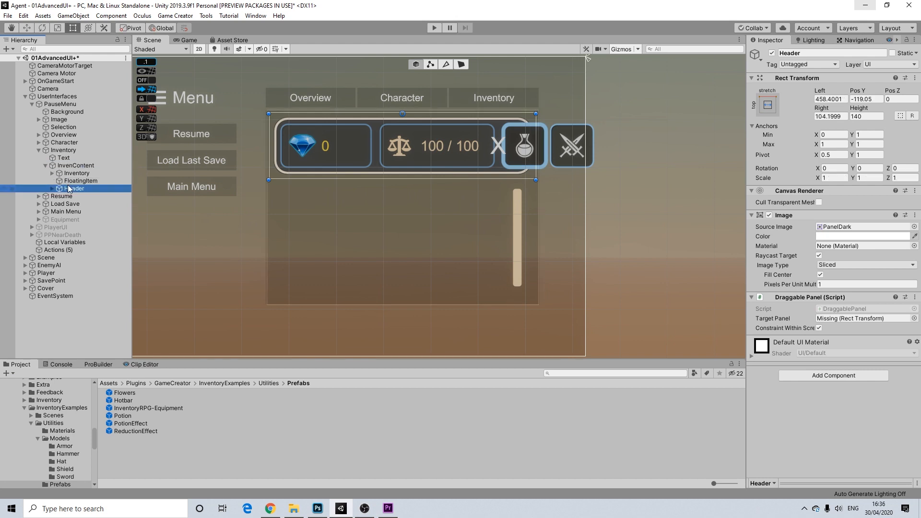
left_click_drag(374, 117, 682, 188)
scroll(250, 193, "up", 2)
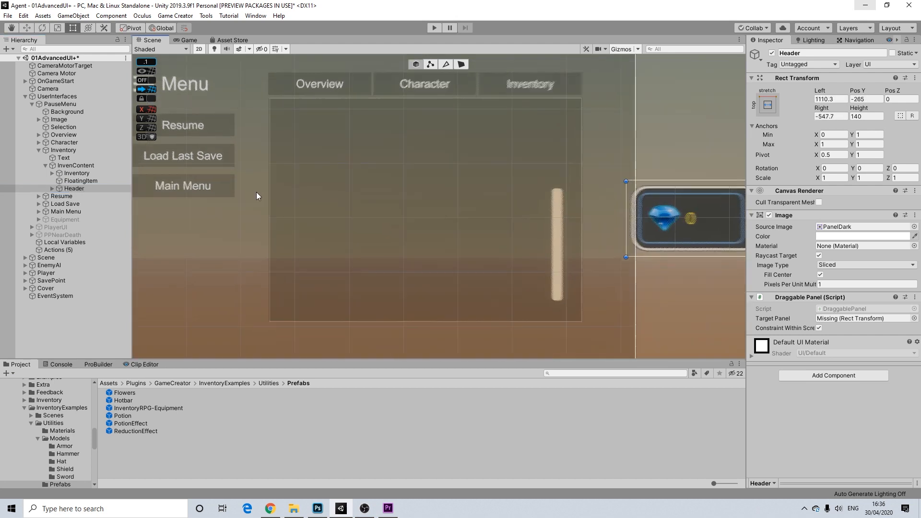
Fine-tune the nested Inventory panel's edges to match the content area, about 578 wide with a bottom offset of about 110
left_click(72, 172)
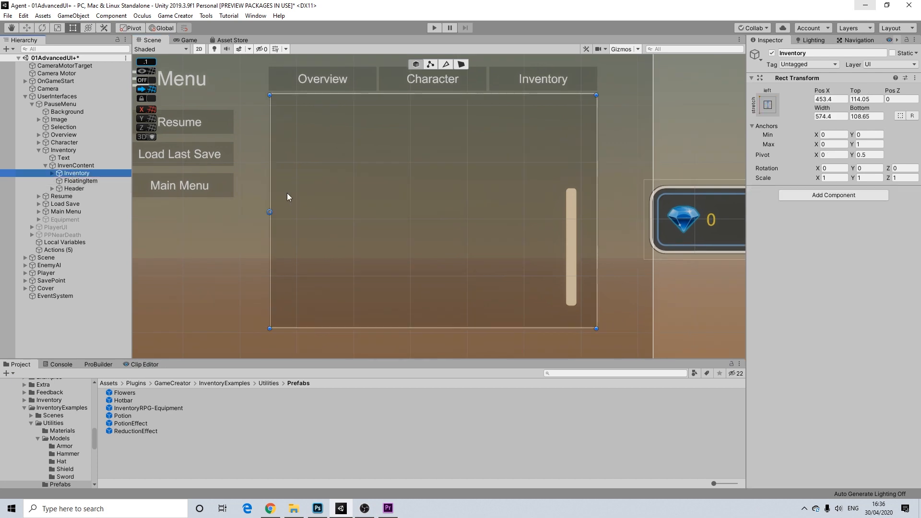
left_click_drag(269, 192, 271, 193)
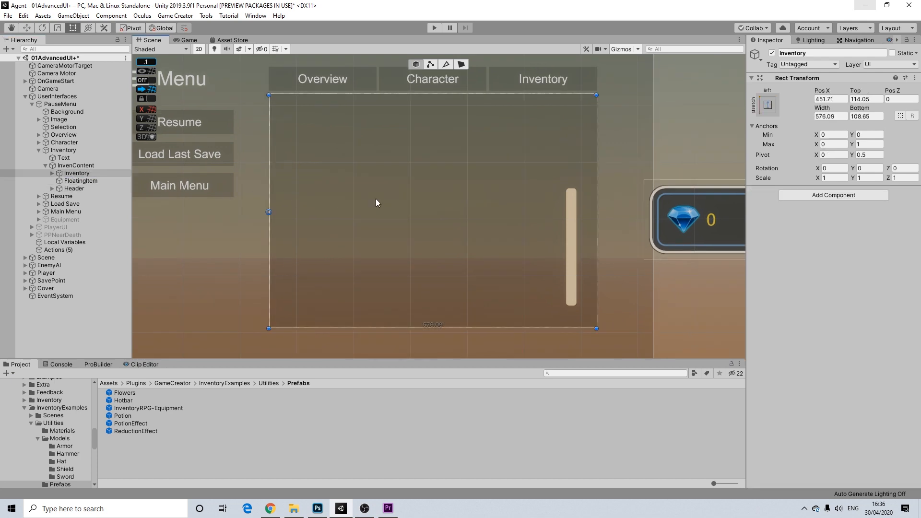
left_click_drag(496, 330, 497, 328)
left_click_drag(596, 254, 596, 254)
left_click_drag(597, 145, 597, 145)
left_click(618, 146)
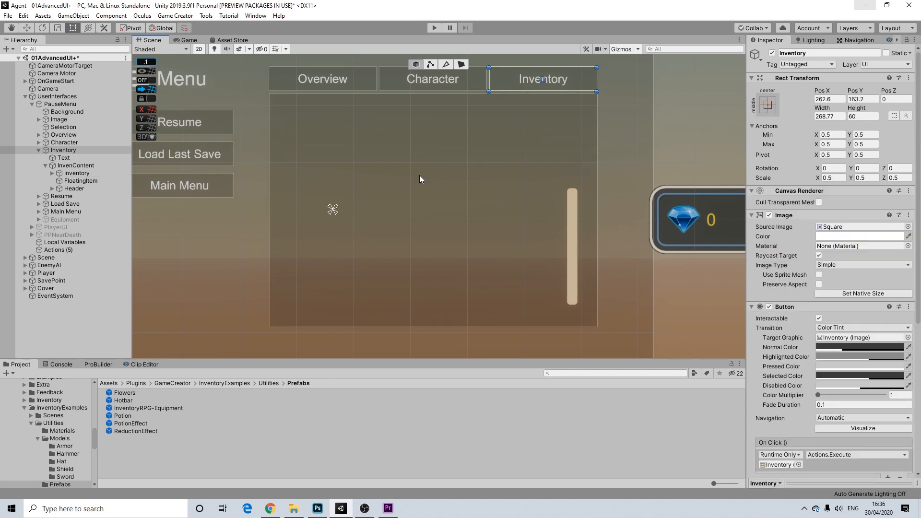
Place the Header directly below the content area and resize it to the same width, about 102 high
scroll(419, 179, "down", 3)
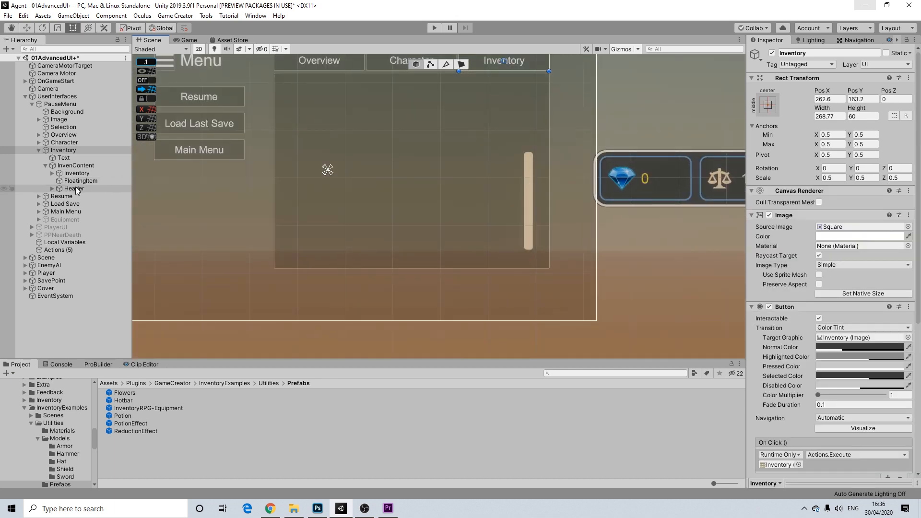
left_click(75, 188)
left_click_drag(694, 151, 379, 278)
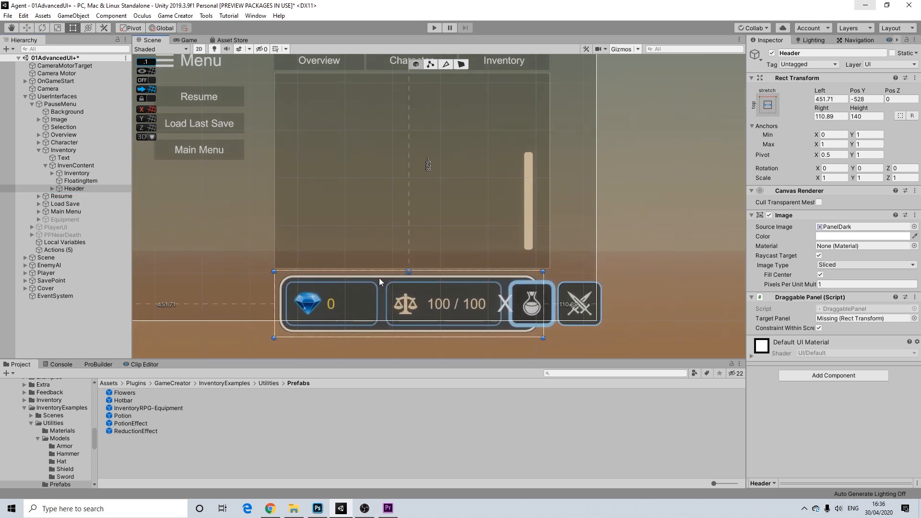
left_click_drag(543, 306, 551, 307)
left_click_drag(417, 336, 419, 320)
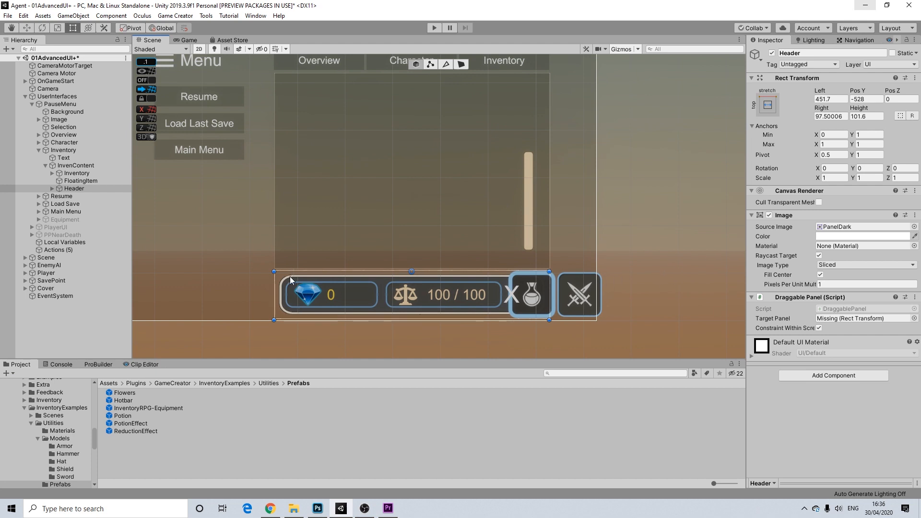
Set the Header image's source sprite to Square
left_click(915, 227)
type("sqa")
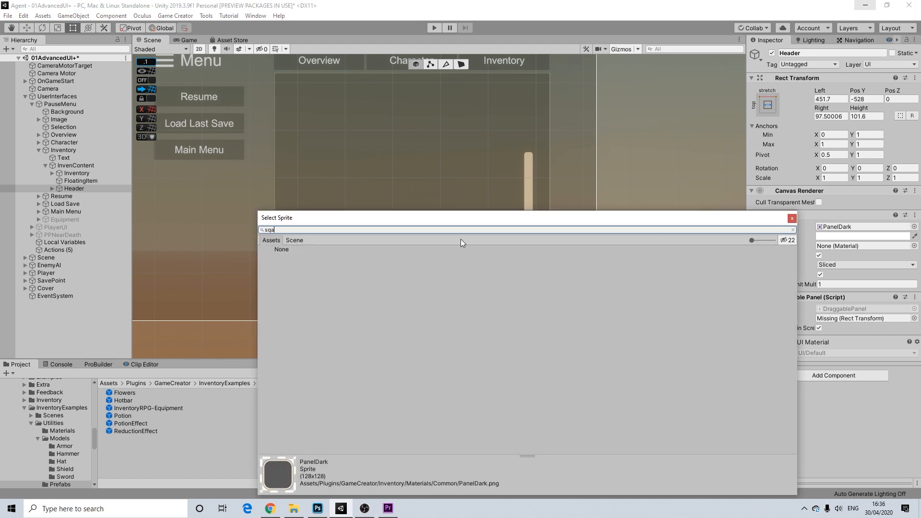
key("BackSpace")
left_click(283, 257)
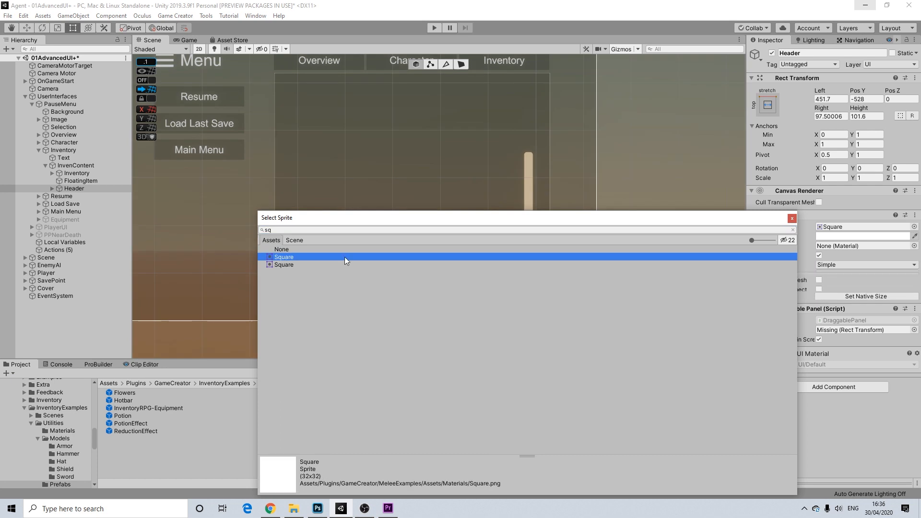
left_click(793, 219)
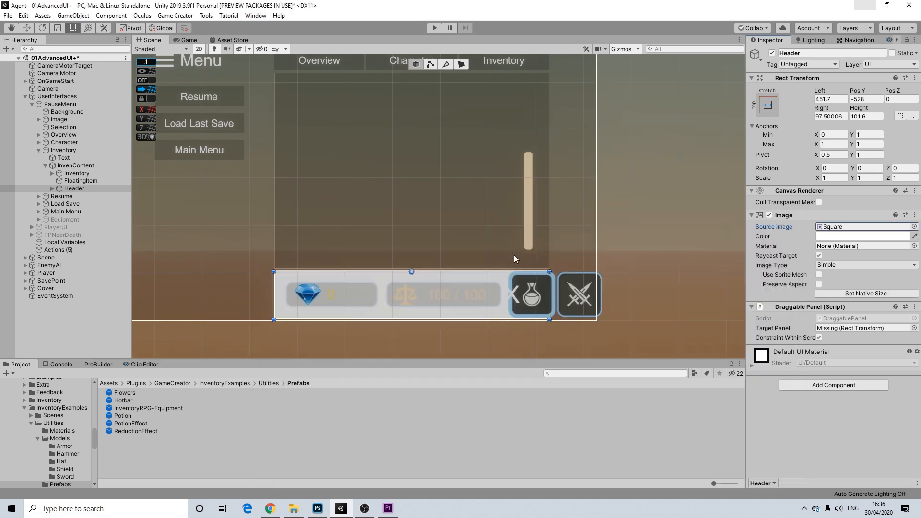
Copy the hexadecimal colour 3F3E33 from the Selection object's image, the background of the content area
left_click(408, 196)
left_click(373, 113)
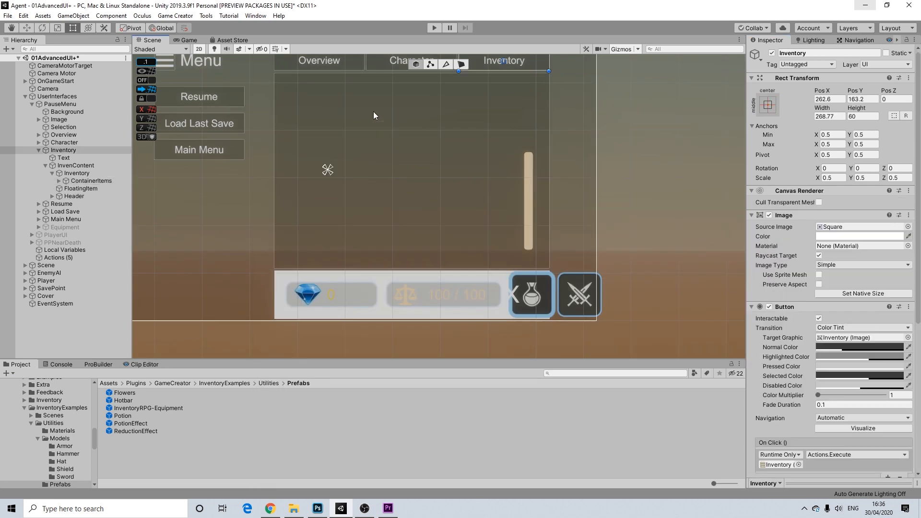
left_click(374, 115)
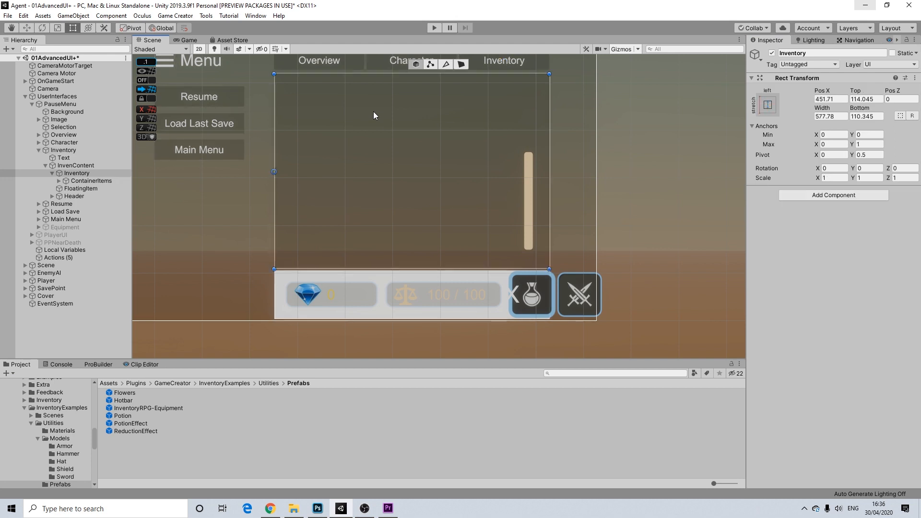
left_click(373, 115)
left_click(374, 116)
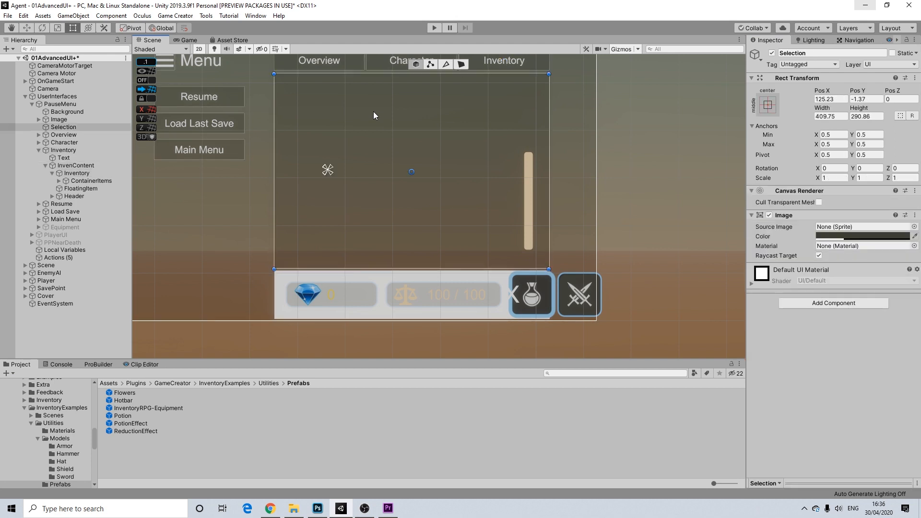
left_click(863, 236)
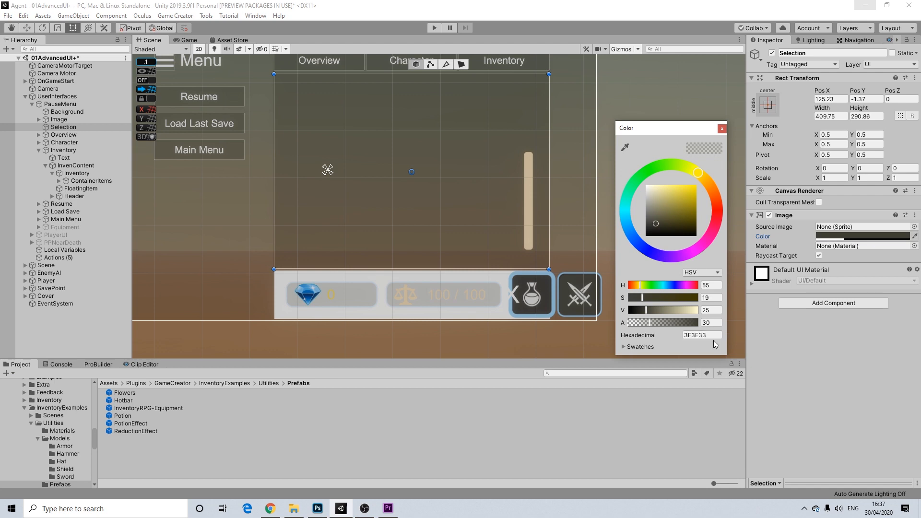
left_click(706, 335)
key("ctrl+c")
right_click(702, 335)
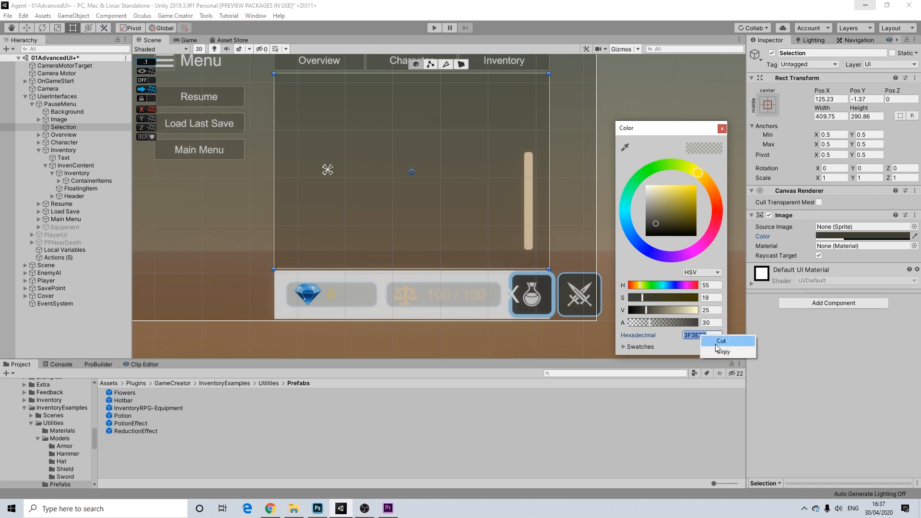
left_click(723, 127)
Set the Header image's colour to hexadecimal 3F3E33 with an alpha of 30
left_click(281, 286)
left_click(281, 287)
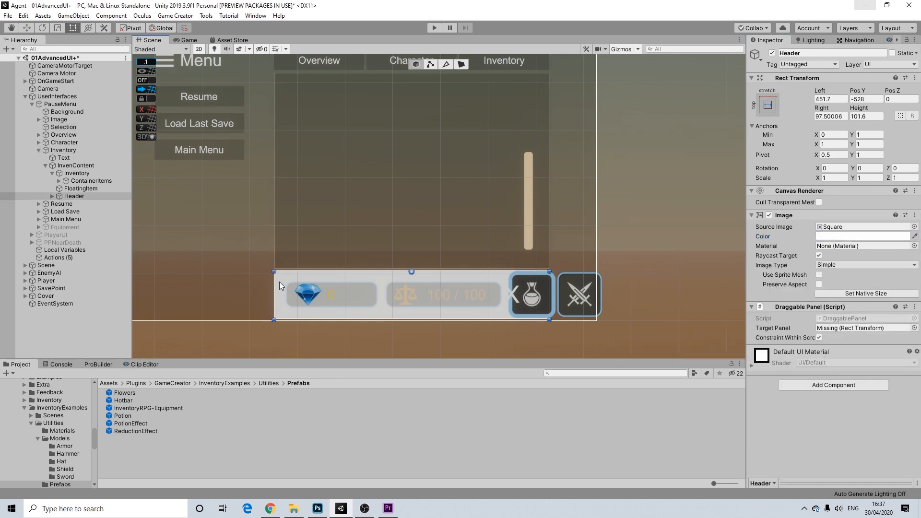
left_click(863, 236)
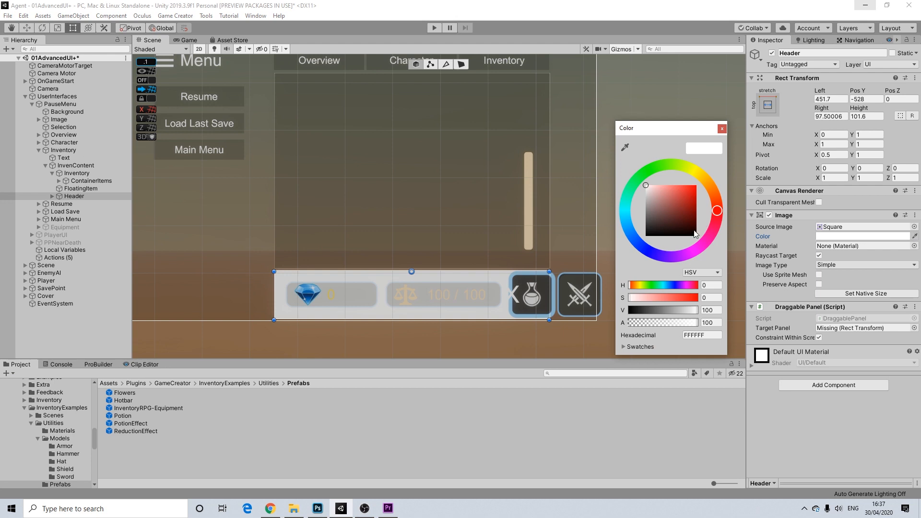
left_click(710, 335)
key("ctrl+v")
left_click(710, 323)
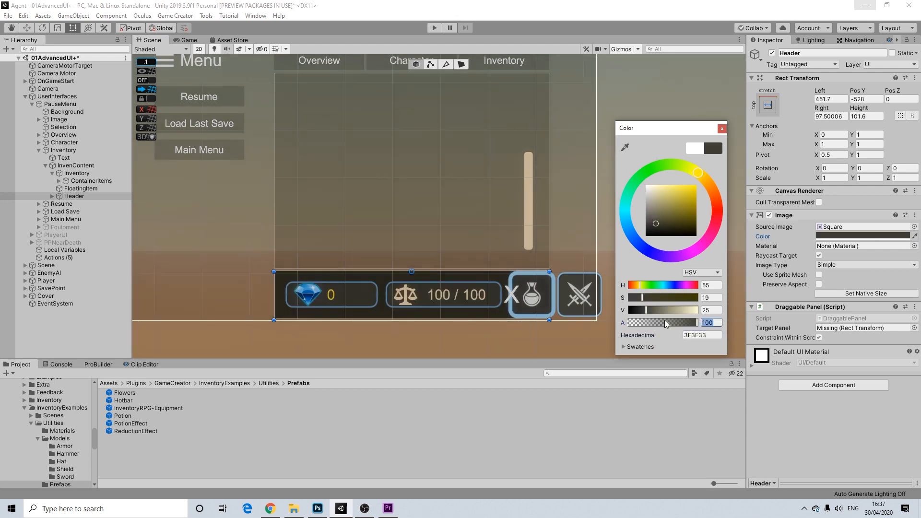
type("30")
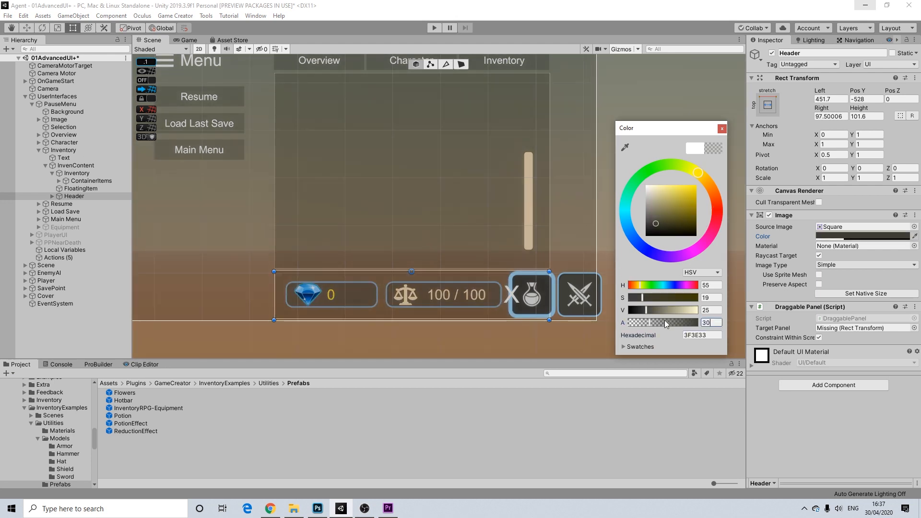
left_click(722, 129)
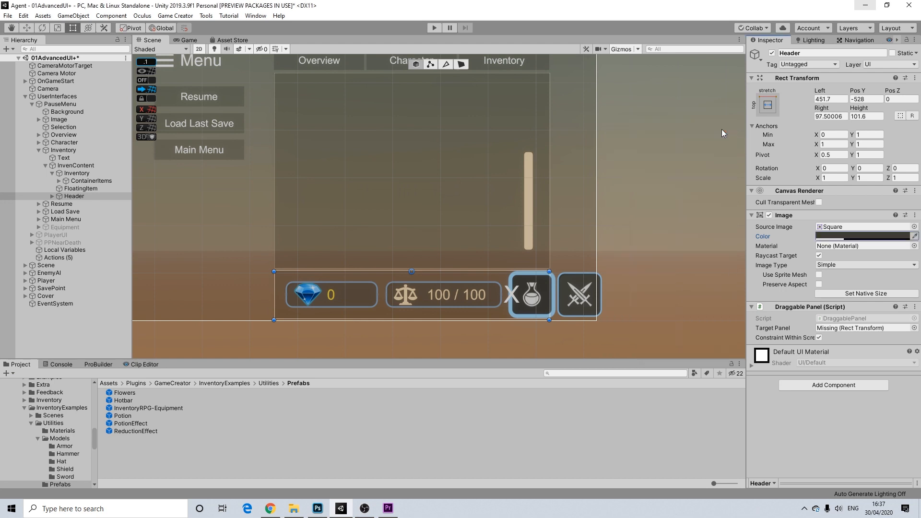
left_click(652, 246)
Activate the Equipment object and set its Background image's source sprite to Square
middle_click_drag(295, 263, 331, 282)
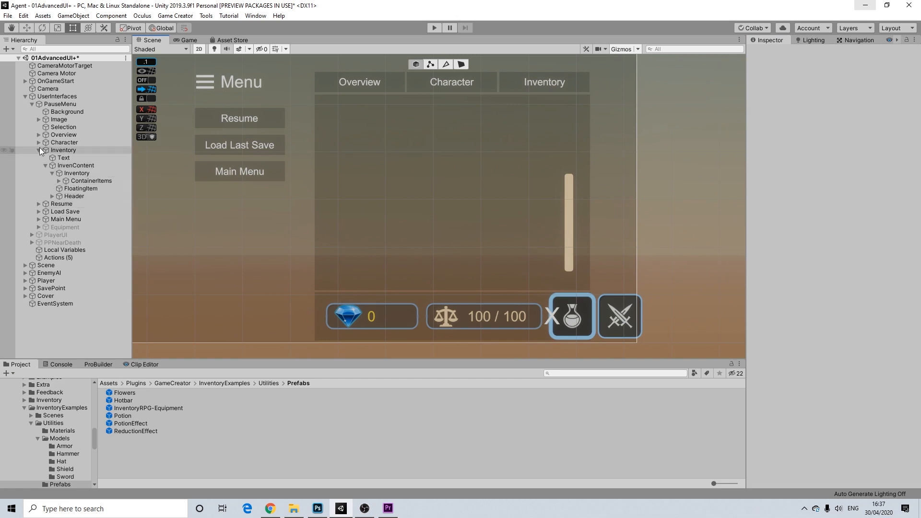
left_click(59, 227)
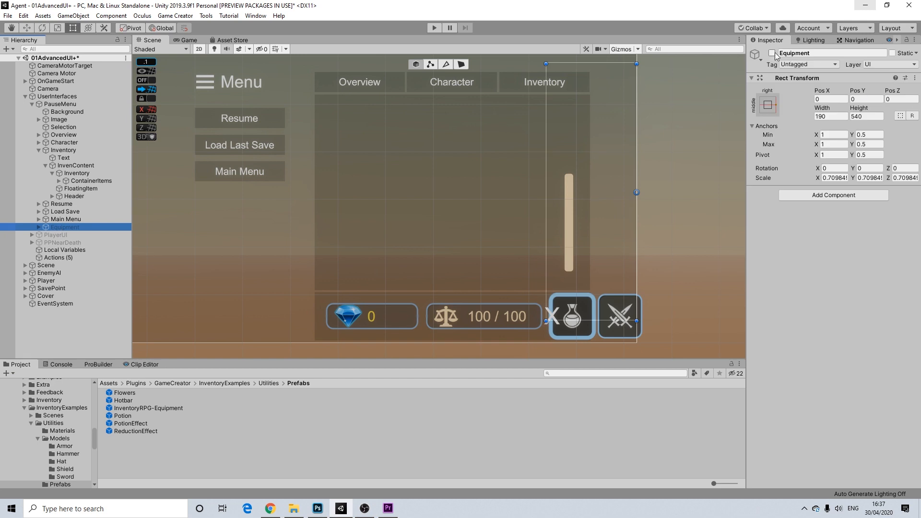
left_click(773, 53)
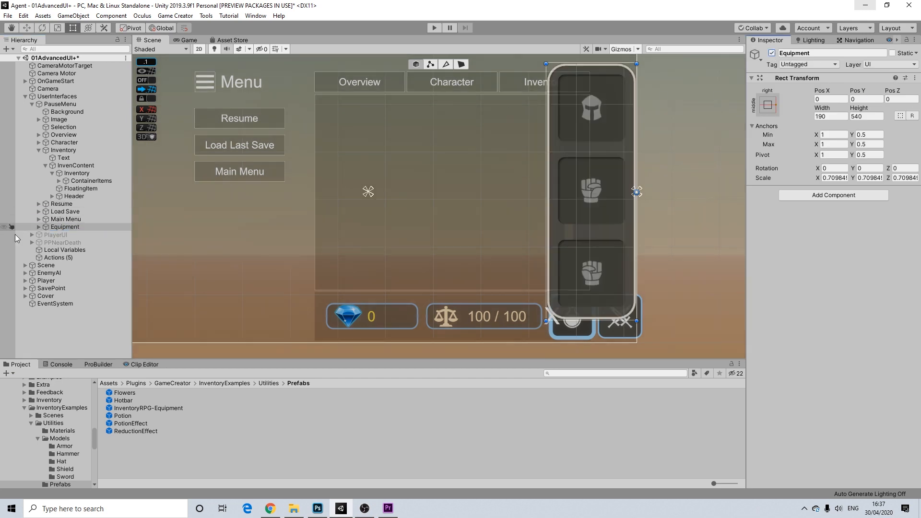
left_click(39, 227)
left_click(67, 235)
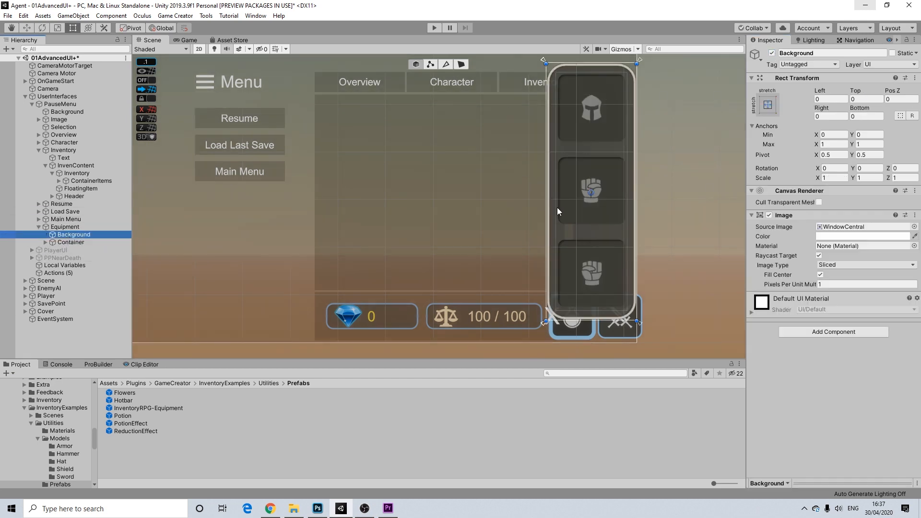
left_click(845, 229)
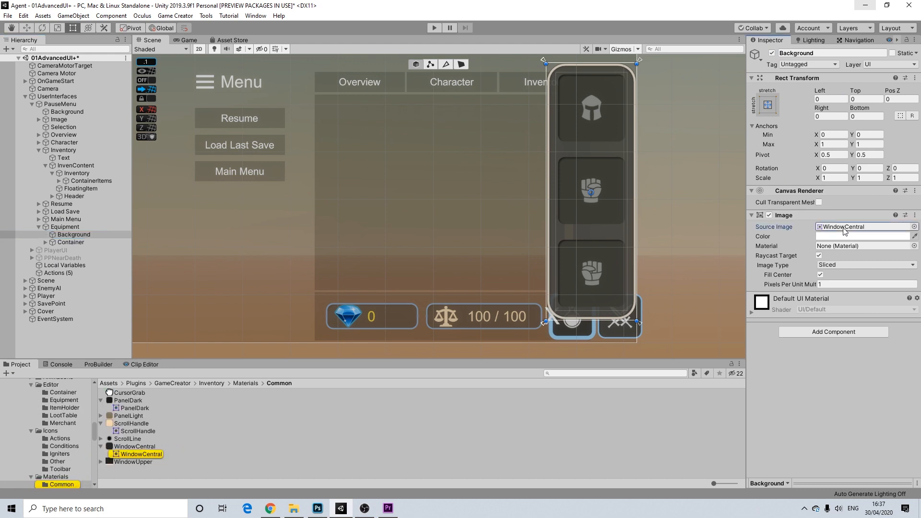
left_click(914, 226)
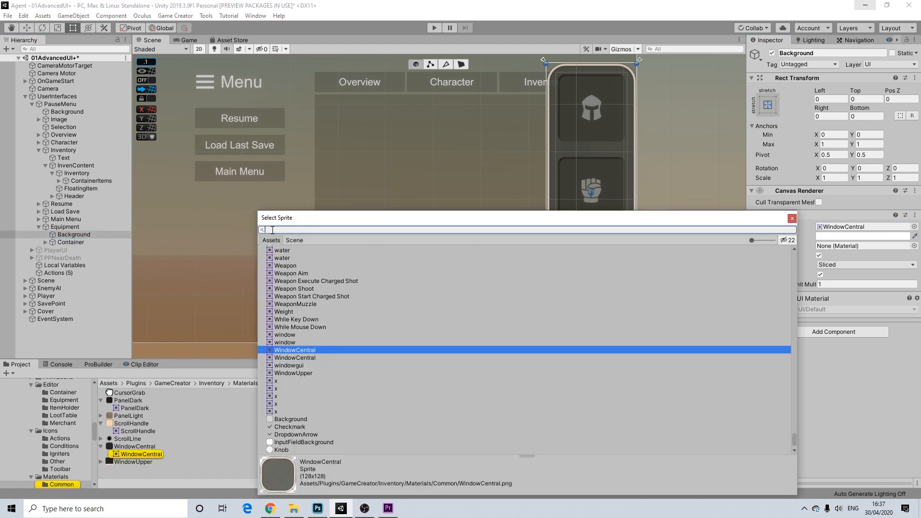
type("square")
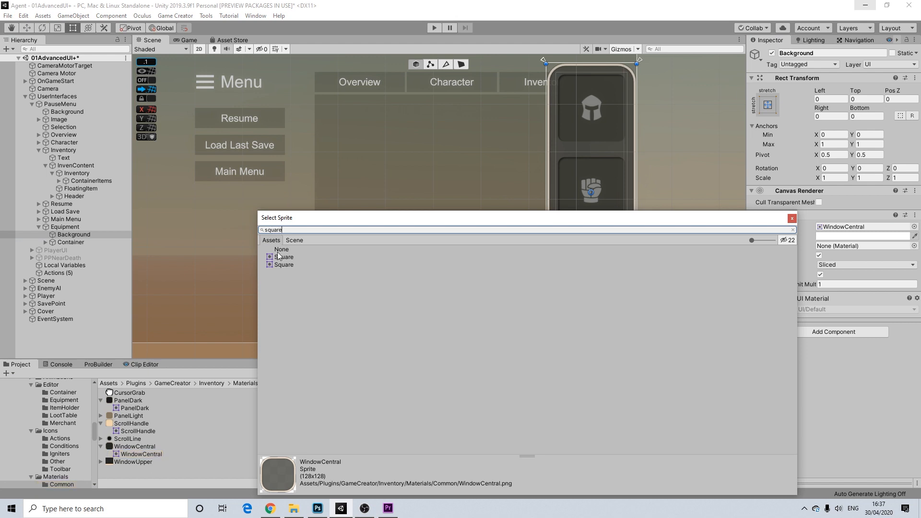
left_click(280, 257)
left_click(836, 244)
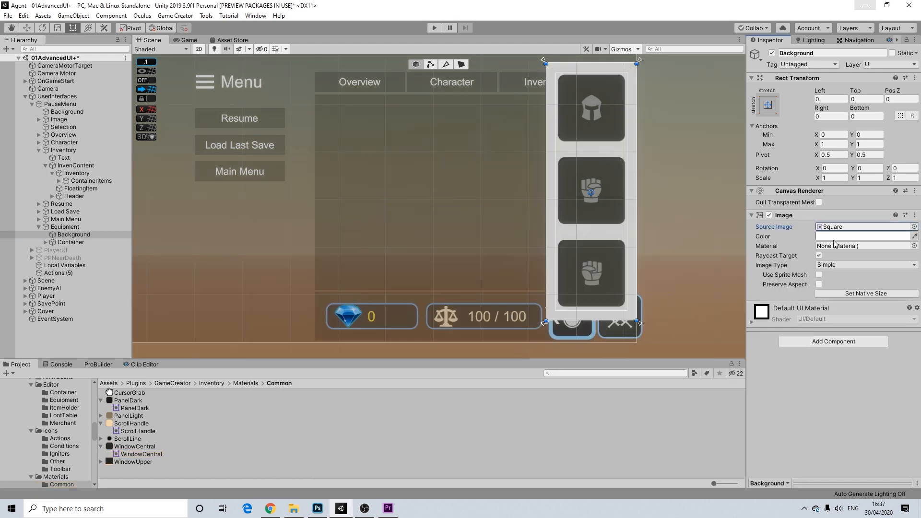
Set the Equipment Background image's colour to hexadecimal 3F3E33 with an alpha of 30
left_click(835, 237)
left_click(714, 335)
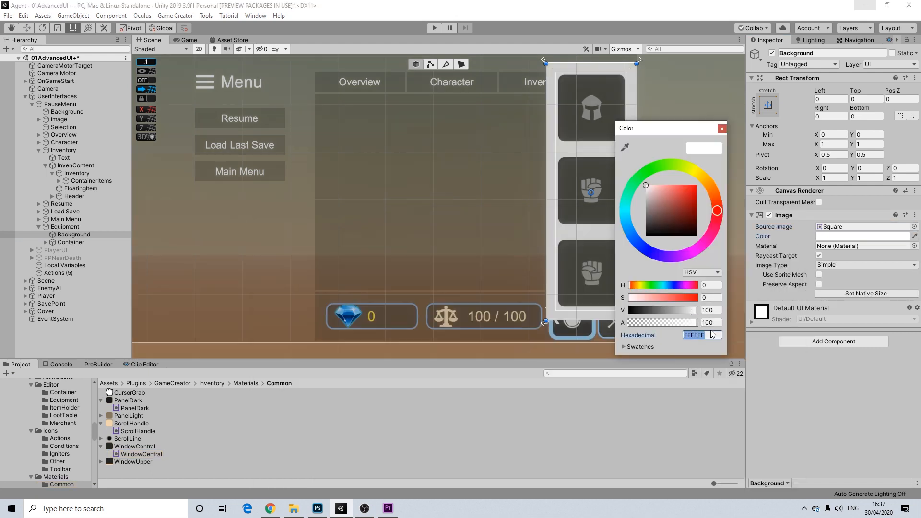
type("3F3E33")
left_click(711, 323)
type("30")
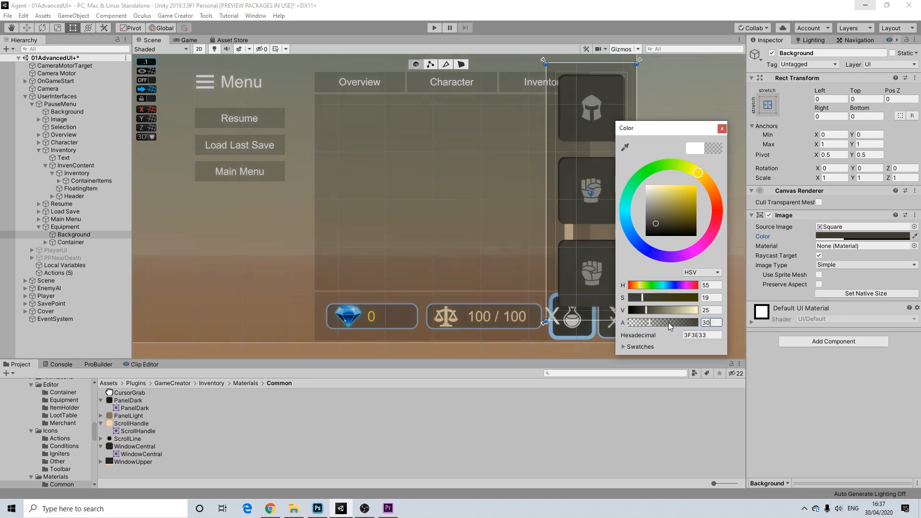
left_click(722, 129)
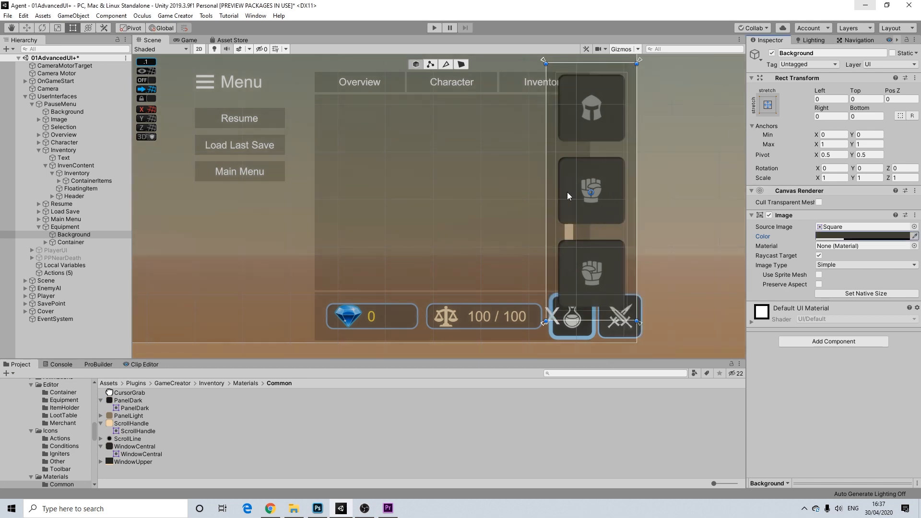
Deactivate the Equipment object again and collapse its children in the hierarchy
left_click(56, 227)
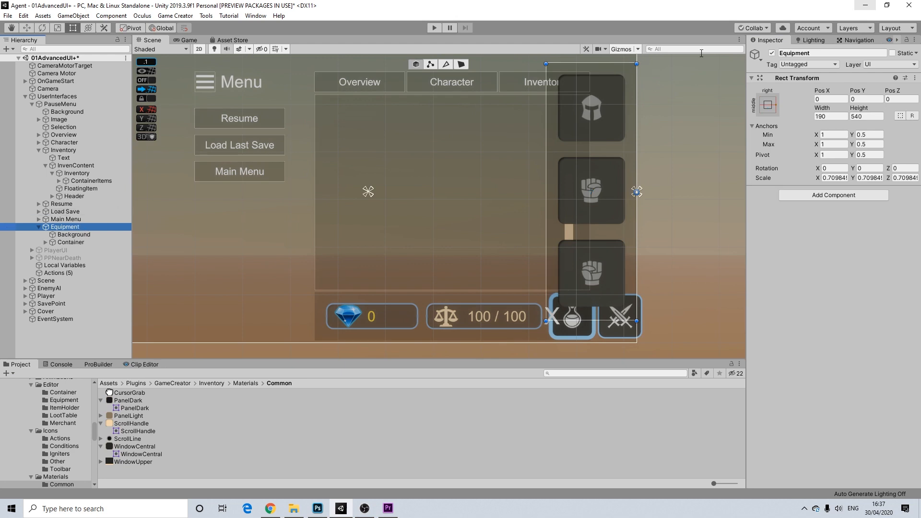
left_click(772, 53)
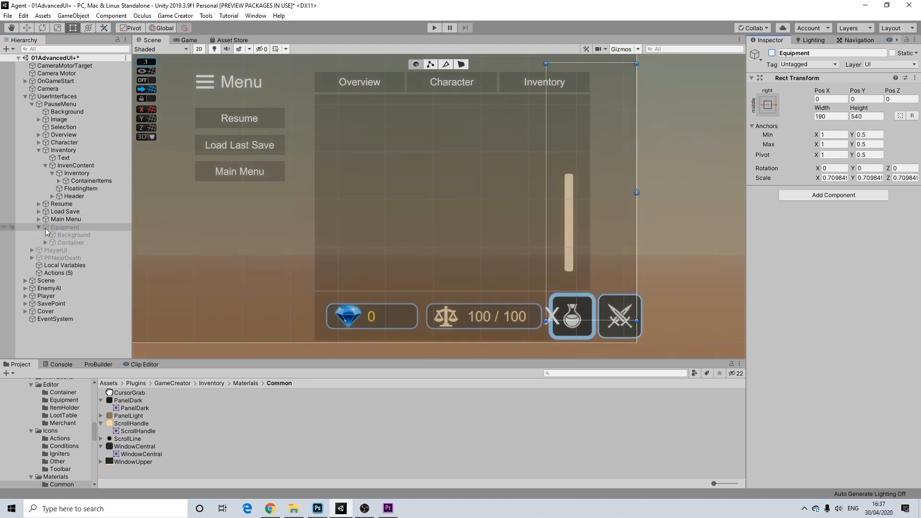
left_click(39, 227)
Examine the Header under InvenContent and its currency, weight and menu elements up close in the scene
left_click(60, 148)
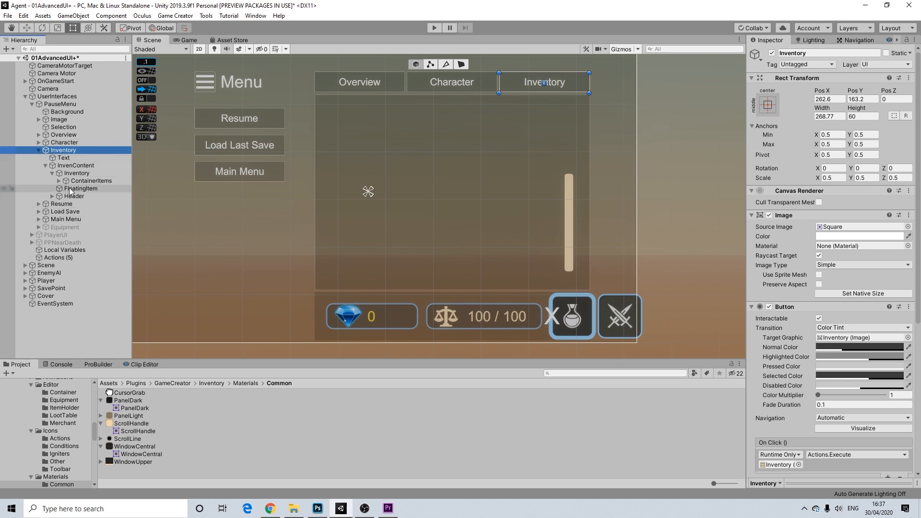
left_click(53, 174)
left_click(72, 188)
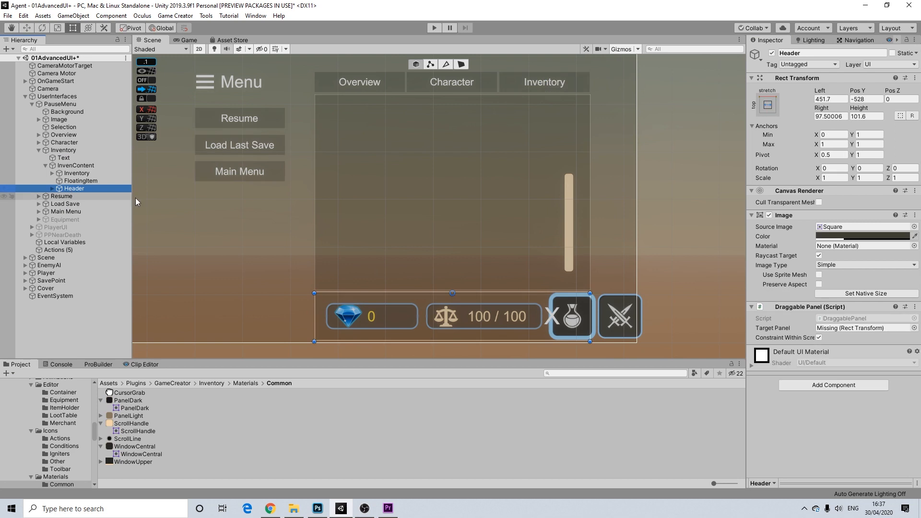
left_click_drag(595, 316, 593, 317)
middle_click_drag(594, 316, 569, 271)
scroll(454, 276, "up", 4)
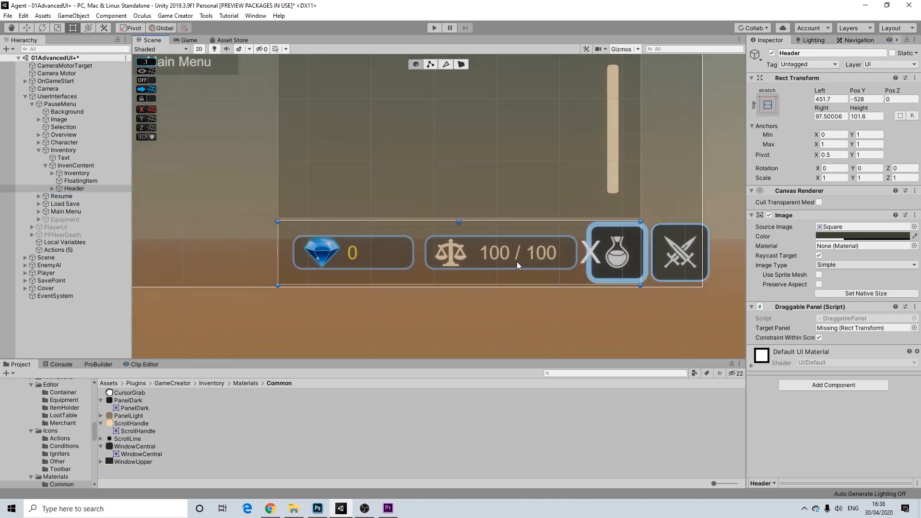
scroll(525, 263, "down", 1)
scroll(526, 264, "down", 1)
middle_click_drag(525, 263, 521, 281)
middle_click_drag(378, 181, 464, 225)
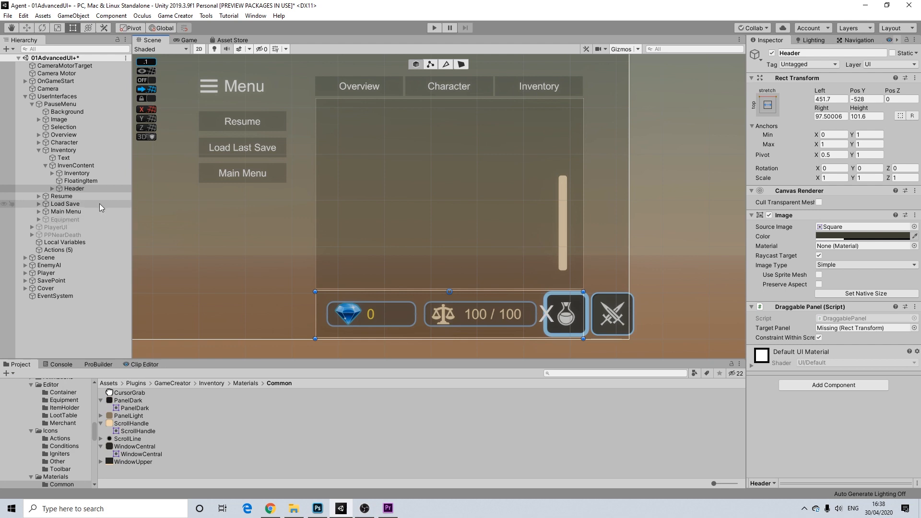
scroll(508, 279, "up", 3)
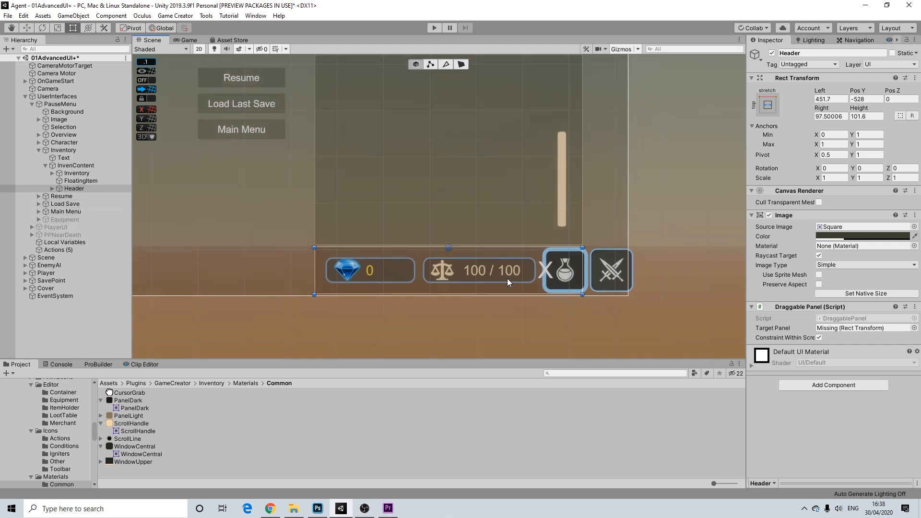
scroll(510, 281, "up", 4)
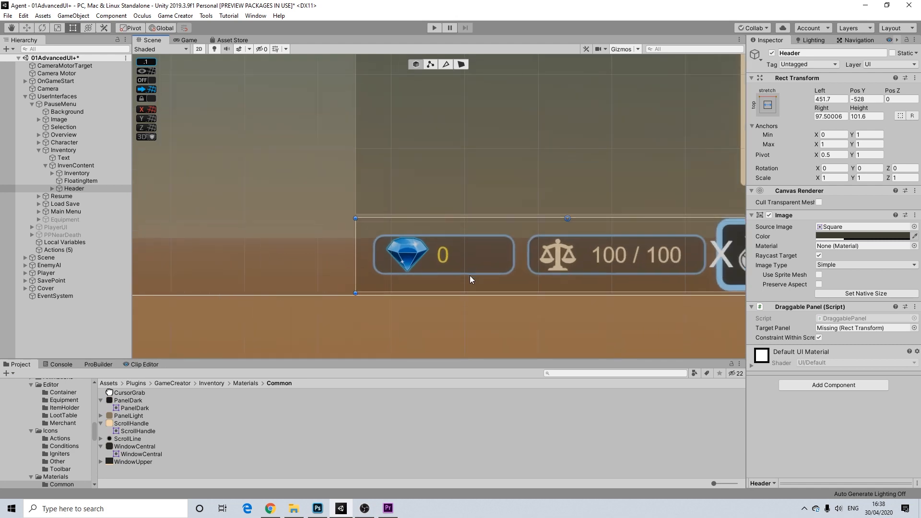
scroll(471, 276, "up", 4)
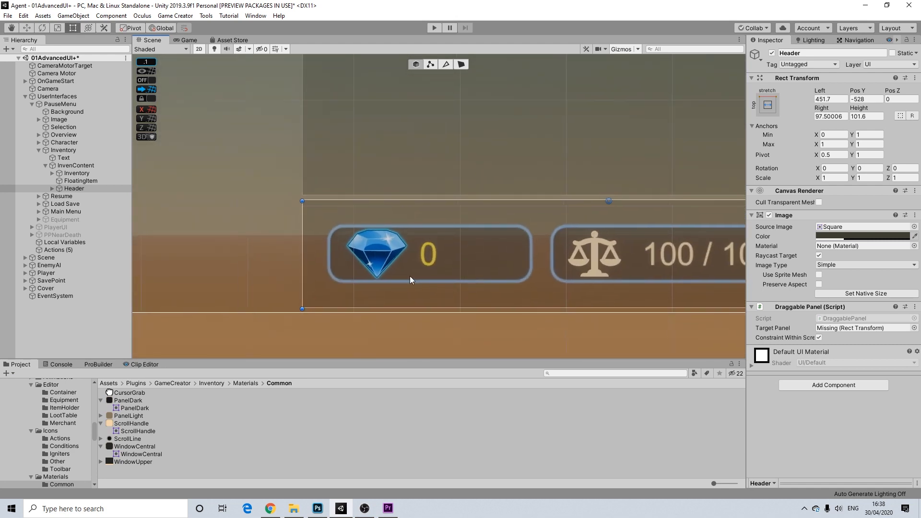
scroll(424, 249, "down", 4)
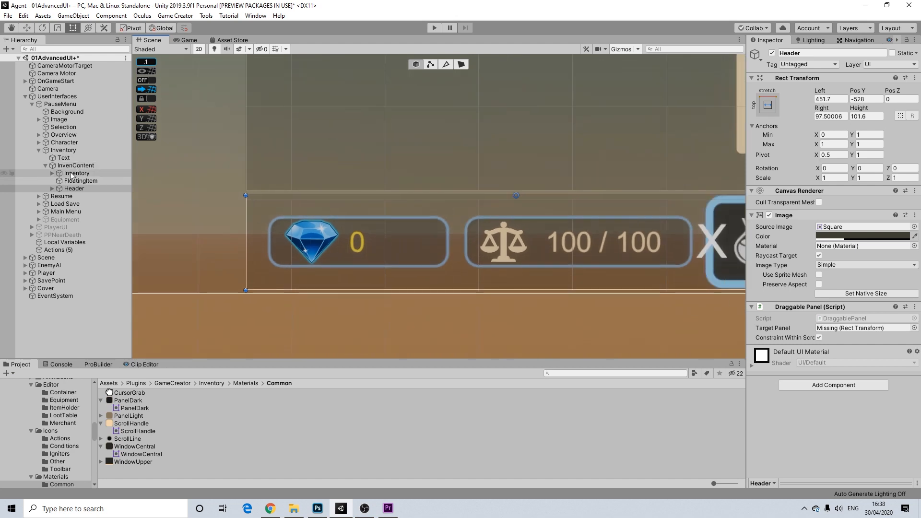
Replace the diamond on the Header's CurrencyIcon with the 32x32px coins sprite
left_click(54, 189)
left_click(52, 189)
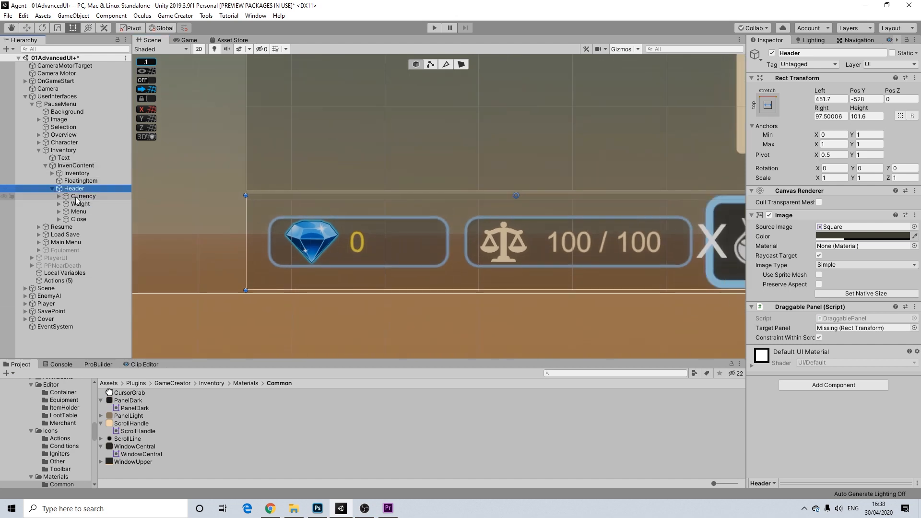
left_click(79, 196)
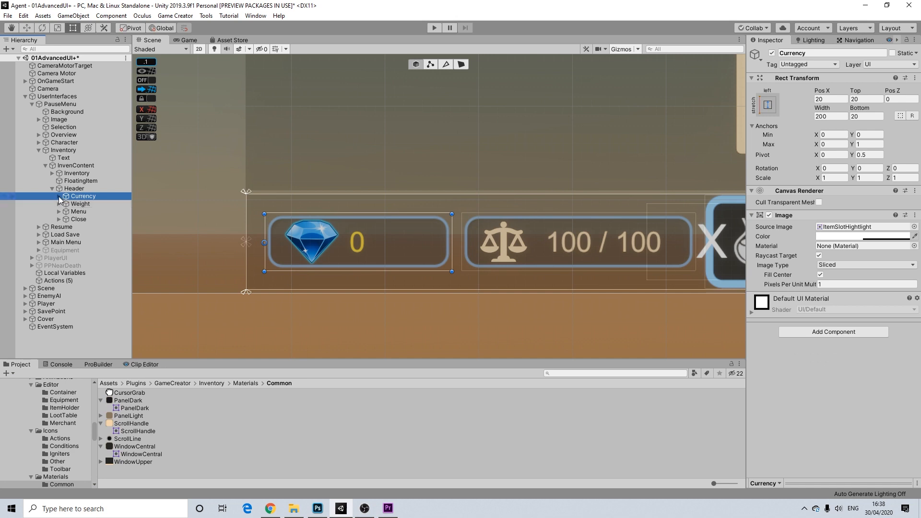
left_click(59, 197)
left_click(311, 236)
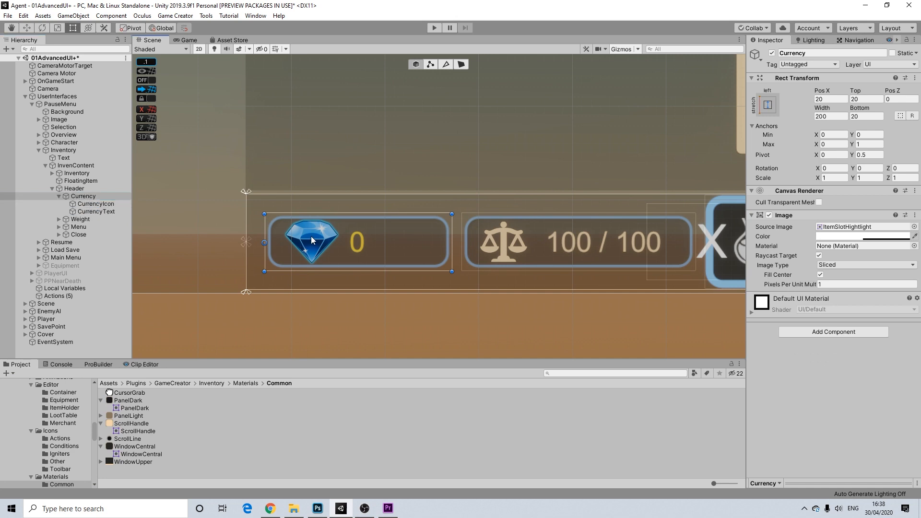
left_click(915, 227)
type("coin")
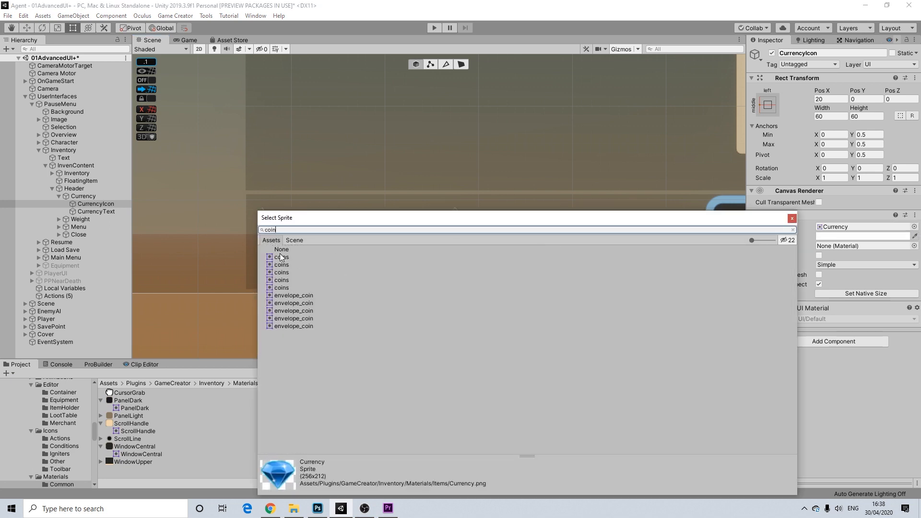
left_click(282, 257)
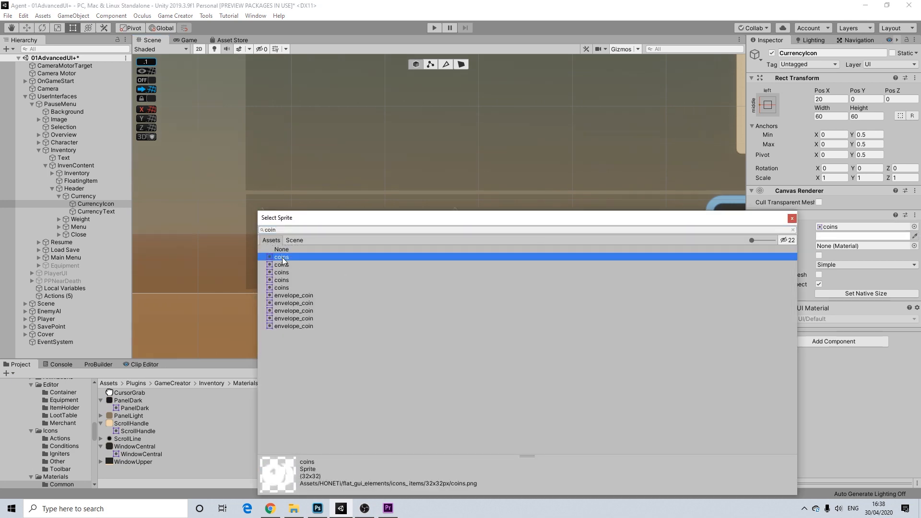
left_click(792, 218)
Set the CurrencyIcon's width and height to 45 each
left_click(831, 116)
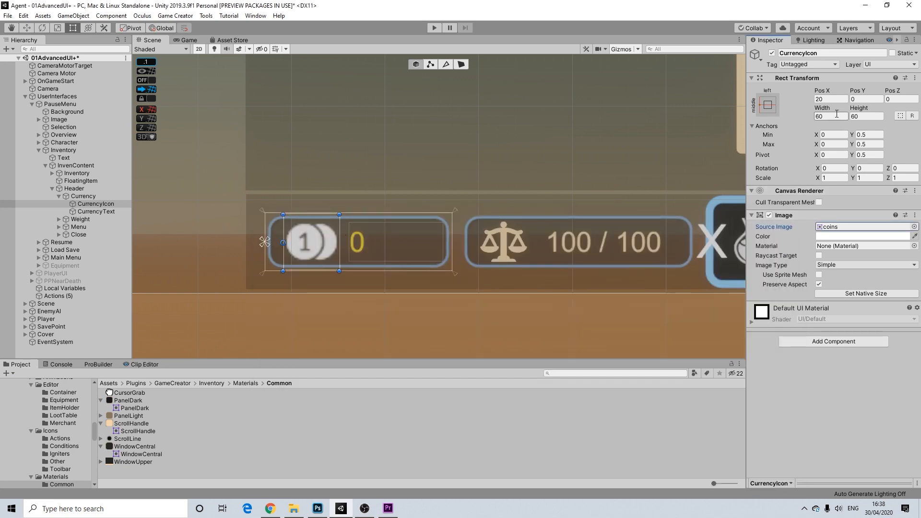
type("45")
key("Tab")
type("45")
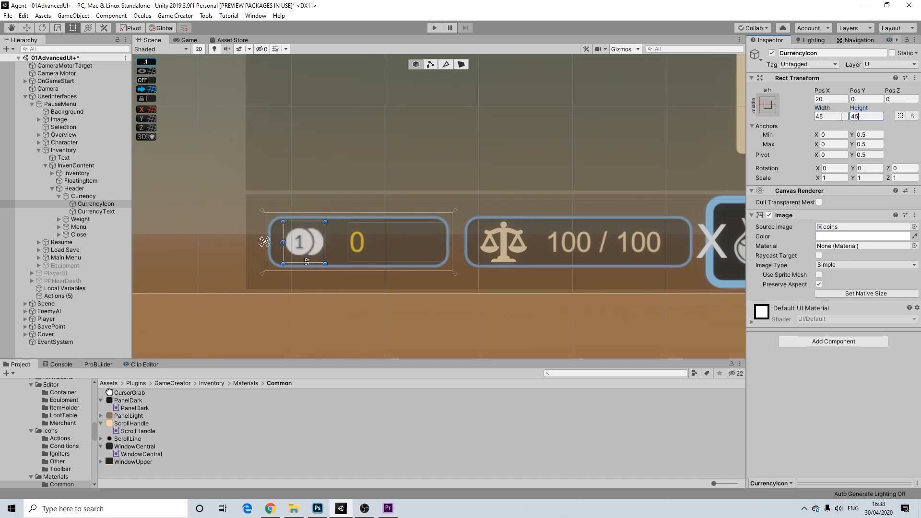
scroll(312, 223, "down", 3)
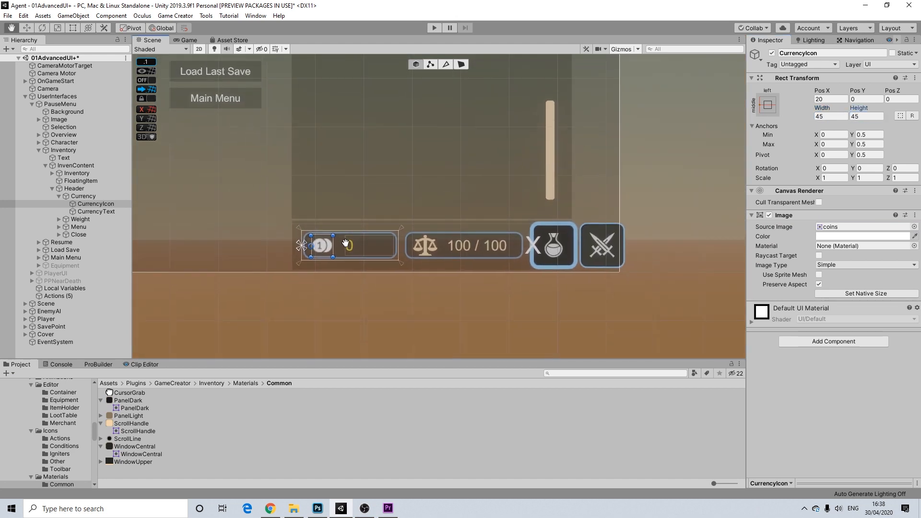
Assign the coins sprite from HONETi's 128x128px icon folder as the CurrencyIcon's source image
scroll(333, 246, "up", 3)
scroll(332, 246, "up", 1)
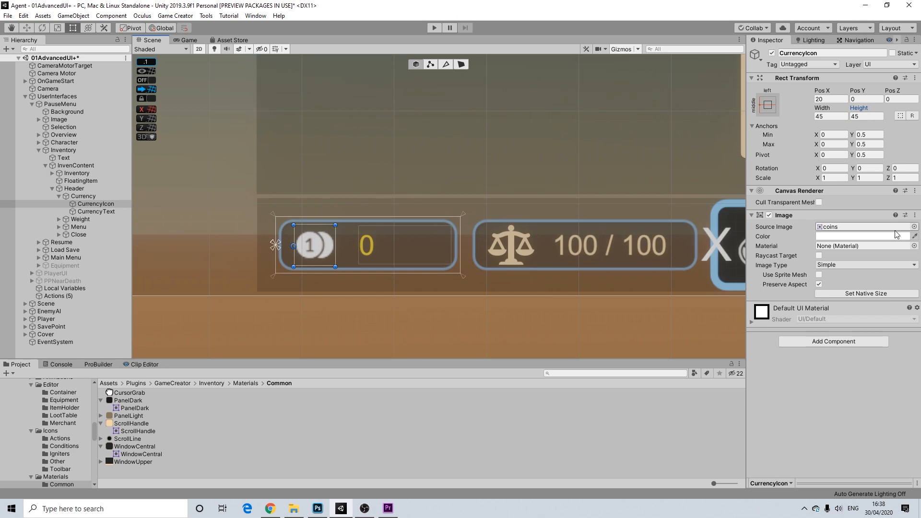
left_click(853, 227)
left_click(228, 384)
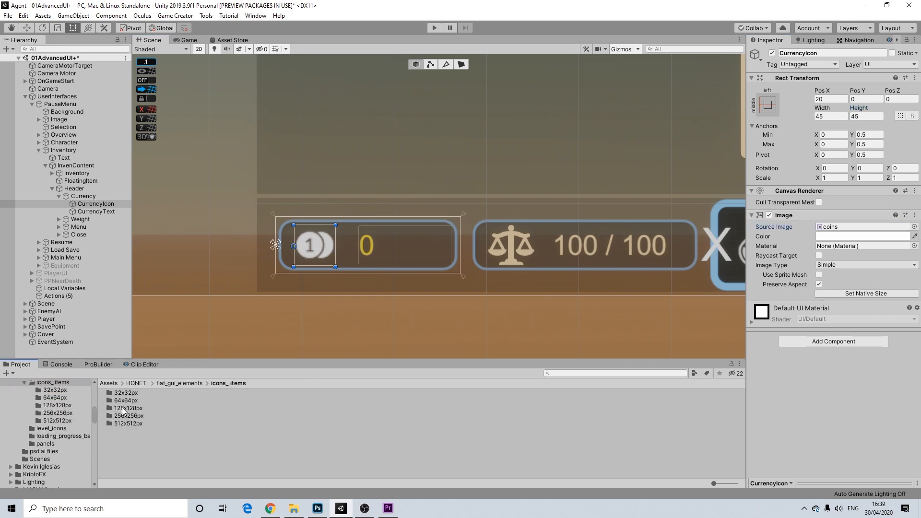
double_click(123, 409)
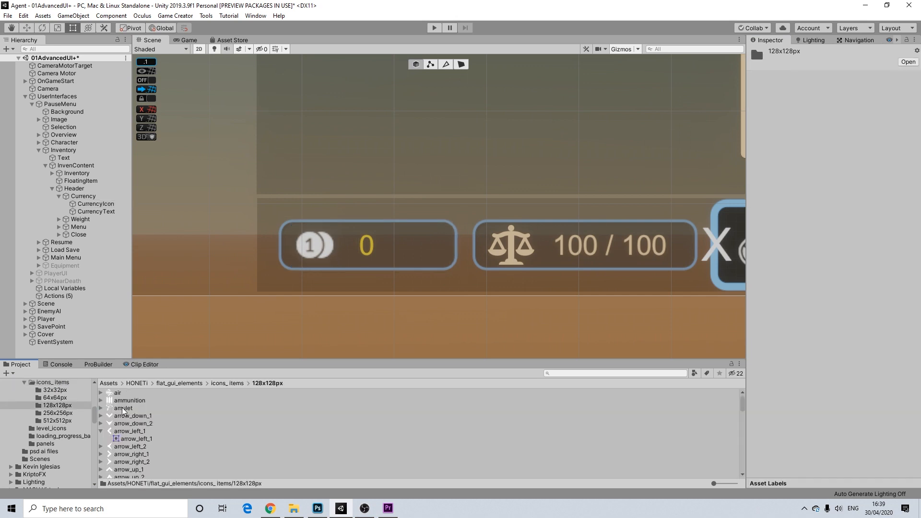
scroll(134, 416, "down", 10)
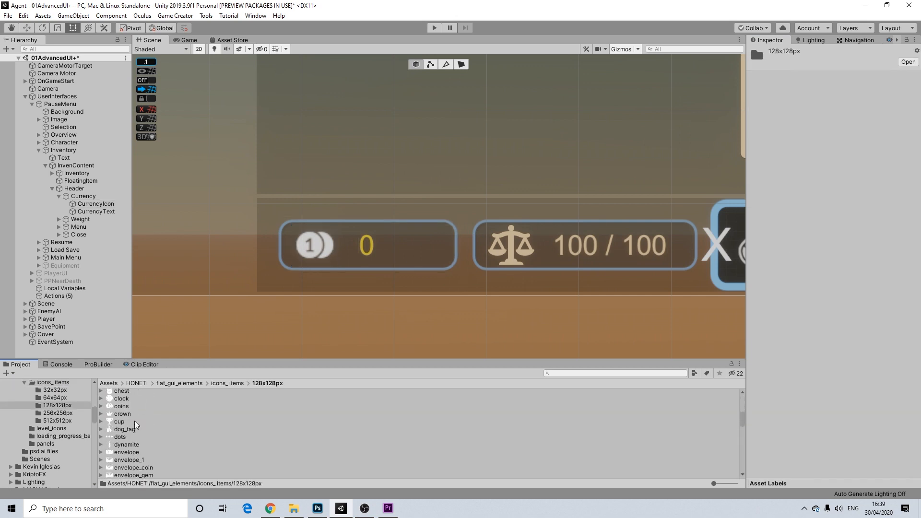
left_click(121, 407)
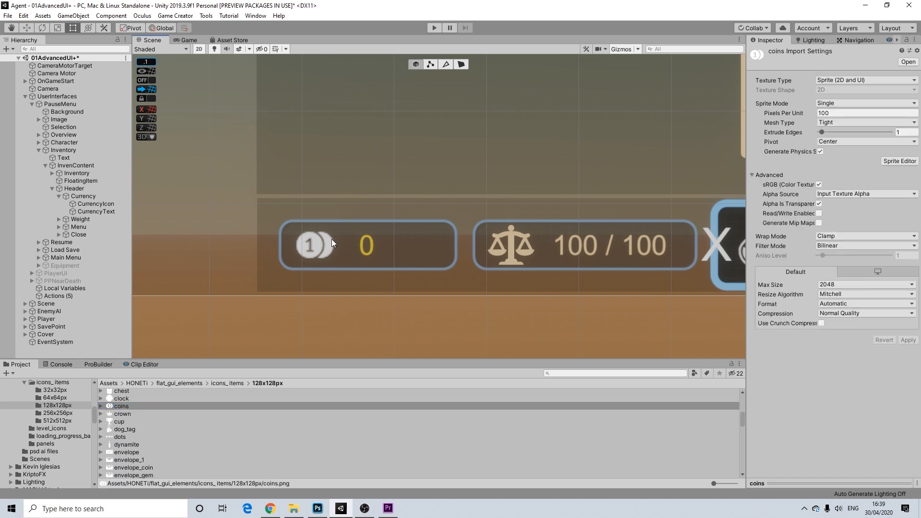
left_click(332, 239)
left_click(311, 247)
left_click(126, 408)
left_click_drag(125, 408, 840, 227)
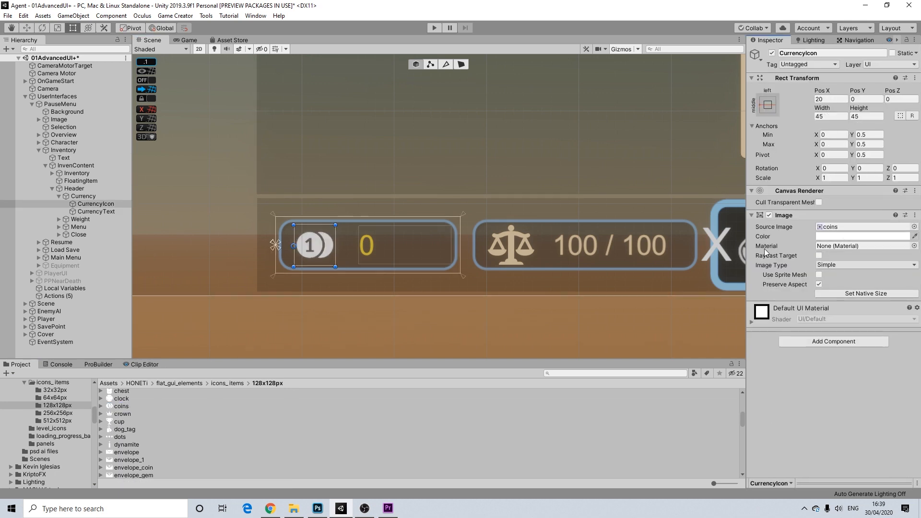
Set the font size of the Header's CurrencyText to 25
scroll(339, 337, "down", 1)
scroll(379, 332, "down", 2)
left_click(325, 256)
scroll(323, 256, "down", 1)
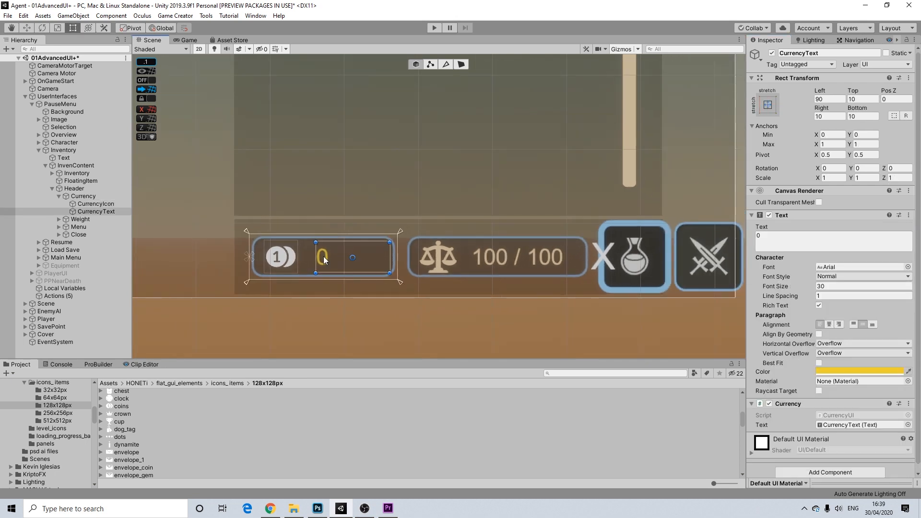
middle_click_drag(505, 148, 502, 290)
scroll(503, 240, "down", 10)
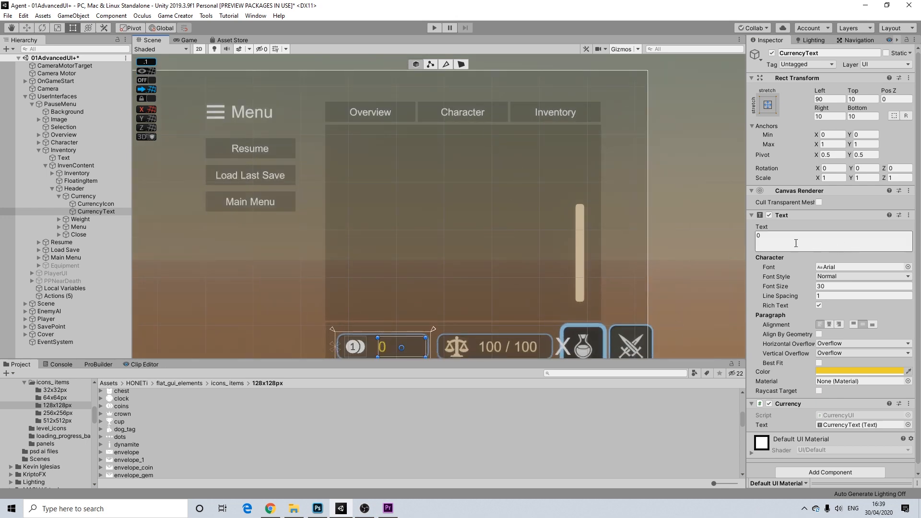
left_click(756, 237)
middle_click_drag(500, 265, 508, 179)
scroll(473, 231, "up", 2)
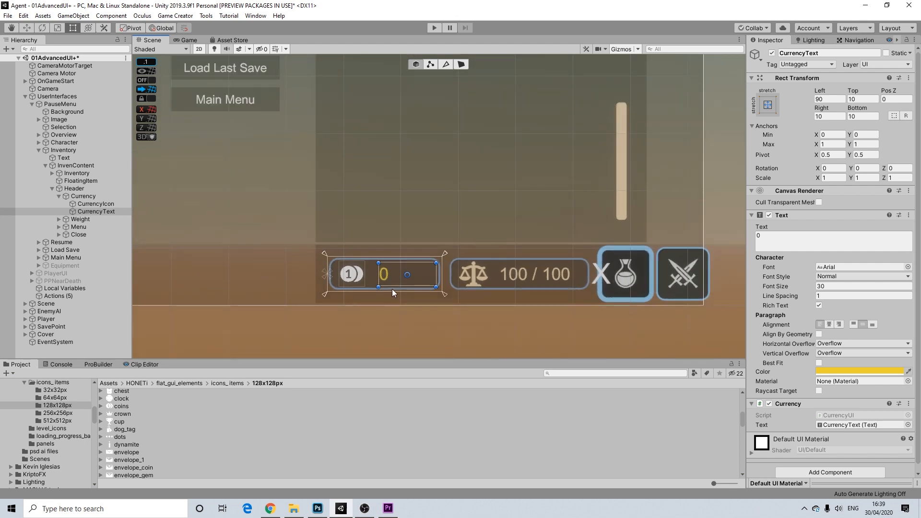
left_click(826, 287)
type("25")
Change the CurrencyText colour to white (FFFFFF)
left_click(831, 370)
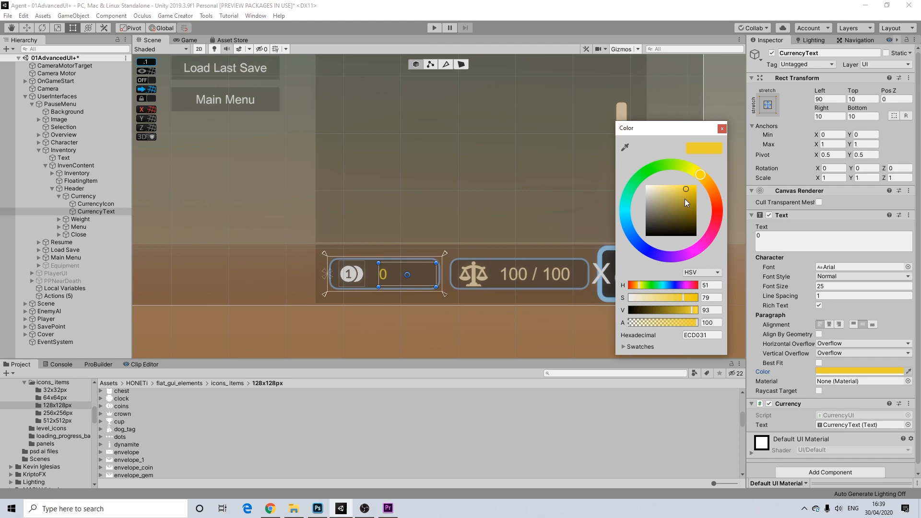
left_click_drag(685, 198, 553, 137)
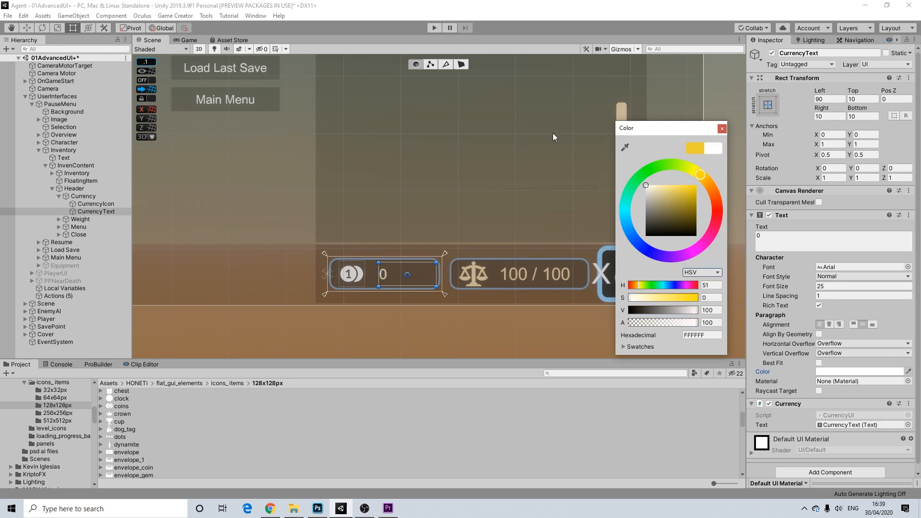
left_click(722, 129)
middle_click_drag(372, 333, 402, 297)
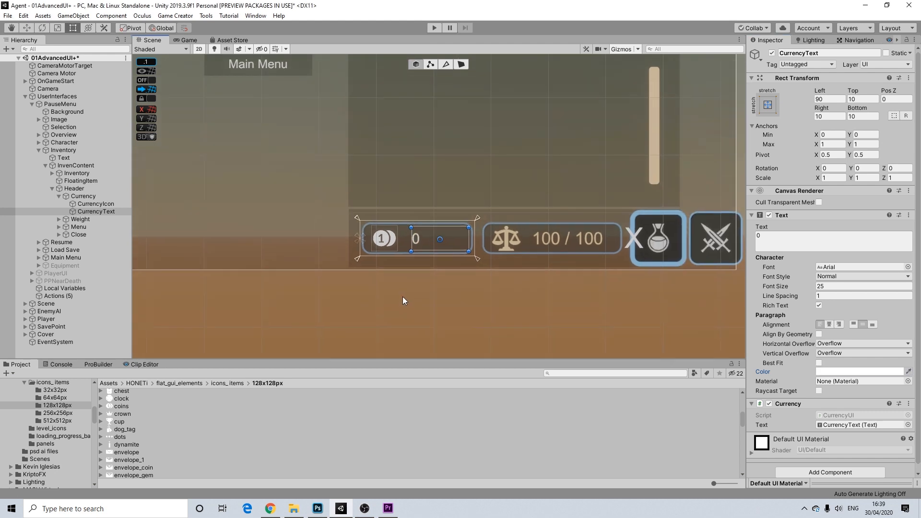
Move CurrencyIcon and CurrencyText out of Currency directly under Header, and delete the Currency frame object
left_click(94, 204, "ctrl")
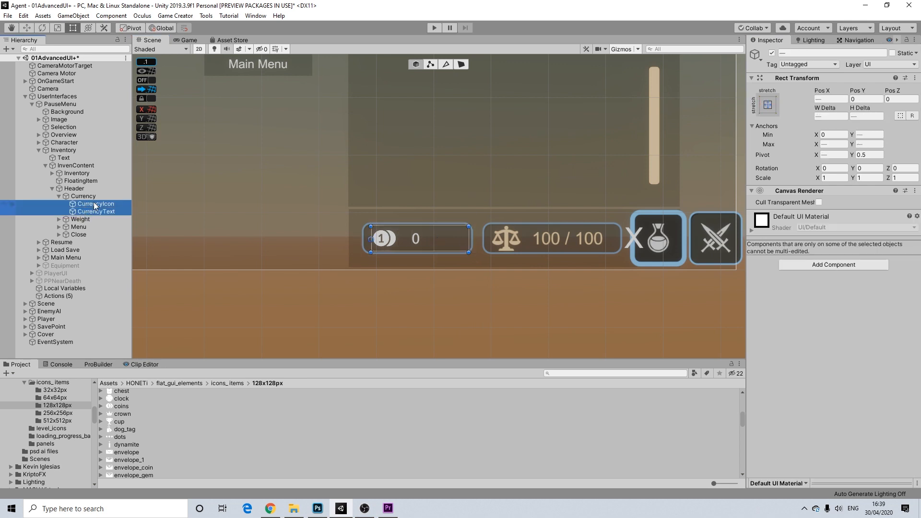
left_click_drag(79, 193, 79, 194)
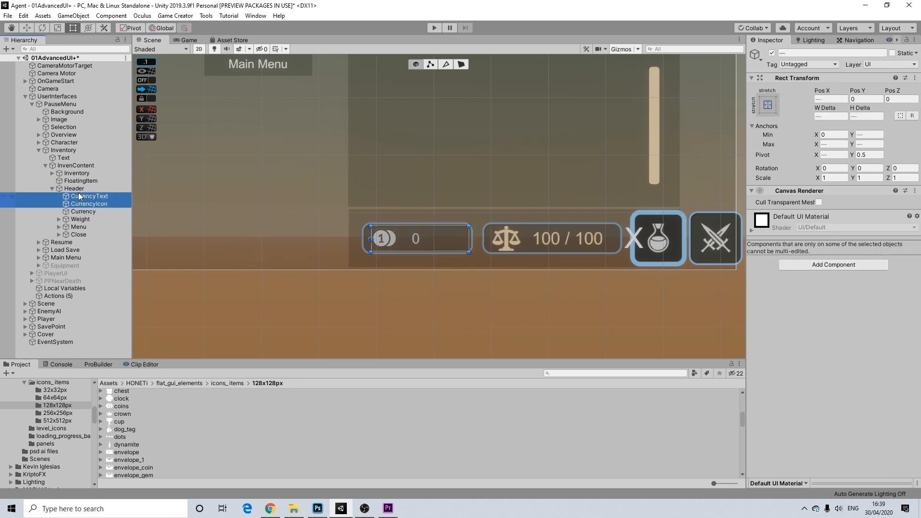
left_click(82, 210)
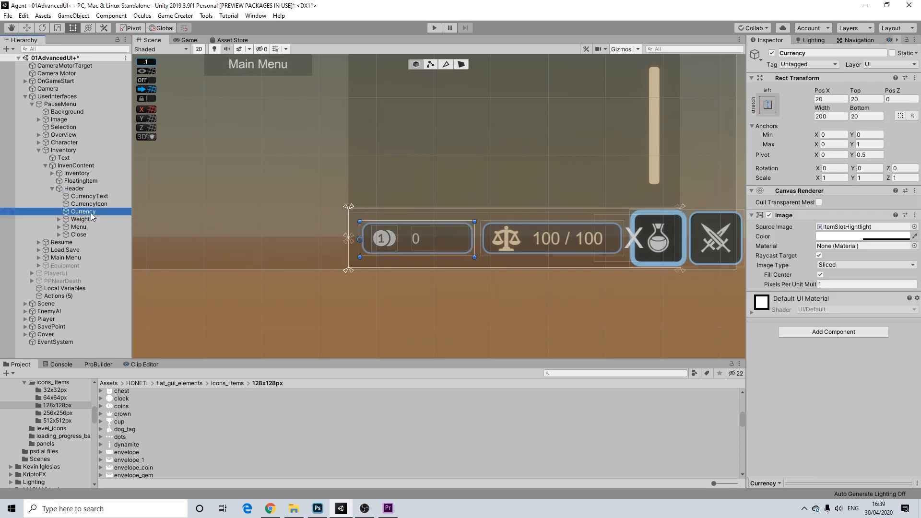
key("Delete")
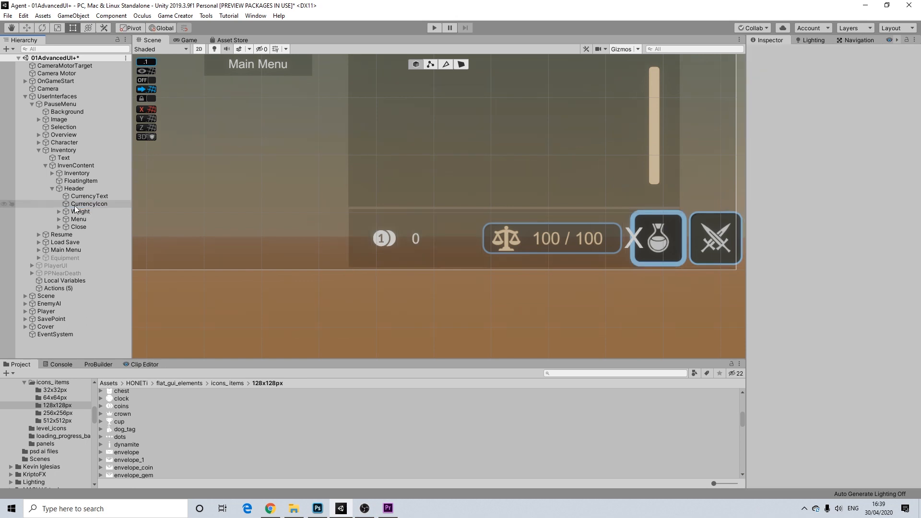
Move the CurrencyIcon horizontally toward the Header's left edge, to about Pos X 12.5
scroll(494, 273, "up", 5)
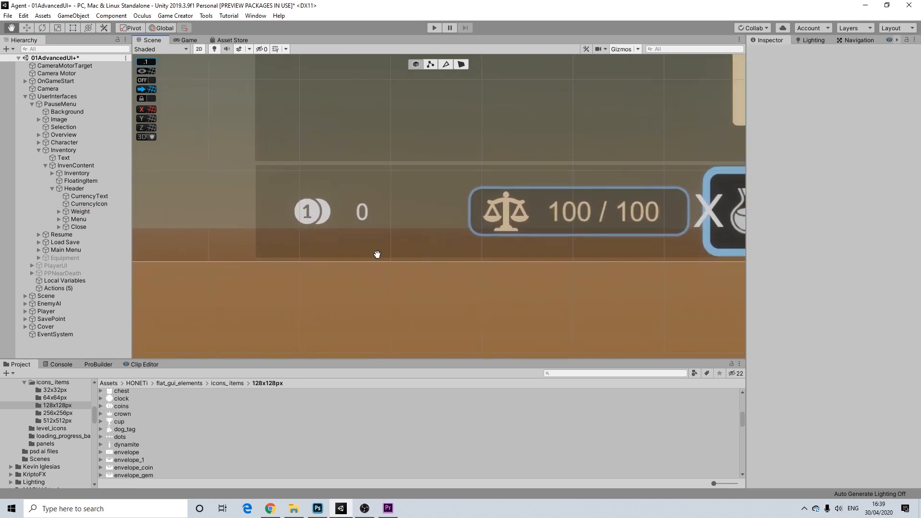
left_click(332, 218)
left_click(349, 215)
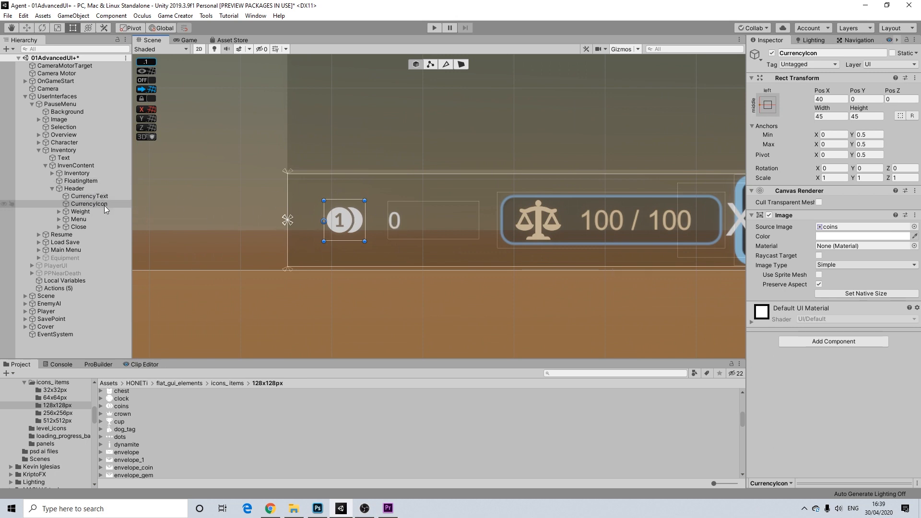
scroll(384, 257, "up", 3)
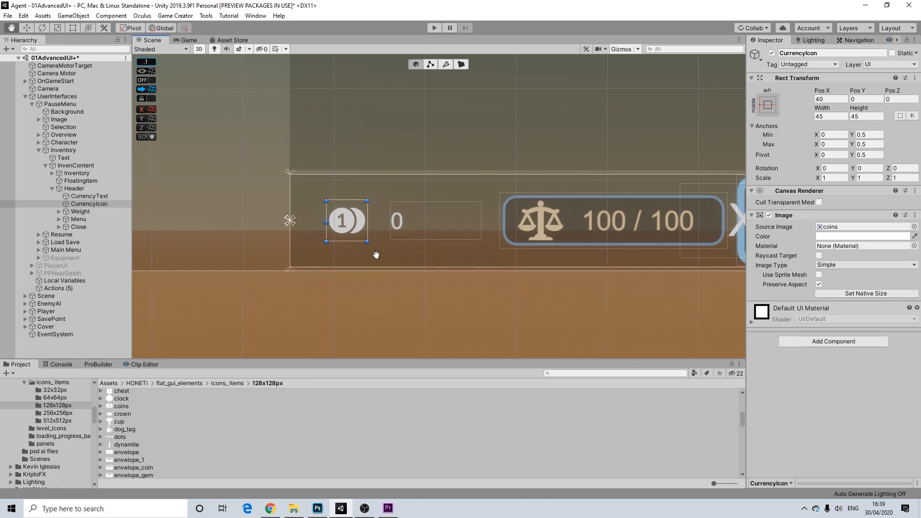
left_click(434, 221)
left_click(364, 205)
left_click(83, 195)
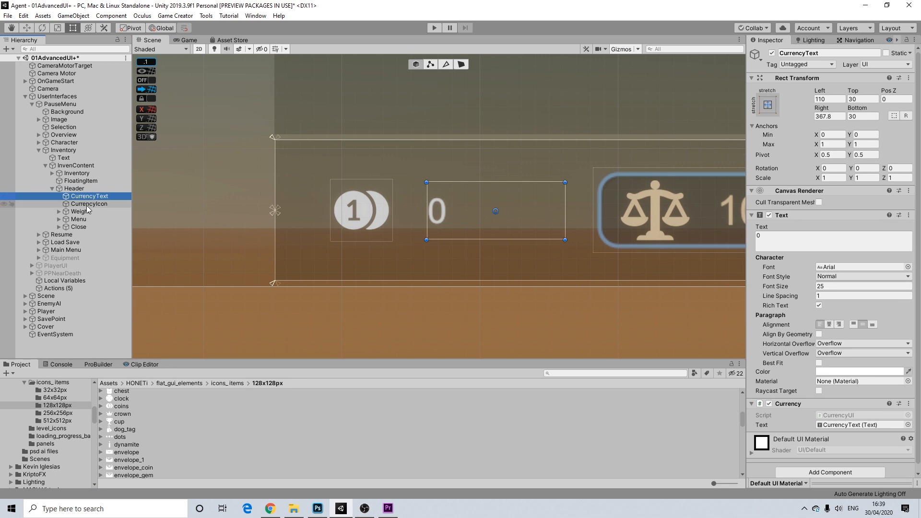
left_click(87, 206)
left_click_drag(357, 212, 317, 212)
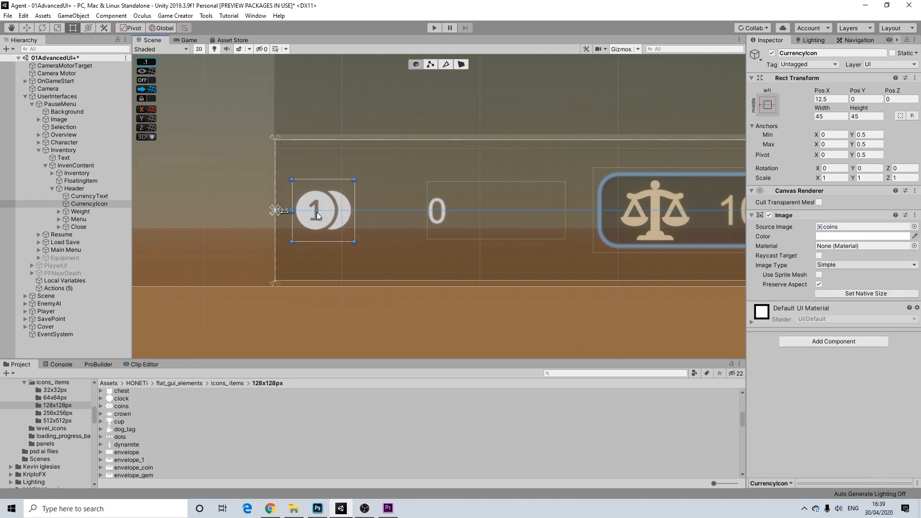
Move the CurrencyText right beside the coins icon, with a left offset of about 64.4
left_click(436, 214)
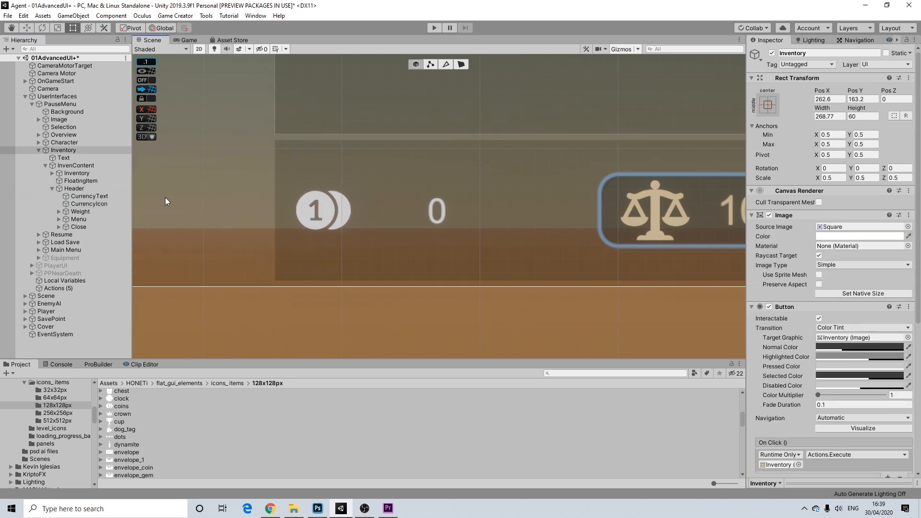
left_click(108, 196)
left_click_drag(443, 223, 378, 222)
scroll(528, 326, "down", 3)
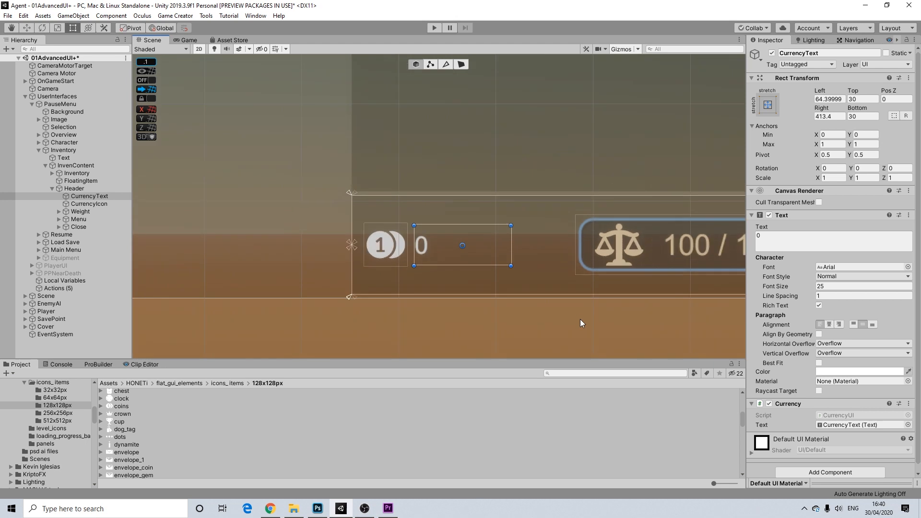
Replace the WeightIcon's scales sprite with HONETi's 128x128px backpack sprite
middle_click_drag(580, 318, 404, 263)
scroll(408, 263, "down", 2)
scroll(441, 276, "up", 3)
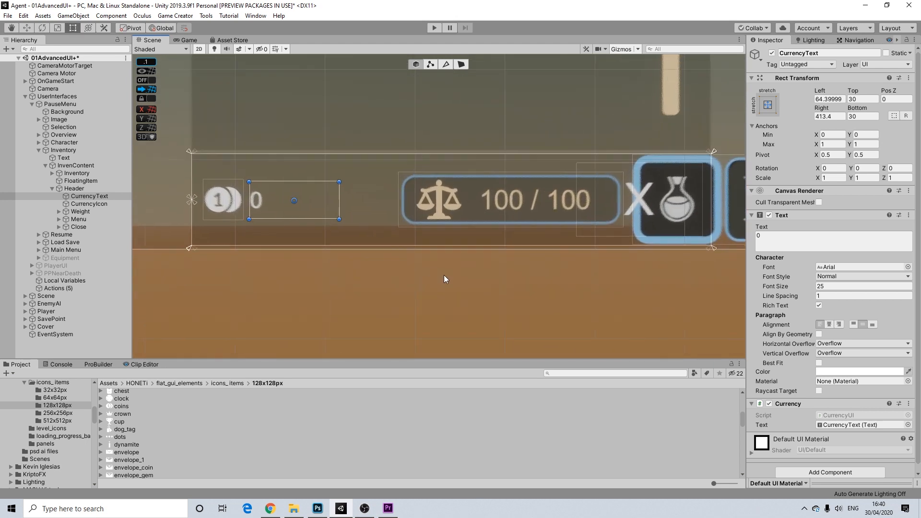
left_click(436, 200)
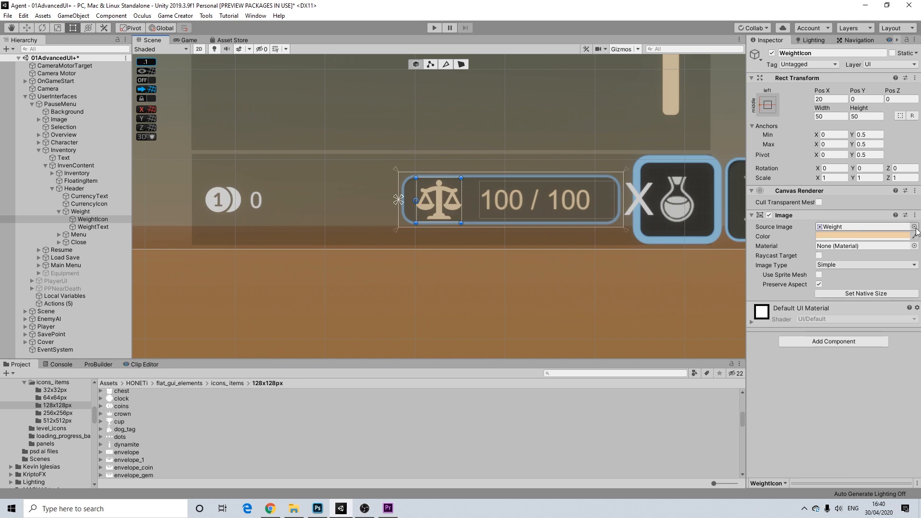
left_click(914, 227)
type("back")
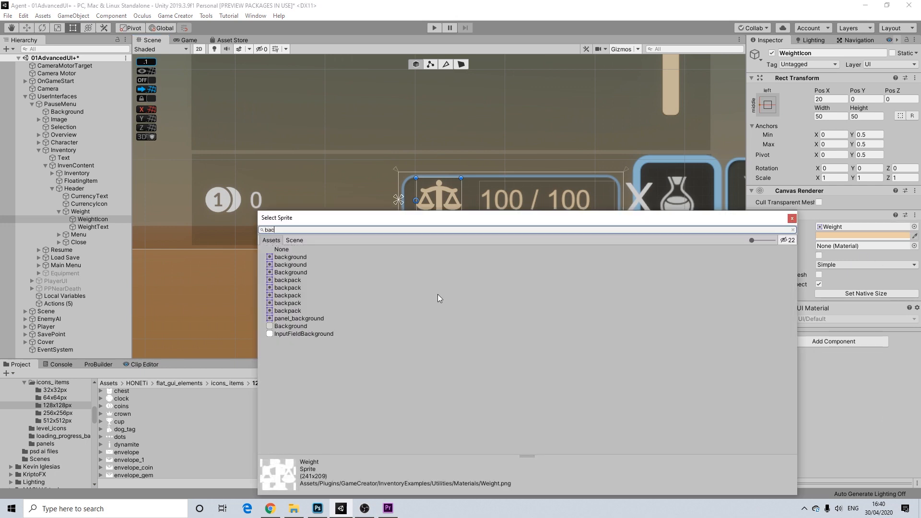
left_click(289, 281)
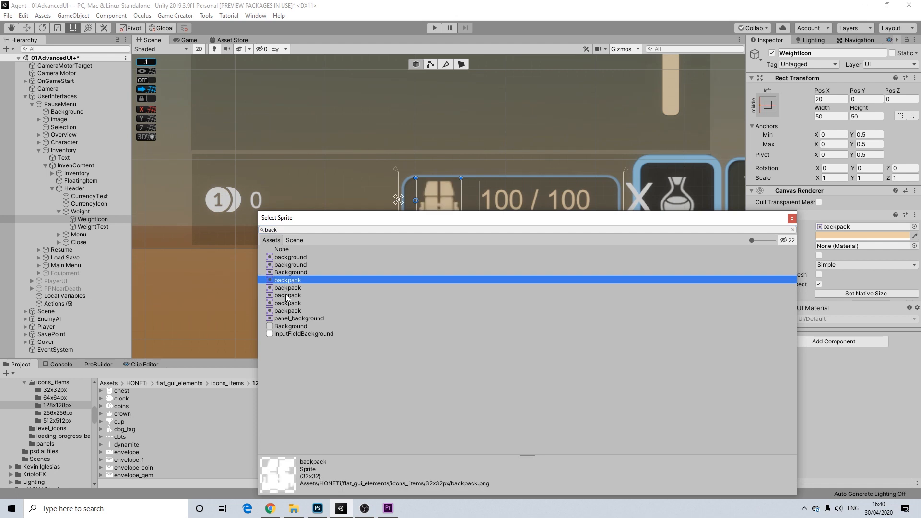
left_click(287, 295)
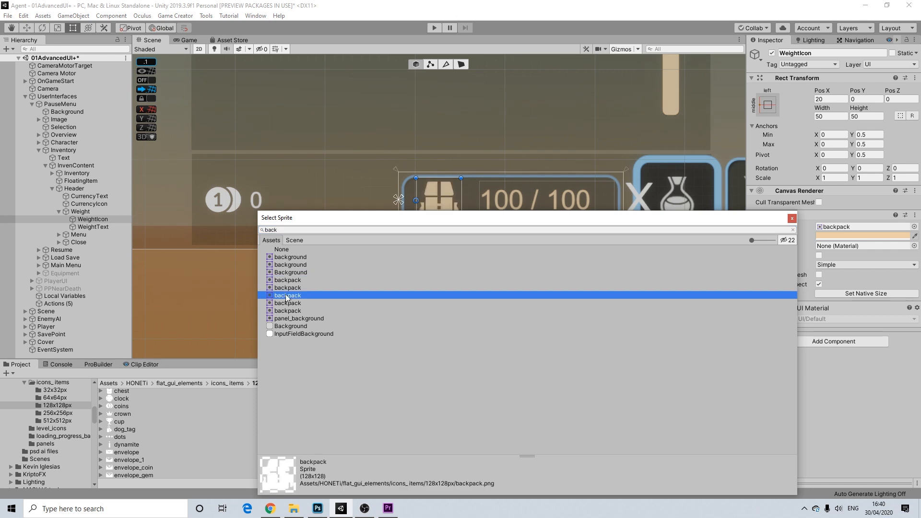
left_click(792, 219)
Change the WeightIcon's image colour to white (FFFFFF)
left_click(833, 235)
left_click_drag(691, 223, 595, 157)
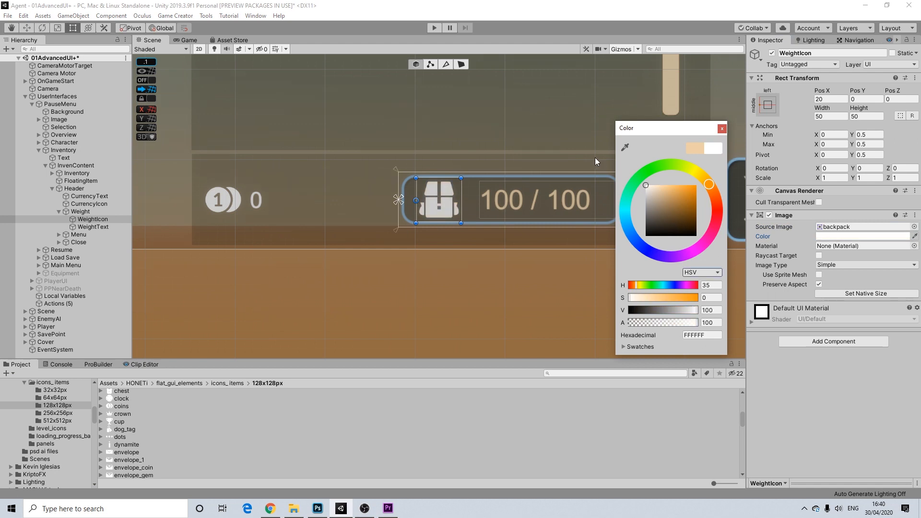
left_click(720, 129)
Set the WeightText's font size to 25 and its colour to white (FFFFFF)
left_click(498, 204)
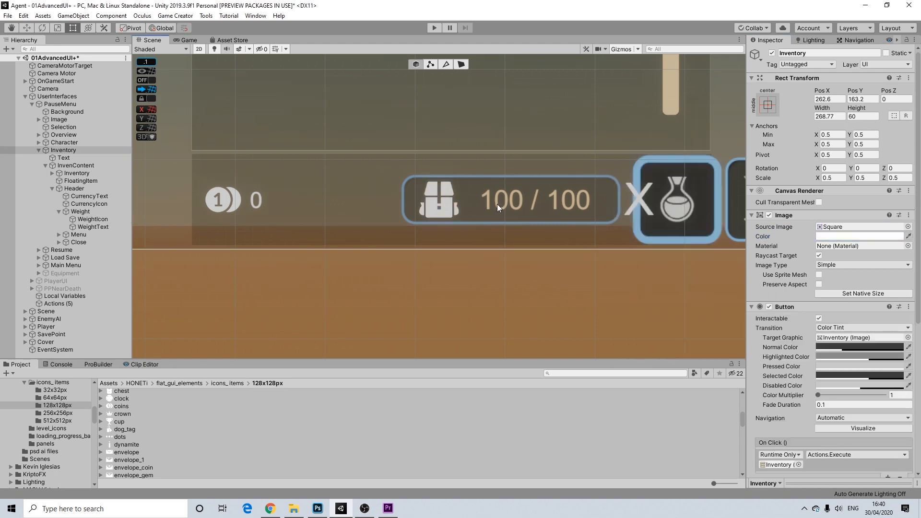
left_click(783, 287)
type("5")
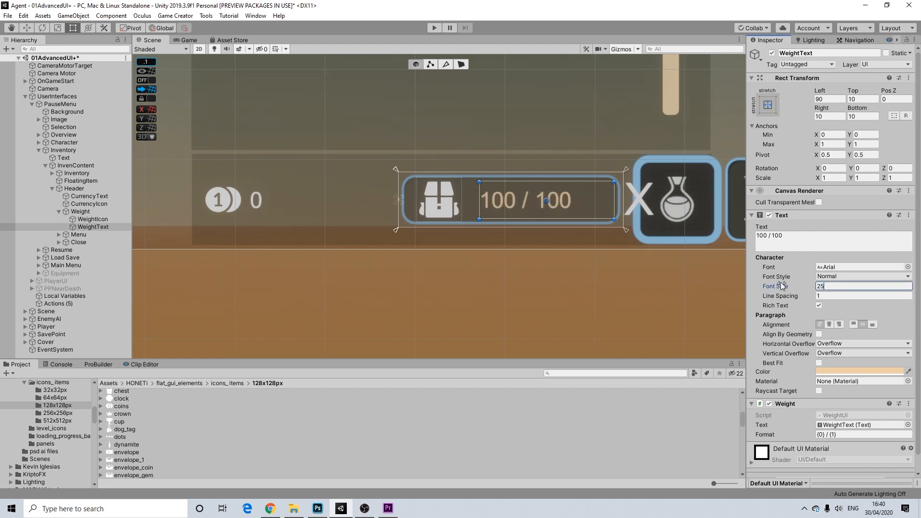
left_click(834, 371)
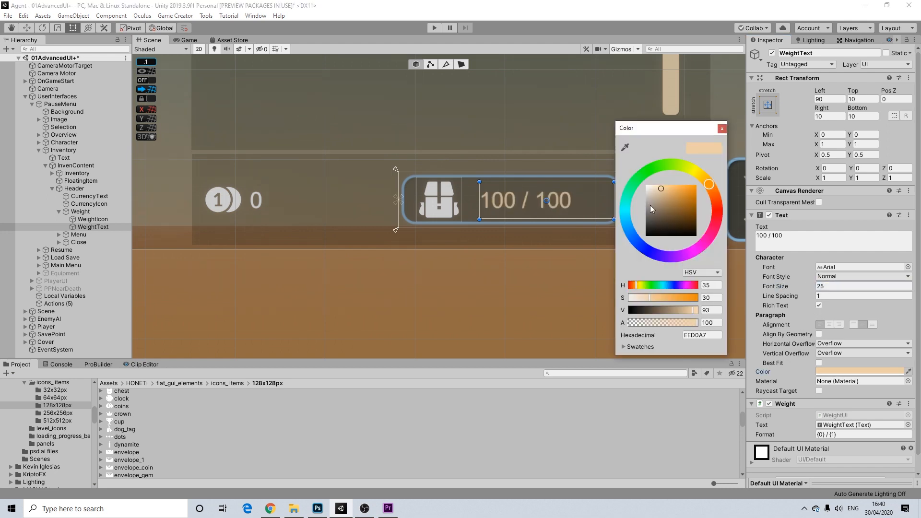
left_click_drag(650, 205, 621, 162)
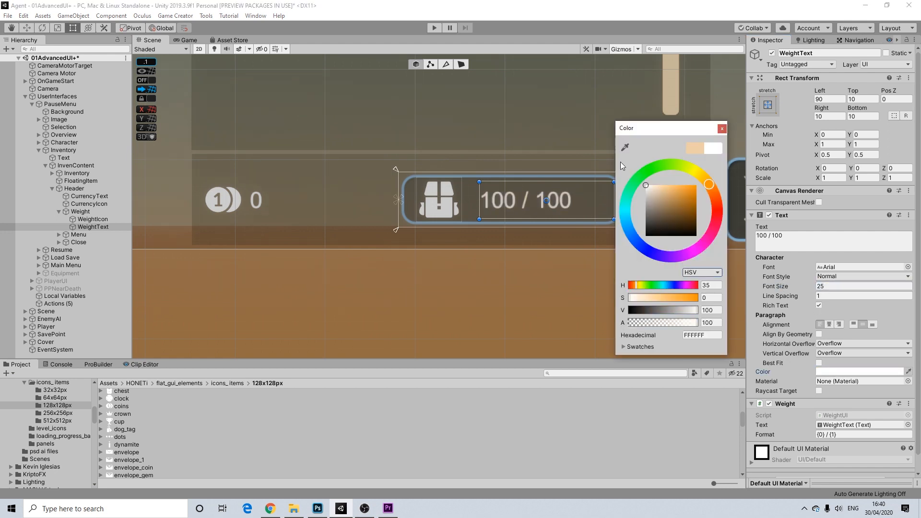
left_click(722, 129)
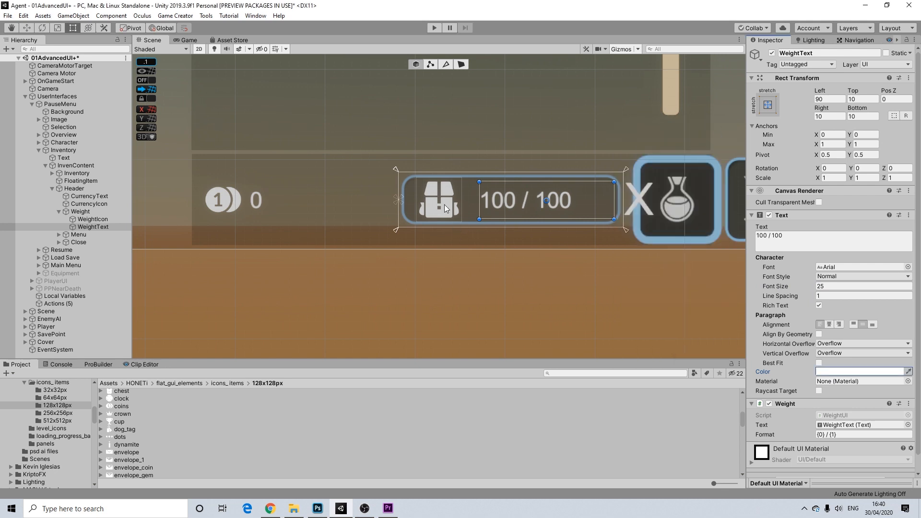
Move WeightIcon and WeightText out of Weight directly under Header, and delete the Weight frame object
left_click(92, 220, "ctrl")
left_click_drag(92, 219, 89, 208)
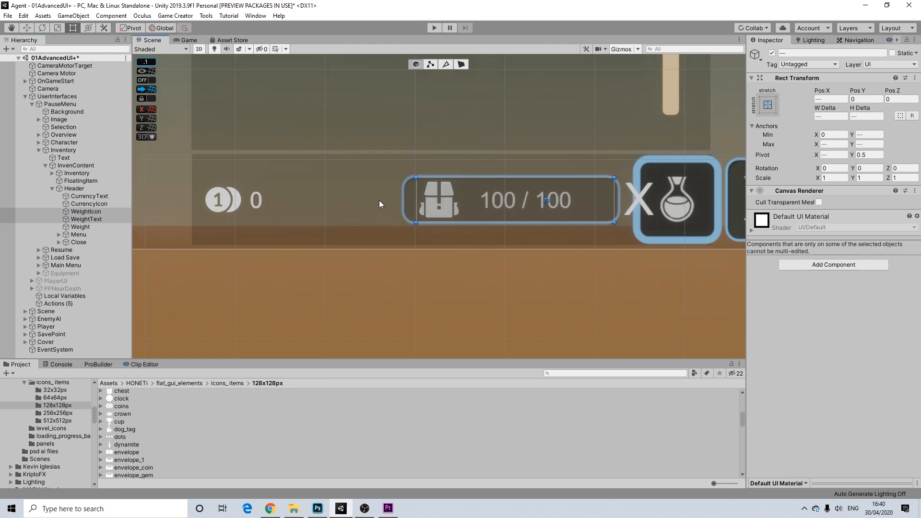
left_click(85, 227)
key("Delete")
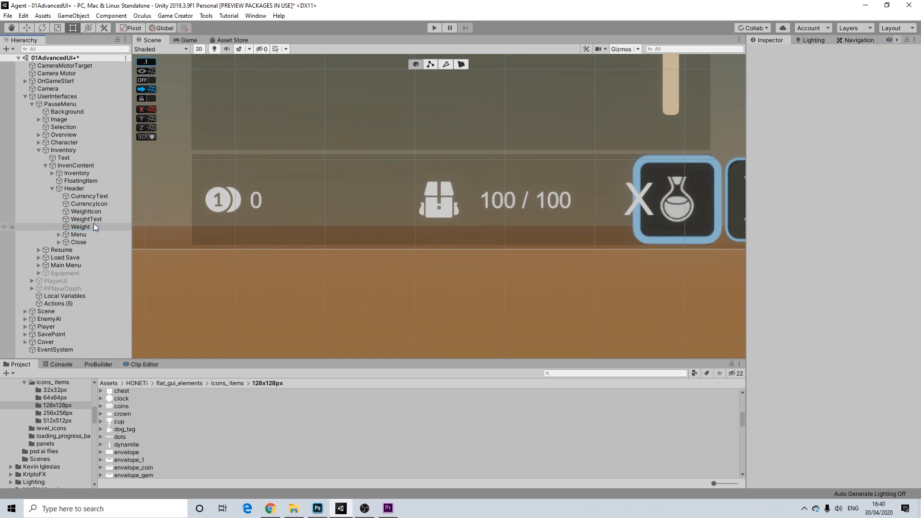
Try to move WeightIcon and WeightText together toward the currency display, and undo the move
left_click(82, 219)
left_click(88, 212, "shift")
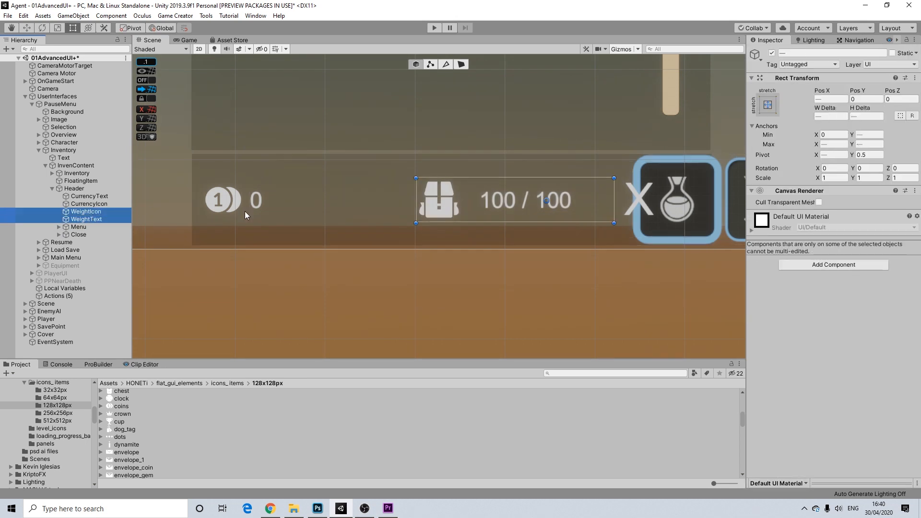
left_click_drag(437, 203, 335, 201)
key("ctrl+z")
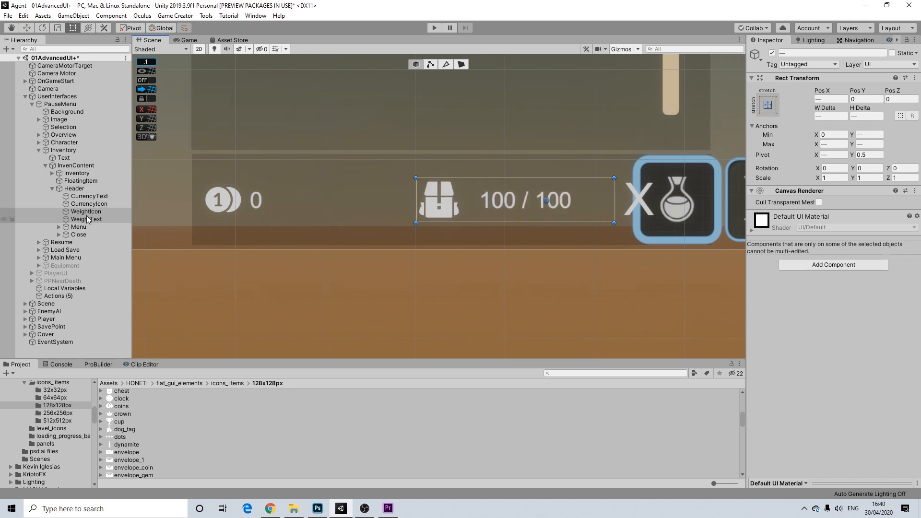
Move the WeightIcon closer to the currency display, at about Pos X 172.9, and place WeightText beside it with a left offset of about 230
left_click(86, 213)
left_click_drag(438, 199, 371, 202)
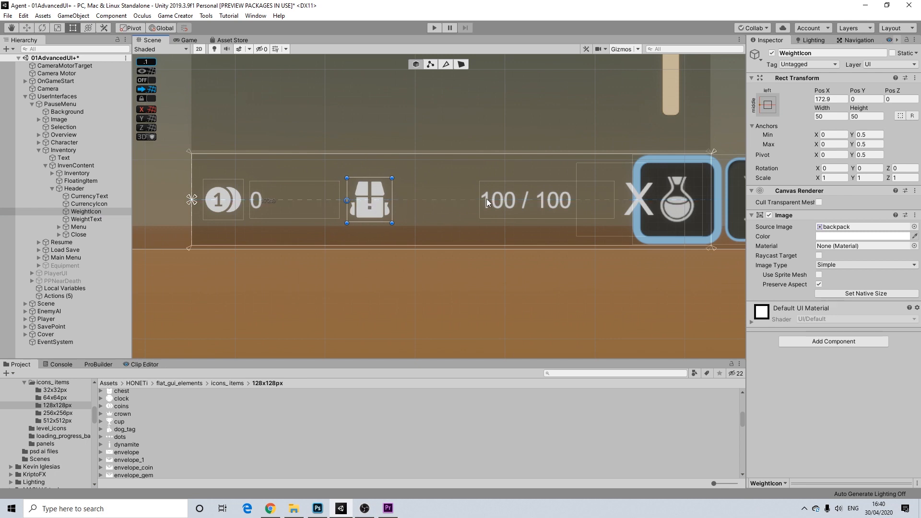
left_click(508, 199)
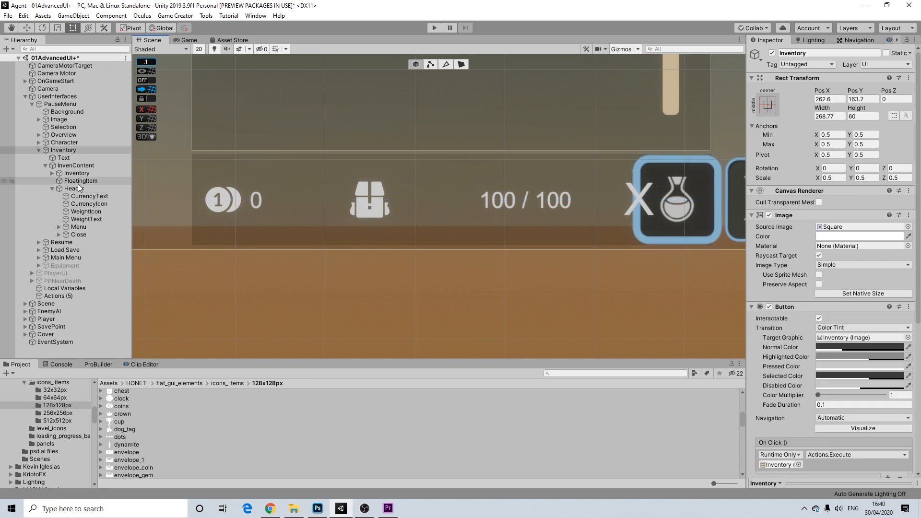
left_click(82, 219)
left_click_drag(503, 203, 418, 206)
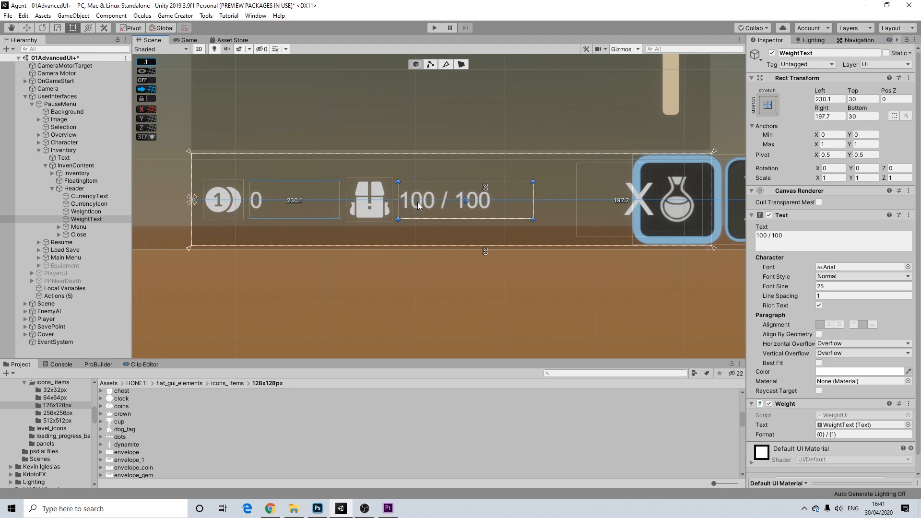
Nudge WeightText to a left offset of about 229.5, and delete the Close button from Header
left_click_drag(418, 205, 417, 206)
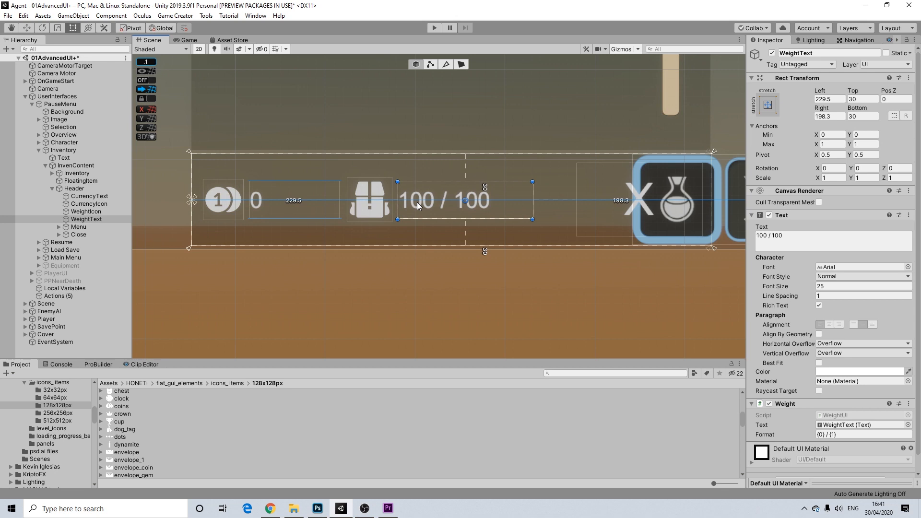
left_click(440, 275)
middle_click_drag(542, 274, 456, 284)
scroll(459, 283, "down", 5)
scroll(495, 259, "down", 2)
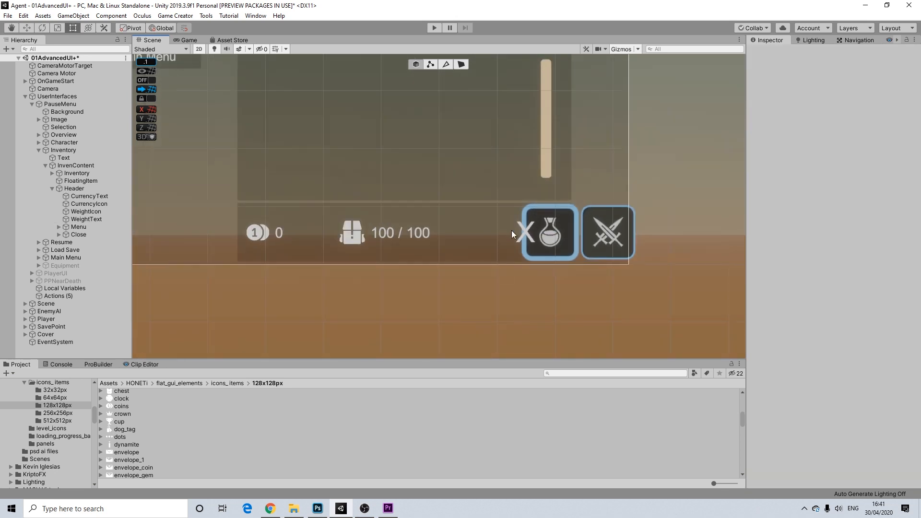
left_click(100, 234)
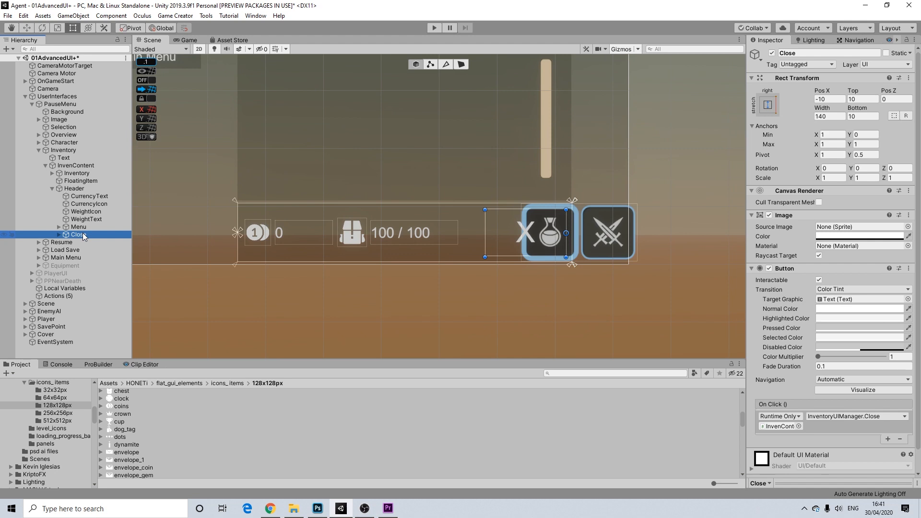
key("Delete")
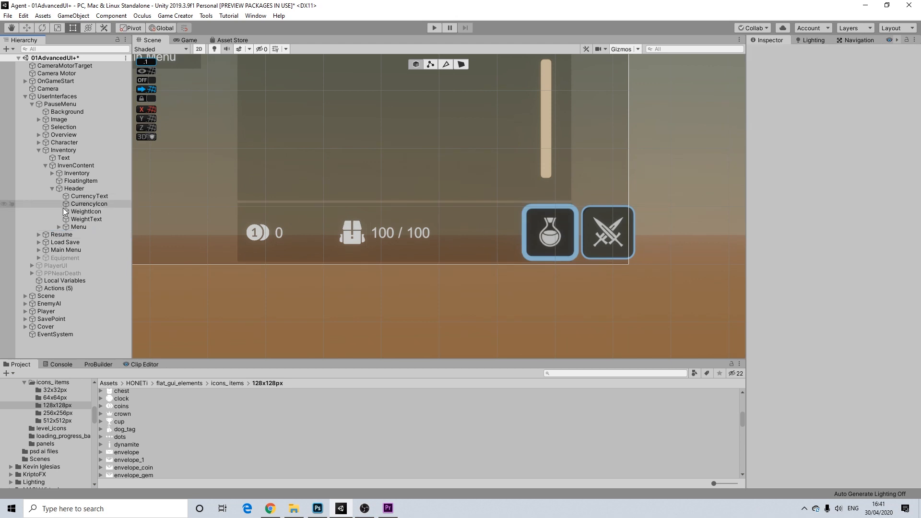
Set the Menu object's horizontal layout spacing to 5 and move it inside the header's far end, at about Pos X 475.3
left_click(72, 227)
left_click(59, 227)
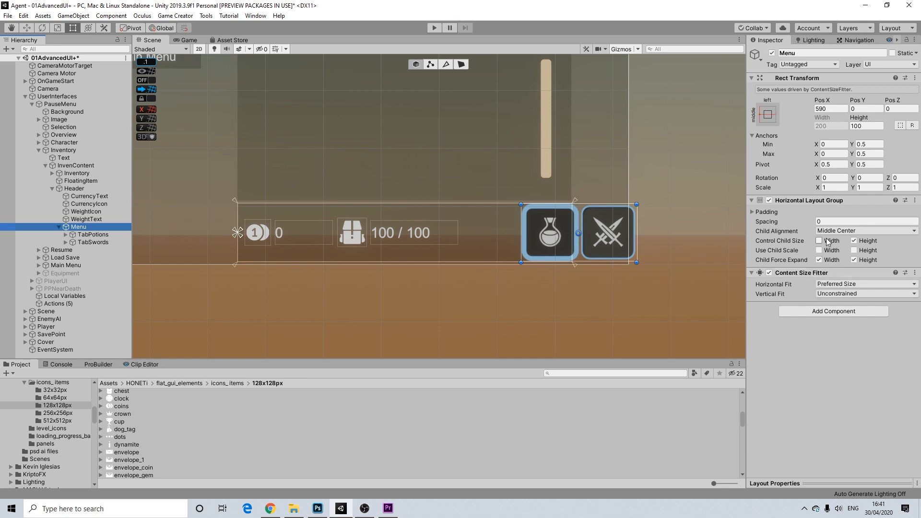
left_click(830, 222)
double_click(830, 221)
type("5")
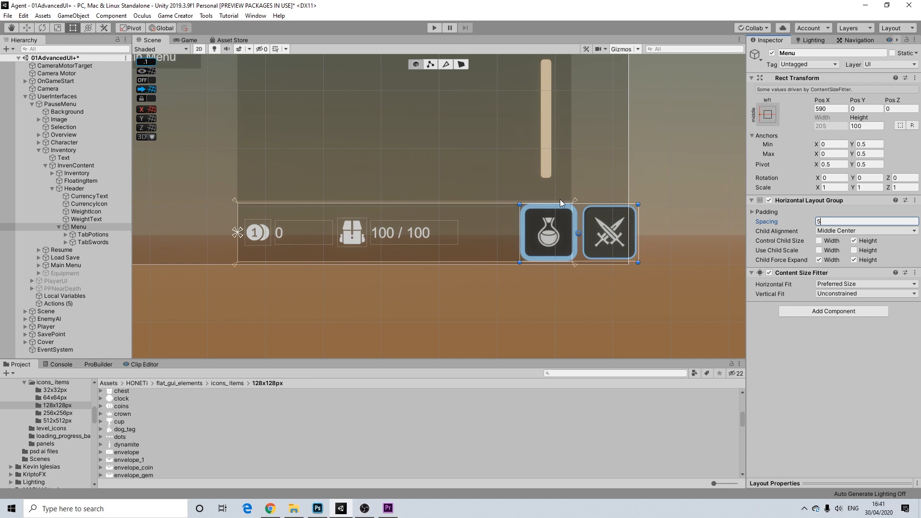
left_click_drag(581, 206, 516, 206)
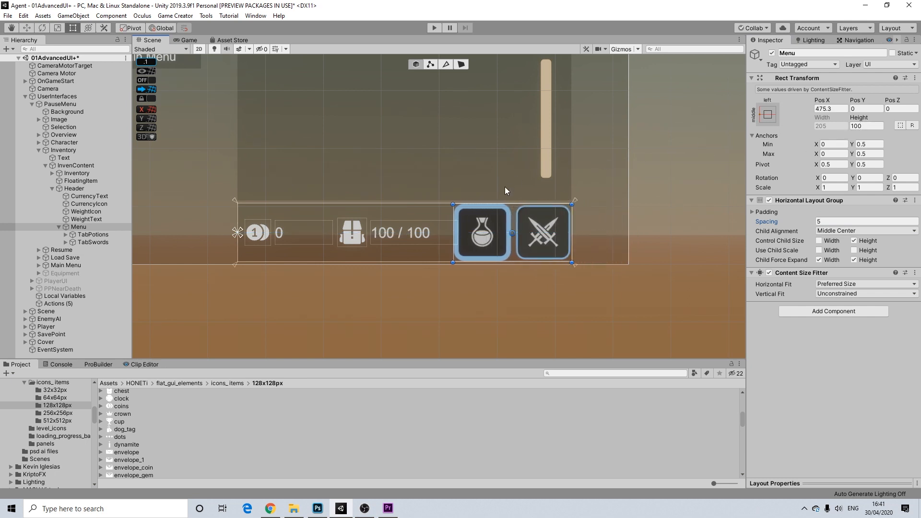
Reduce the Menu object's height to 80 so its tab buttons fit within the header
scroll(532, 226, "up", 3)
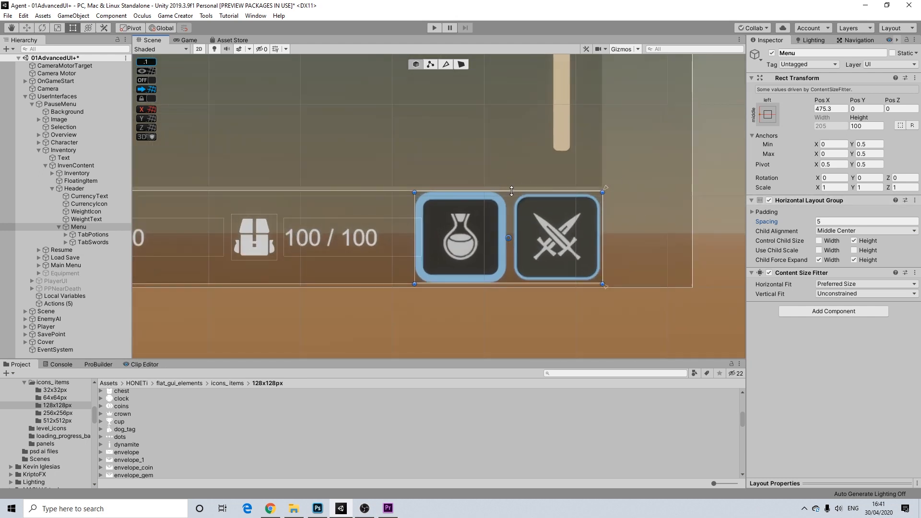
left_click_drag(512, 191, 512, 198)
left_click(864, 126)
type("80")
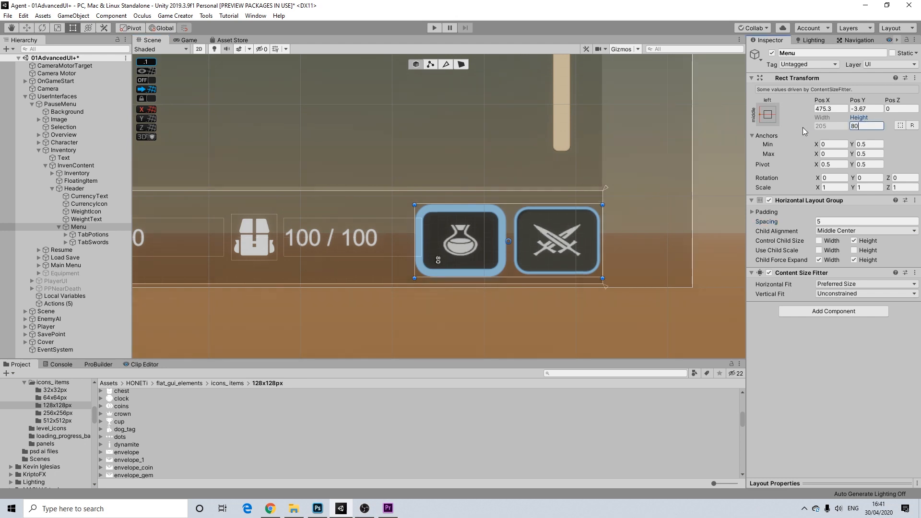
Set the width of both TabPotions and TabSwords to 80
left_click(94, 234)
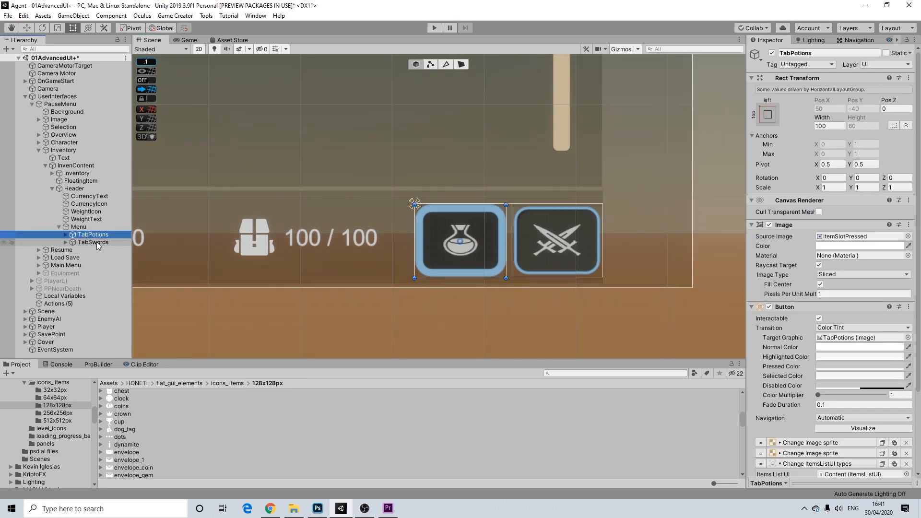
left_click(97, 242, "shift")
left_click(831, 126)
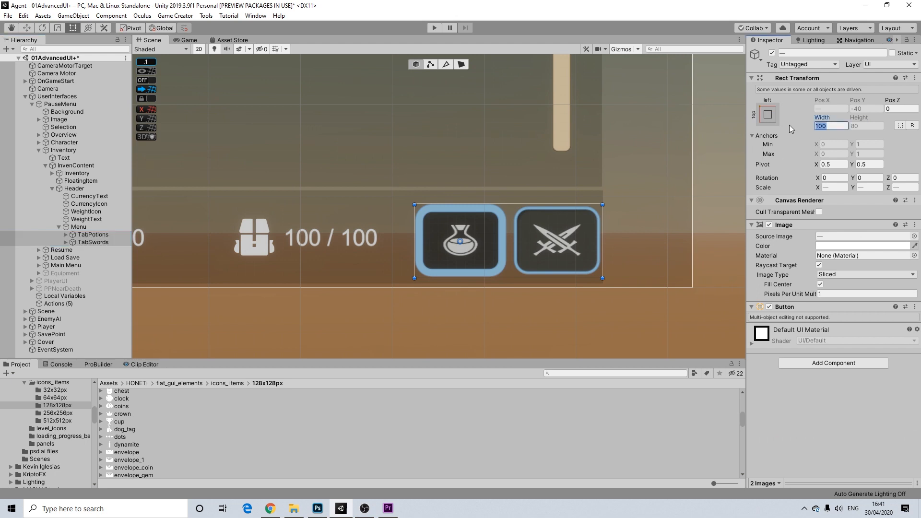
type("80")
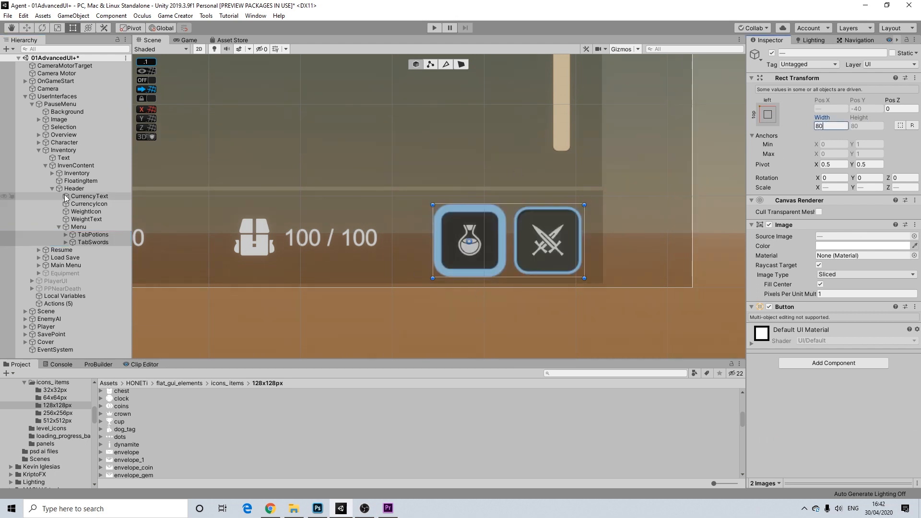
Replace the source image of the Icon inside TabPotions with the potion_4 sprite from the 128x128px item icons
left_click(96, 234)
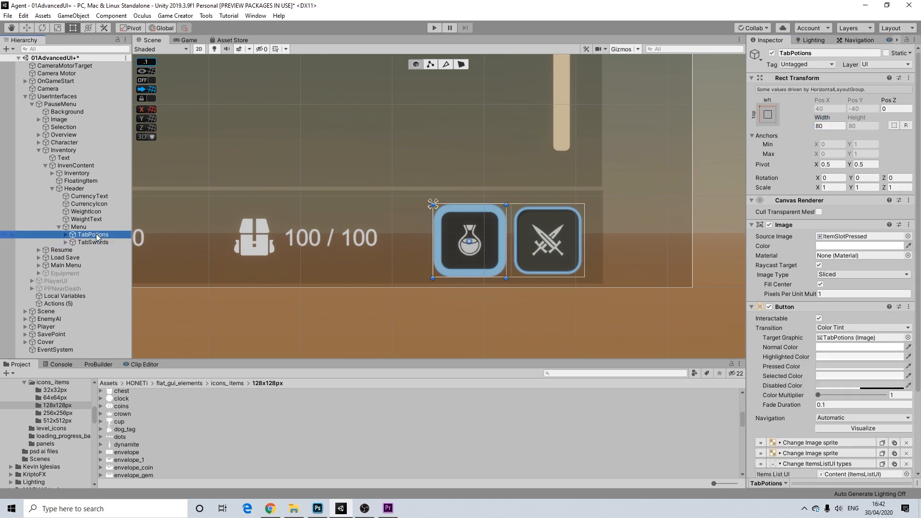
left_click(65, 234)
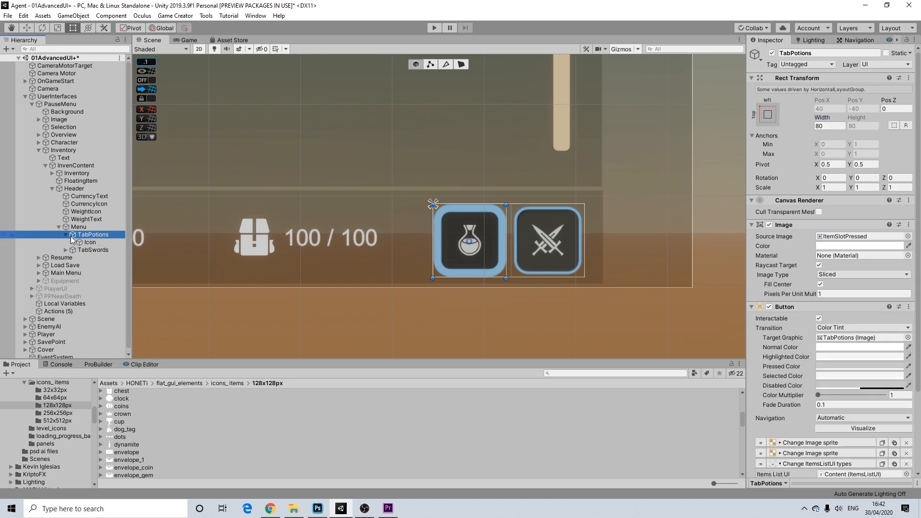
scroll(497, 270, "down", 2)
middle_click_drag(497, 270, 540, 261)
scroll(576, 246, "up", 3)
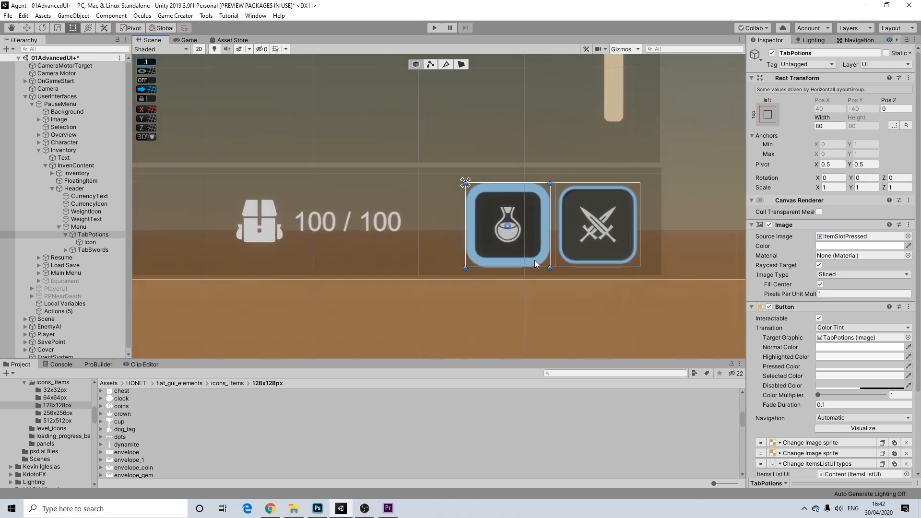
left_click(497, 242)
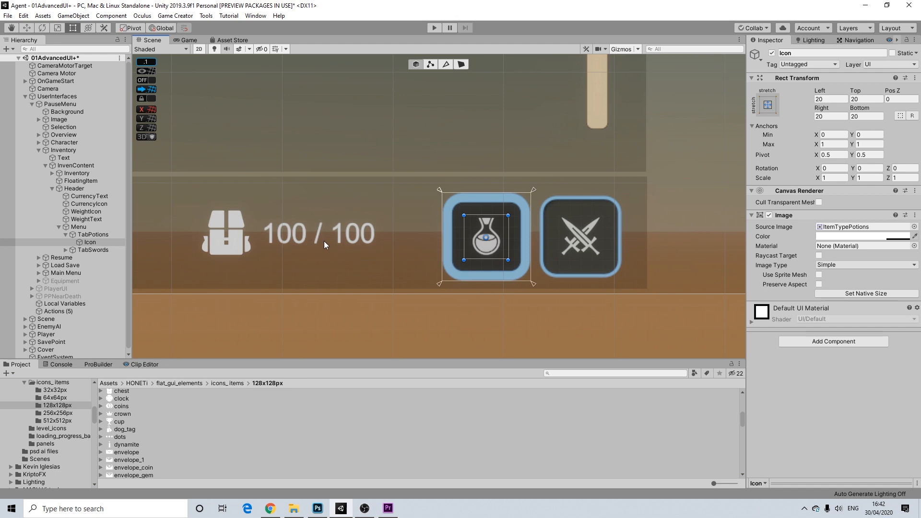
left_click(226, 234)
left_click(226, 235)
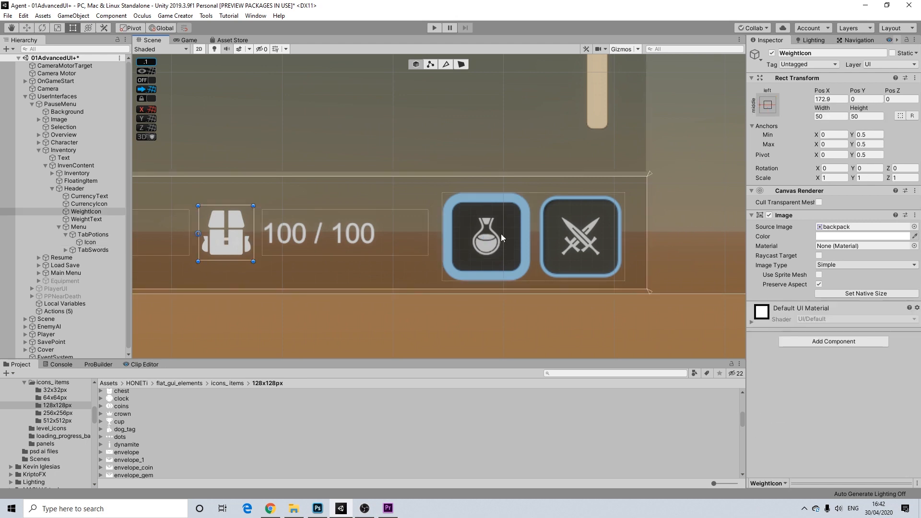
left_click(857, 227)
scroll(140, 434, "down", 5)
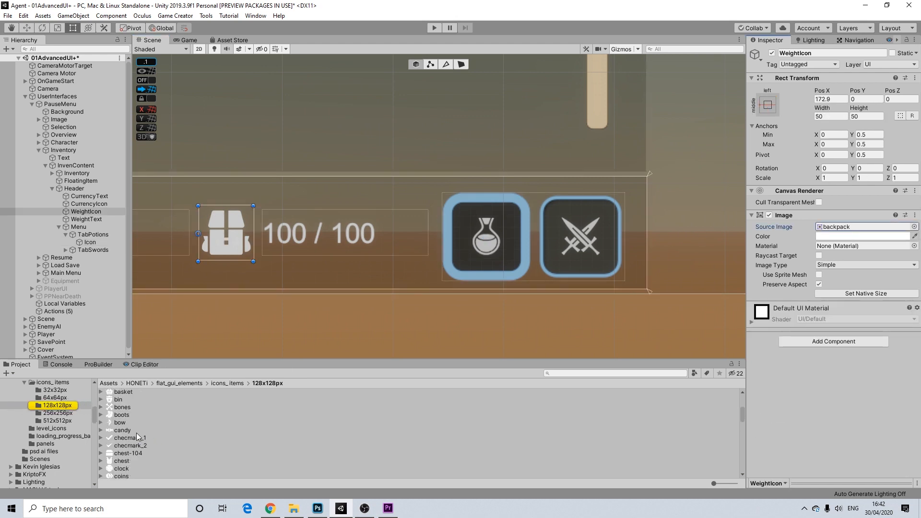
scroll(137, 432, "down", 10)
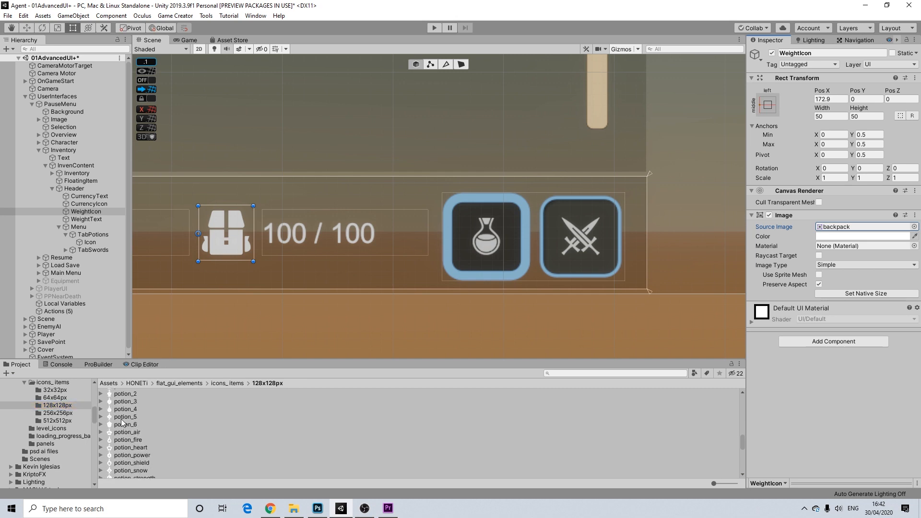
left_click(482, 242)
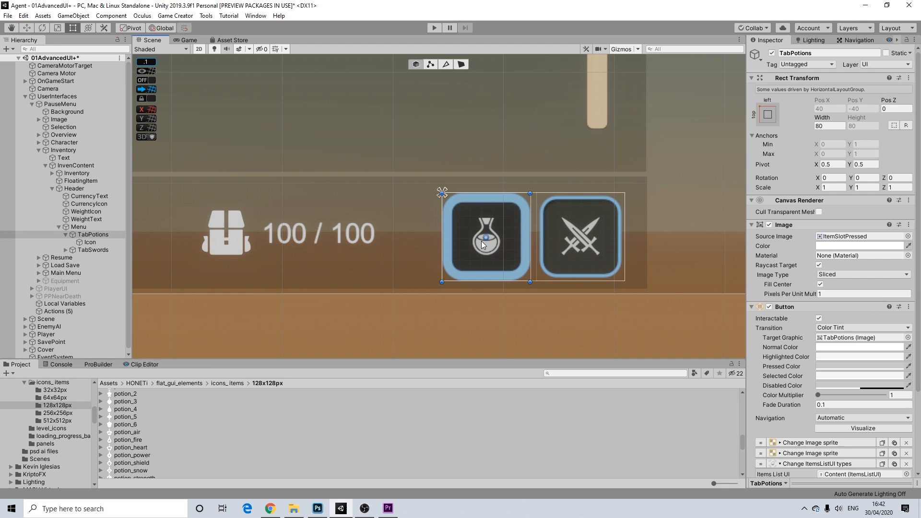
left_click(489, 241)
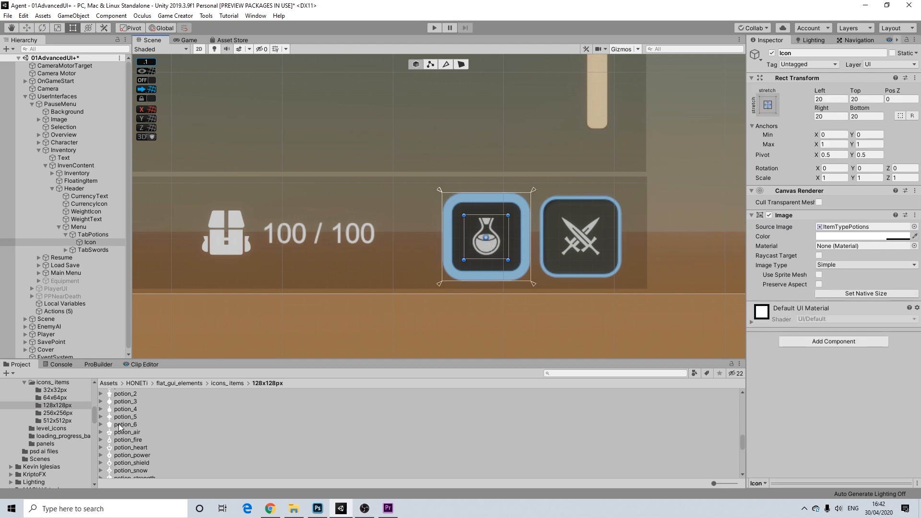
left_click_drag(126, 409, 835, 227)
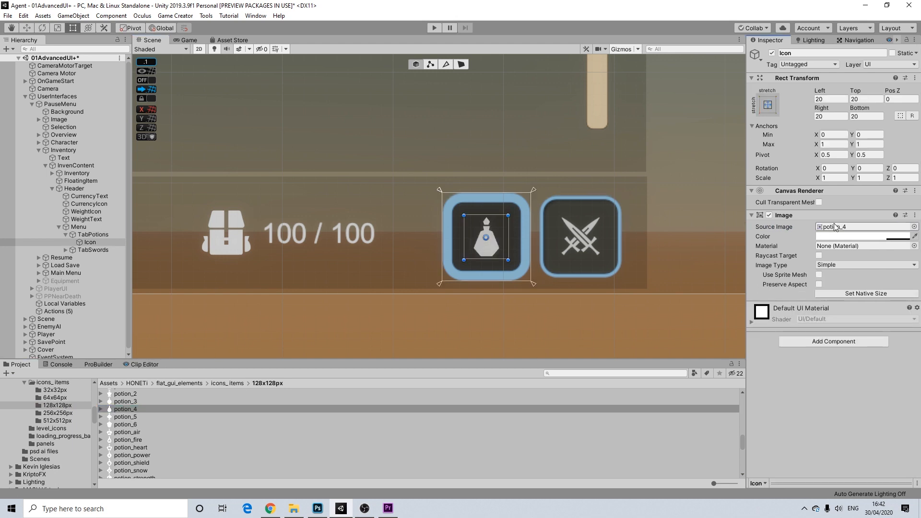
Select the Icon image inside TabSwords
left_click(580, 245)
left_click(581, 243)
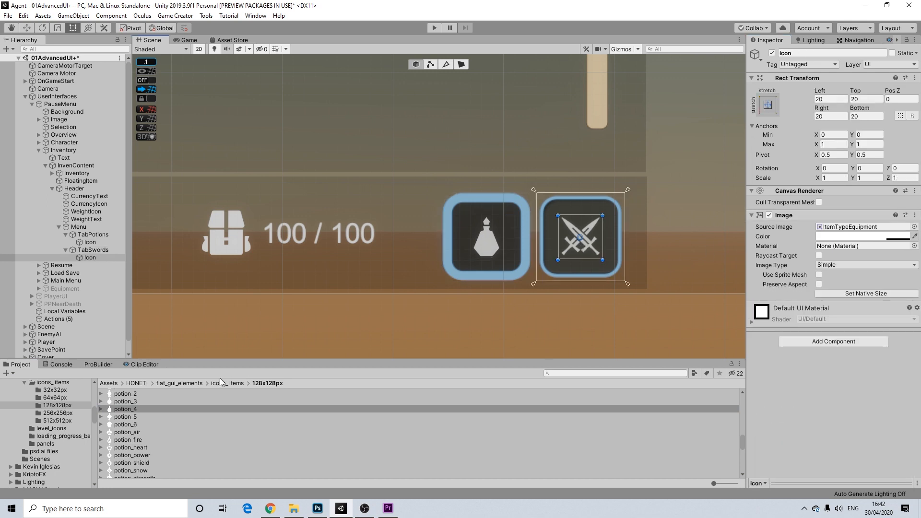
Replace the TabSwords icon's source image with the swords sprite from the 128x128px item icons folder
scroll(159, 442, "down", 8)
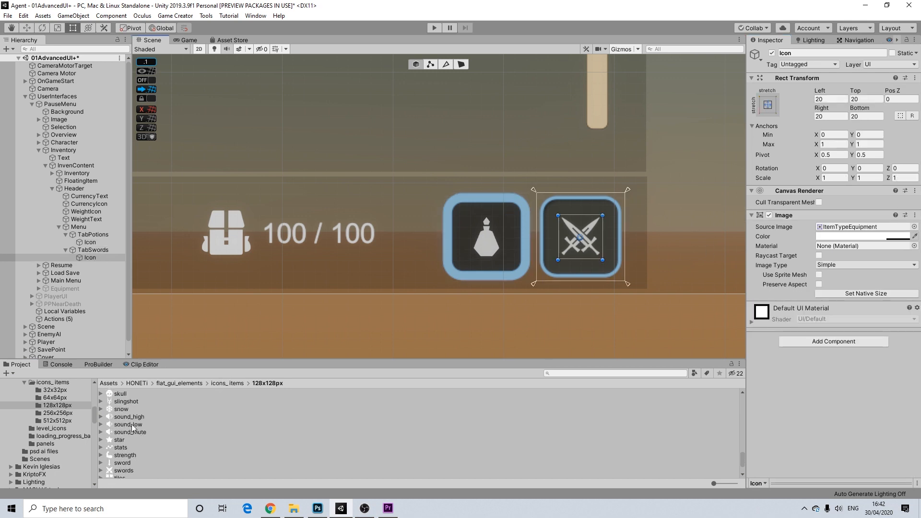
scroll(134, 434, "down", 2)
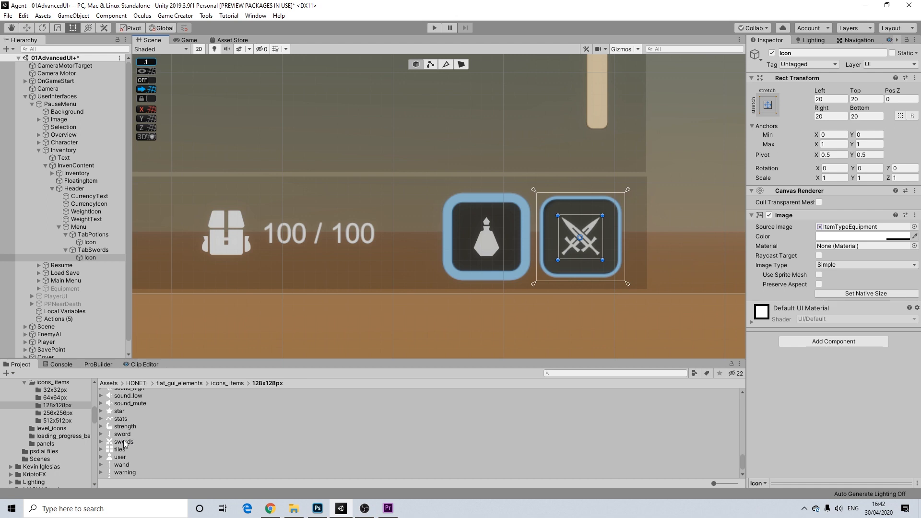
left_click_drag(122, 442, 859, 226)
middle_click_drag(533, 290, 508, 293)
Expand TabPotions' two Change Image sprite actions and locate their ItemSlotPressed sprite in the project assets
left_click(87, 235)
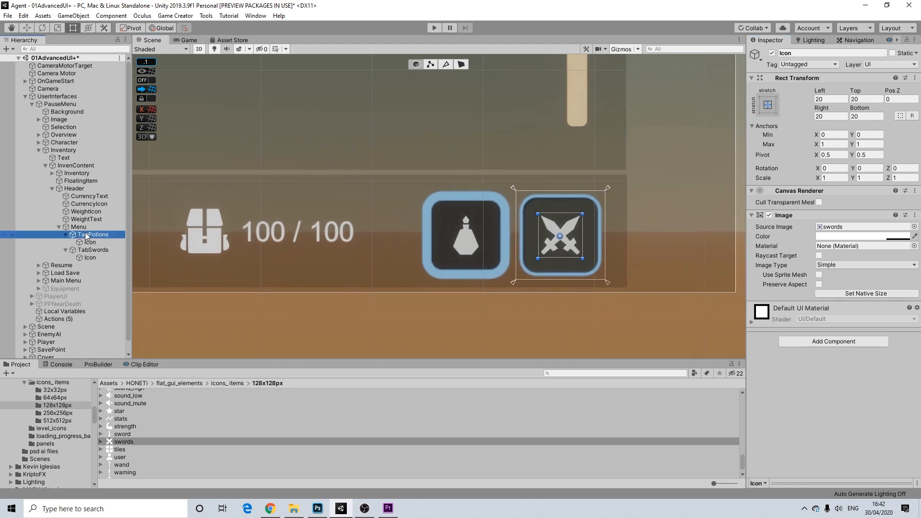
scroll(806, 278, "down", 3)
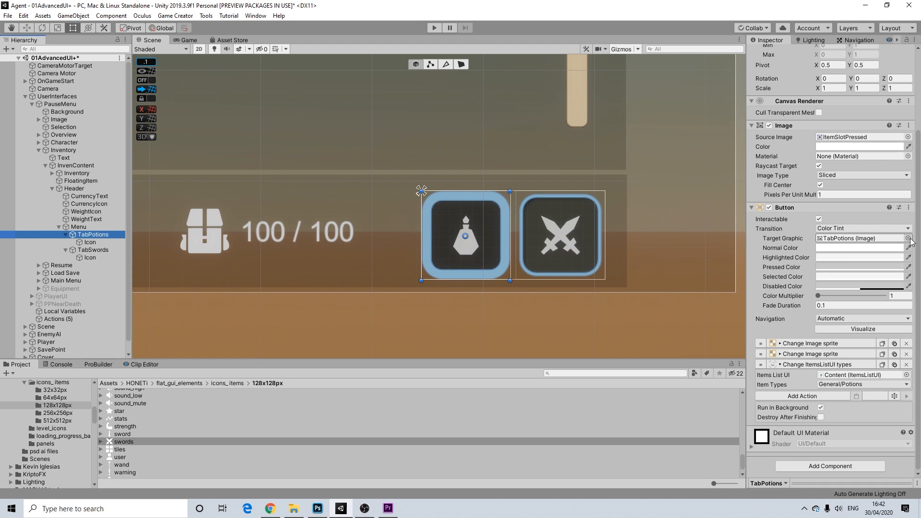
left_click(785, 344)
left_click(782, 384)
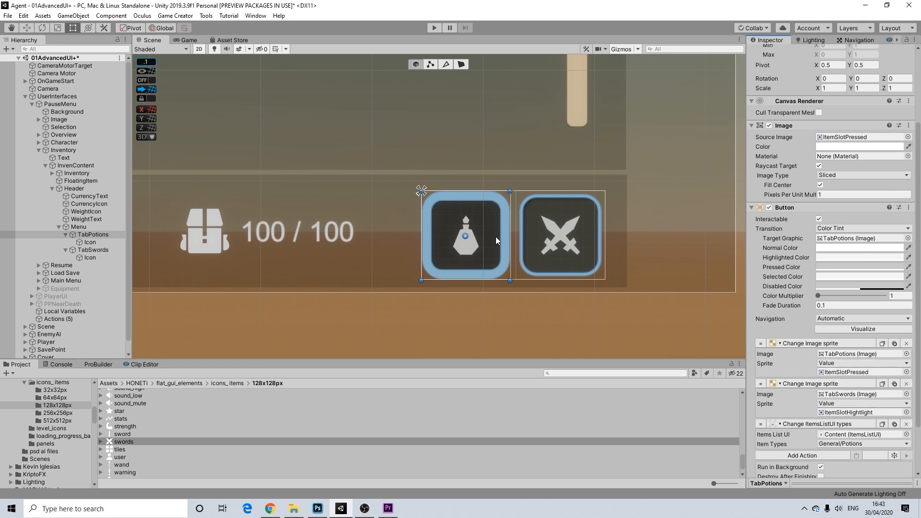
left_click(852, 372)
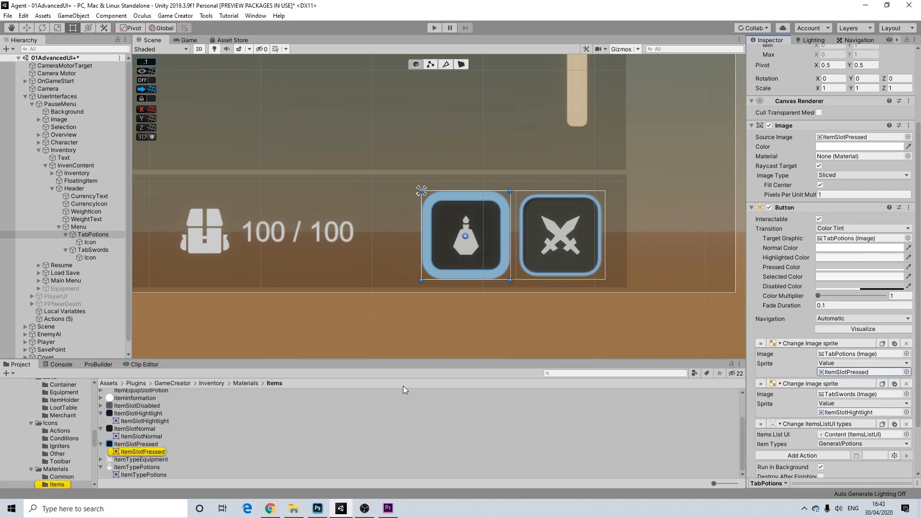
Locate the potion icon's sprite pack in the project and open its buttons_controls/outlined_button folder
left_click(474, 249)
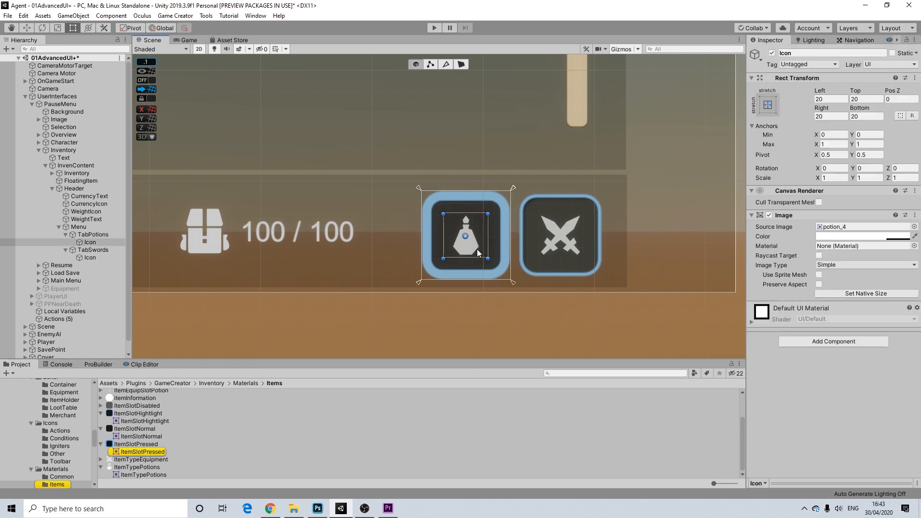
left_click(847, 227)
left_click(183, 384)
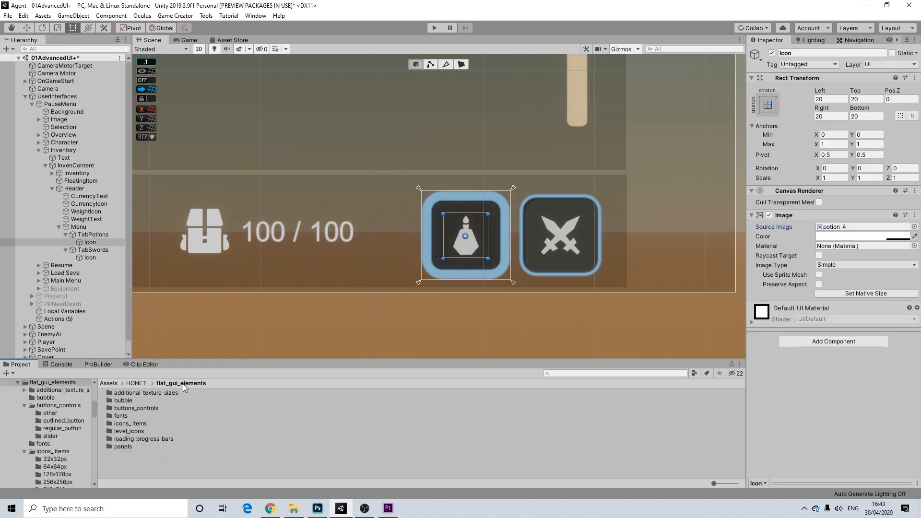
double_click(129, 409)
double_click(139, 401)
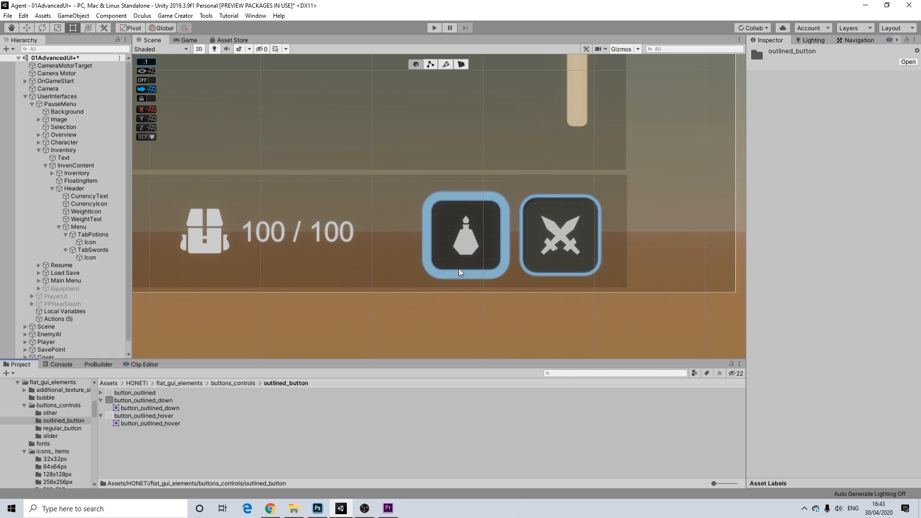
Set the source image of the TabPotions button to the button_outlined_hover sprite
left_click(478, 268)
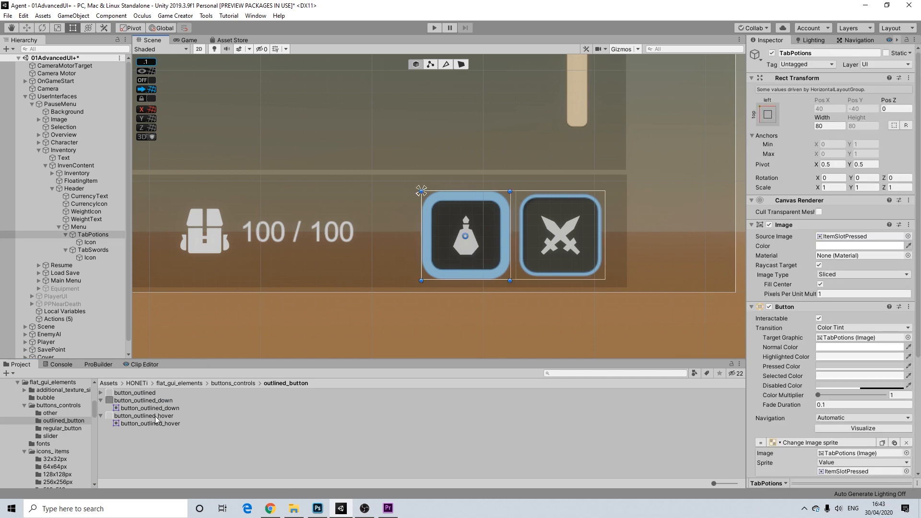
left_click_drag(164, 416, 691, 324)
left_click_drag(738, 303, 852, 236)
Replace the sprites in TabPotions' two Change Image sprite actions with outlined-button sprites, using button_outlined for TabSwords
scroll(846, 286, "down", 3)
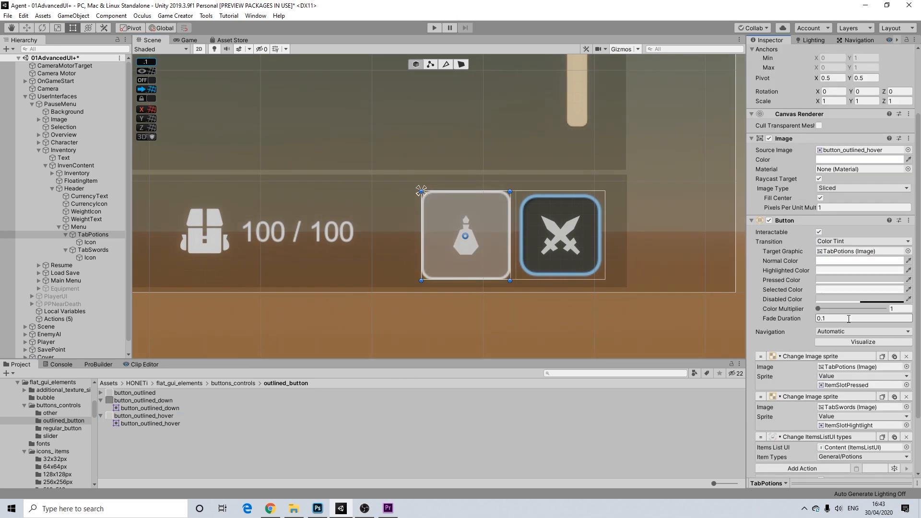
scroll(845, 286, "down", 3)
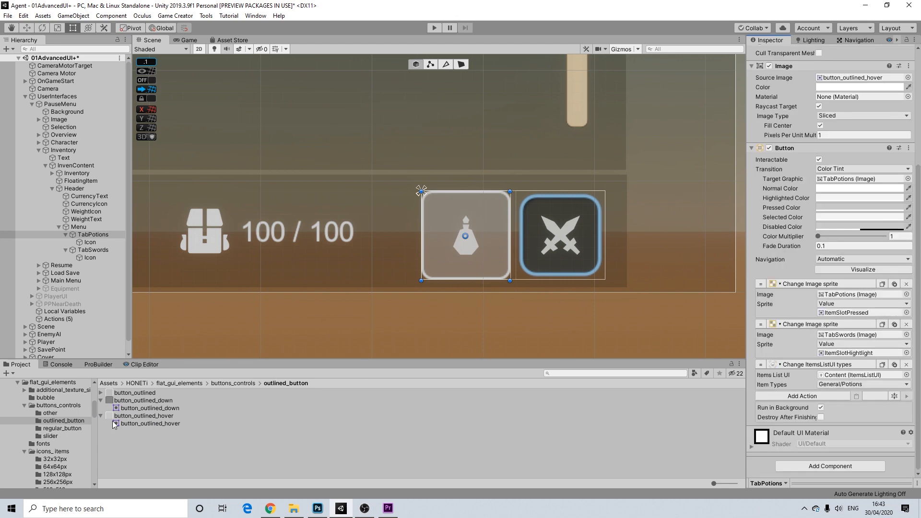
left_click_drag(162, 408, 859, 313)
left_click_drag(148, 393, 870, 359)
Set TabSwords' source image to button_outlined and its sprite actions to button_outlined for TabPotions and button_outlined_hover for TabSwords
left_click(86, 249)
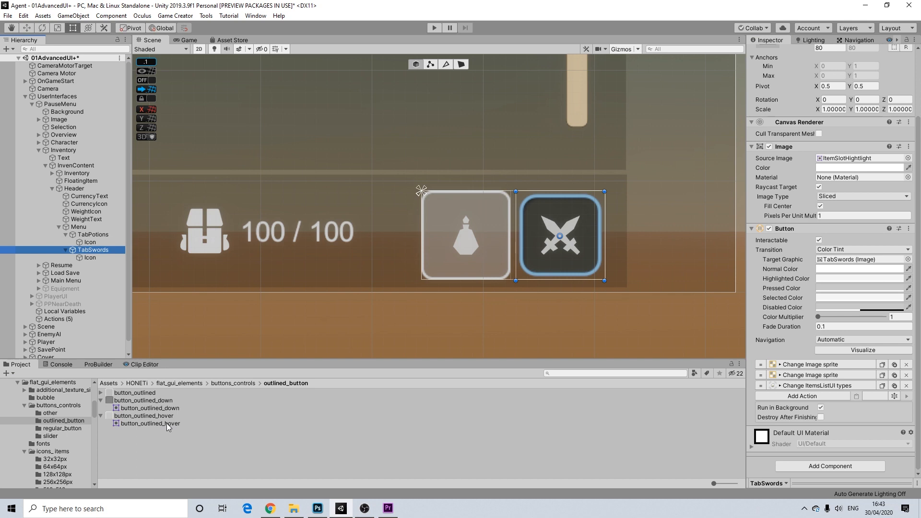
left_click_drag(431, 390, 861, 159)
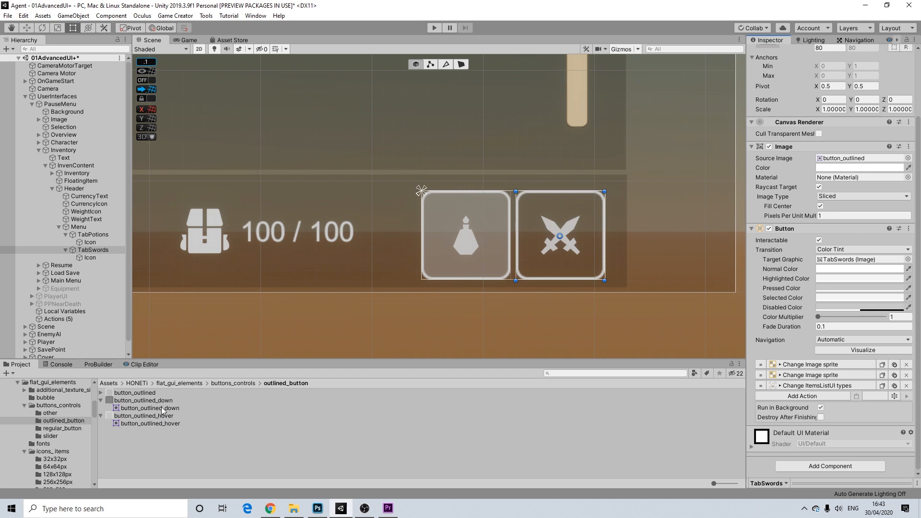
left_click_drag(158, 411, 754, 379)
left_click(779, 367)
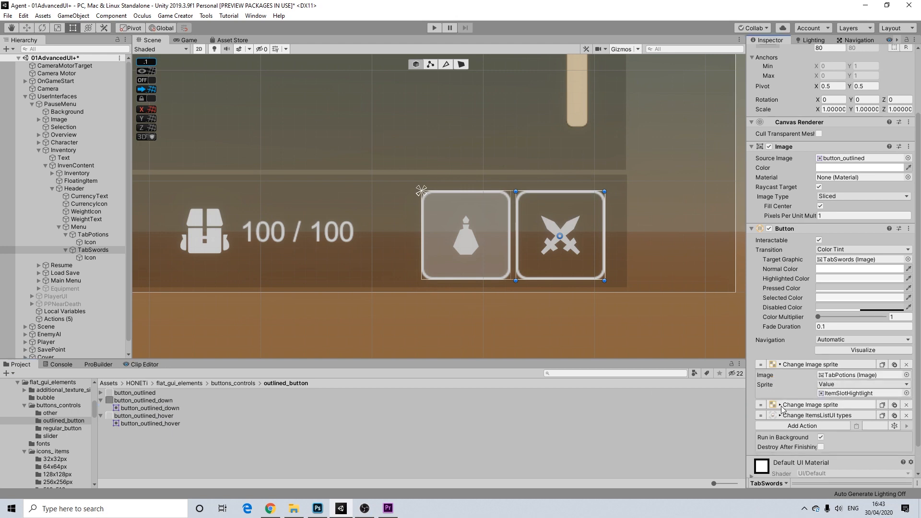
left_click(781, 405)
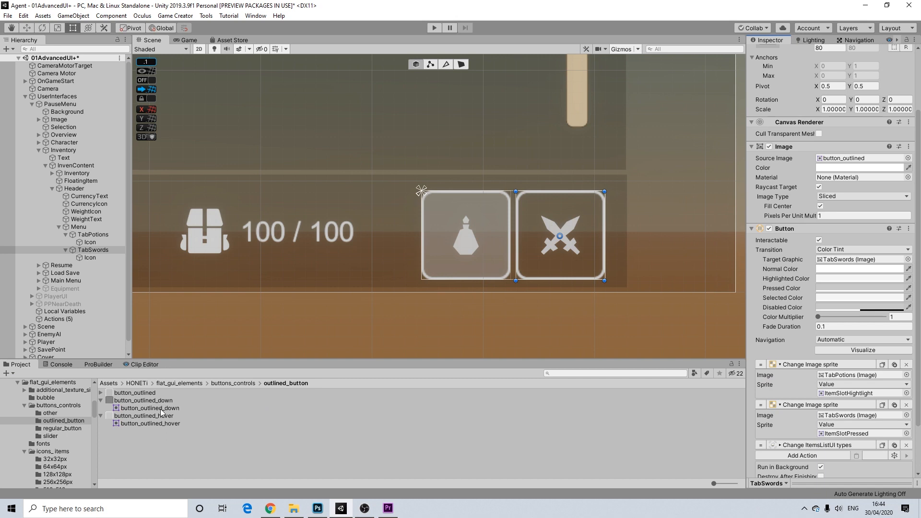
left_click_drag(161, 422, 852, 435)
left_click_drag(152, 393, 852, 395)
Review the restyled tab buttons within the whole pause menu and inspect the ContainerItems area under Inventory
scroll(497, 262, "down", 5)
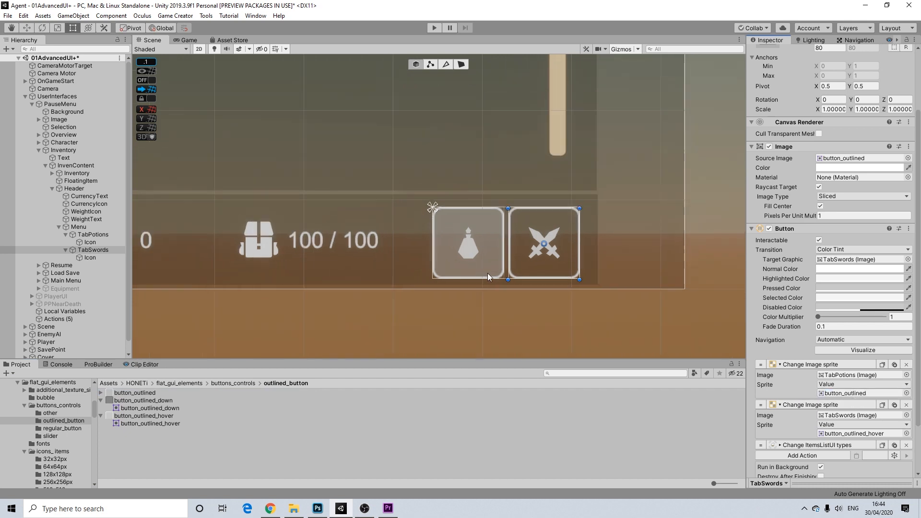
scroll(486, 278, "down", 2)
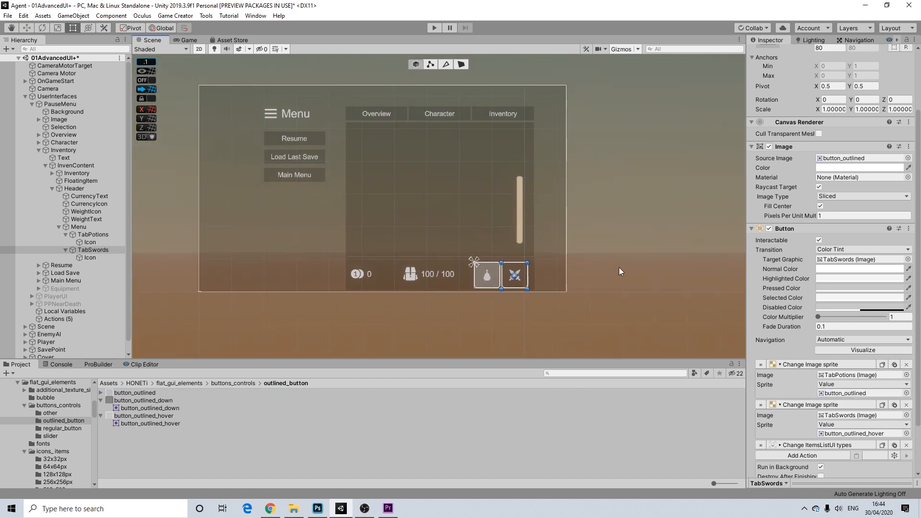
left_click(586, 260)
scroll(494, 271, "up", 3)
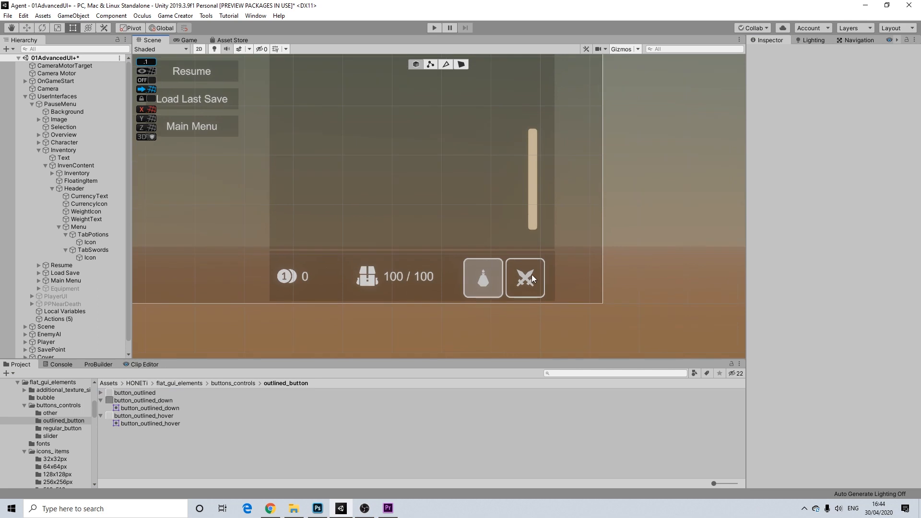
scroll(446, 263, "down", 3)
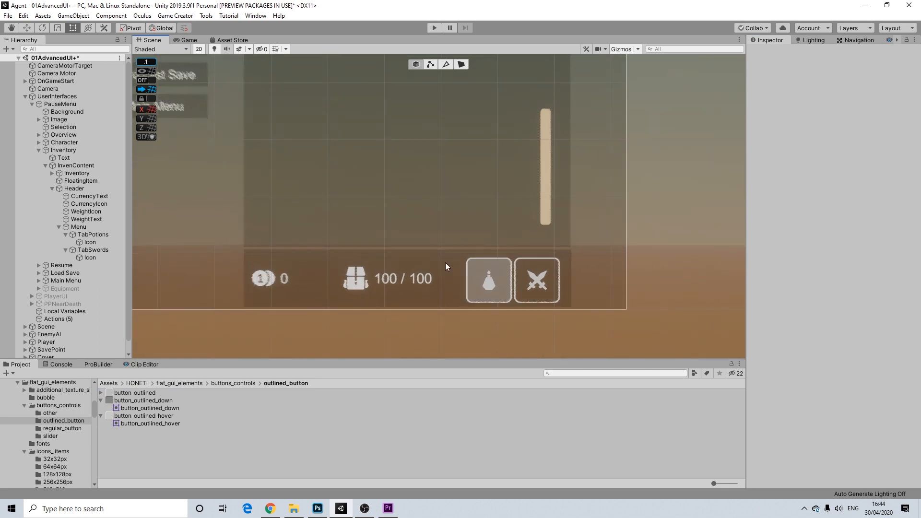
middle_click_drag(448, 284, 448, 300)
left_click(60, 174)
left_click(52, 173)
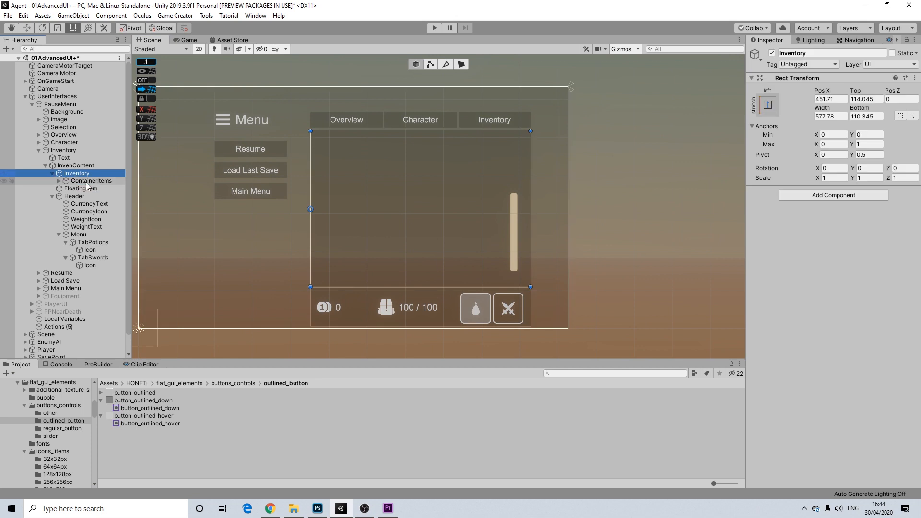
left_click(67, 182)
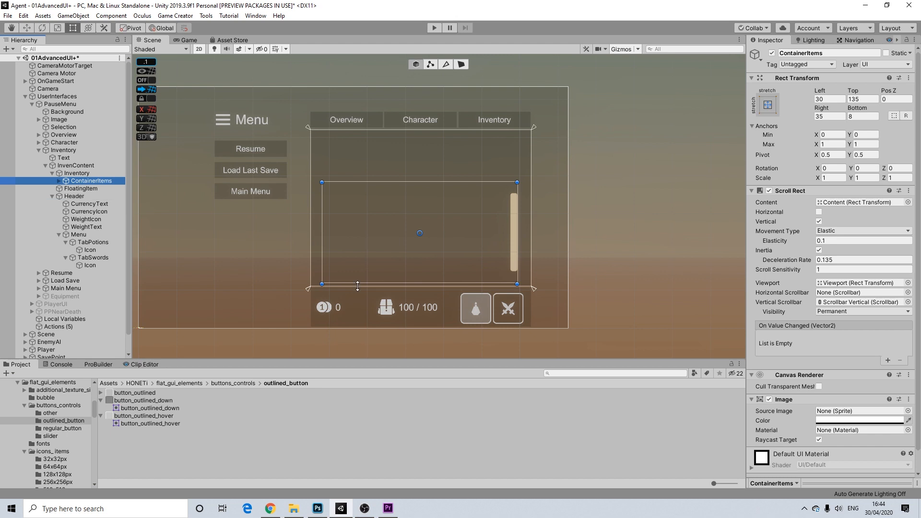
Move the currency icon and its text together slightly to the right within the inventory's Header bar
left_click(330, 307)
middle_click_drag(330, 307, 362, 284)
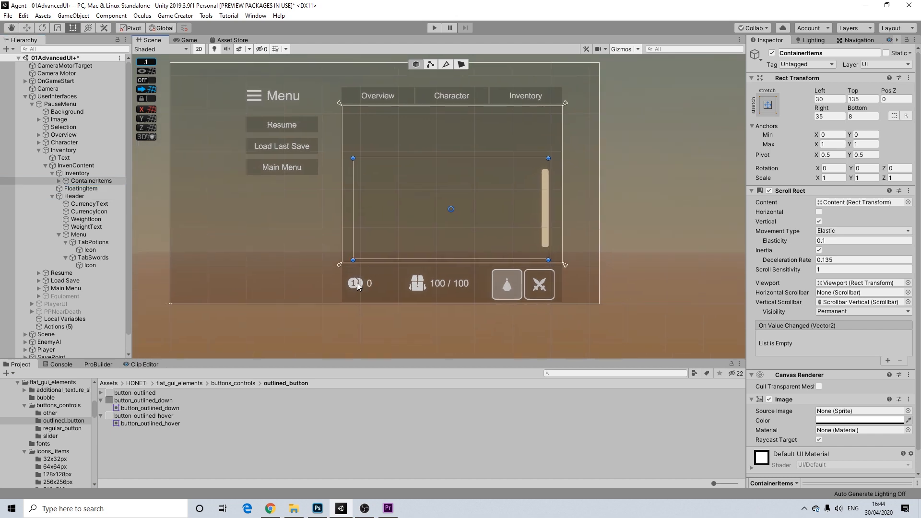
scroll(362, 284, "up", 5)
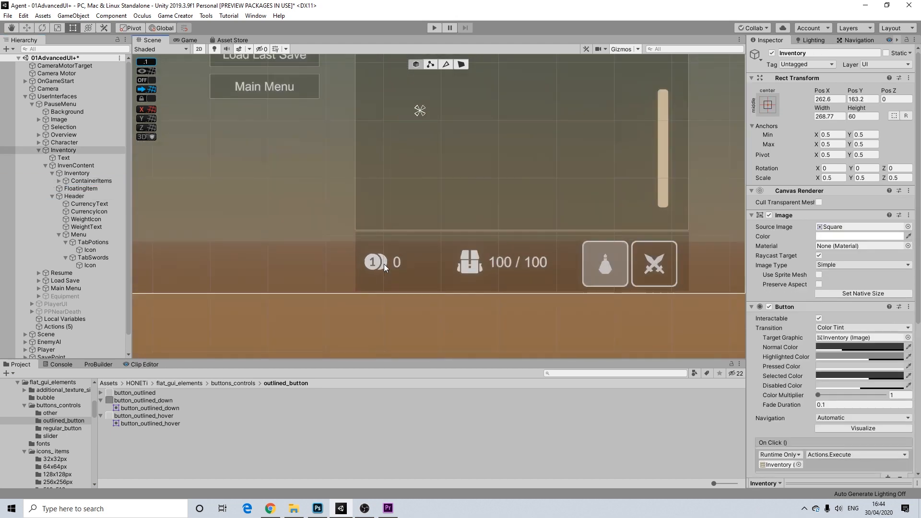
left_click(376, 263)
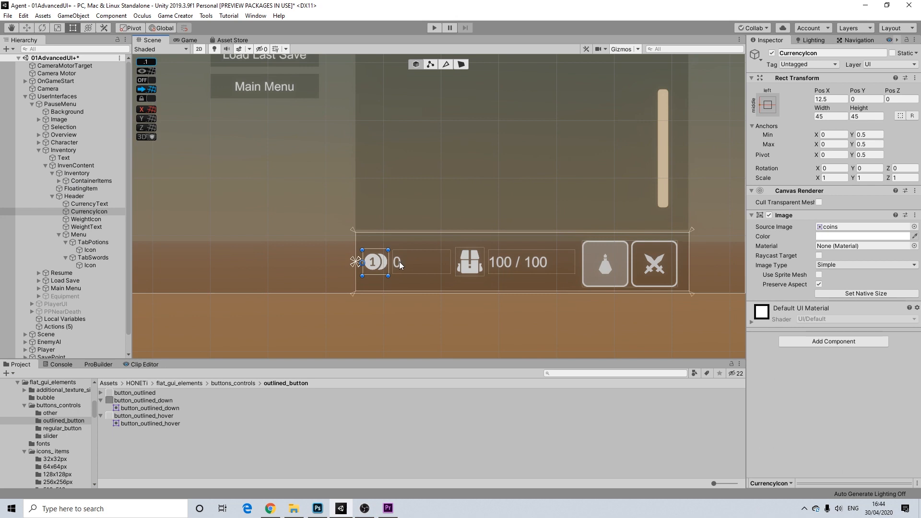
left_click(399, 261, "shift")
left_click_drag(399, 261, 408, 262)
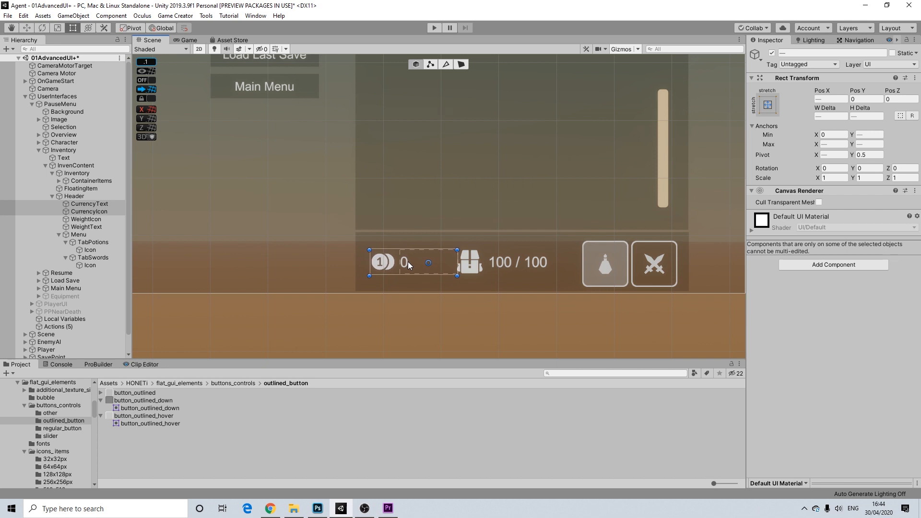
Shift the weight icon and weight text together slightly to the right within the inventory's Header bar
left_click(485, 260)
left_click(471, 261)
left_click(517, 261, "shift")
left_click_drag(478, 261, 484, 265)
left_click(482, 316)
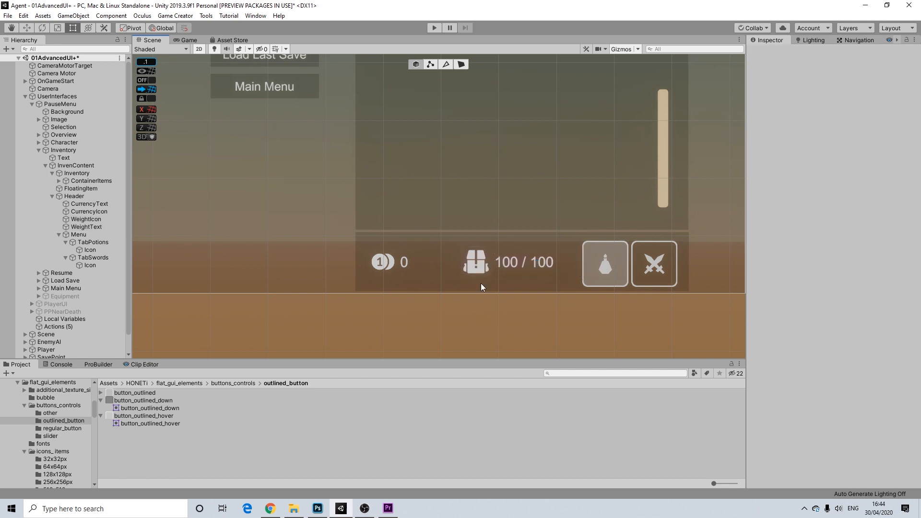
Collapse Header and stretch ContainerItems to the inventory panel's top, left and right edges, bringing those offsets to 0
scroll(502, 266, "down", 2)
middle_click_drag(502, 266, 397, 265)
scroll(408, 266, "down", 3)
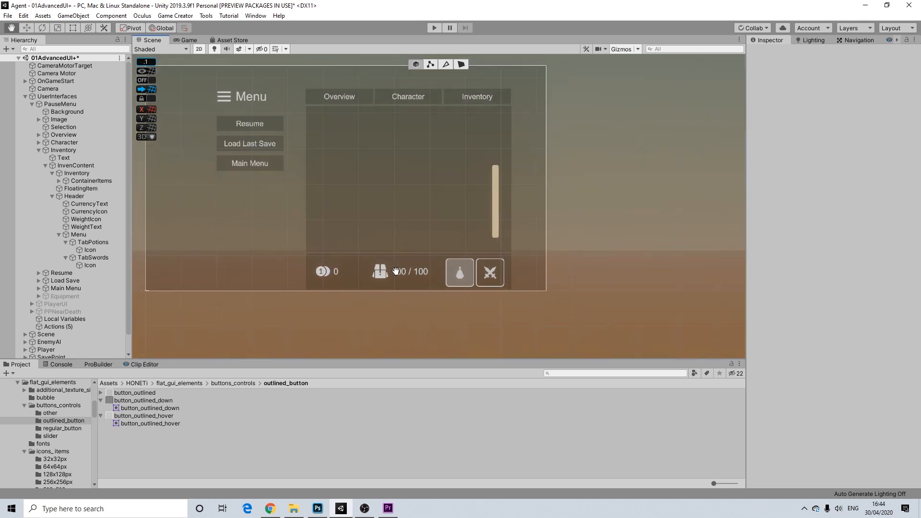
scroll(403, 281, "up", 4)
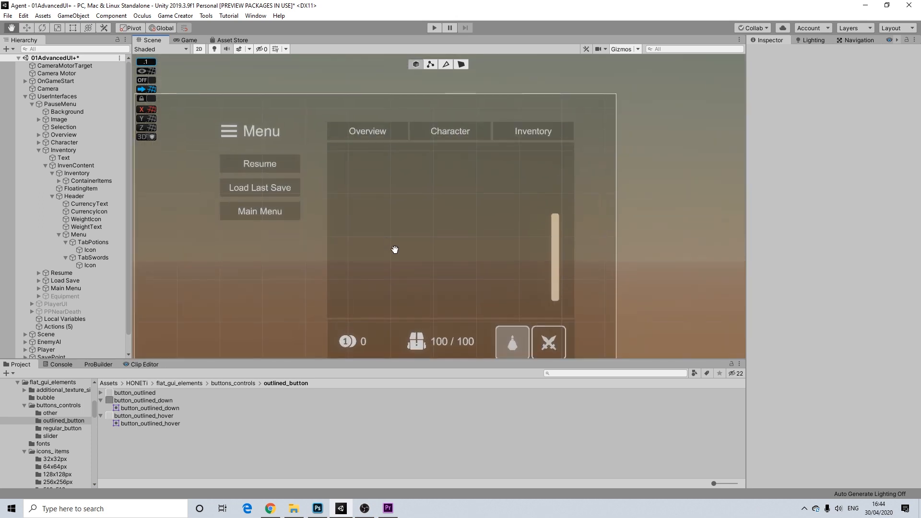
left_click(53, 196)
scroll(528, 307, "down", 2)
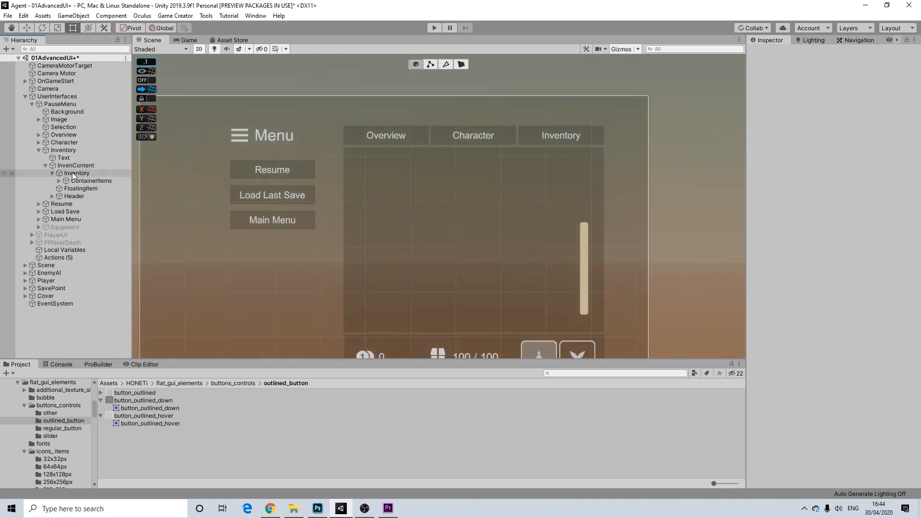
left_click(52, 172)
left_click(52, 172)
left_click(81, 181)
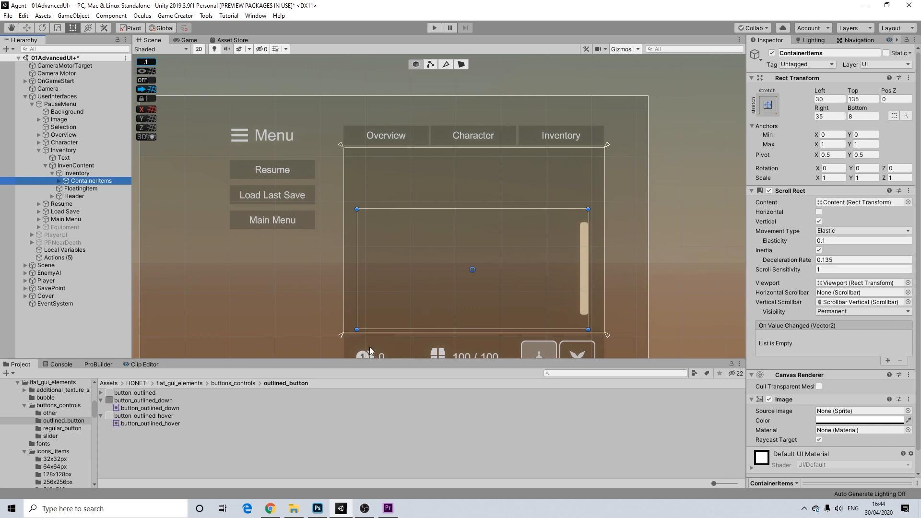
left_click_drag(387, 209, 396, 150)
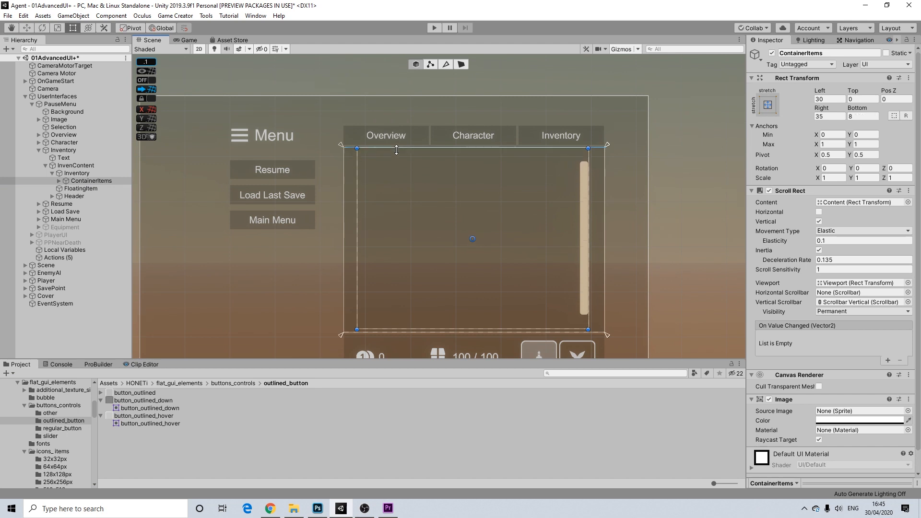
mouse_move(360, 213)
left_mouse_down()
mouse_move(339, 213)
mouse_move(347, 210)
left_mouse_up()
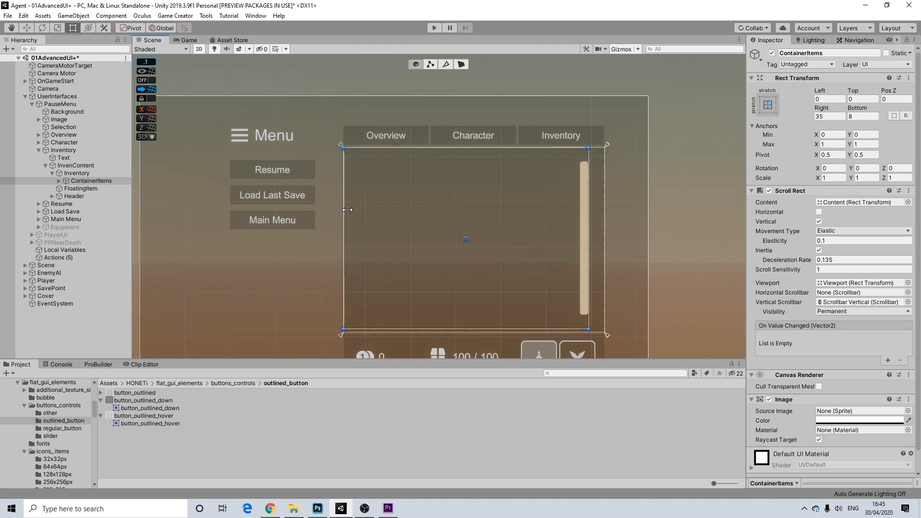
left_click_drag(588, 211, 605, 210)
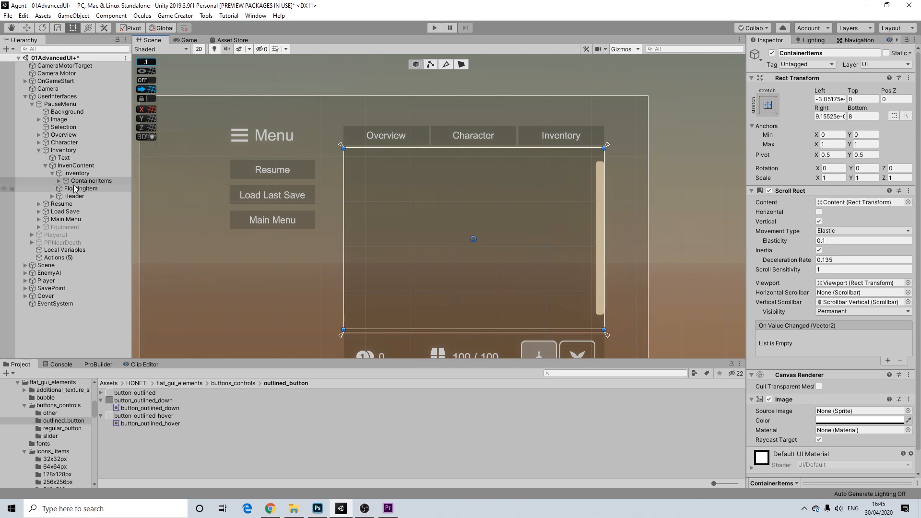
Assign the button sprite from the regular_button folder as the source image of the vertical scrollbar's Handle
left_click(58, 180)
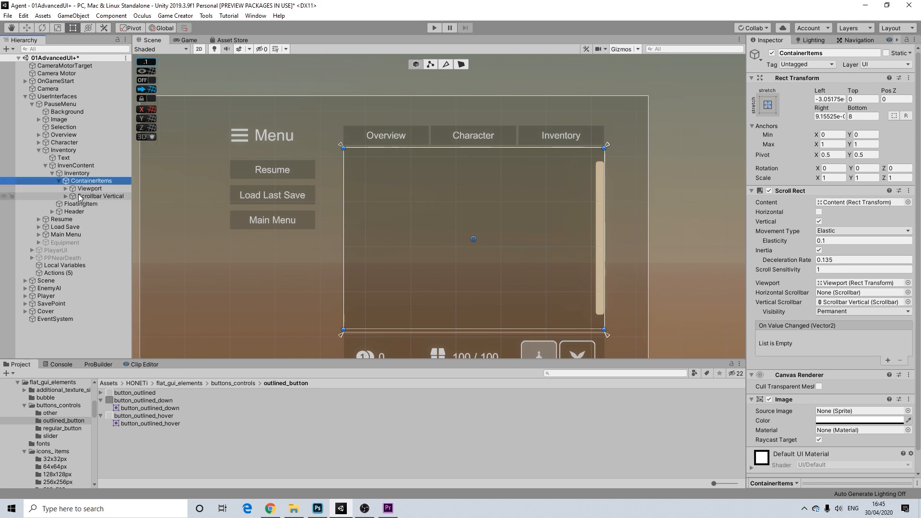
left_click(65, 195)
left_click(72, 204)
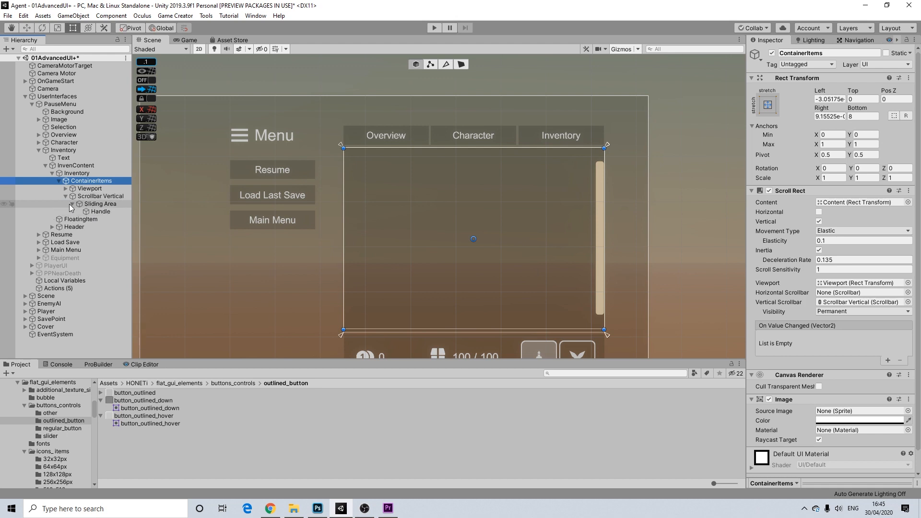
left_click(102, 211)
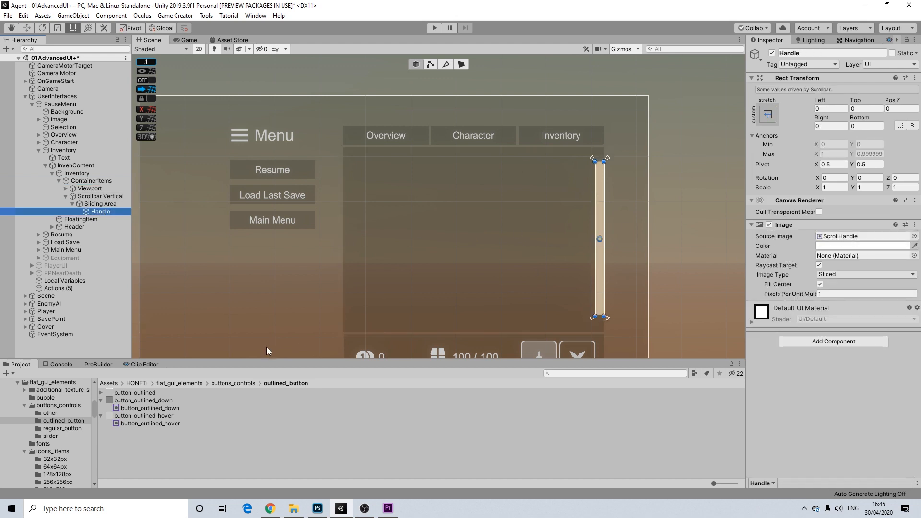
left_click(235, 384)
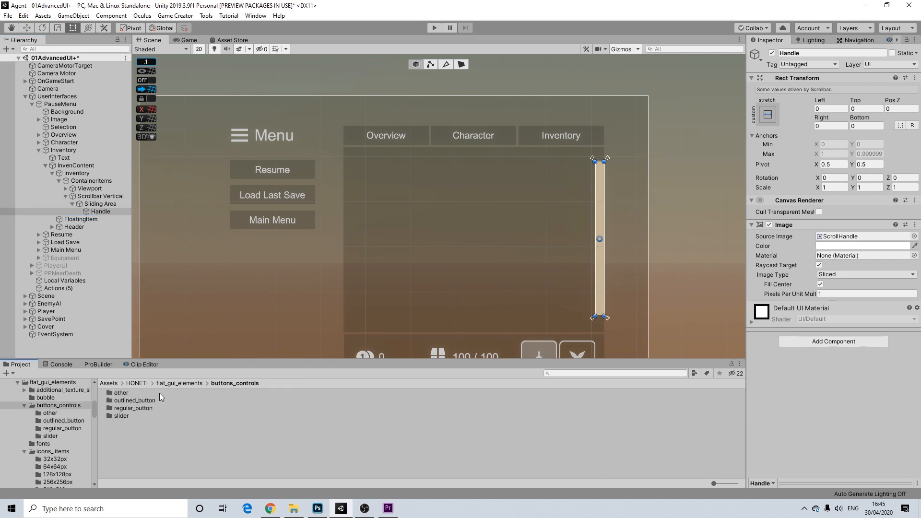
double_click(127, 409)
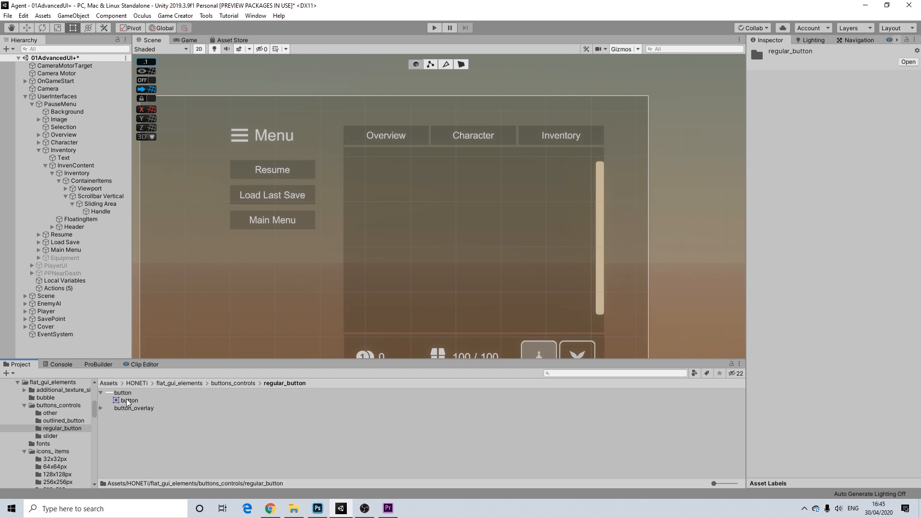
left_click(600, 224)
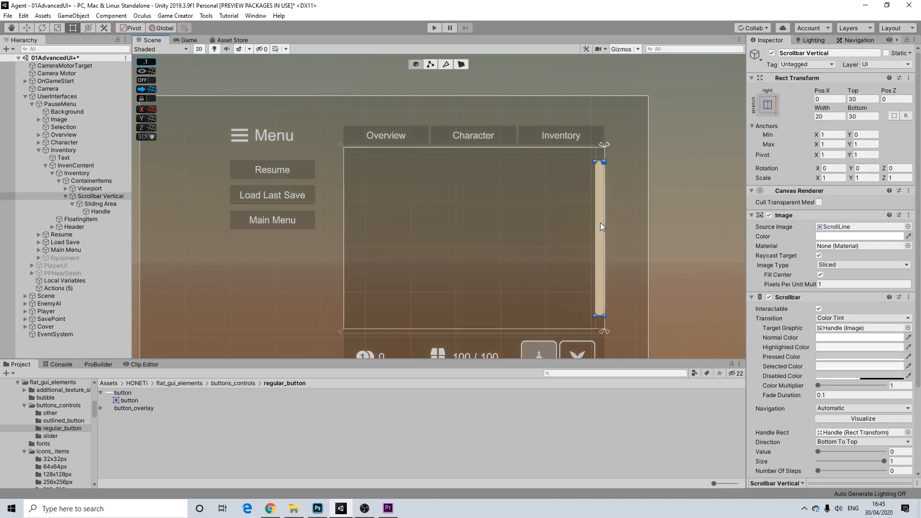
left_click_drag(139, 402, 209, 363)
left_click(97, 211)
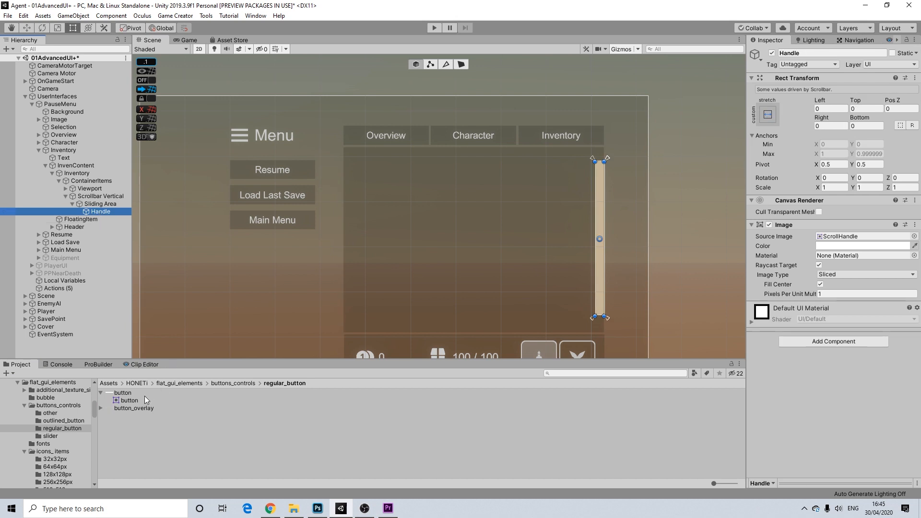
left_click_drag(128, 401, 857, 238)
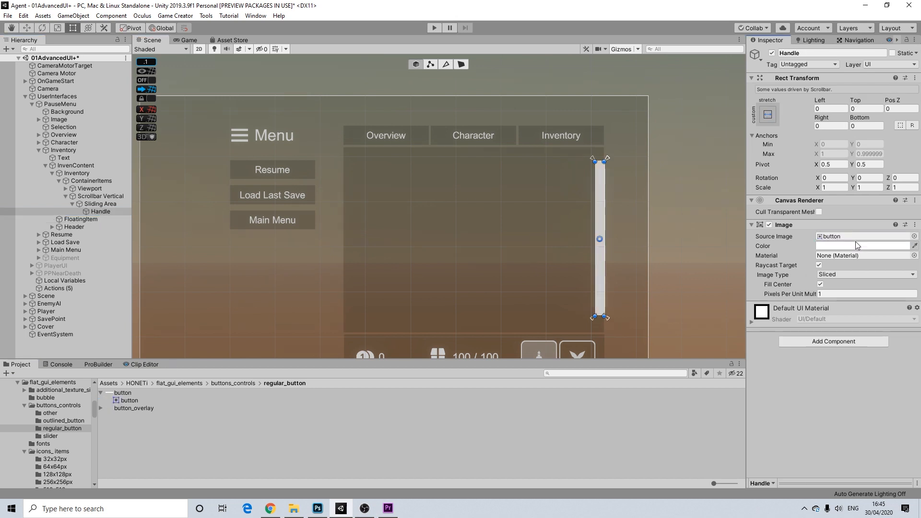
left_click(681, 204)
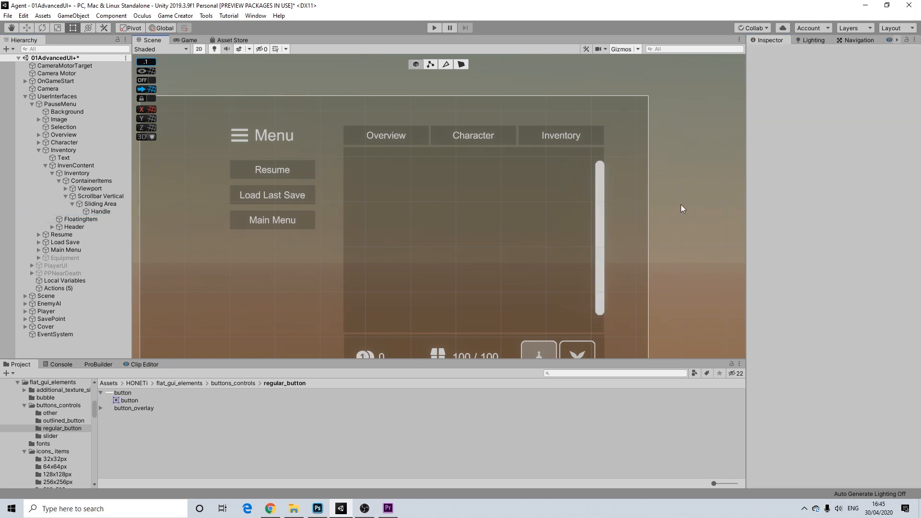
Narrow Scrollbar Vertical to a width of about 14.7 by pulling its right edge inward
left_click(600, 227)
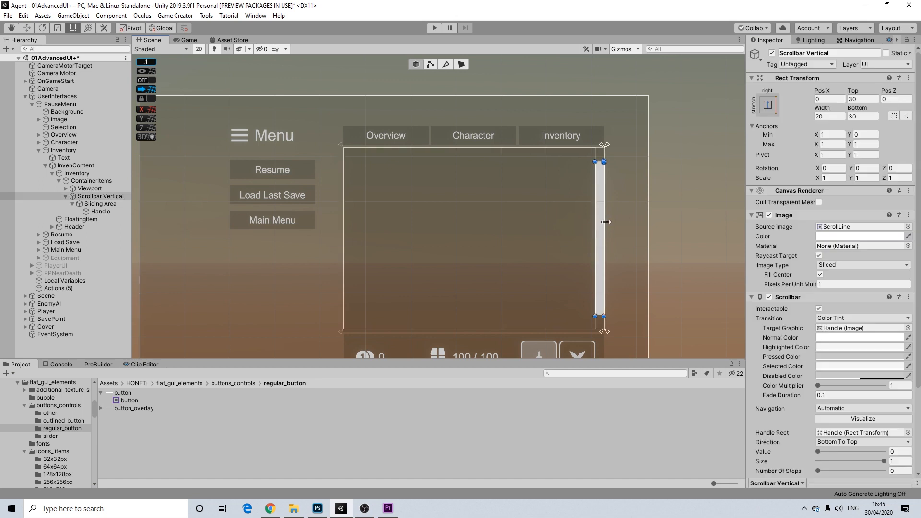
left_click_drag(604, 222, 604, 222)
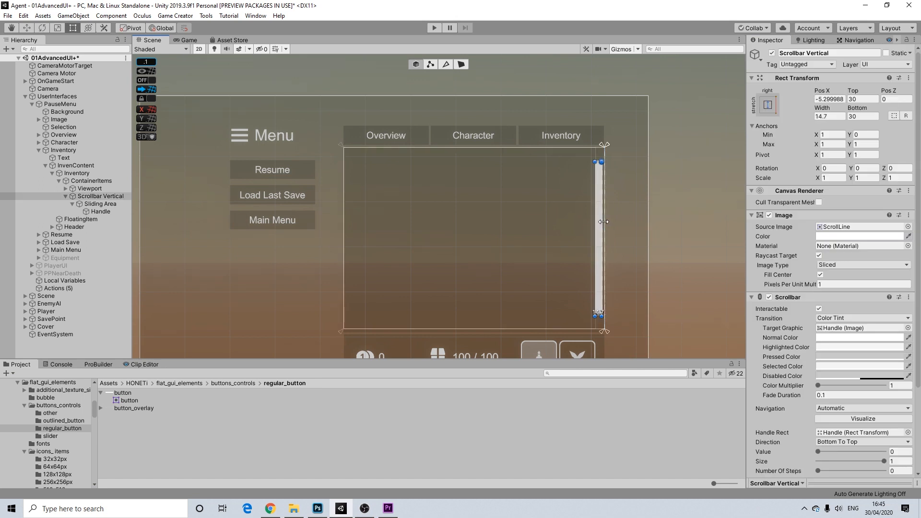
left_click(696, 218)
scroll(639, 225, "down", 2)
middle_click_drag(633, 237, 566, 223)
scroll(587, 188, "up", 2)
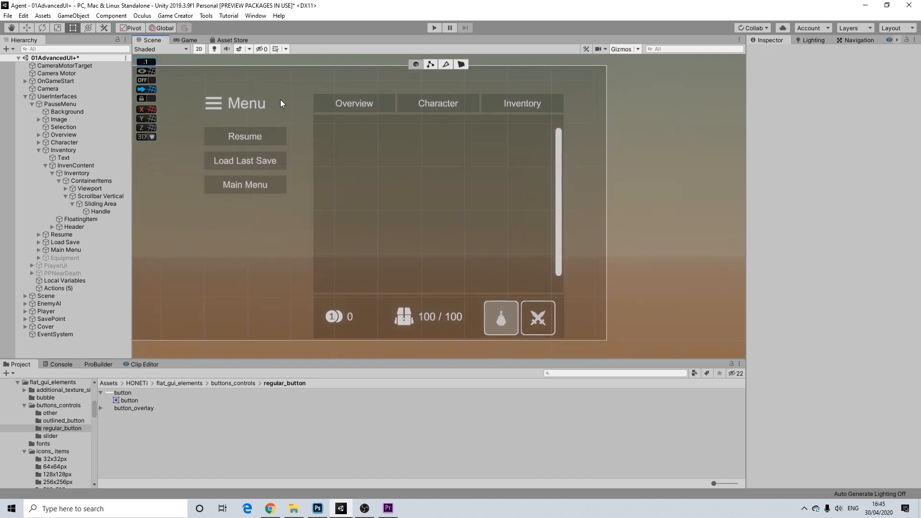
Set the scale of the Inventory object under InvenContent to 0.5 on X, Y and Z
left_click(80, 190)
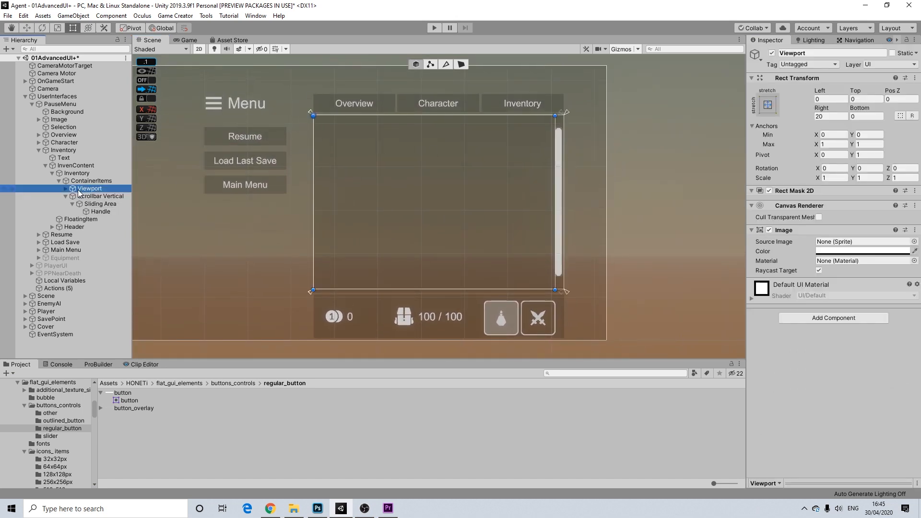
left_click(66, 196)
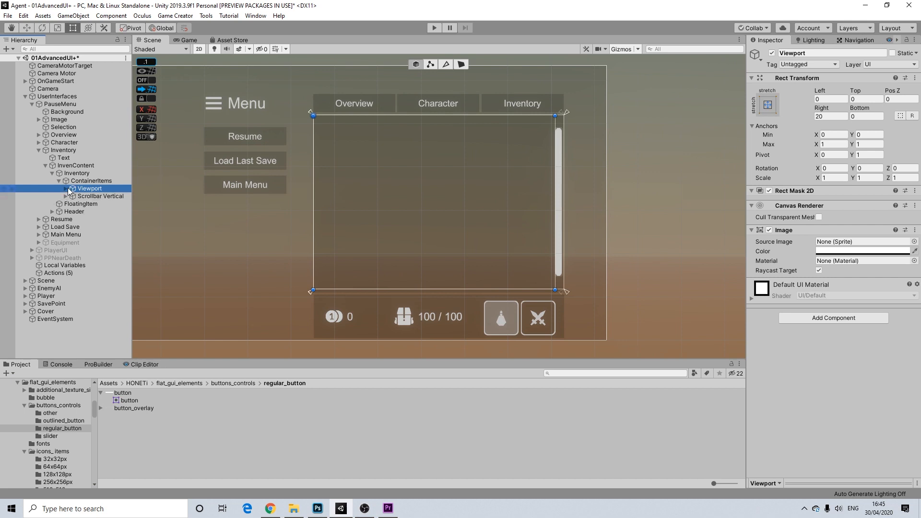
left_click(60, 181)
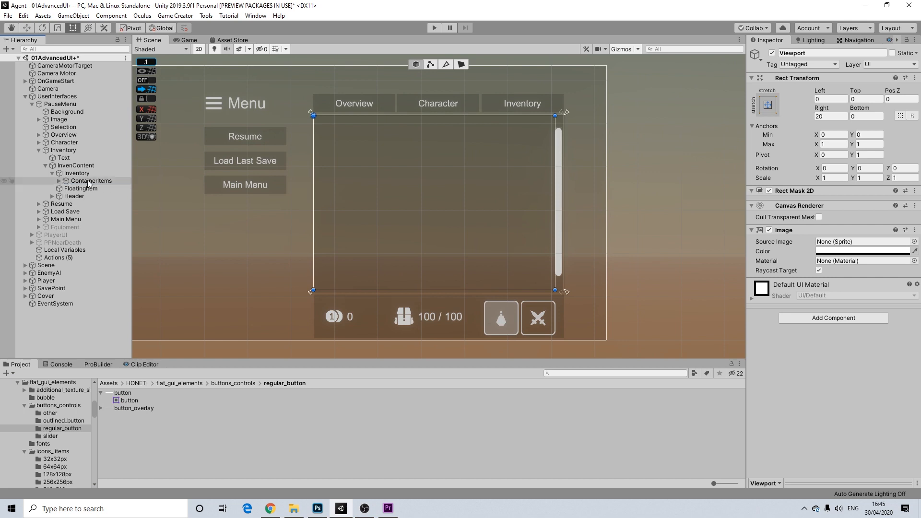
left_click(88, 180)
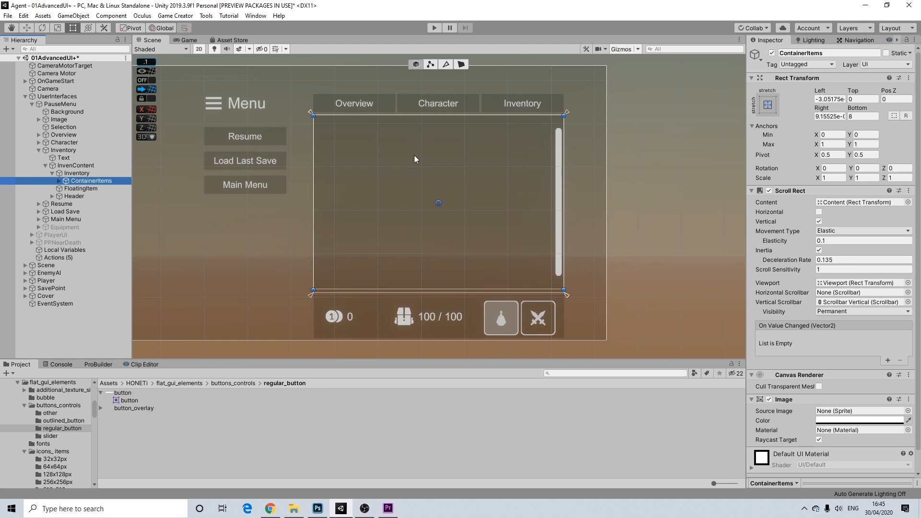
left_click(59, 180)
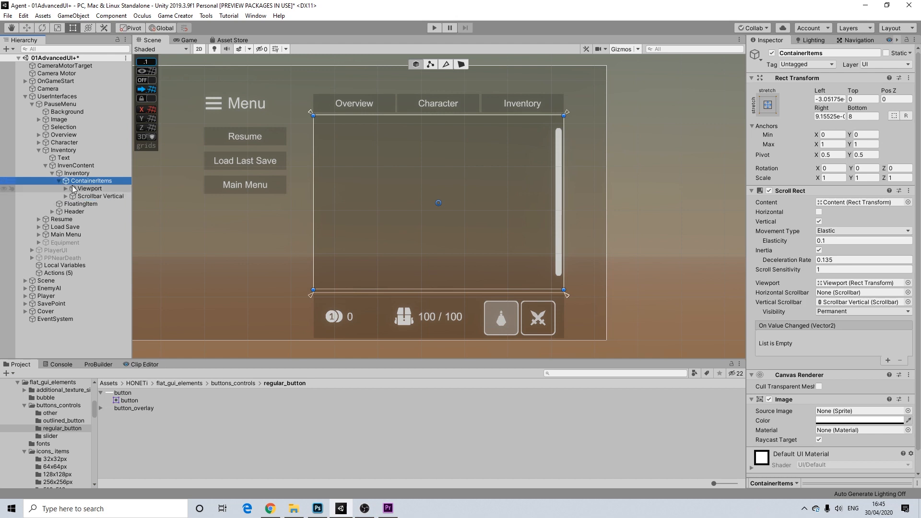
left_click(65, 188)
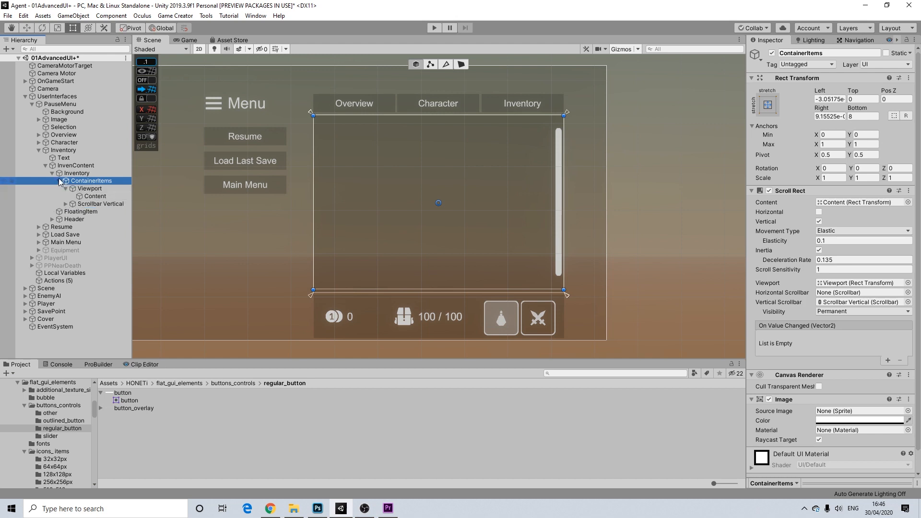
left_click(51, 173)
left_click(74, 173)
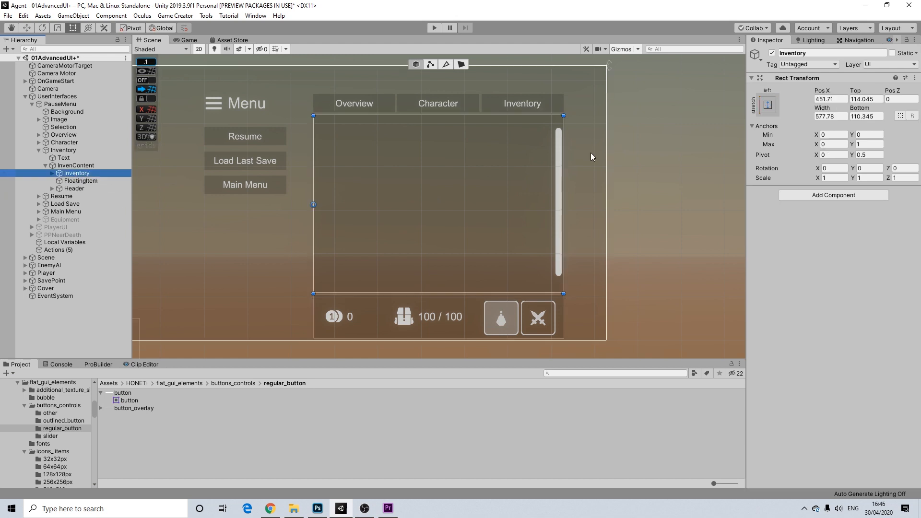
left_click(834, 177)
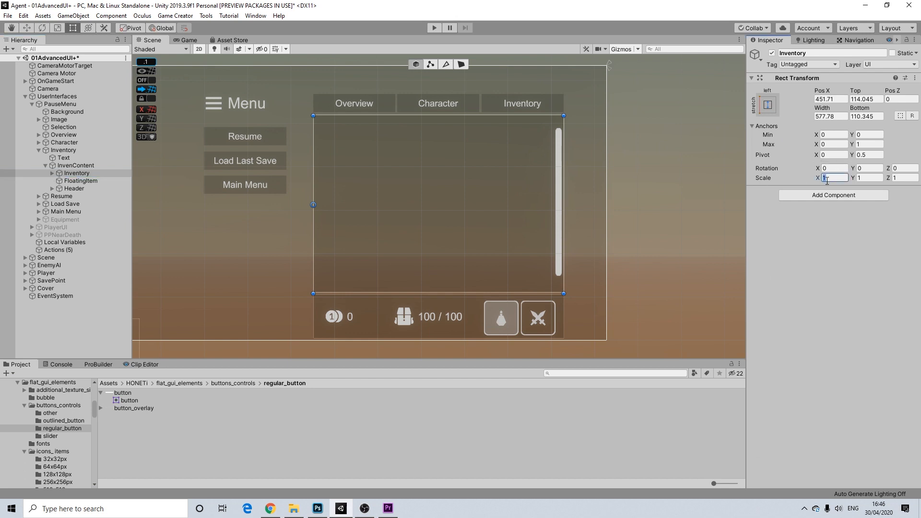
type("0.5")
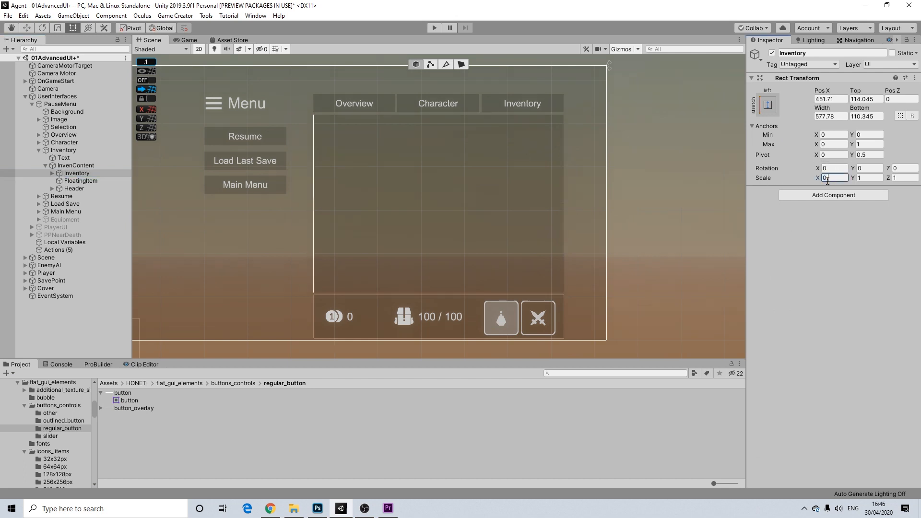
type("0.5")
left_click(897, 178)
type("0")
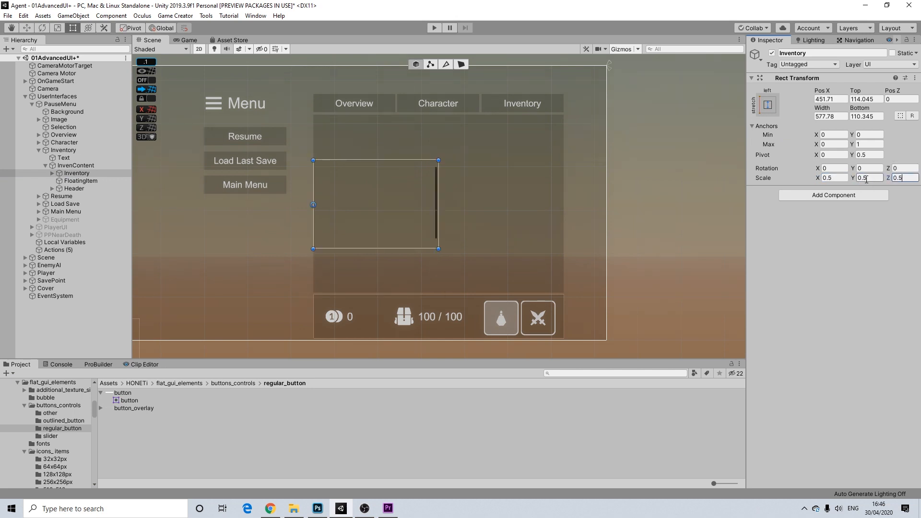
Enlarge the scaled Inventory rectangle to about 1155.6 wide, filling the panel area between the tab buttons and the Header bar
left_click_drag(437, 166, 564, 115)
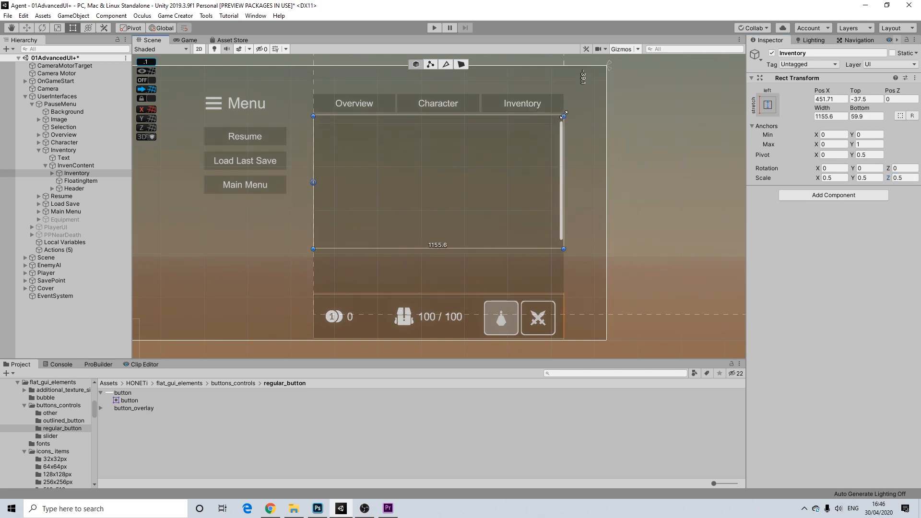
left_click_drag(412, 248, 404, 290)
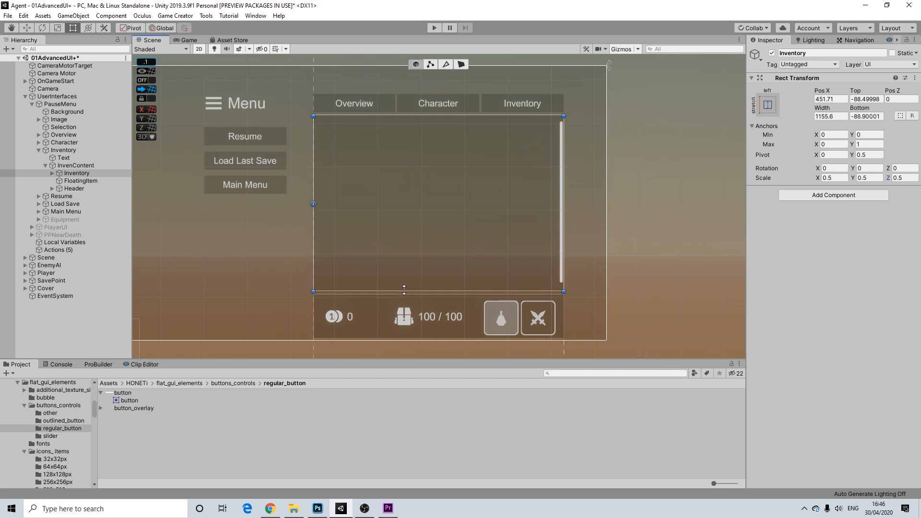
left_click_drag(405, 290, 405, 291)
left_click(648, 262)
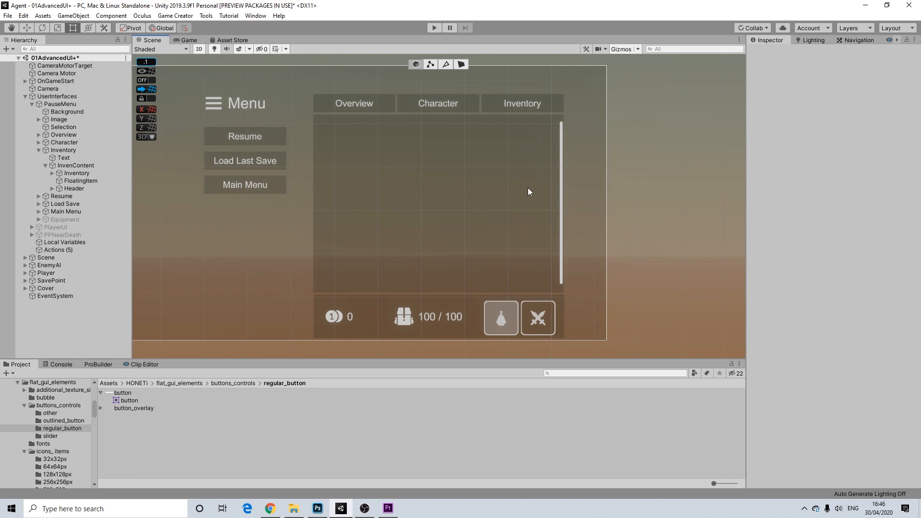
Pull the right edge of ContainerItems slightly inward to leave a small gap between the vertical scrollbar and the panel's edge
left_click(561, 176)
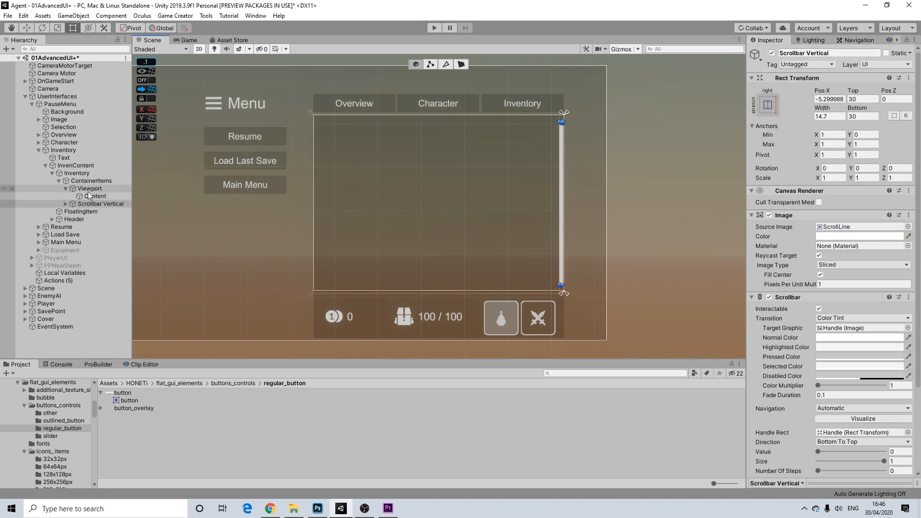
left_click(67, 189)
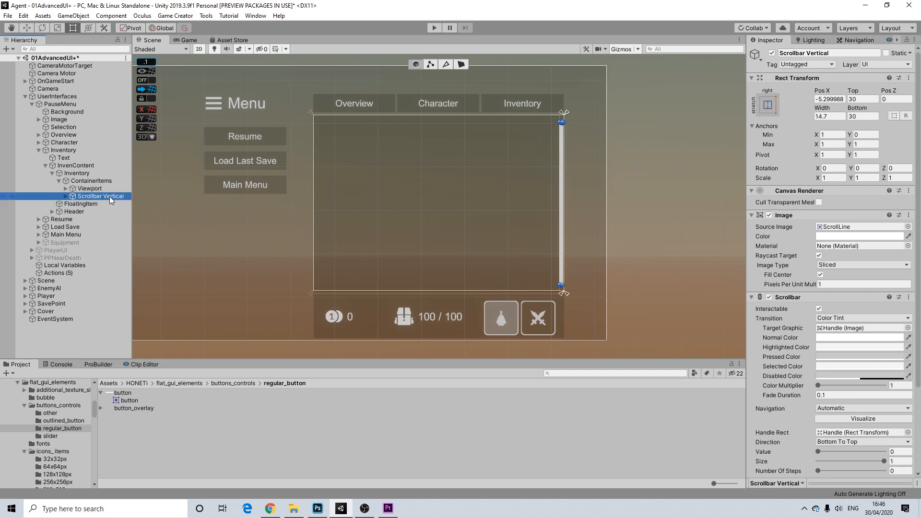
left_click(109, 196)
left_click(647, 160)
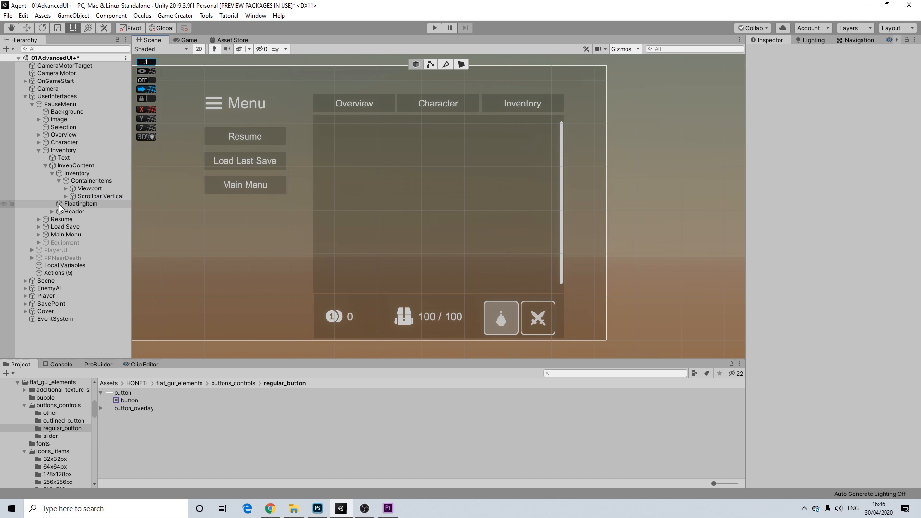
left_click(87, 188)
left_click(563, 169)
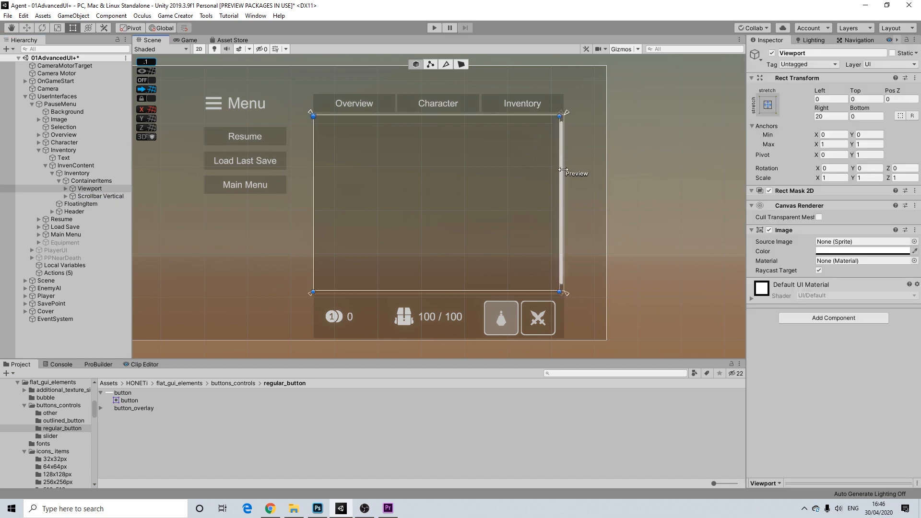
left_click(84, 181)
left_click_drag(564, 172, 561, 171)
left_click(643, 168)
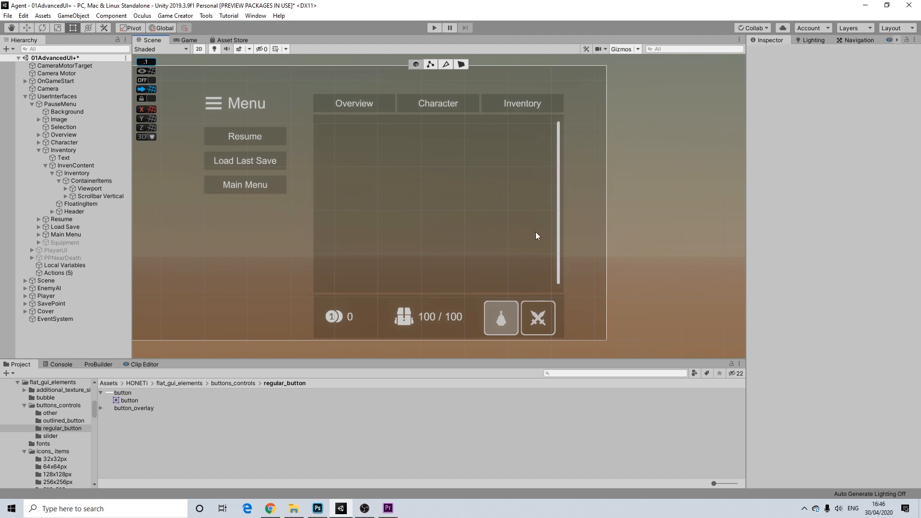
Review the inventory layout within the pause menu and inspect the Viewport and Scrollbar Vertical bounds
scroll(379, 212, "down", 4)
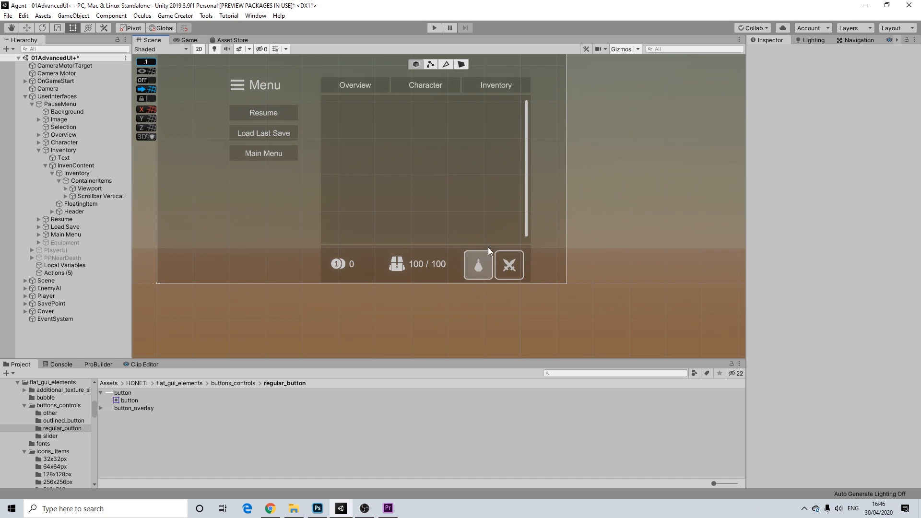
middle_click_drag(373, 159, 412, 178)
scroll(447, 206, "up", 3)
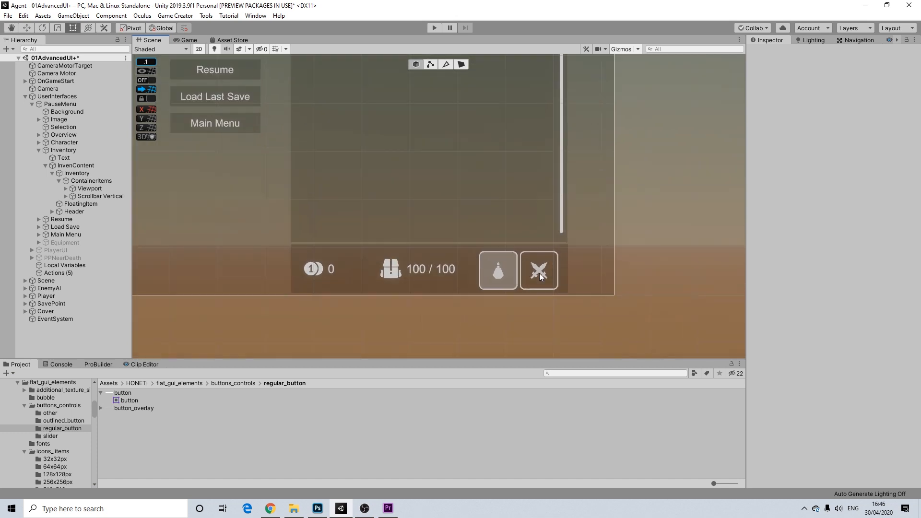
middle_click_drag(379, 142, 385, 196)
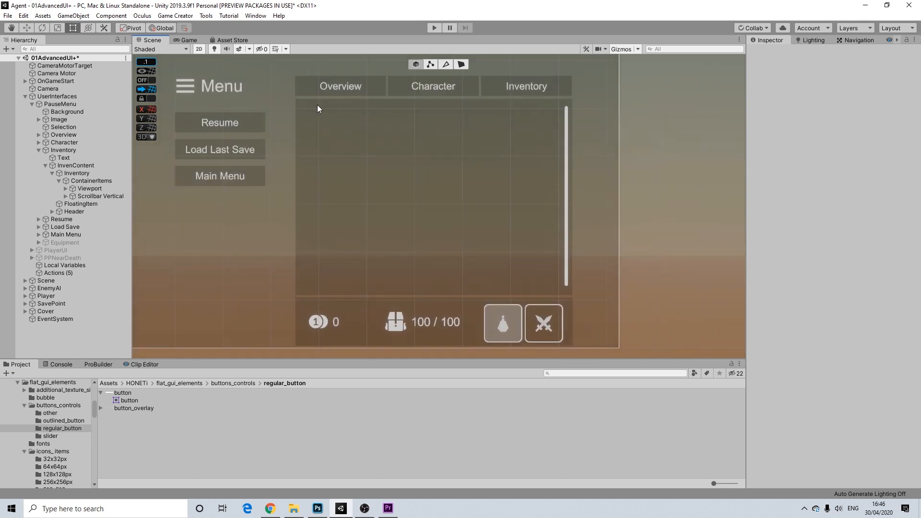
left_click(89, 188)
left_click(88, 196)
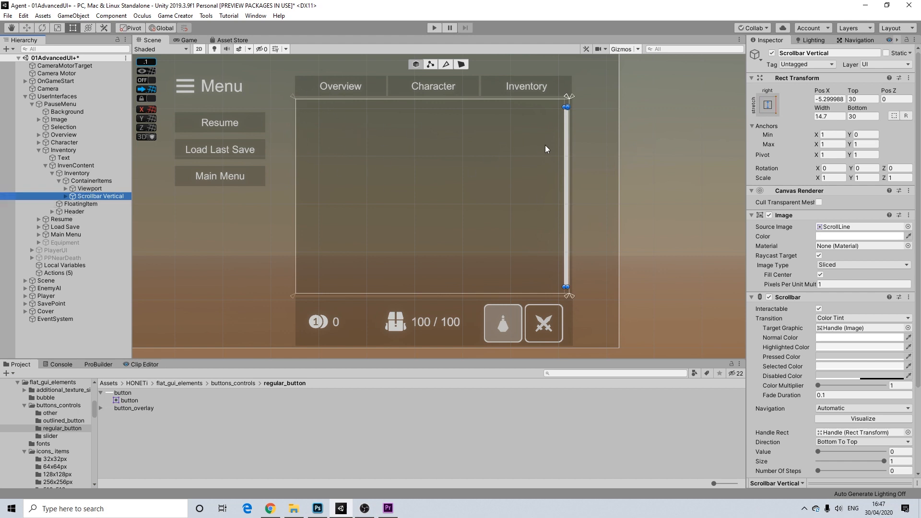
left_click(646, 143)
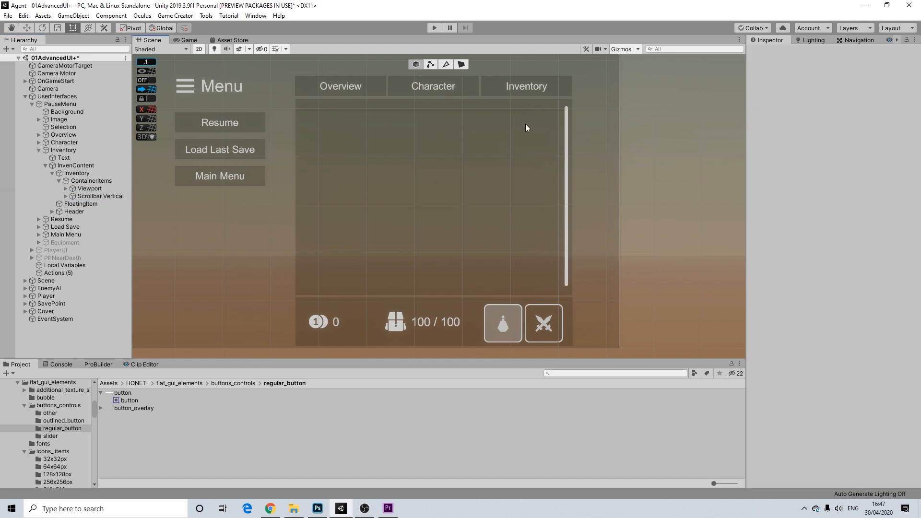
Collapse the InvenContent object under Inventory and deactivate it to hide the inventory content from the pause menu
middle_click_drag(302, 211, 424, 202)
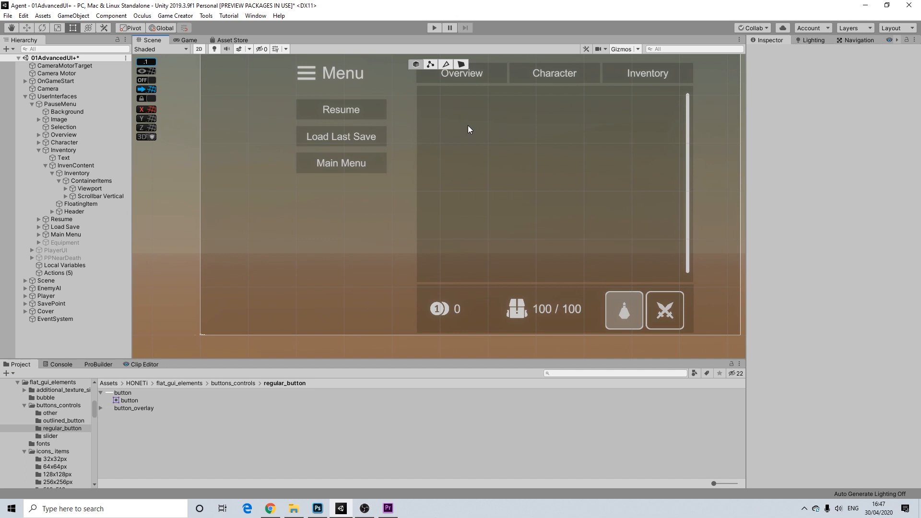
left_click(42, 165)
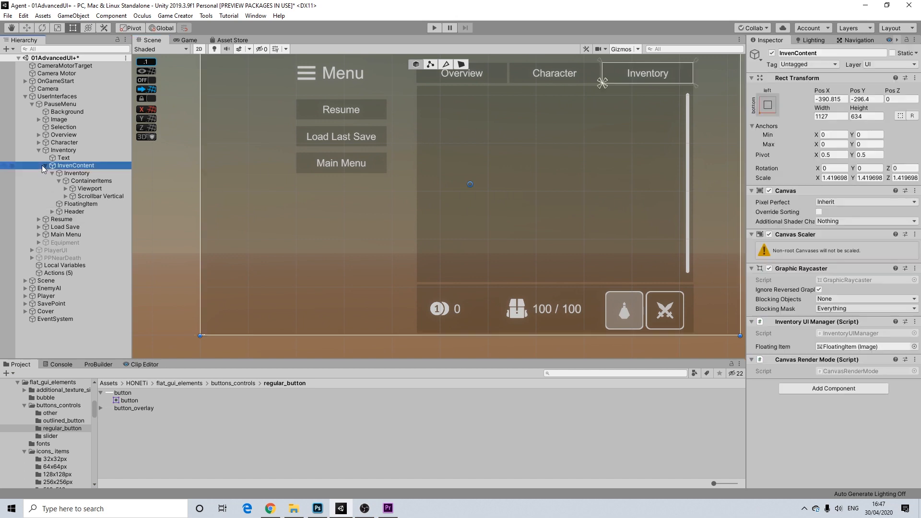
left_click(44, 165)
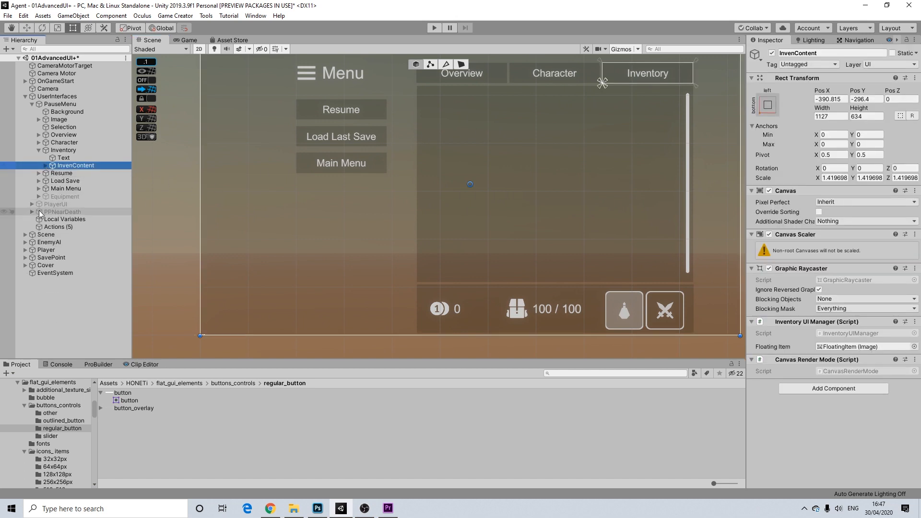
left_click(59, 197)
middle_click_drag(517, 183, 503, 215)
scroll(511, 209, "down", 2)
scroll(604, 206, "down", 1)
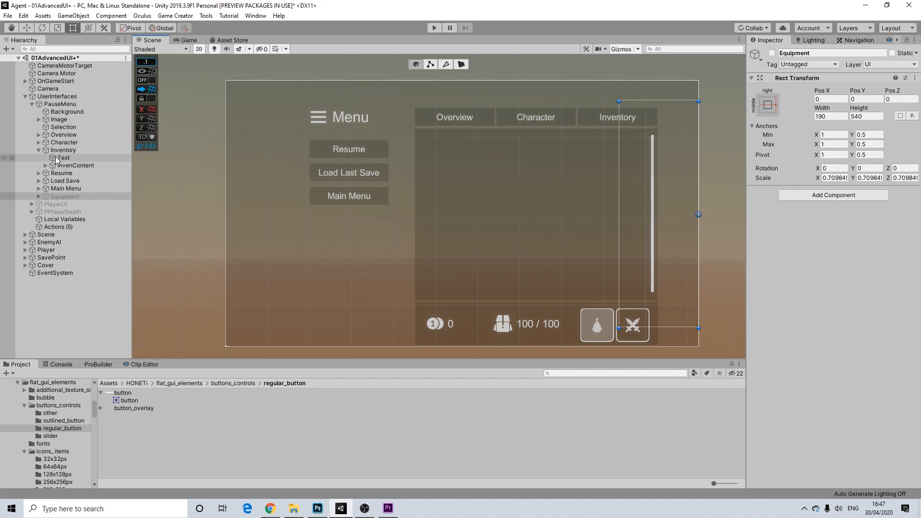
left_click(65, 165)
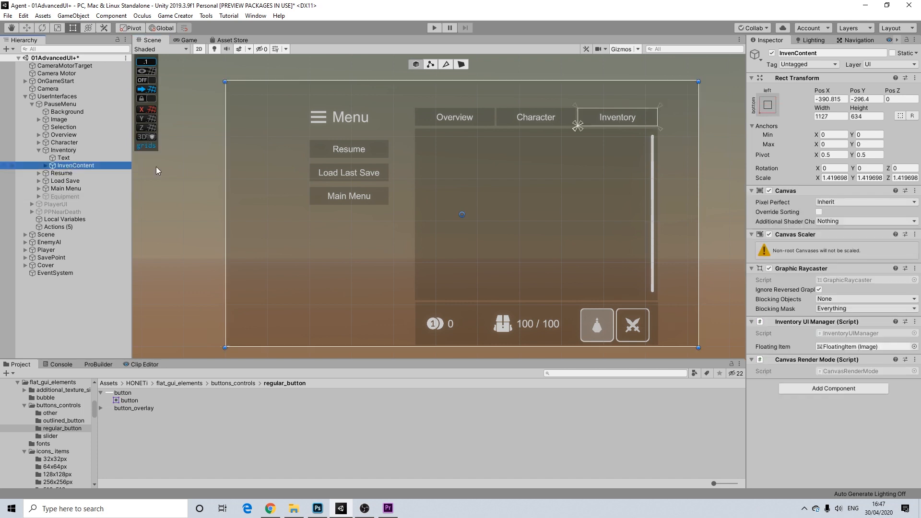
left_click(772, 53)
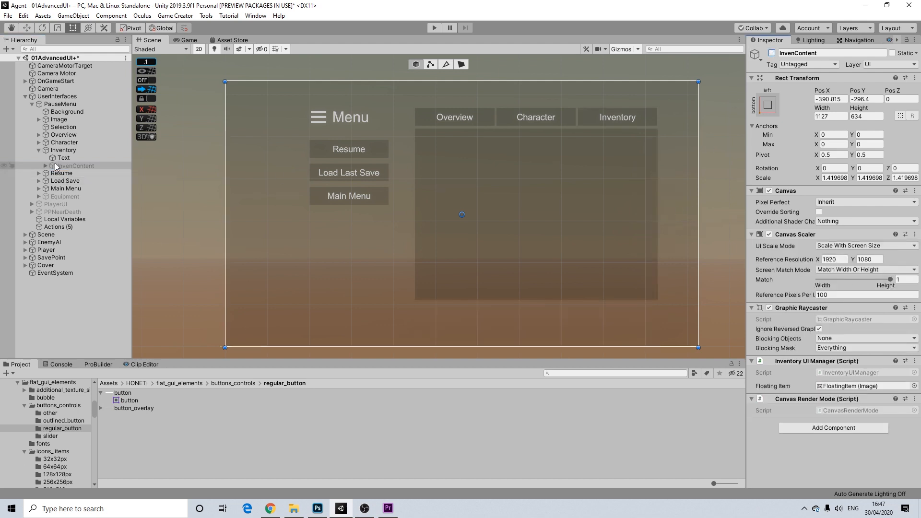
Activate the Equipment object and move it directly below the Main Menu button, aligned with the button's edges, at about X -523.7, Y -184
left_click(39, 142)
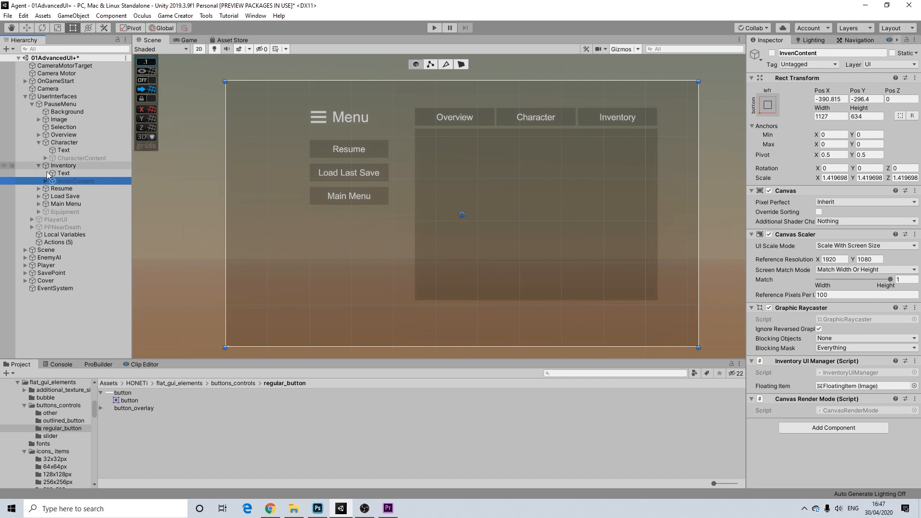
left_click(56, 212)
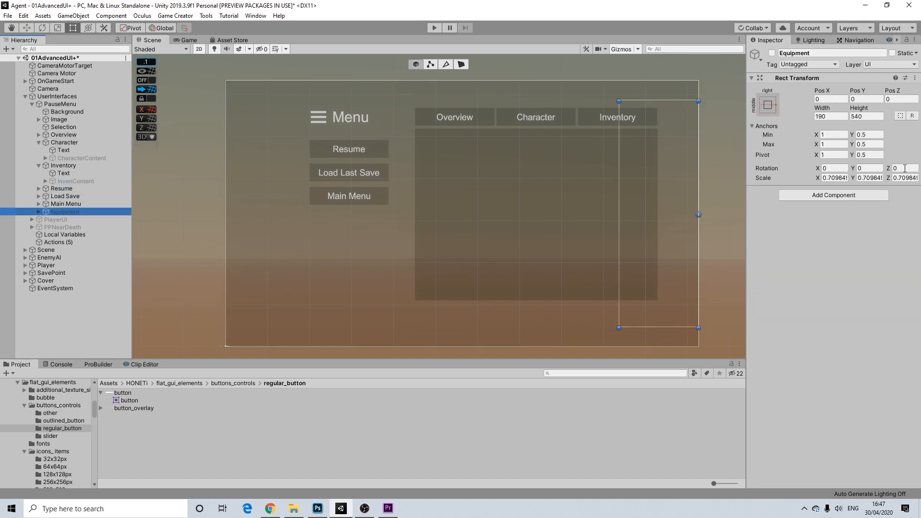
left_click(772, 54)
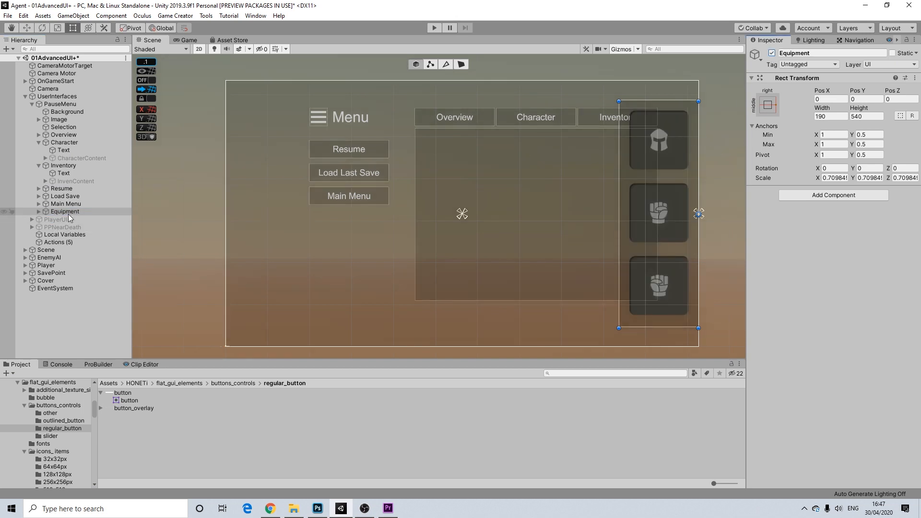
left_click_drag(677, 104, 363, 212)
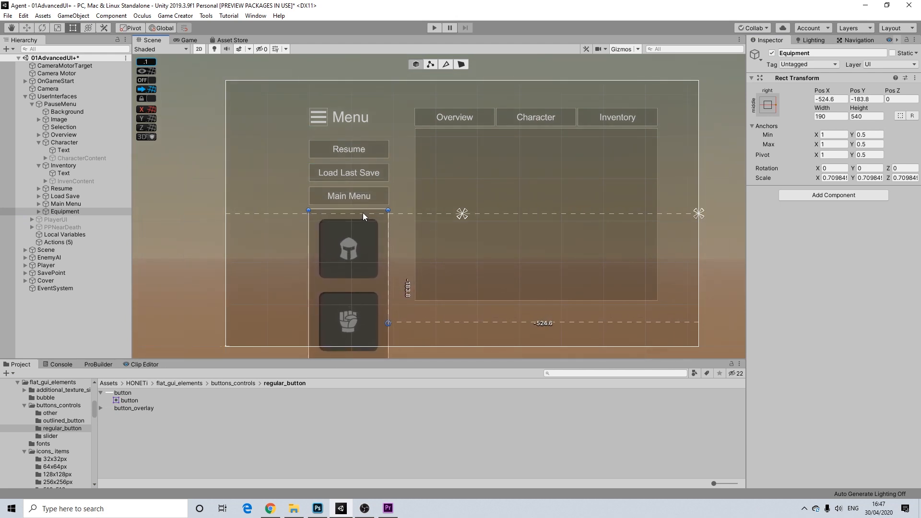
scroll(321, 202, "up", 5)
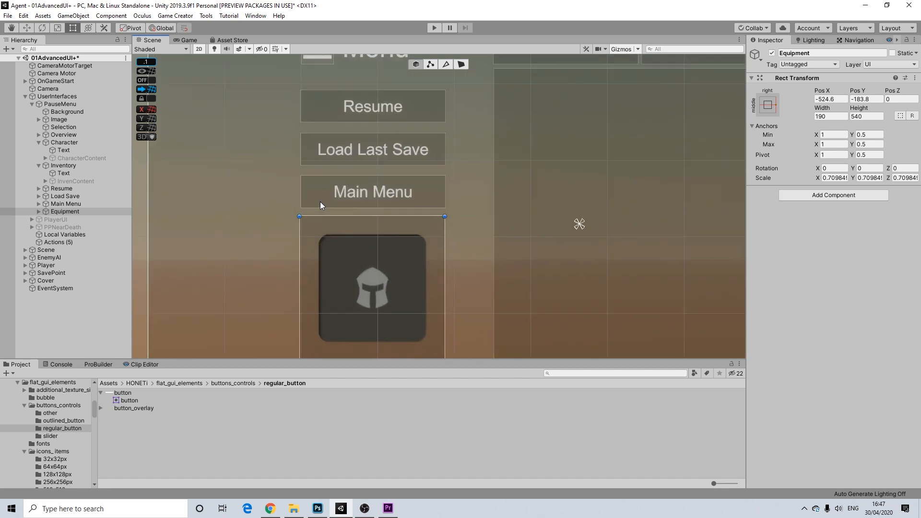
scroll(309, 218, "up", 2)
left_click_drag(299, 246, 301, 249)
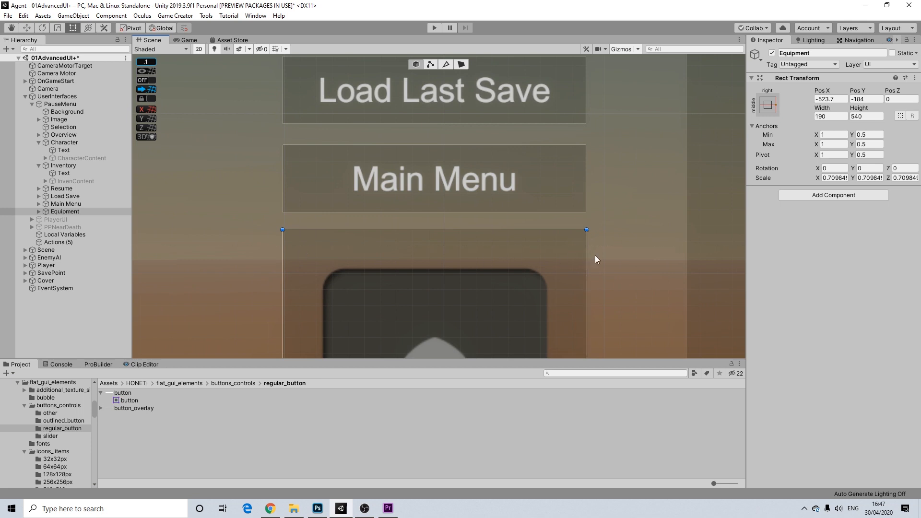
left_click_drag(587, 255, 587, 254)
left_click(573, 163)
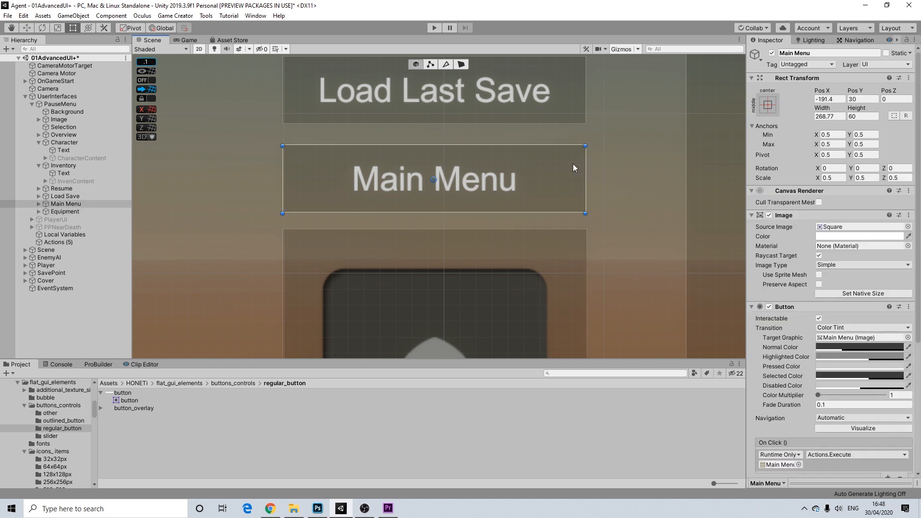
left_click(577, 261)
left_click(577, 187)
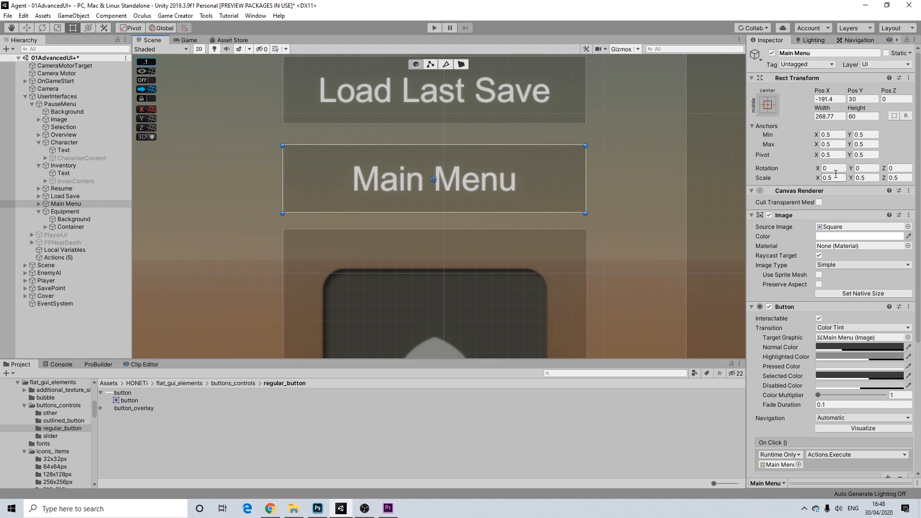
left_click(575, 247)
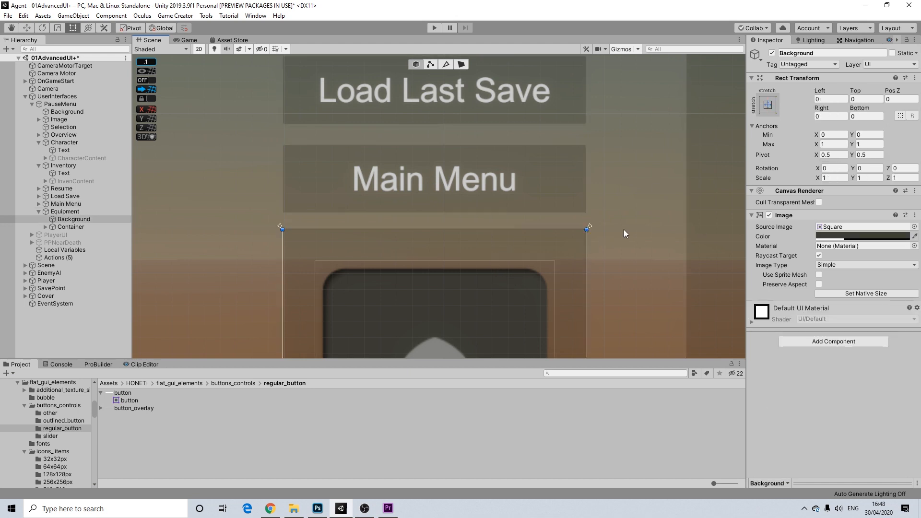
Try to shorten the Equipment's Background by raising its lower edge by about 322.8, and undo the change
scroll(610, 243, "down", 4)
scroll(643, 305, "down", 8)
middle_click_drag(627, 302, 506, 100)
scroll(499, 144, "down", 8)
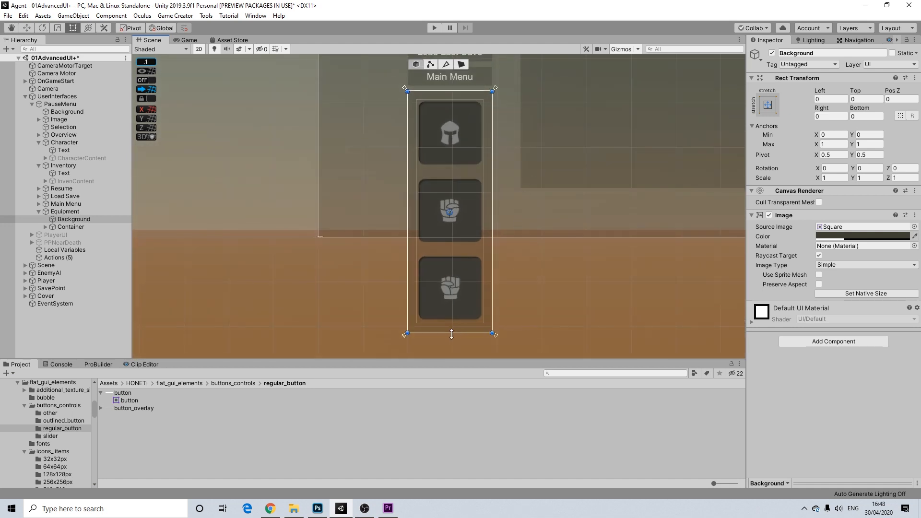
left_click_drag(452, 333, 466, 188)
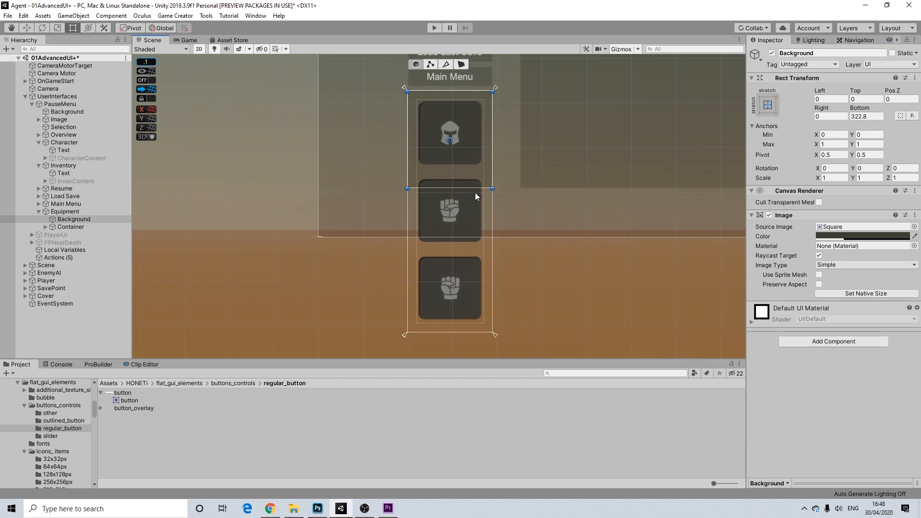
key("ctrl+z")
Shorten the Equipment rectangle to a height of about 217.6 by raising its lower edge level with the content panel's lower edge
left_click(71, 212)
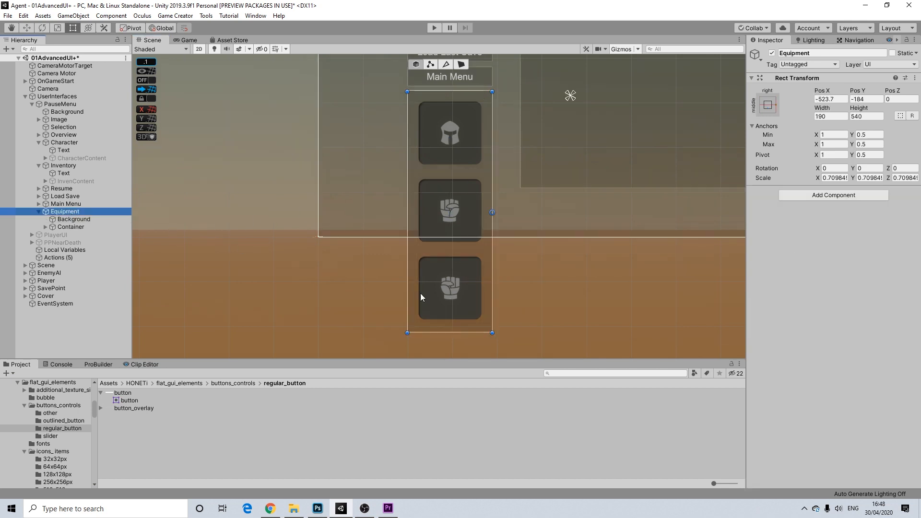
left_click_drag(452, 333, 471, 190)
middle_click_drag(526, 197, 425, 250)
middle_click_drag(362, 236, 393, 234)
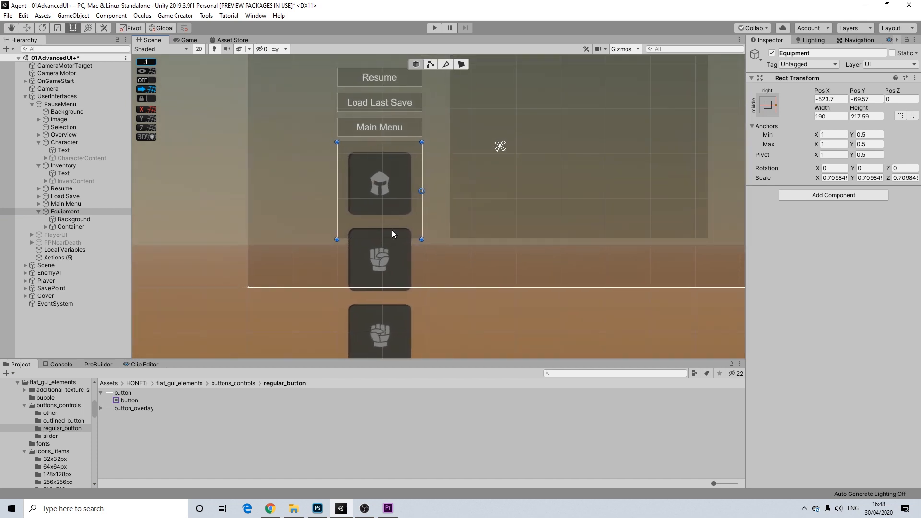
Examine the Equipment's Background and Container objects, including the Container's layout group settings and how the equipment slots fit the shortened rectangle
left_click(62, 219)
left_click(65, 212)
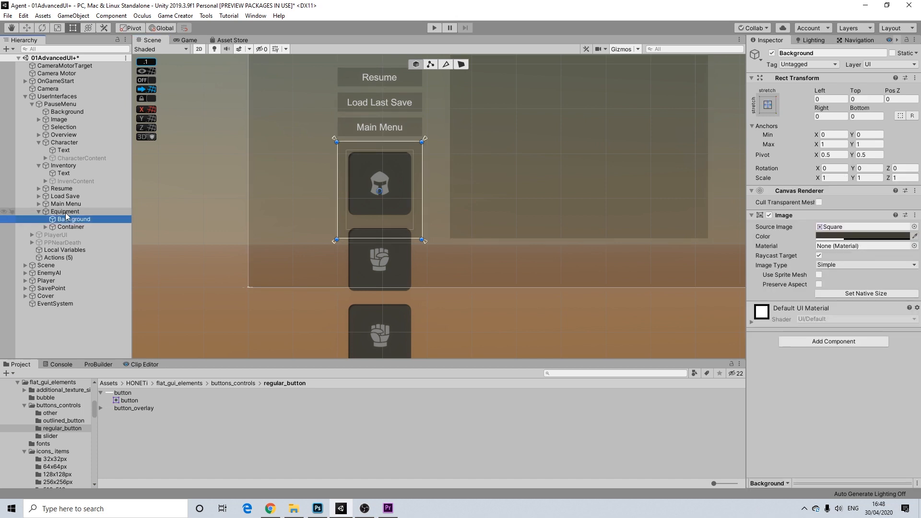
left_click(67, 219)
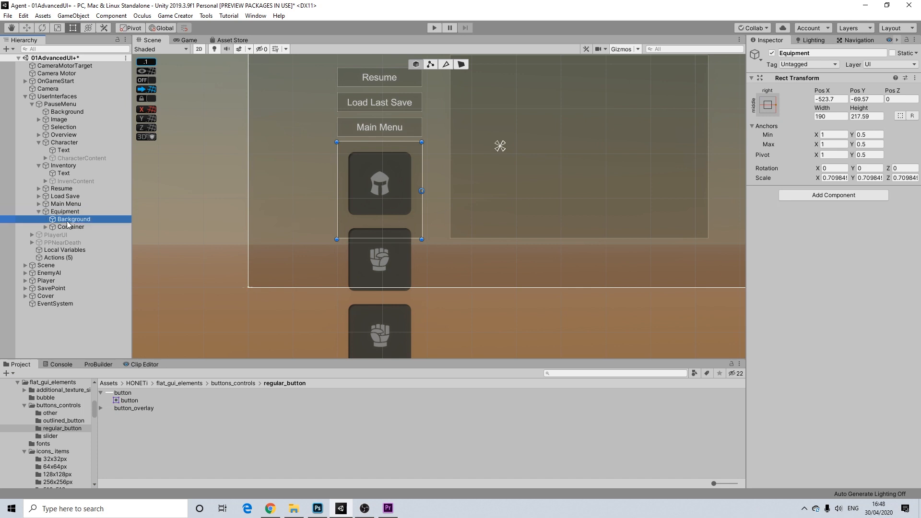
left_click(67, 227)
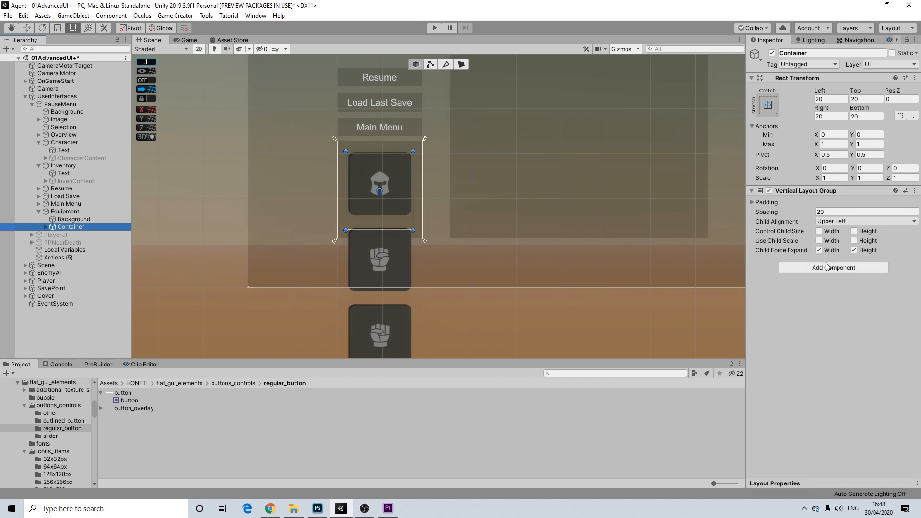
scroll(348, 173, "down", 1)
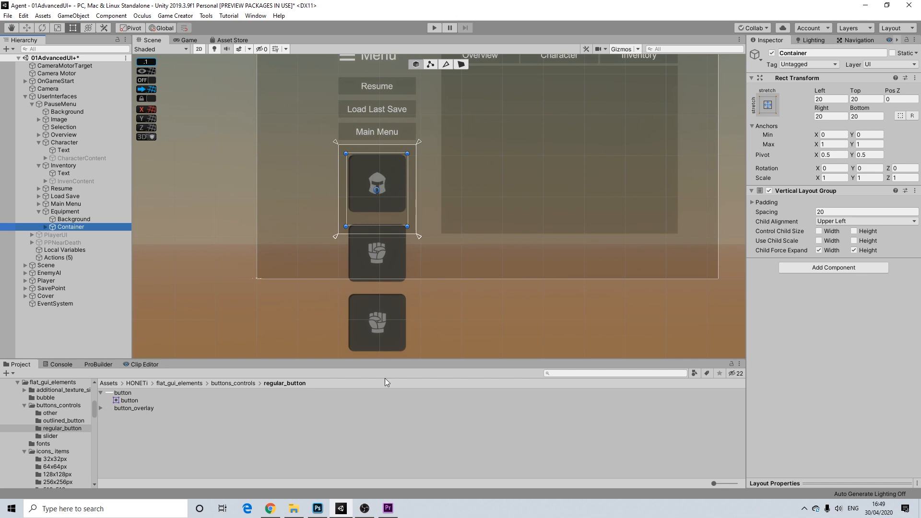
scroll(382, 309, "down", 2)
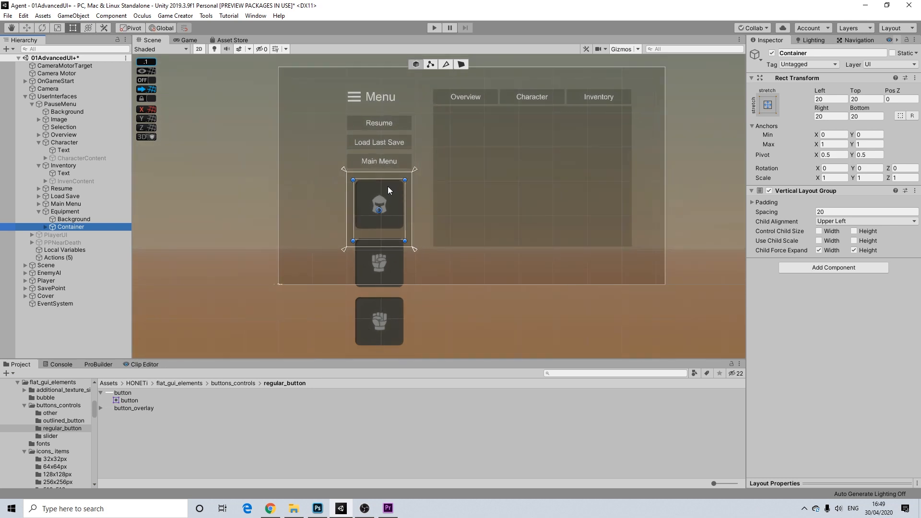
scroll(403, 207, "up", 3)
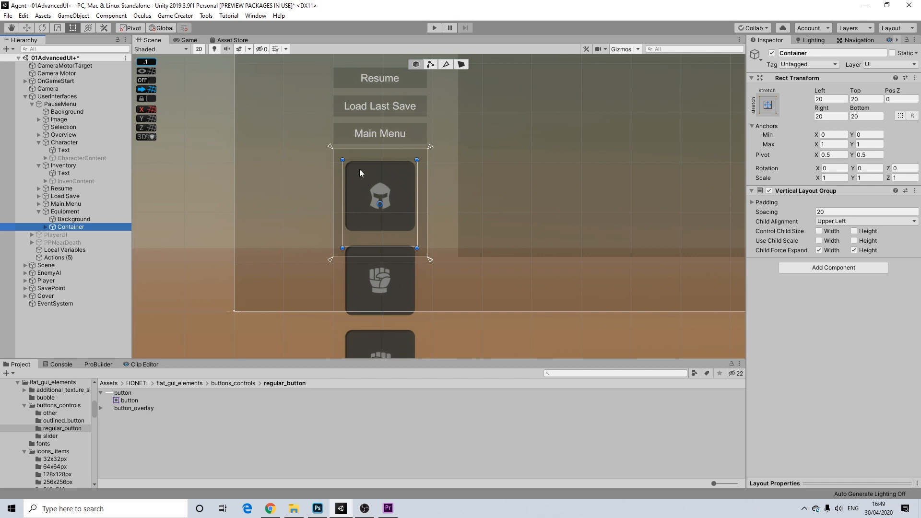
scroll(417, 294, "down", 8)
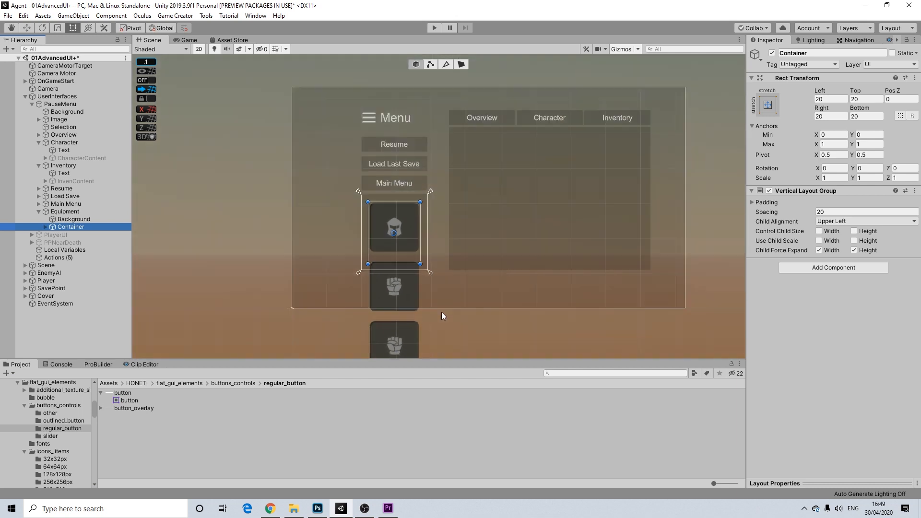
middle_click_drag(436, 296, 427, 248)
scroll(417, 243, "up", 4)
scroll(417, 243, "up", 1)
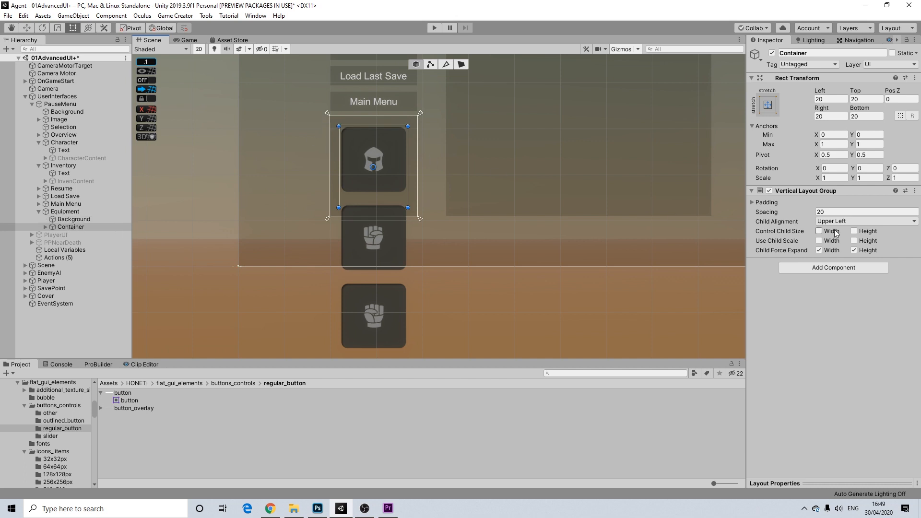
Replace the Container's Vertical Layout Group with a Grid Layout Group and stretch the Container to fill the whole Equipment rectangle
right_click(861, 191)
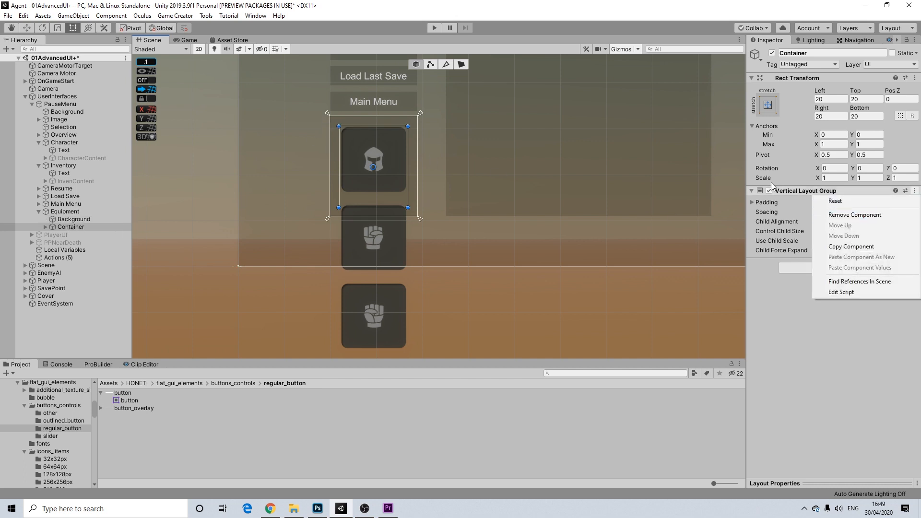
left_click(844, 215)
left_click(822, 195)
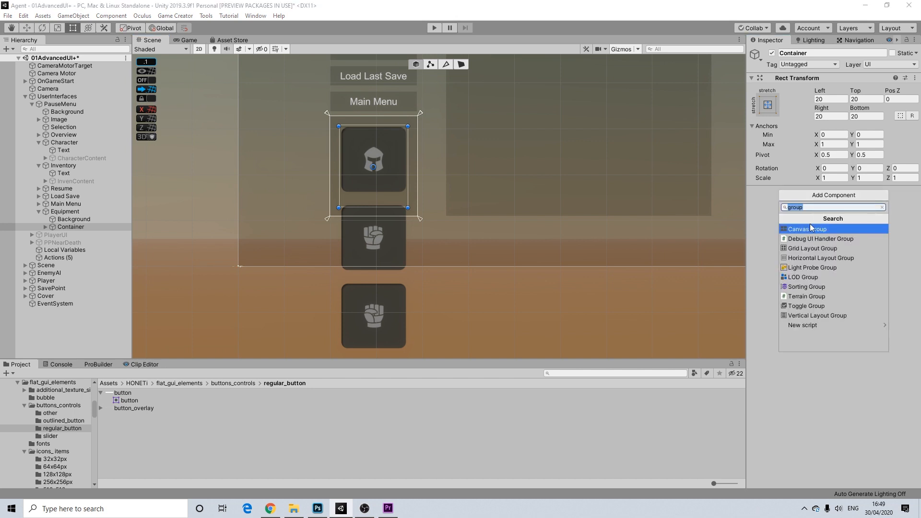
left_click(815, 249)
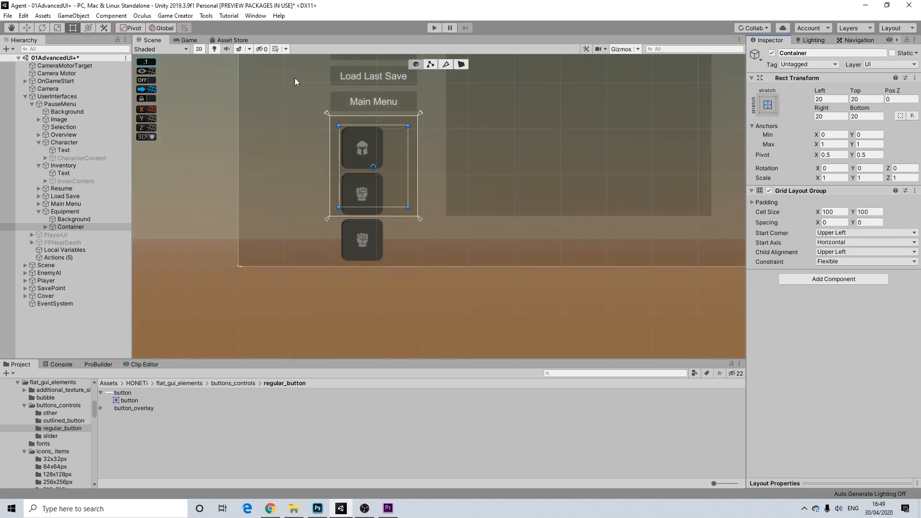
left_click_drag(339, 127, 330, 117)
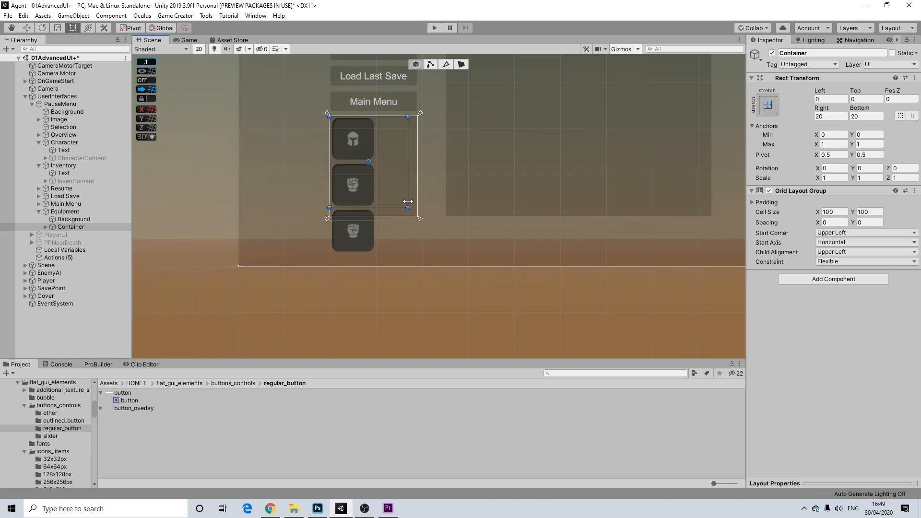
left_click_drag(408, 208, 416, 214)
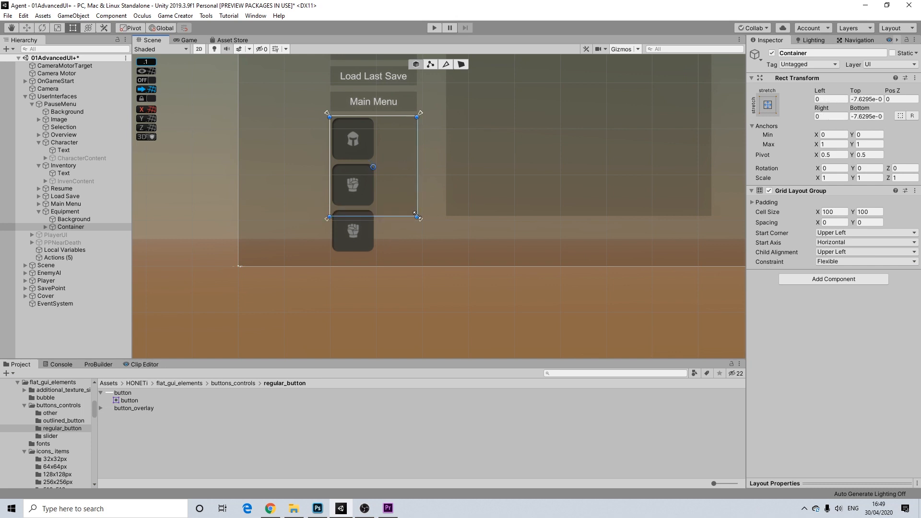
Set the Cell Size of the Container's Grid Layout Group to 80 on X and 80 on Y
scroll(395, 154, "up", 2)
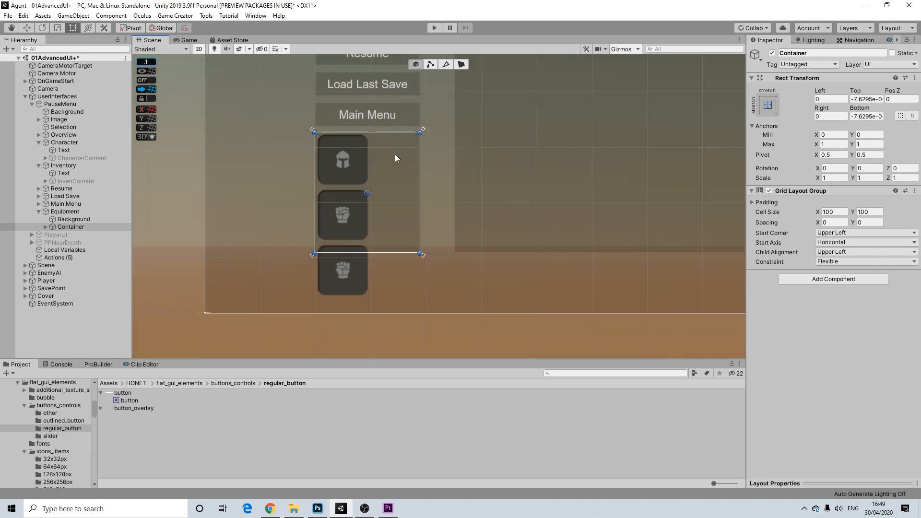
scroll(395, 154, "up", 1)
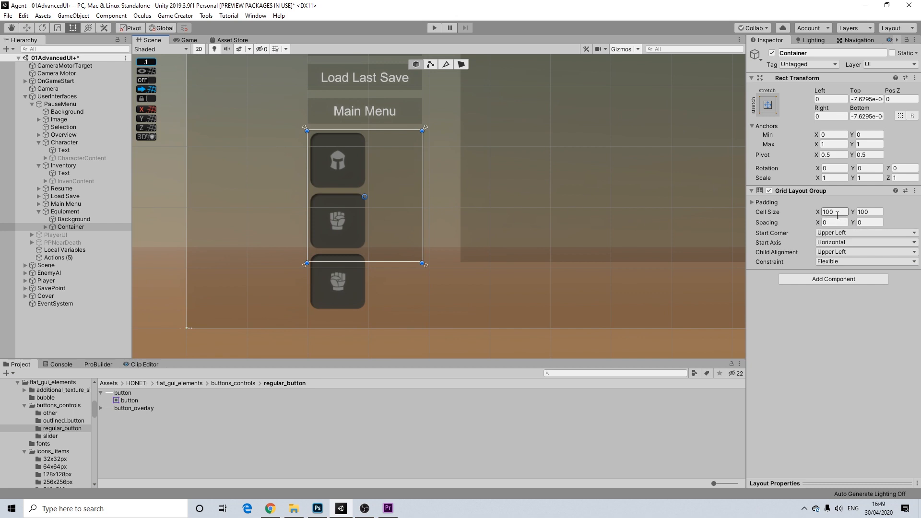
left_click(833, 212)
type("80")
key("Tab")
type("80")
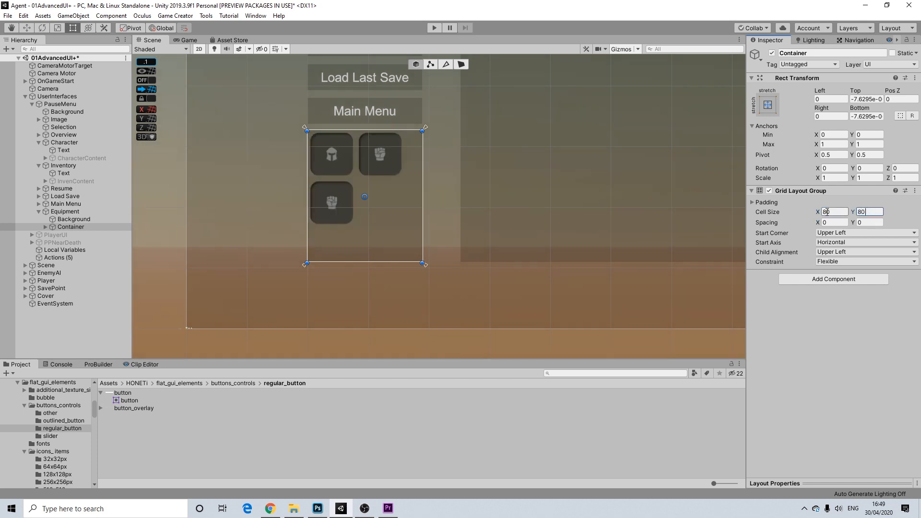
Set the Child Alignment of the Container's Grid Layout Group to Middle Center, keeping the Start Corner at Upper Left
left_click(839, 234)
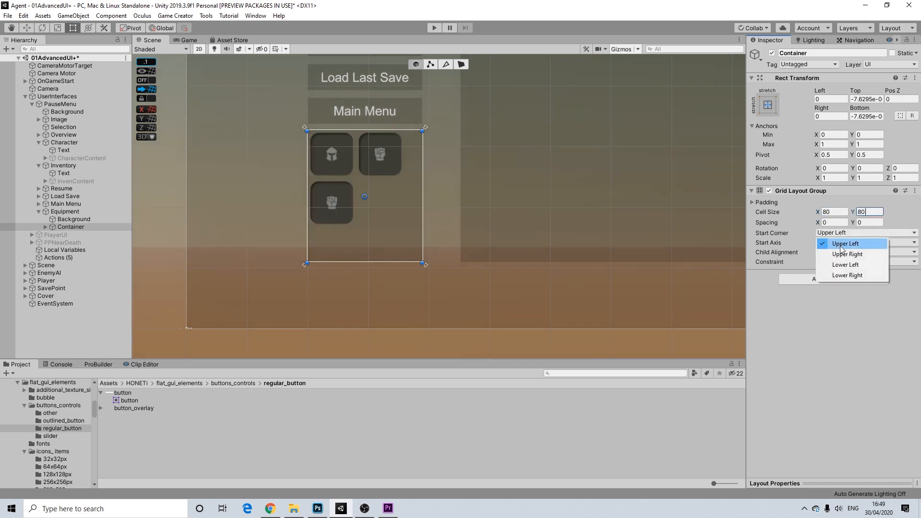
left_click(846, 244)
left_click(847, 252)
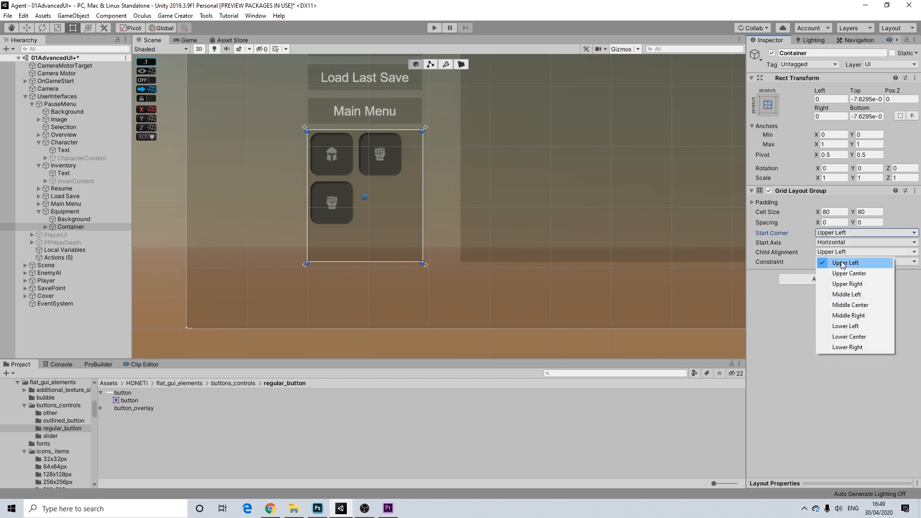
left_click(852, 306)
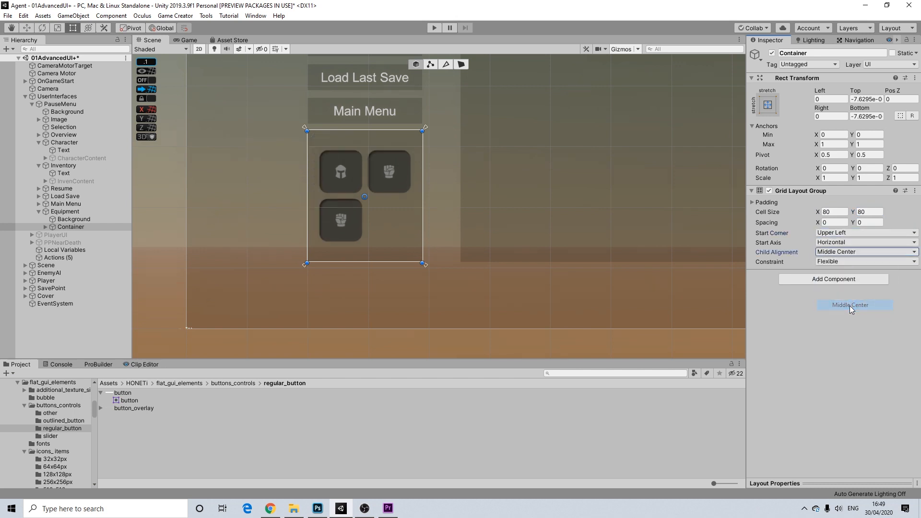
Try a Cell Size of 85 on X and 85 on Y for the Container's grid and check the slots' fit
left_click(834, 211)
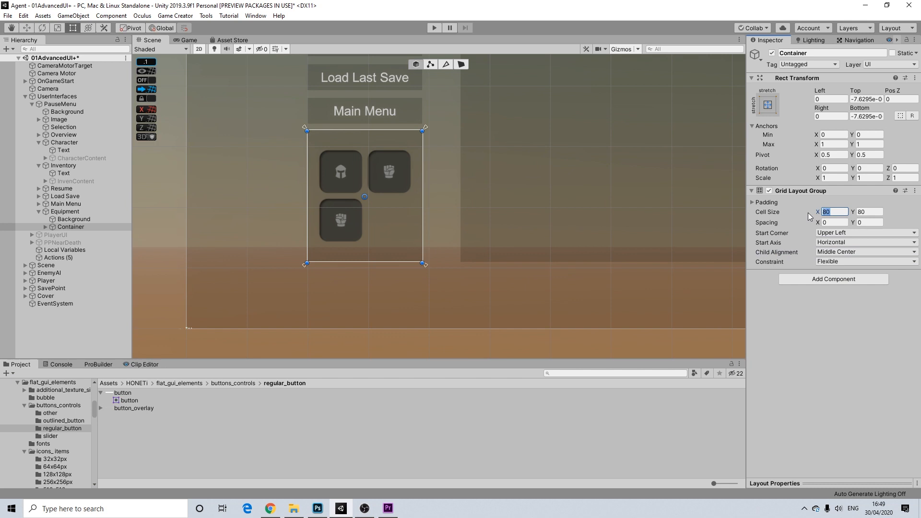
type("85")
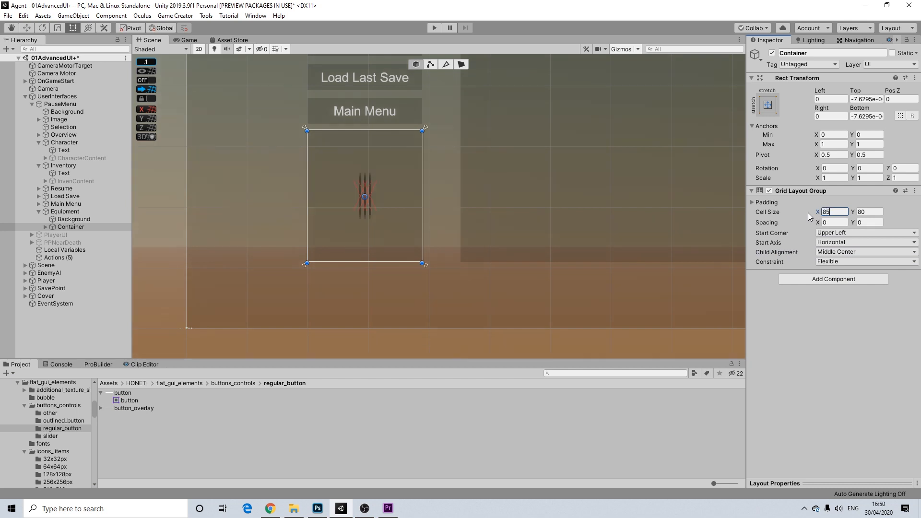
left_click(859, 211)
type("85")
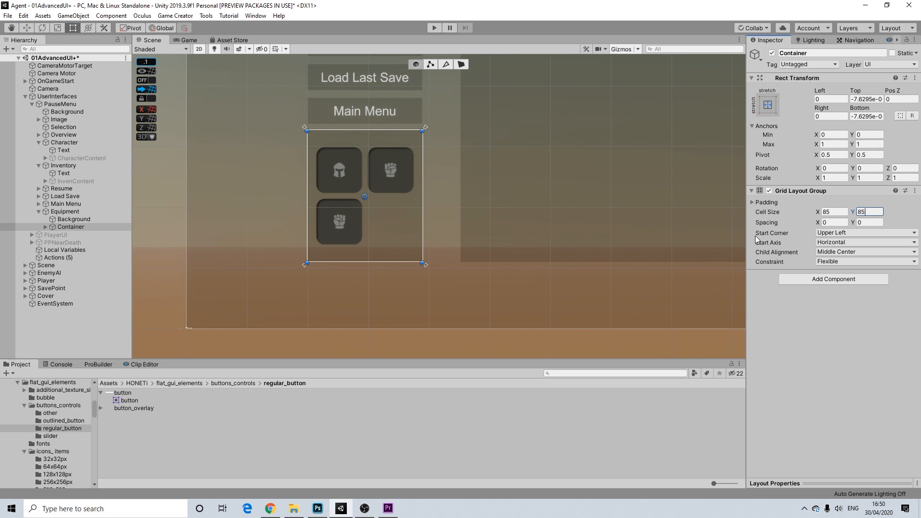
scroll(360, 168, "up", 1)
left_click(358, 173)
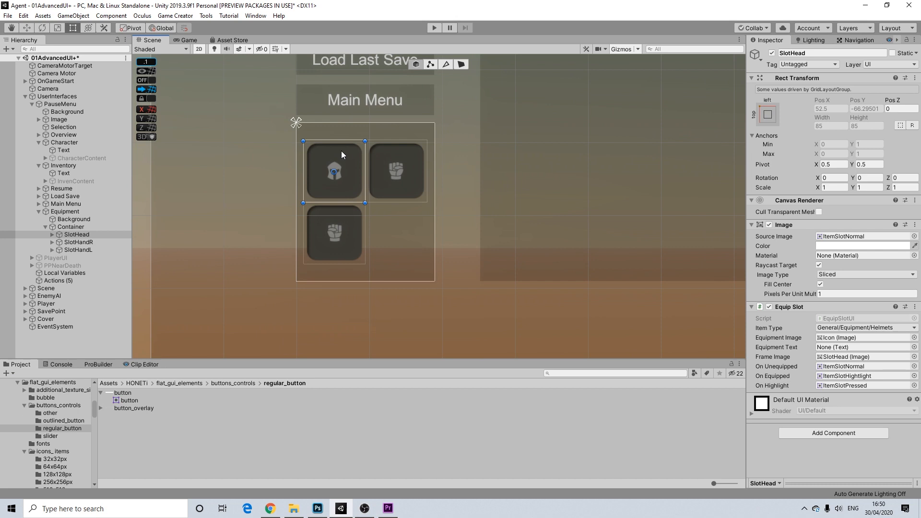
scroll(418, 182, "down", 1)
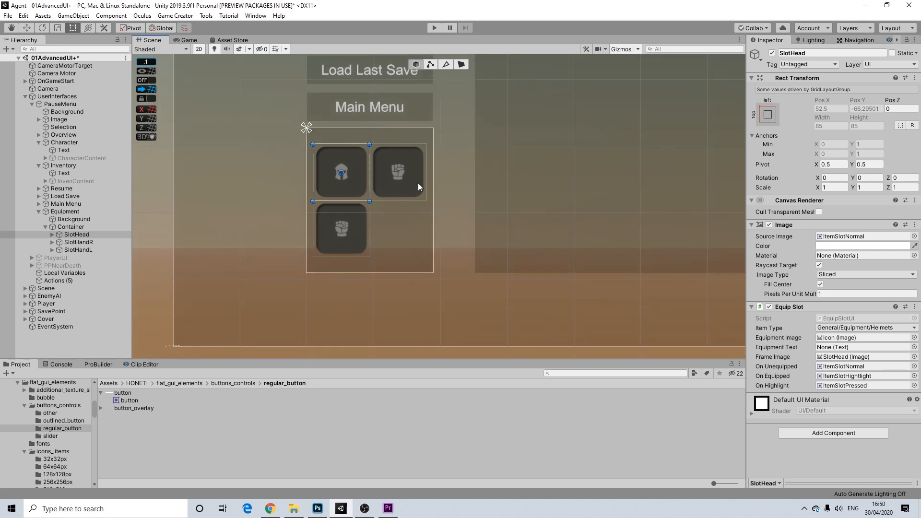
Set the Container's grid Cell Size to 80 on both axes and its Spacing to 5 on both axes
left_click(72, 227)
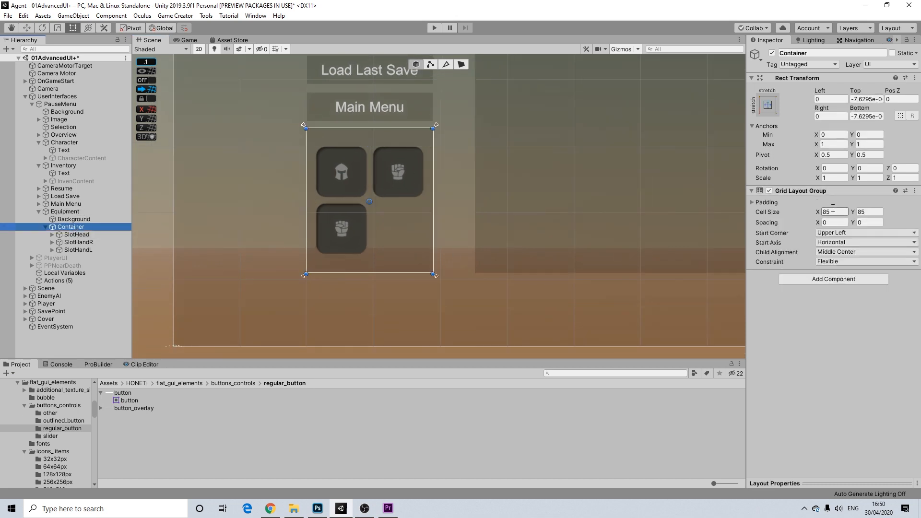
left_click(828, 211)
type("80")
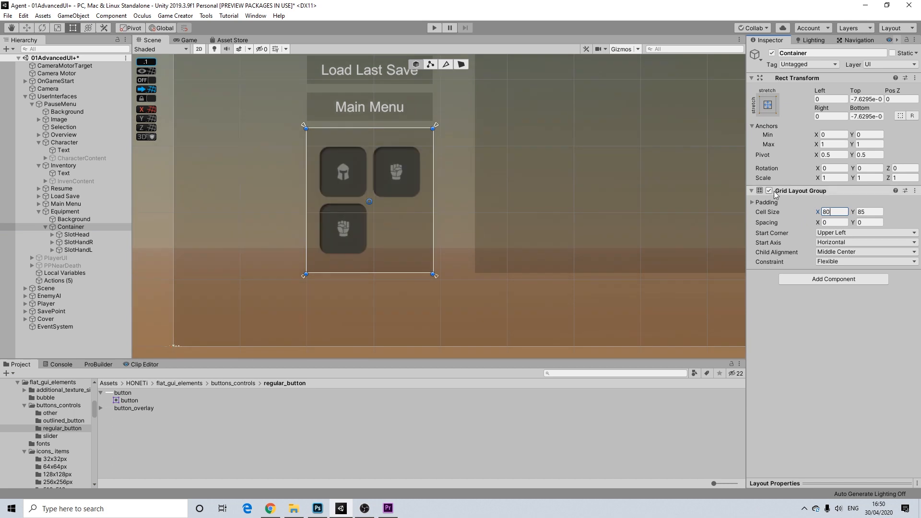
key("Tab")
type("80")
key("Tab")
type("5")
key("Tab")
type("5")
mouse_move(409, 211)
middle_mouse_down()
mouse_move(393, 210)
mouse_move(403, 208)
middle_mouse_up()
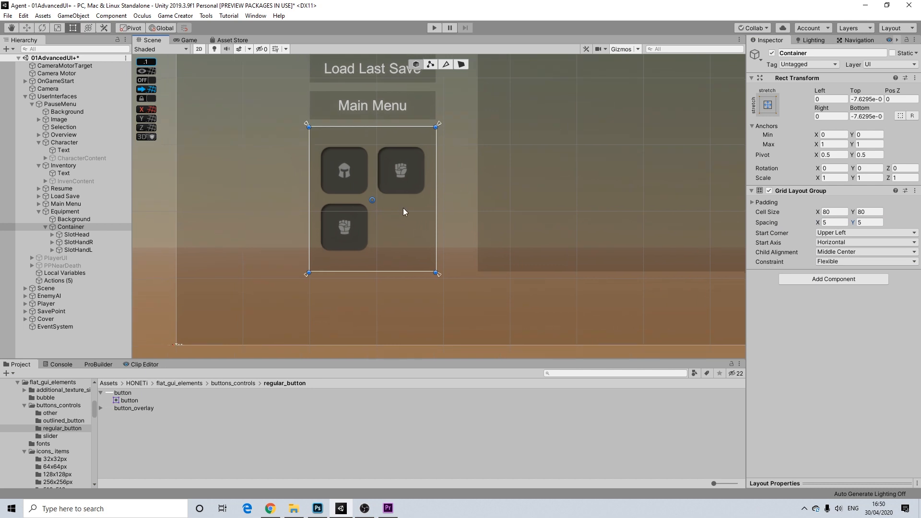
Reorder the Container's equipment slots as SlotHandL, SlotHandR and SlotHead
scroll(404, 208, "up", 2)
left_click(360, 182)
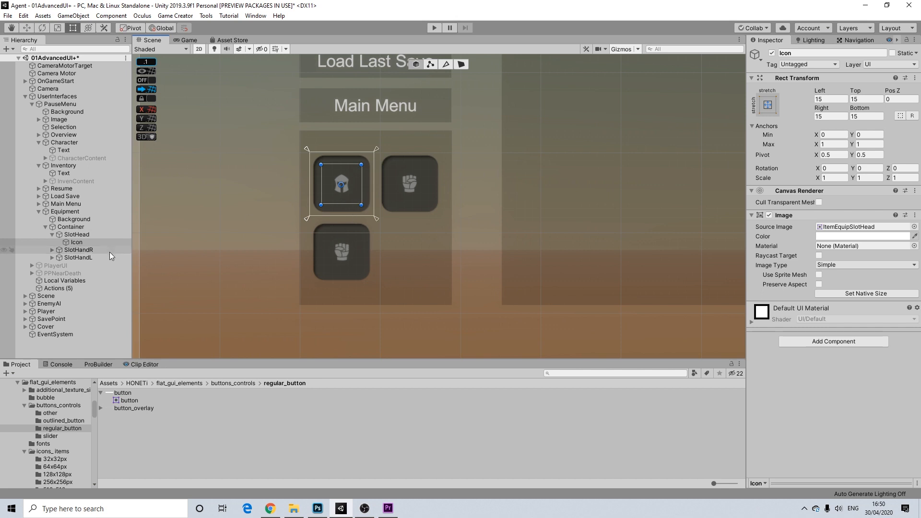
left_click(71, 257)
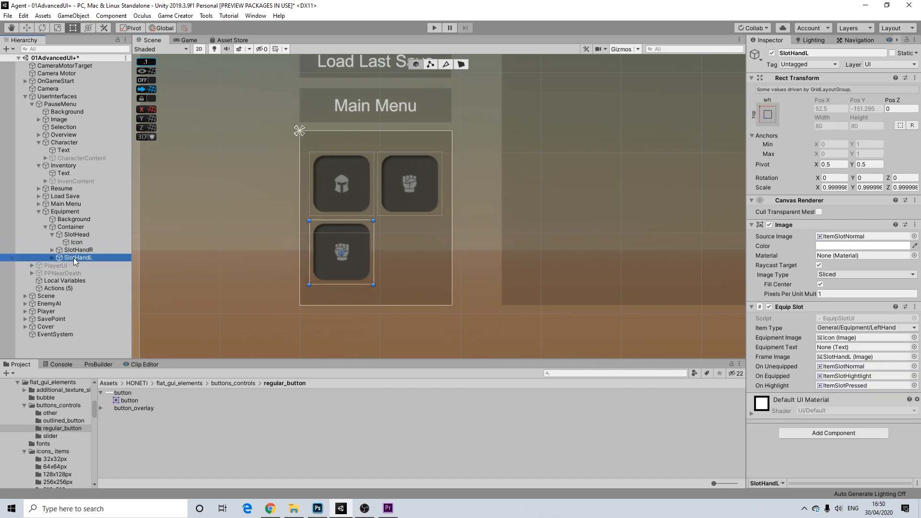
left_click(53, 234)
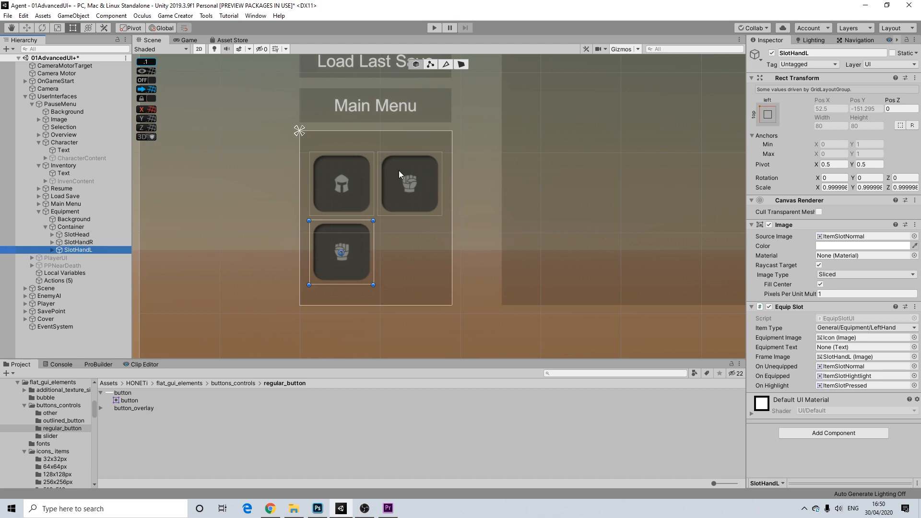
mouse_move(83, 250)
left_mouse_down()
mouse_move(82, 233)
mouse_move(81, 240)
left_mouse_up()
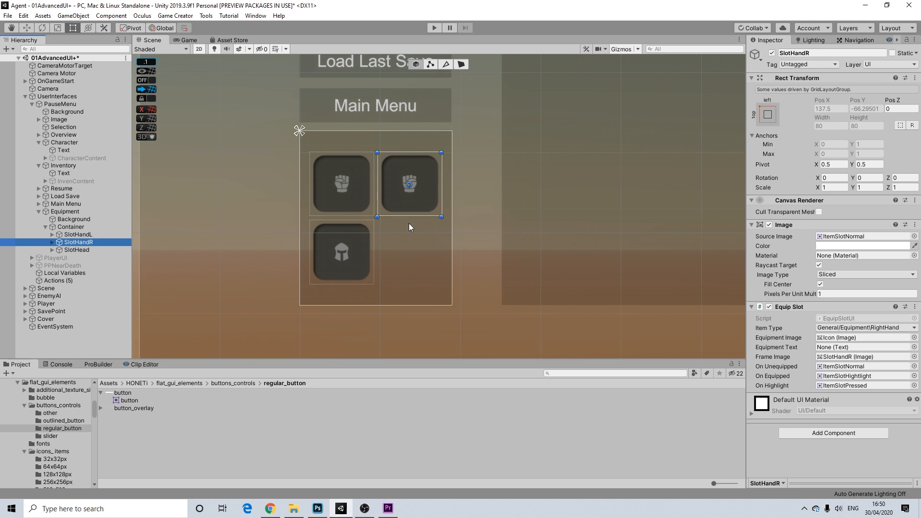
Examine the arrangement of the hand and head slots in the grid and how it sits within the pause menu
scroll(422, 236, "down", 3)
scroll(432, 230, "up", 2)
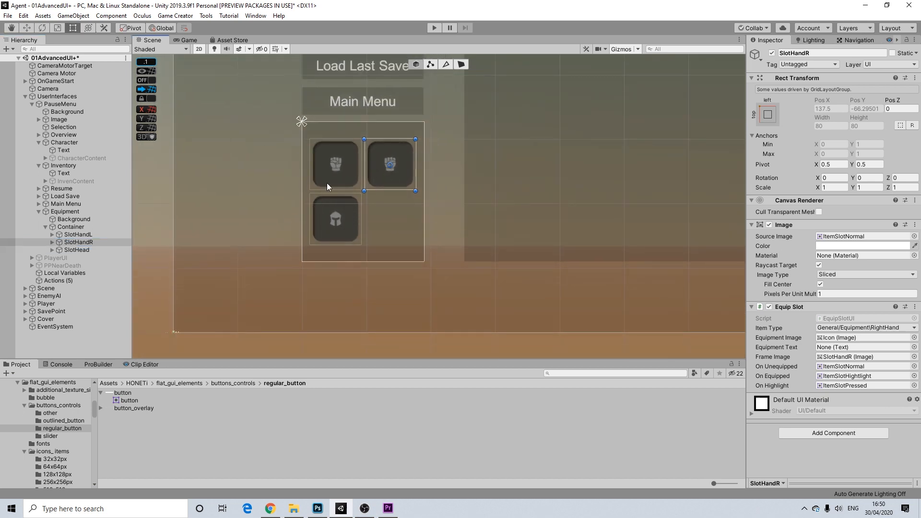
scroll(341, 183, "up", 1)
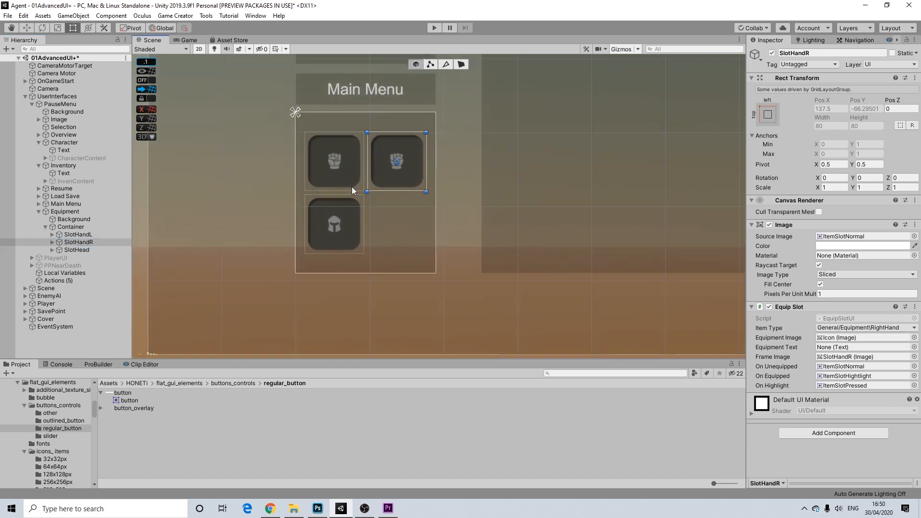
scroll(424, 205, "down", 1)
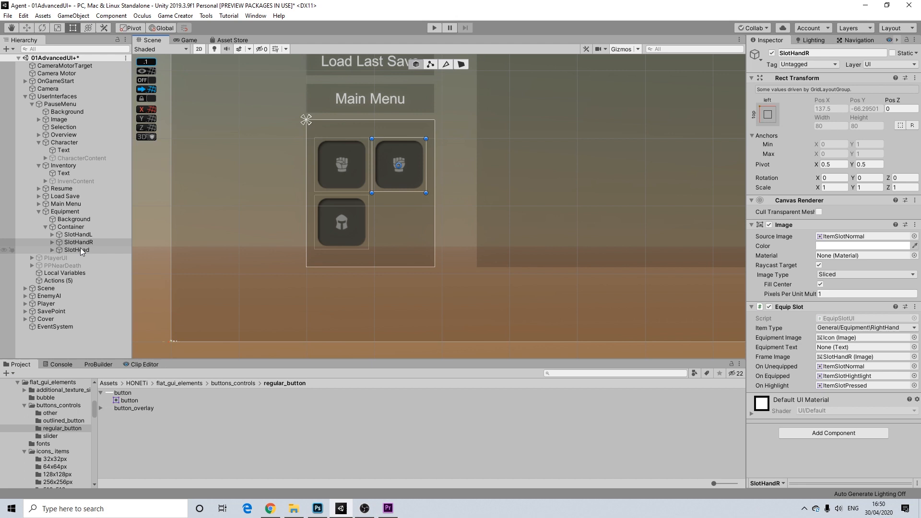
left_click(85, 236)
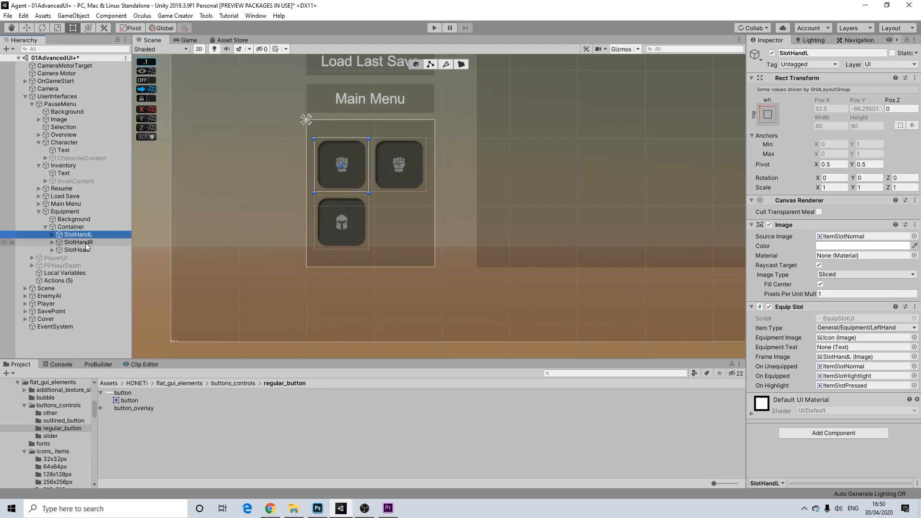
left_click(86, 243)
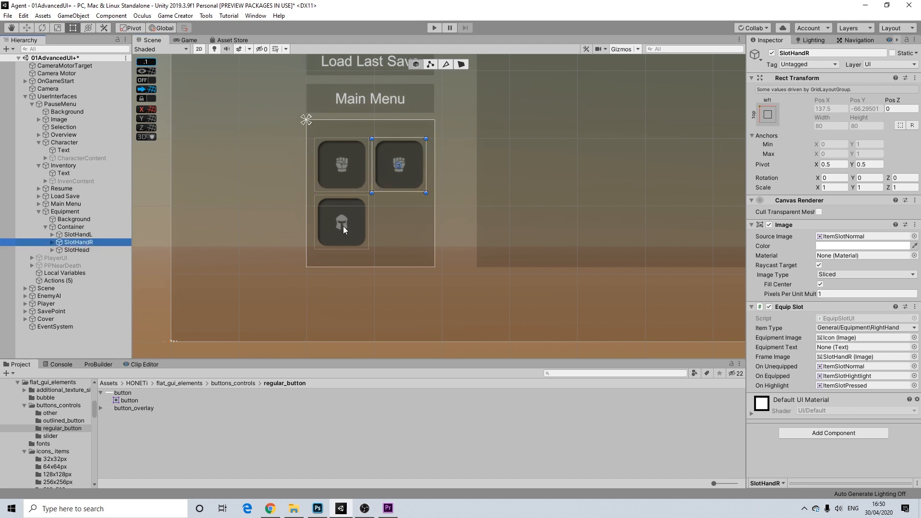
scroll(348, 226, "down", 4)
middle_click_drag(405, 227, 369, 235)
scroll(371, 226, "up", 4)
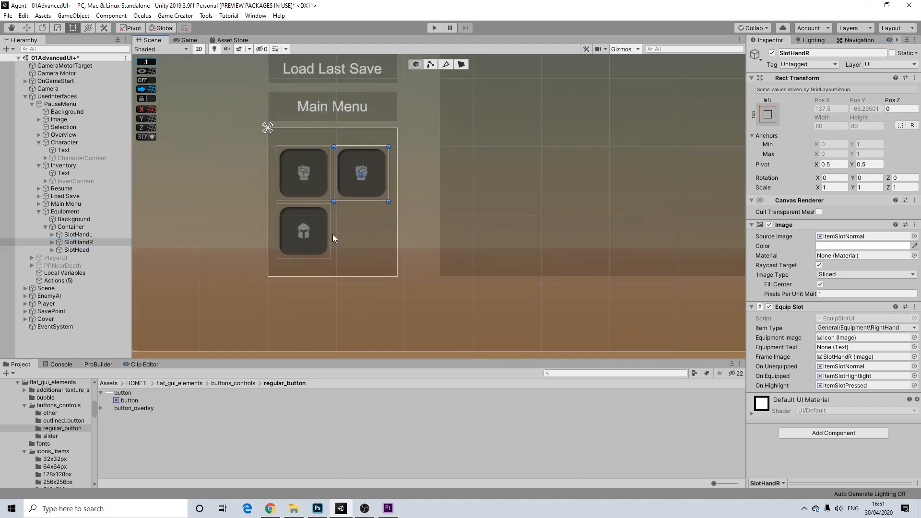
Review the SlotHandL image settings and open the outlined_button folder inside buttons_controls for replacement sprites
left_click(75, 228)
left_click(77, 234)
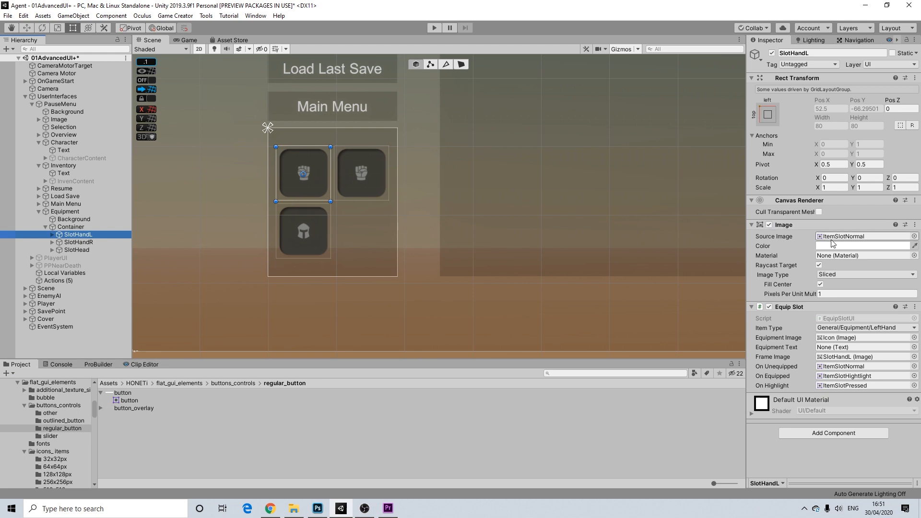
scroll(475, 235, "down", 2)
scroll(642, 213, "down", 2)
middle_click_drag(644, 210, 489, 220)
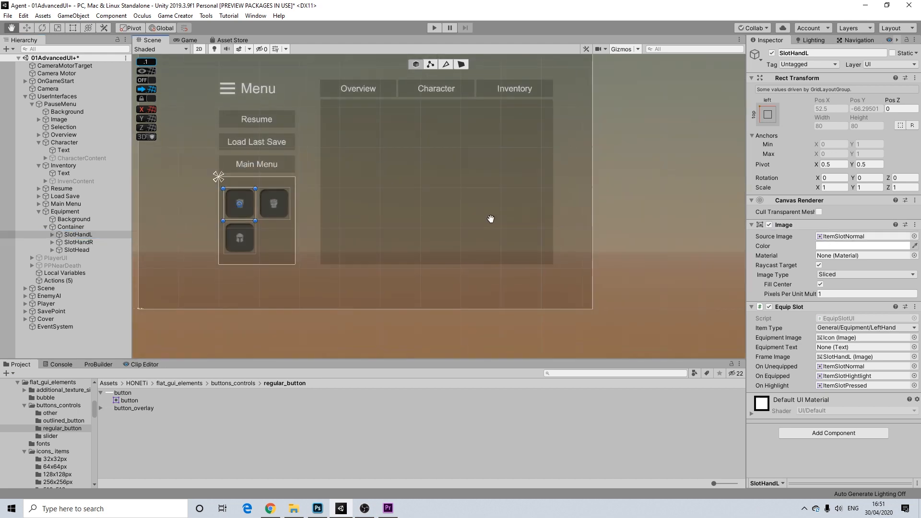
scroll(532, 220, "down", 2)
left_click(226, 384)
middle_click_drag(258, 243, 317, 232)
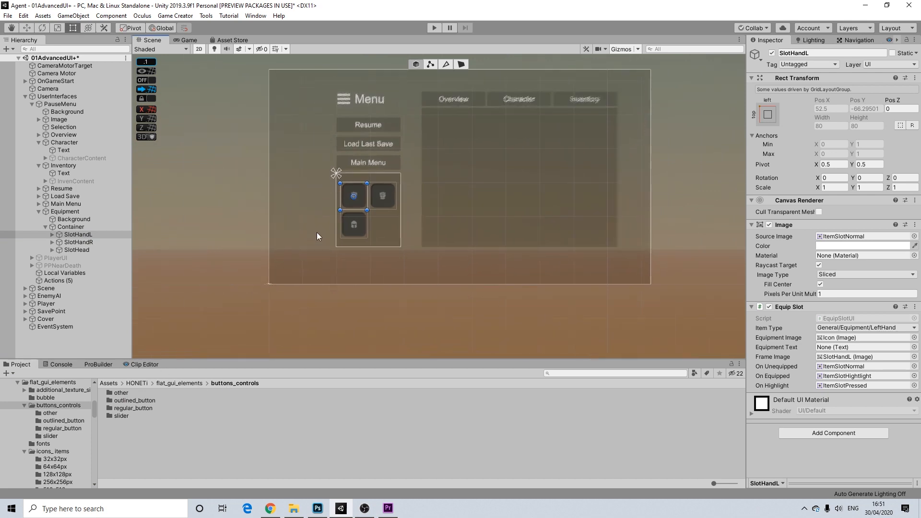
scroll(353, 230, "up", 6)
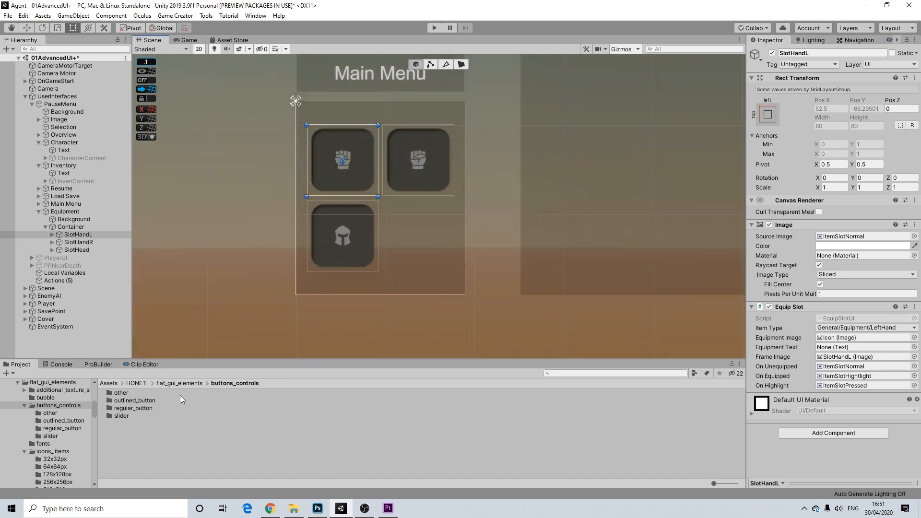
double_click(133, 401)
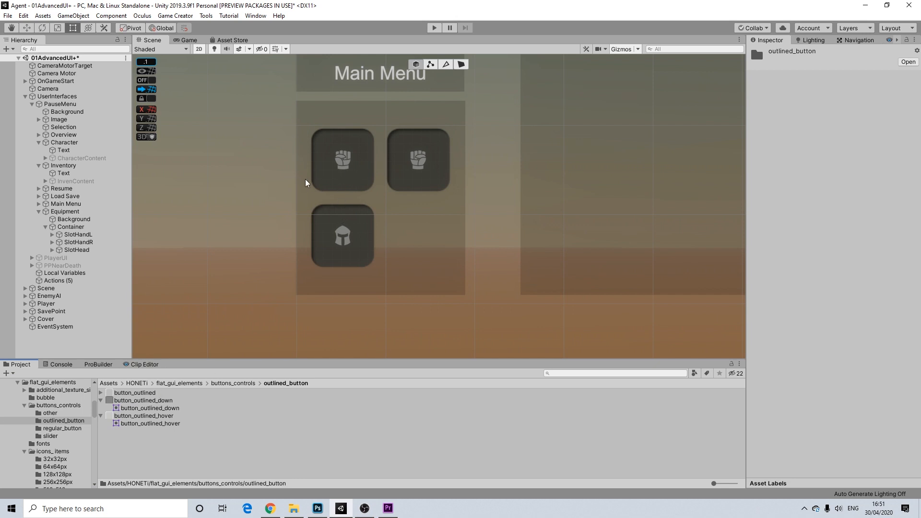
Assign button_outlined_down to SlotHandL's Source Image and On Unequipped, button_outlined to On Equipped, and button_outlined_hover to On Highlight
left_click(360, 176)
left_click(79, 235)
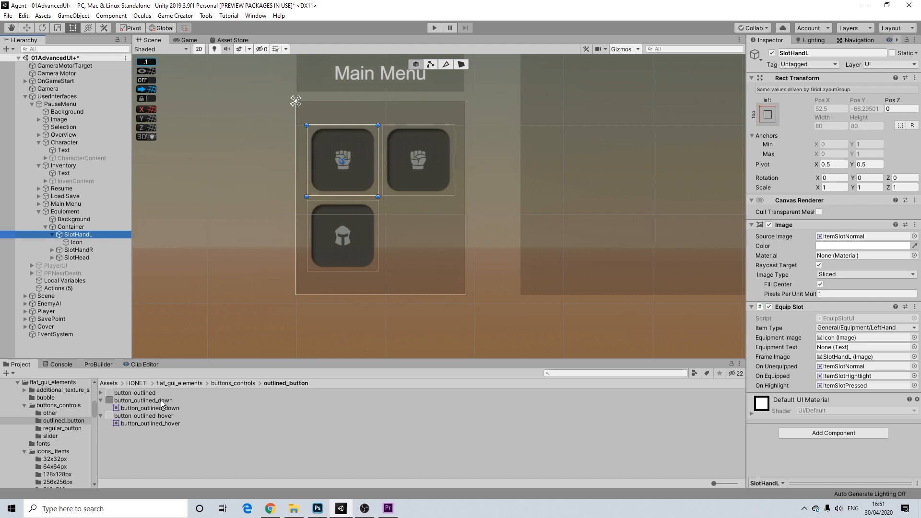
left_click_drag(162, 403, 867, 242)
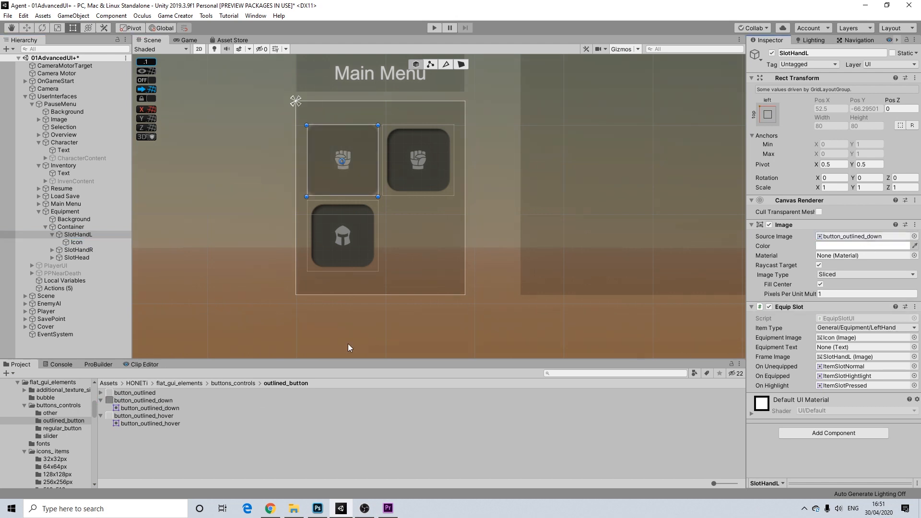
left_click_drag(163, 404, 832, 371)
left_click_drag(153, 416, 850, 386)
left_click_drag(144, 392, 873, 380)
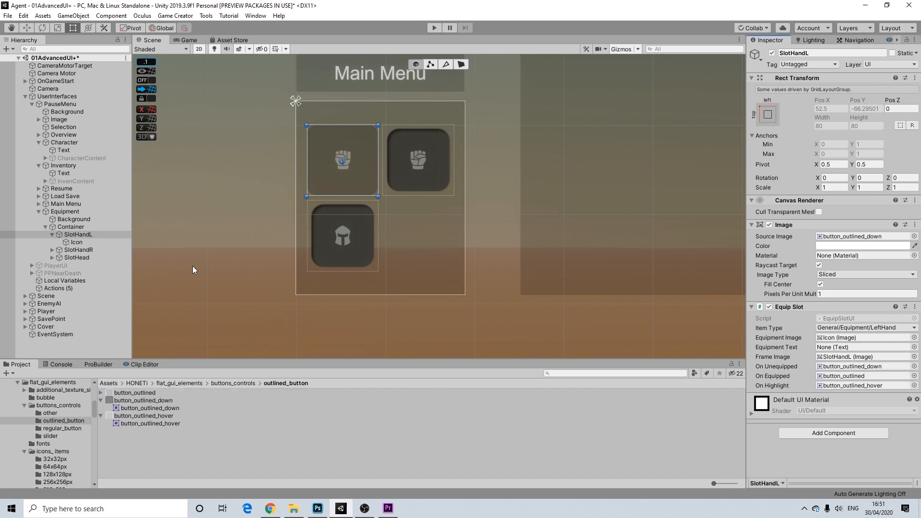
Give SlotHandR button_outlined_down as Source Image and On Unequipped, button_outlined as On Equipped, and button_outlined_hover as On Highlight
left_click(407, 188)
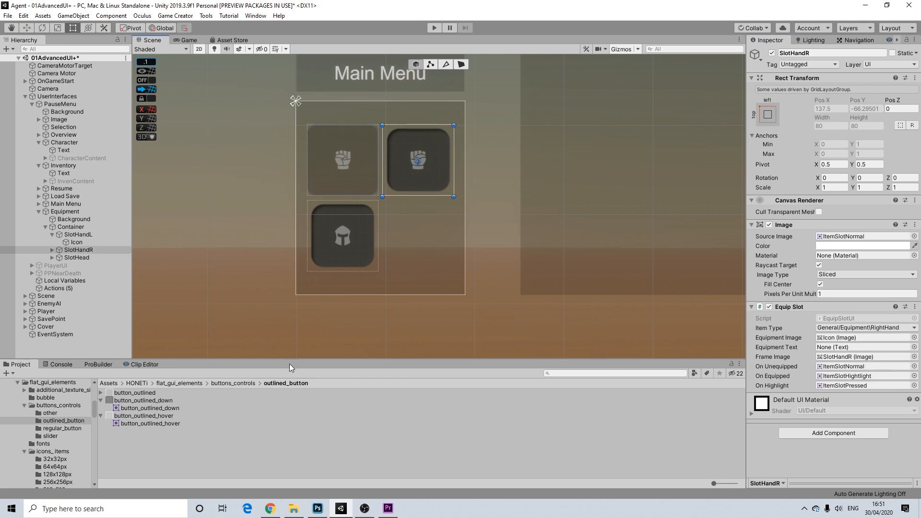
left_click_drag(144, 400, 859, 242)
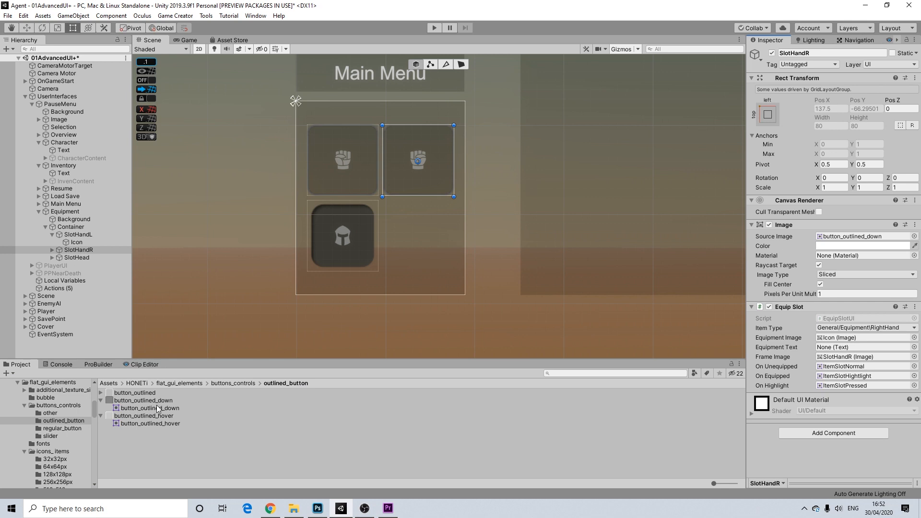
left_click_drag(155, 415, 849, 390)
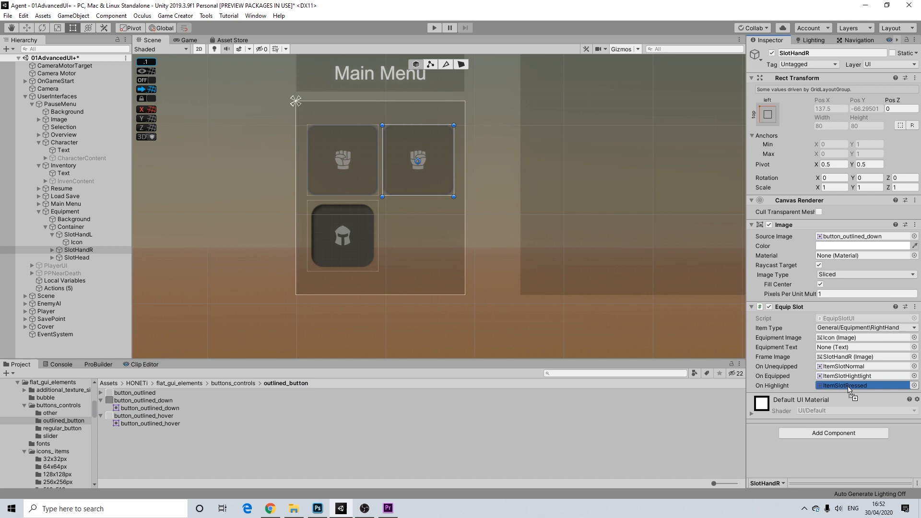
left_click_drag(849, 389, 849, 390)
left_click_drag(139, 392, 851, 376)
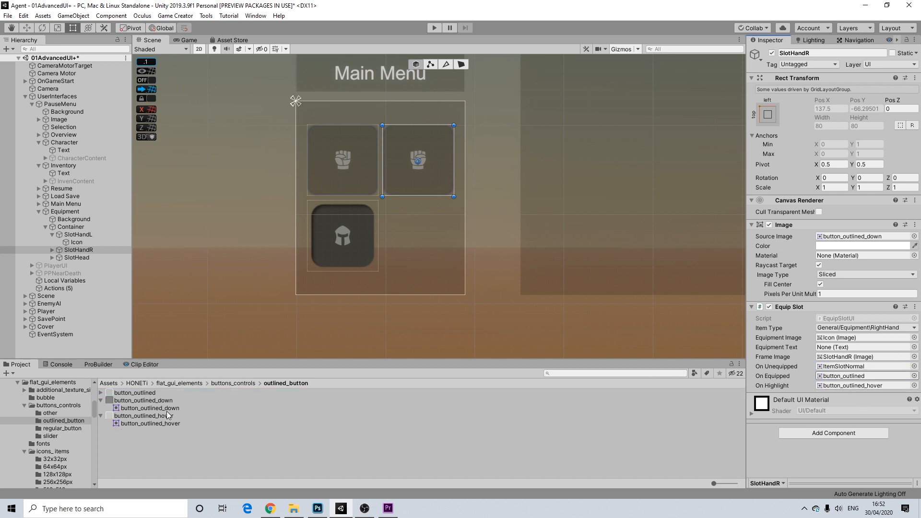
left_click_drag(169, 402, 861, 368)
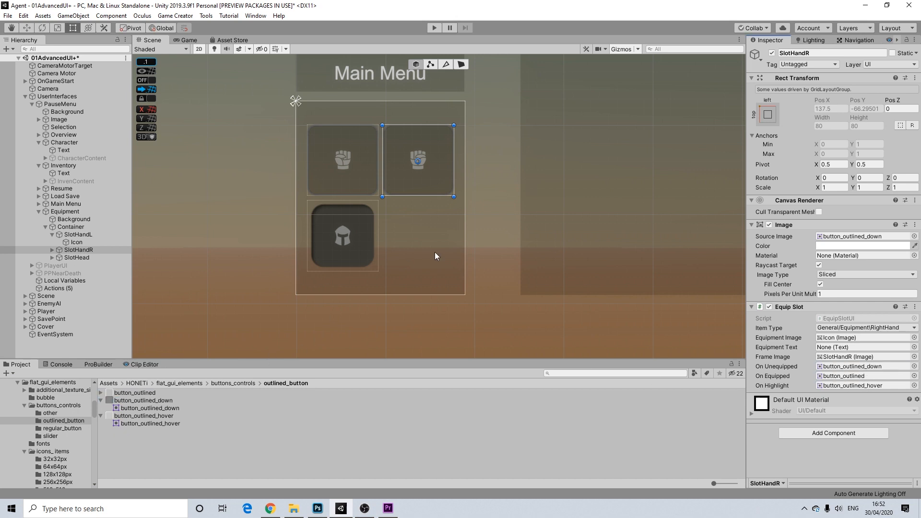
Give SlotHead button_outlined_down as Source Image and On Unequipped, button_outlined as On Equipped, and button_outlined_hover as On Highlight
left_click(365, 216)
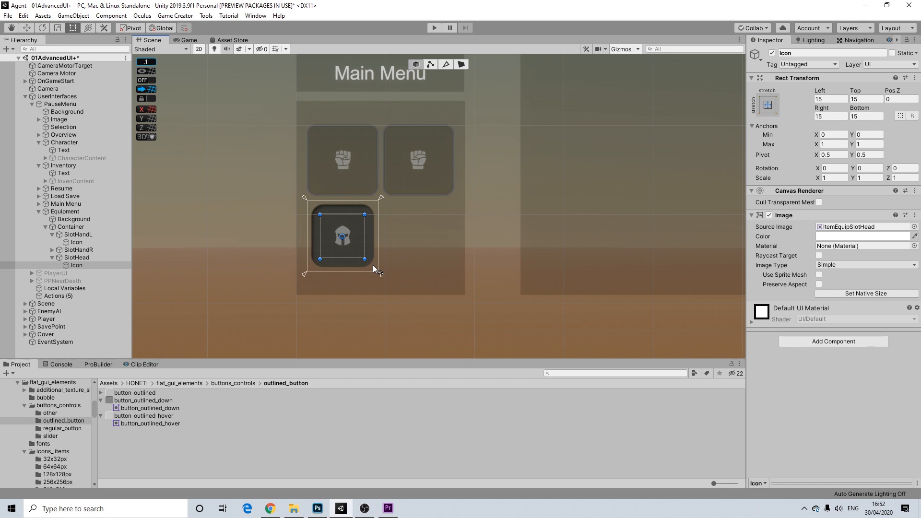
left_click(82, 259)
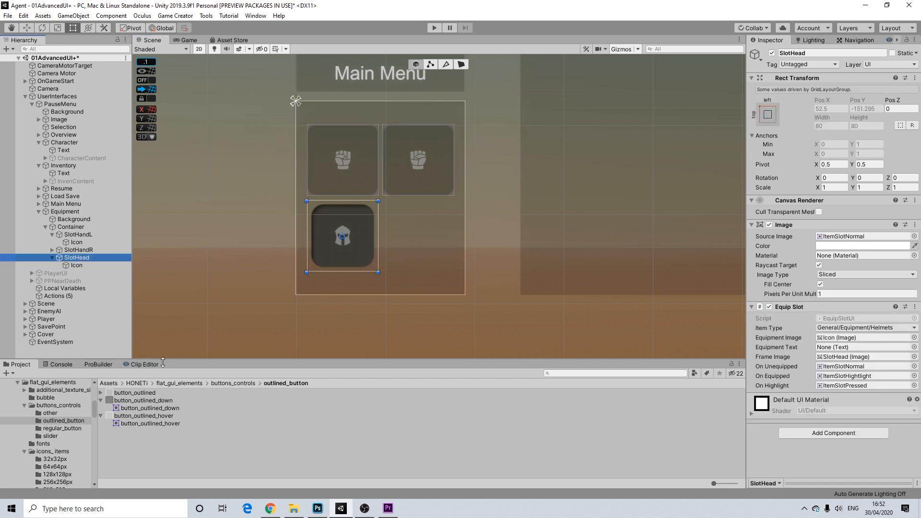
left_click_drag(143, 402, 848, 243)
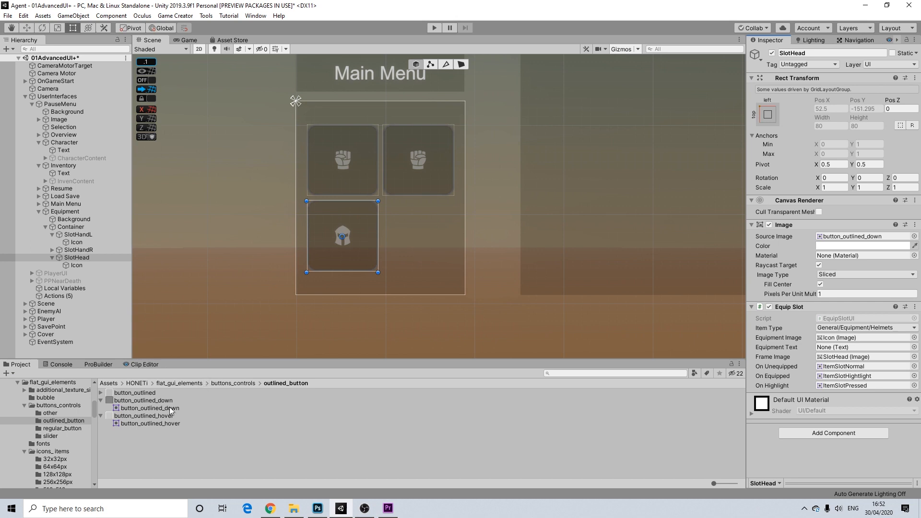
left_click_drag(167, 402, 851, 369)
left_click_drag(162, 424, 856, 390)
left_click_drag(150, 393, 857, 376)
left_click(752, 413)
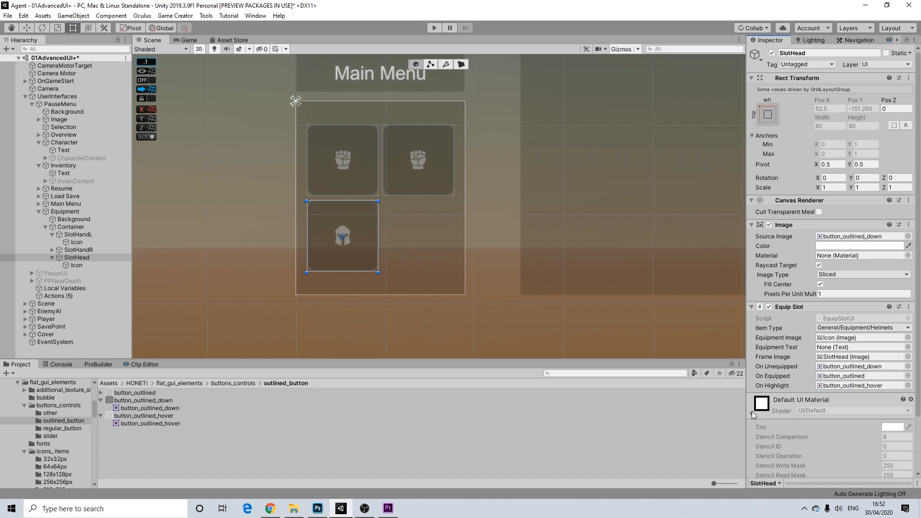
left_click(752, 413)
Examine how the three restyled equipment slots look within the whole pause menu
scroll(419, 308, "down", 5)
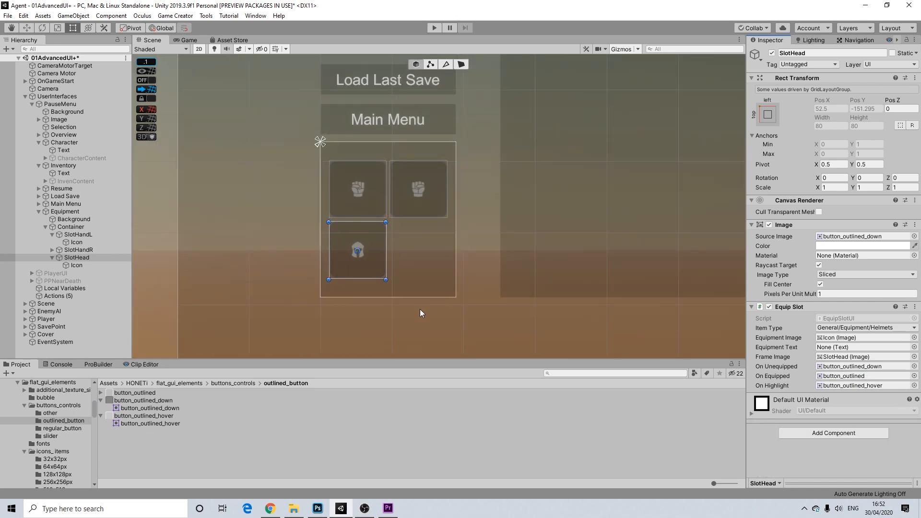
scroll(382, 259, "up", 8)
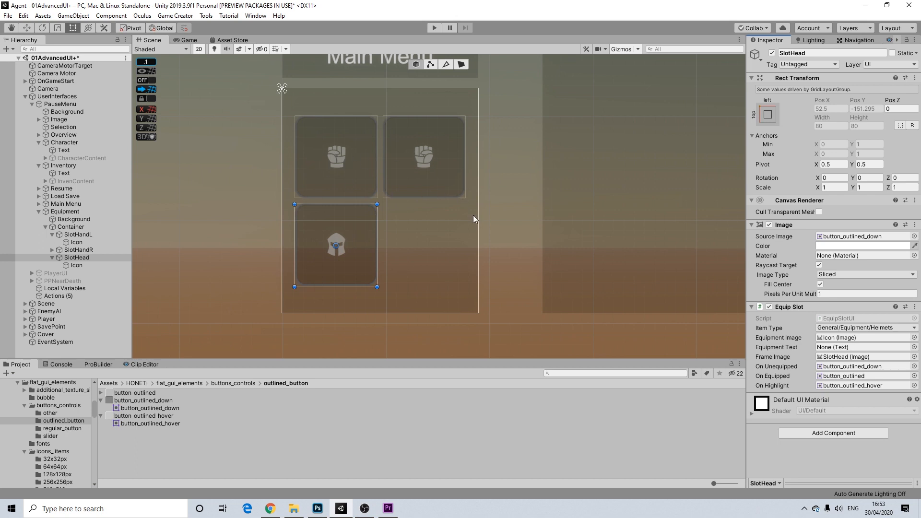
left_click(502, 234)
scroll(511, 252, "down", 5)
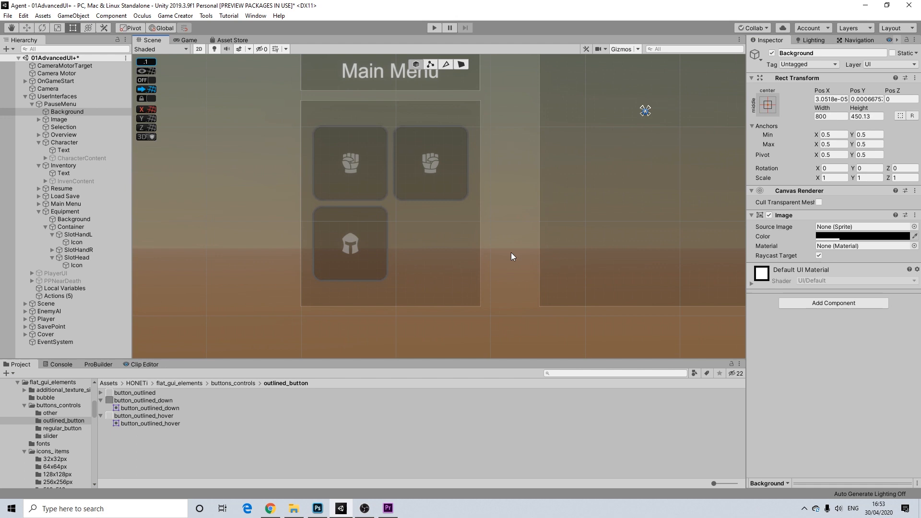
key("q")
scroll(519, 303, "down", 7)
middle_click_drag(555, 303, 559, 272)
scroll(466, 285, "up", 4)
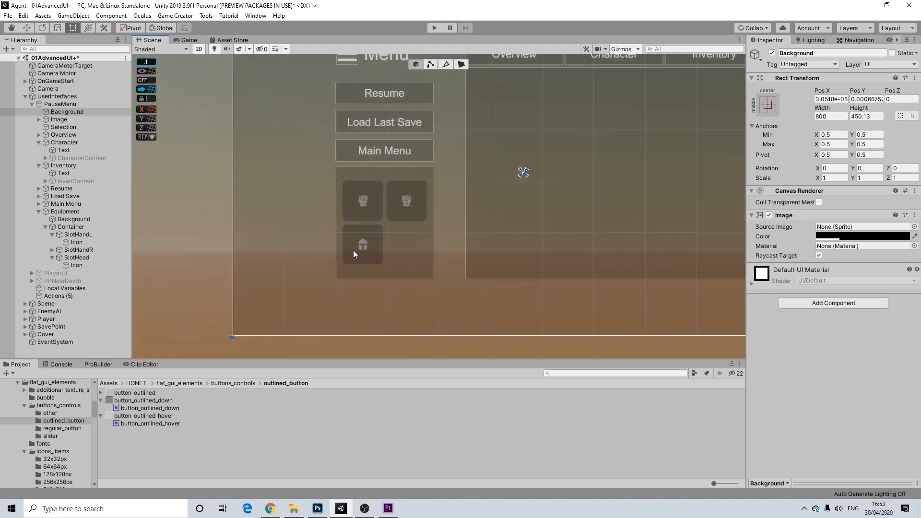
scroll(352, 249, "up", 10)
Inspect the image colour of SlotHead's Icon, leaving it as it is, and review the whole menu
left_click(379, 243)
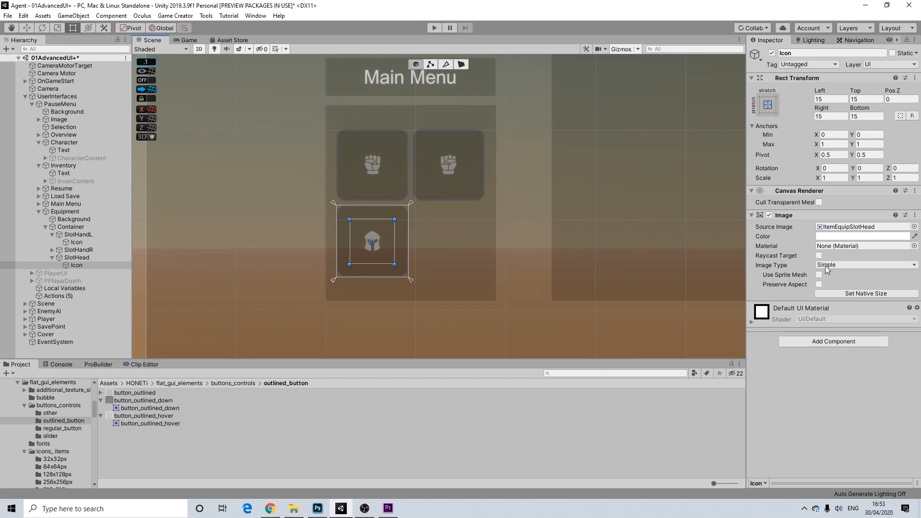
left_click(859, 238)
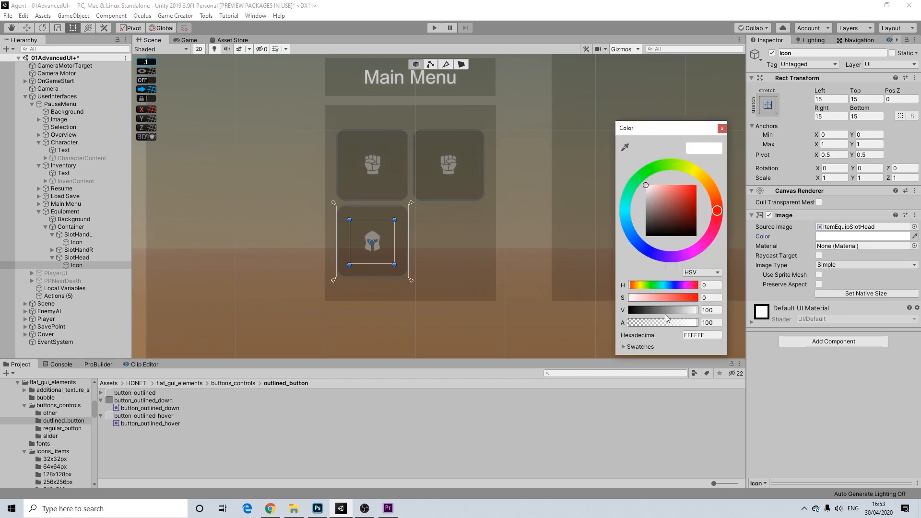
left_click(722, 128)
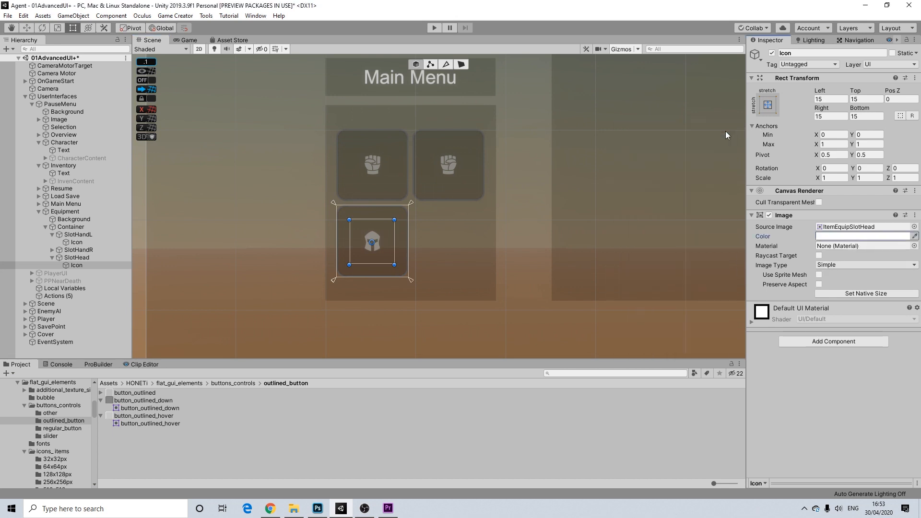
scroll(528, 300, "down", 1)
scroll(527, 301, "down", 5)
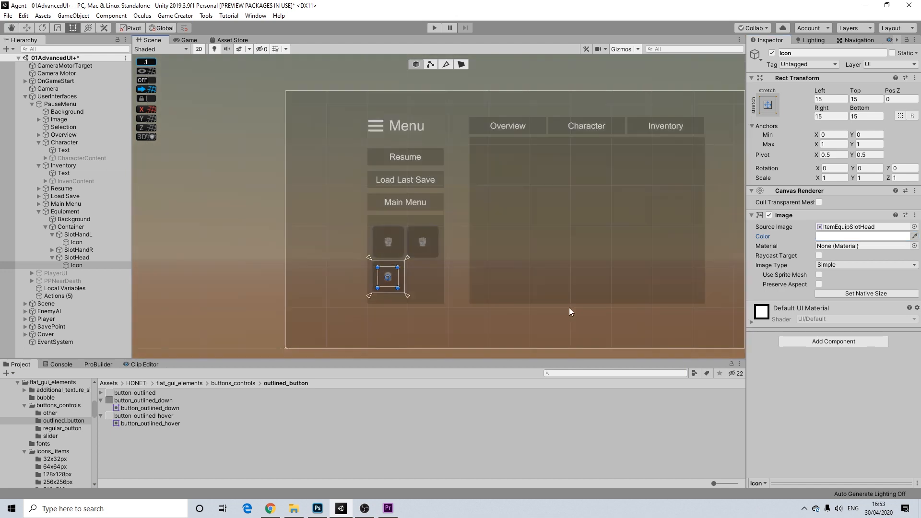
left_click(656, 222)
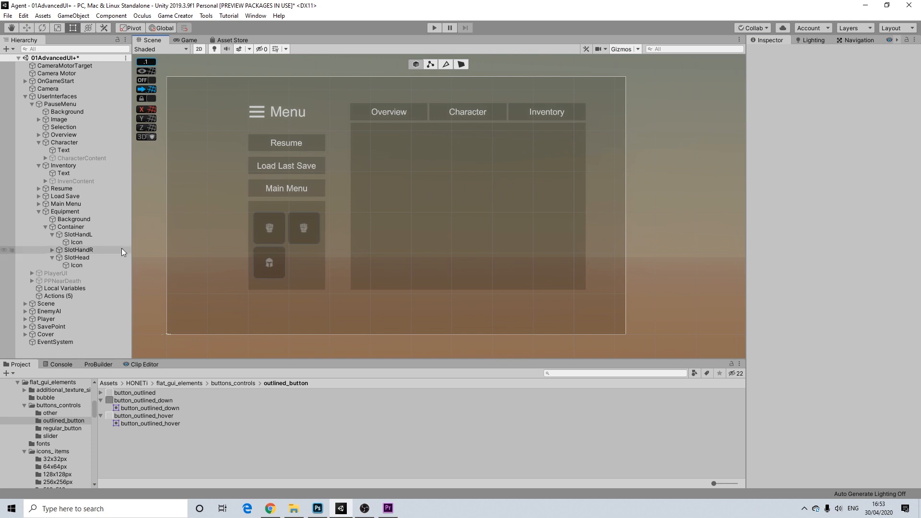
Collapse the Character, Inventory and Equipment groups under PauseMenu and select the Equipment object
left_click(39, 143)
left_click(39, 150)
left_click(39, 181)
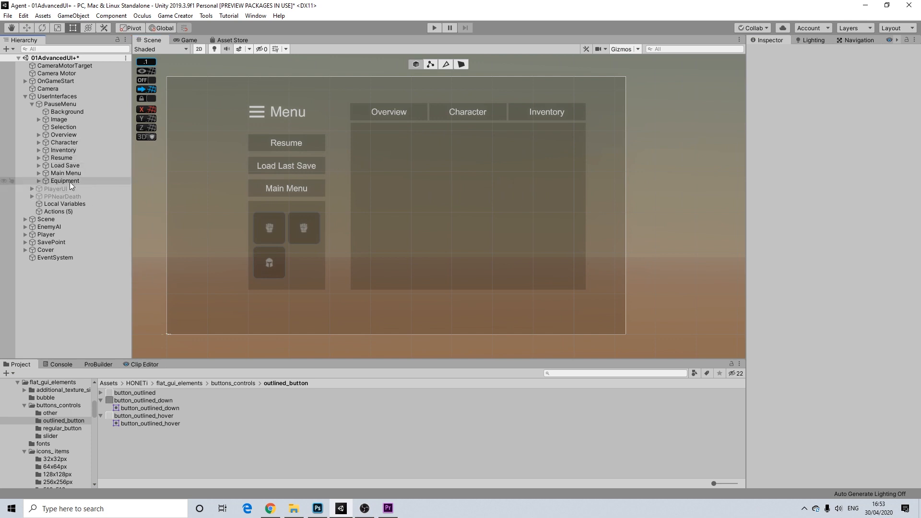
left_click(71, 181)
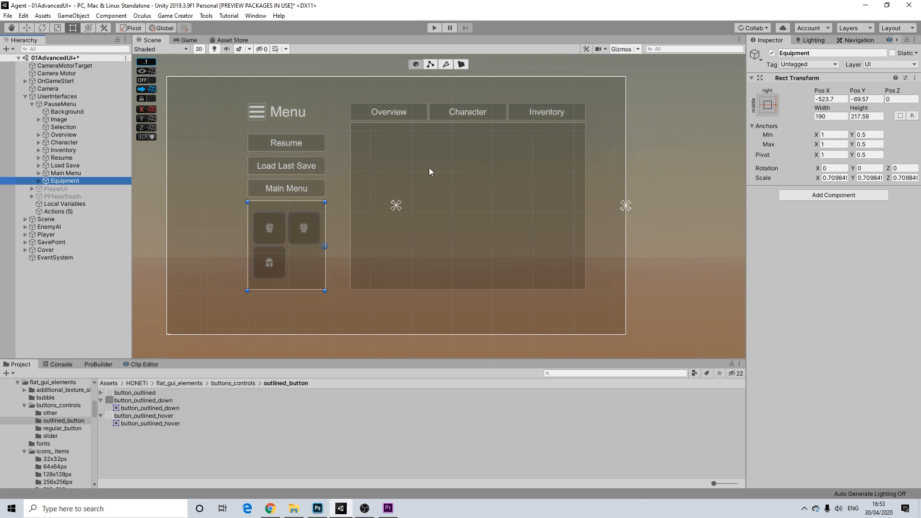
Deactivate the PauseMenu object and activate the PlayerUI object
left_click(55, 104)
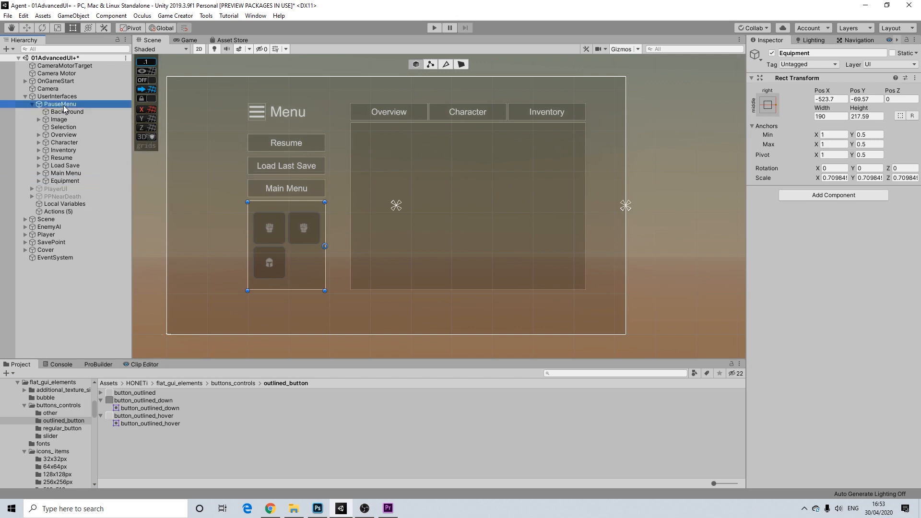
left_click(771, 53)
left_click(58, 190)
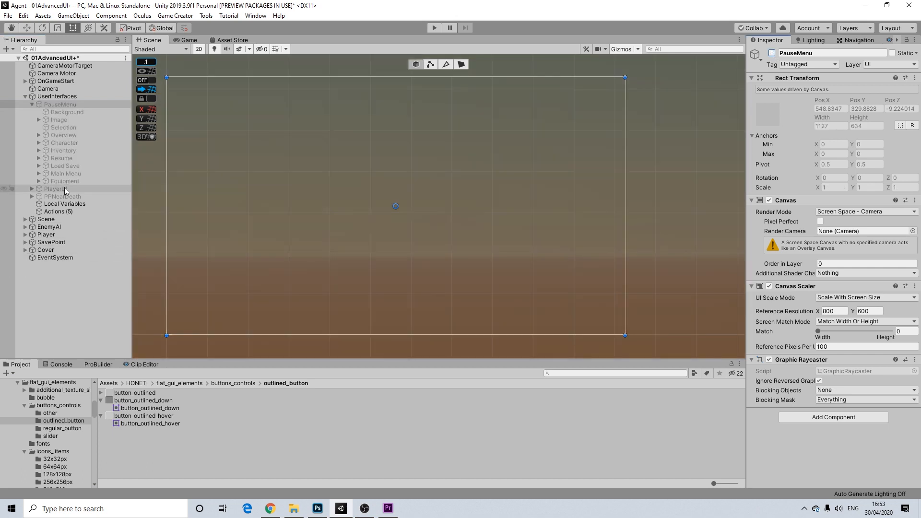
left_click(772, 53)
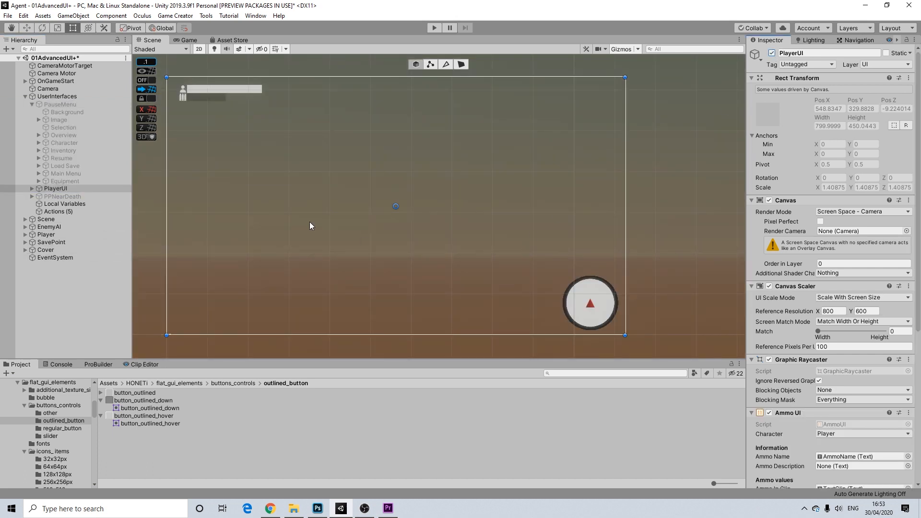
Run the game, open the pause menu, view its Overview, Character and Inventory pages, and resume play
left_click(433, 28)
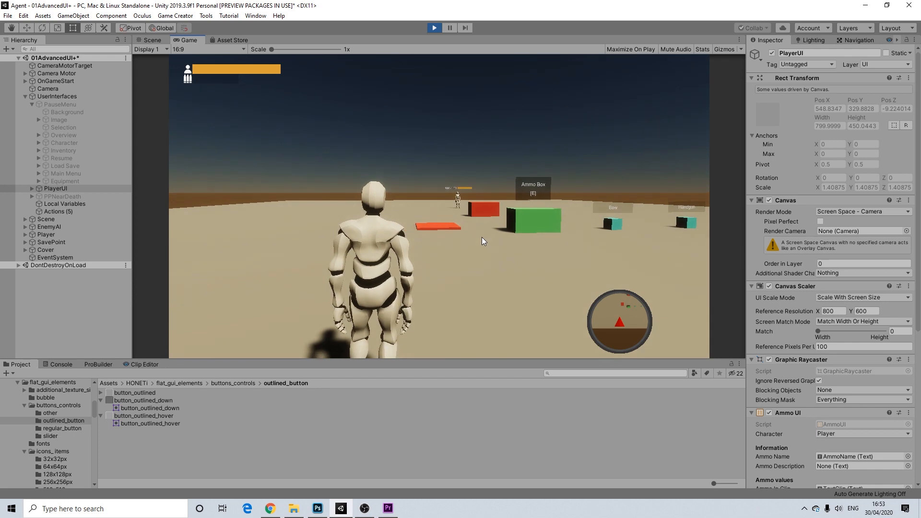
key("Escape")
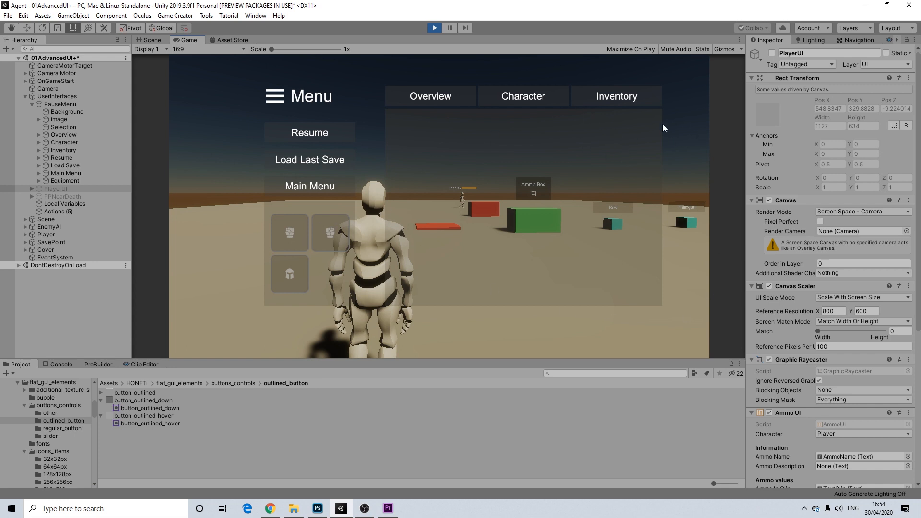
left_click(425, 96)
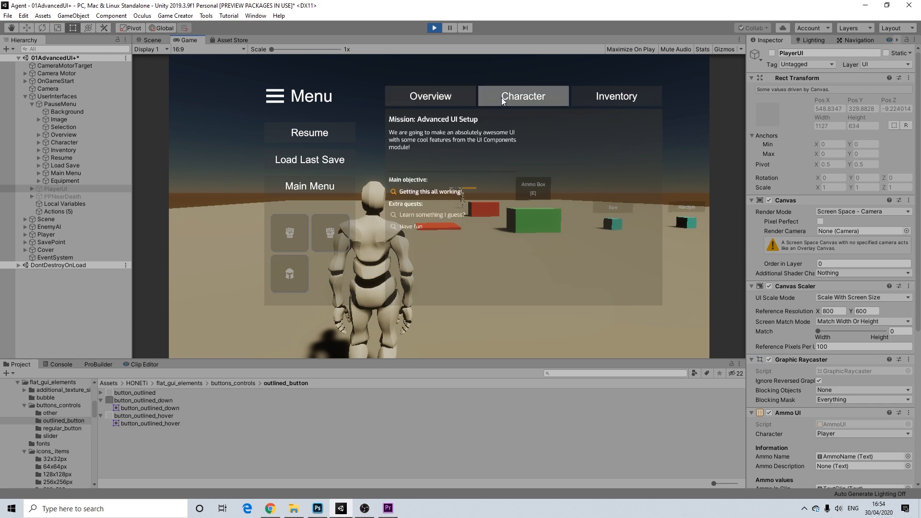
left_click(526, 98)
left_click(617, 97)
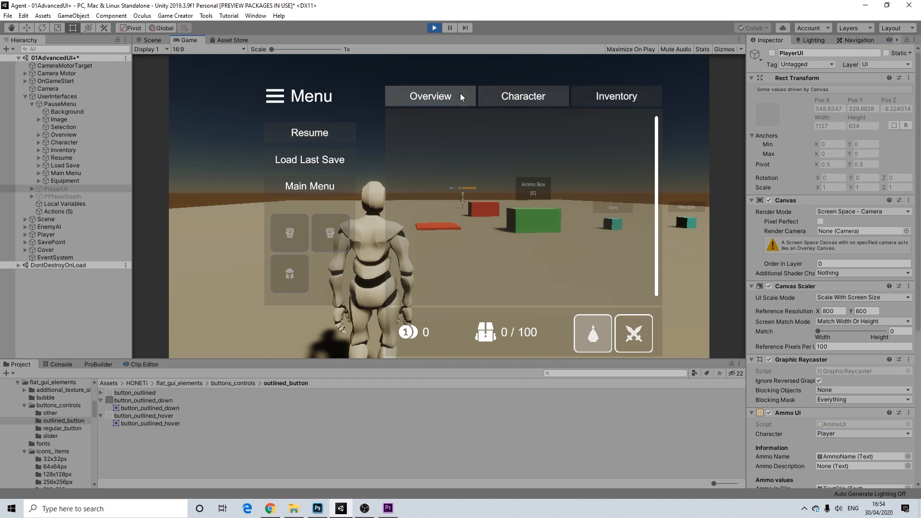
left_click(326, 137)
Test reopening and resuming from the pause menu several times, checking the Inventory page, and stop the game
key("Escape")
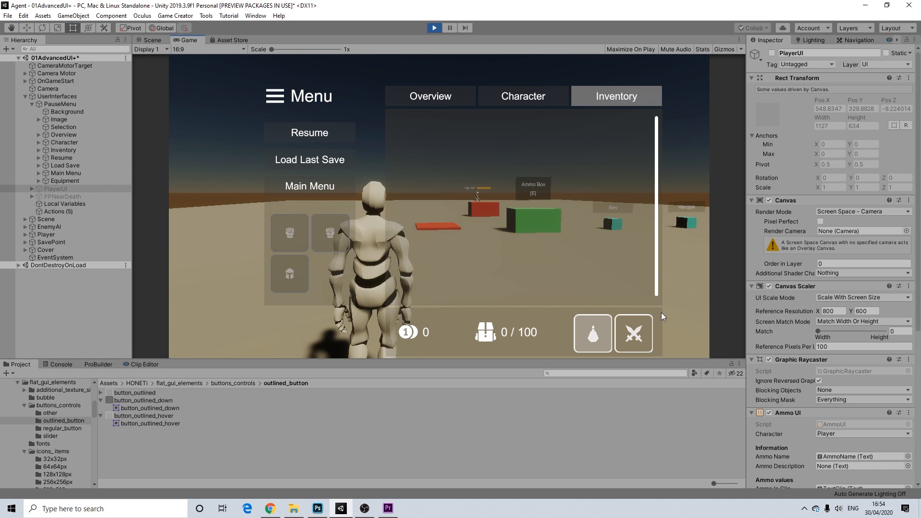
left_click(296, 134)
key("Escape")
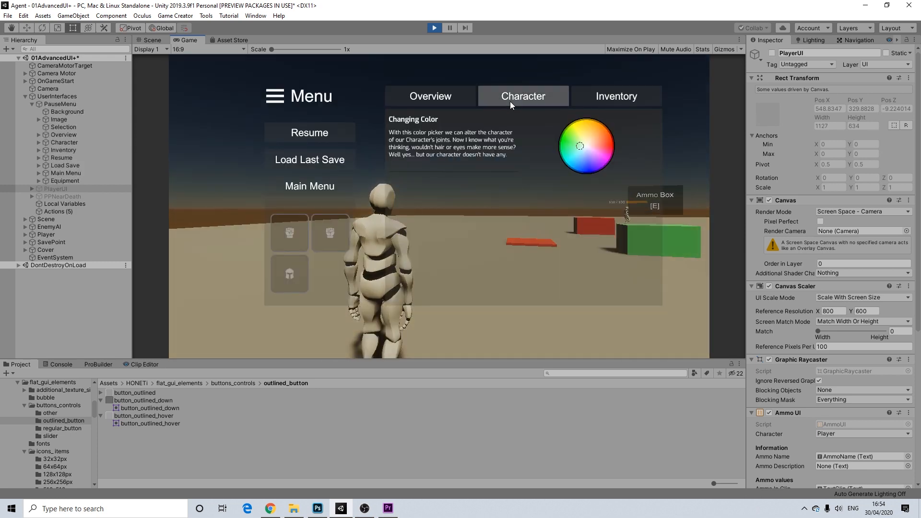
left_click(611, 97)
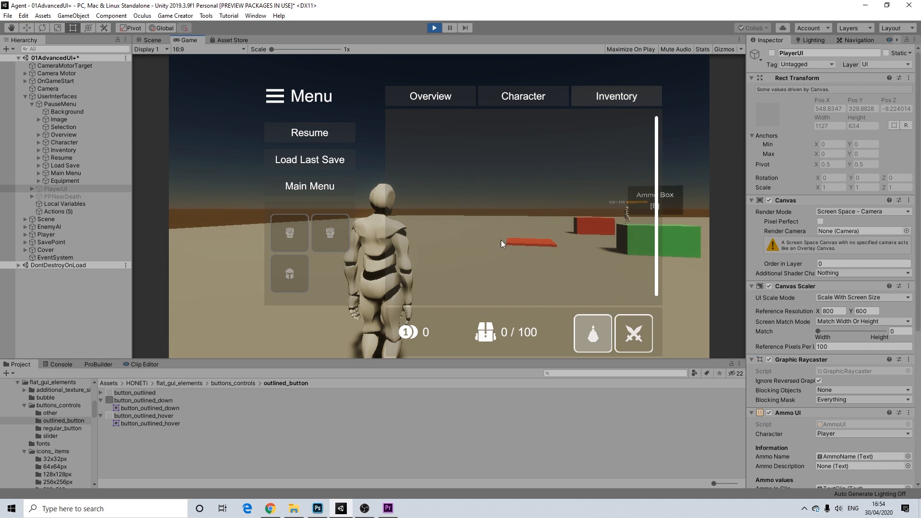
left_click(322, 132)
key("Escape")
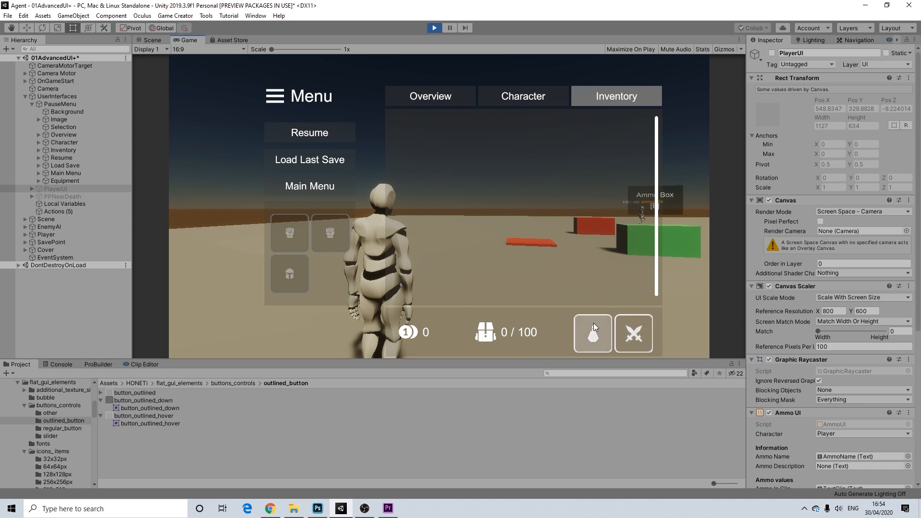
left_click(298, 130)
key("Escape")
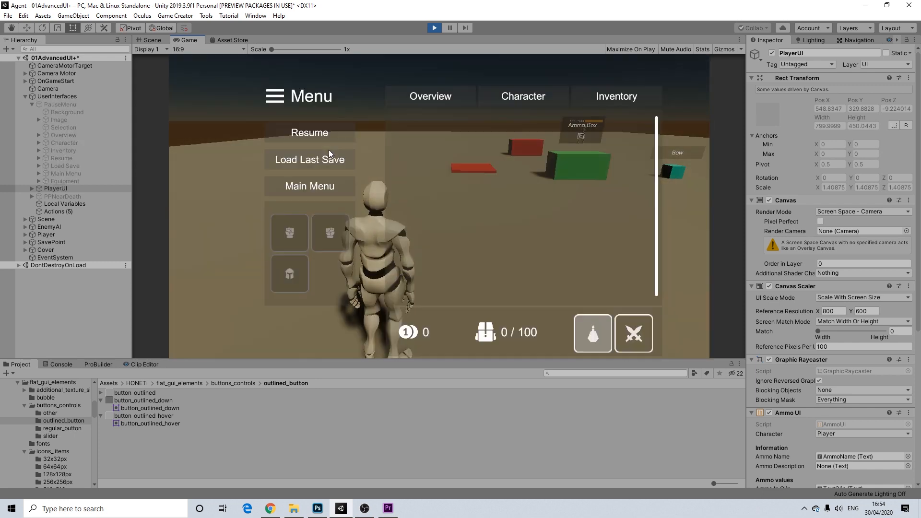
left_click(434, 28)
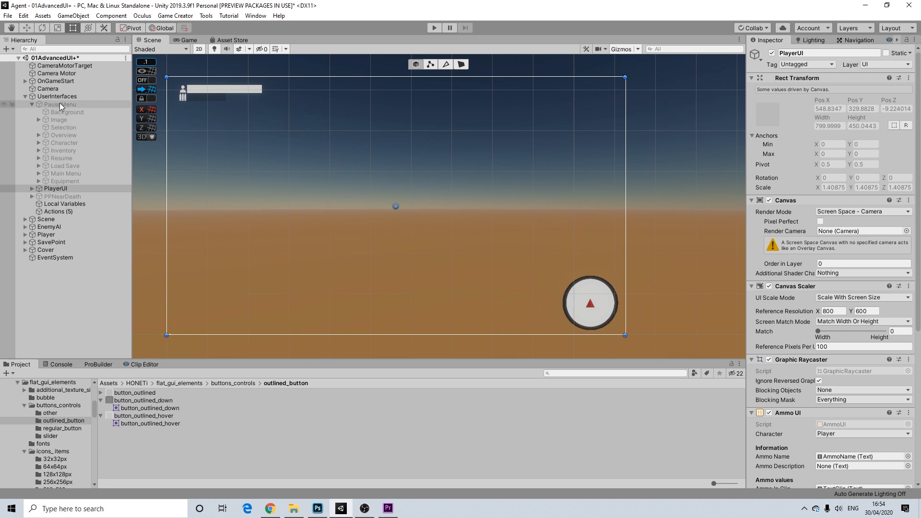
Set the alpha of the PauseMenu Background's image colour to 80
left_click(56, 105)
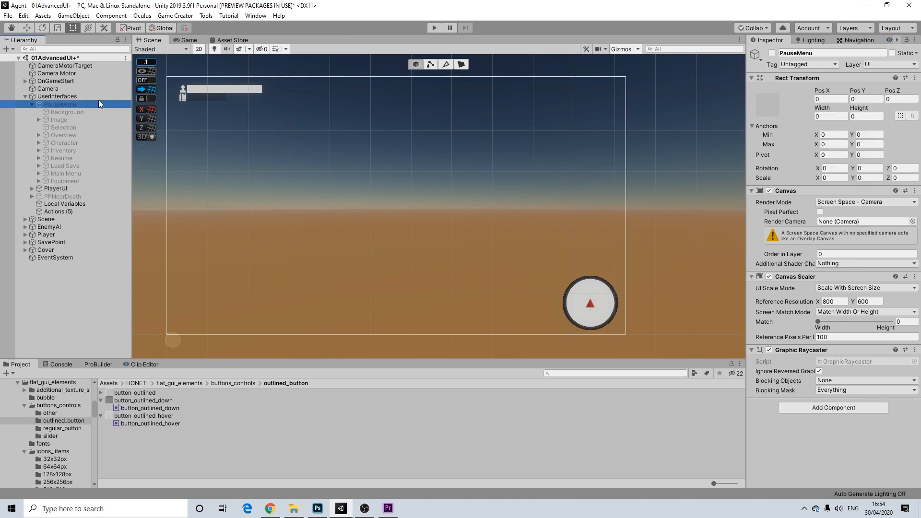
left_click(62, 112)
left_click(863, 236)
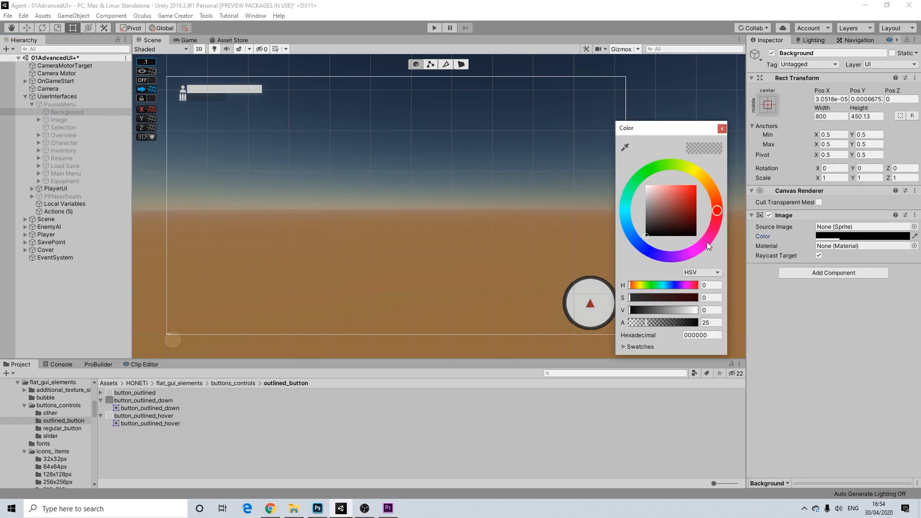
left_click(705, 324)
type("80")
left_click(723, 128)
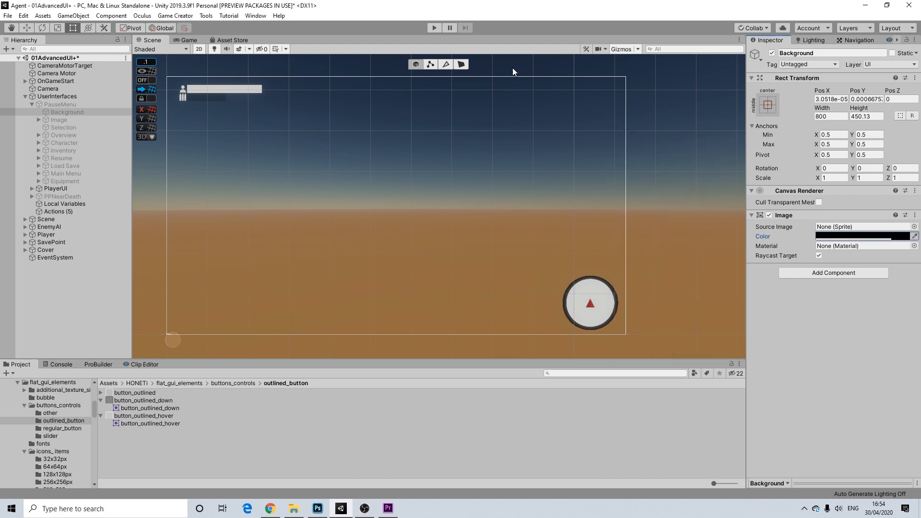
Run the game again and check the darker pause menu background by opening, resuming and reopening the menu
left_click(435, 29)
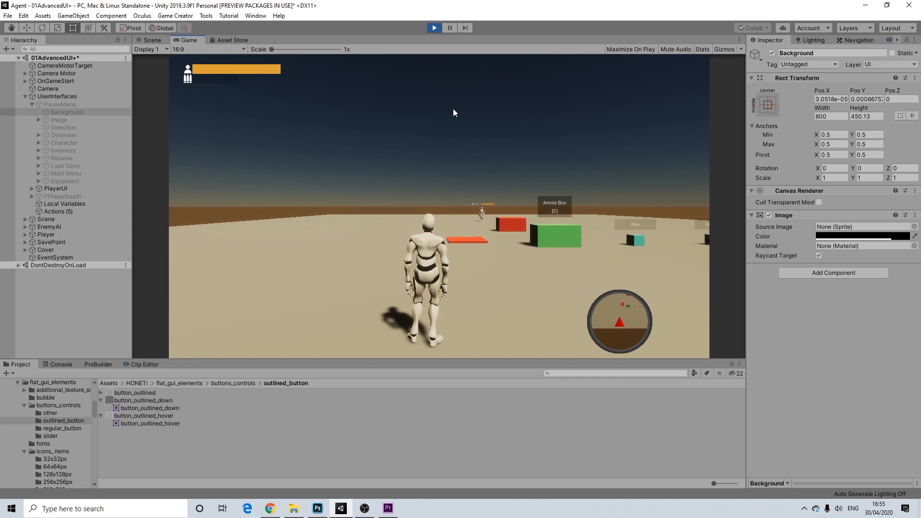
key("Escape")
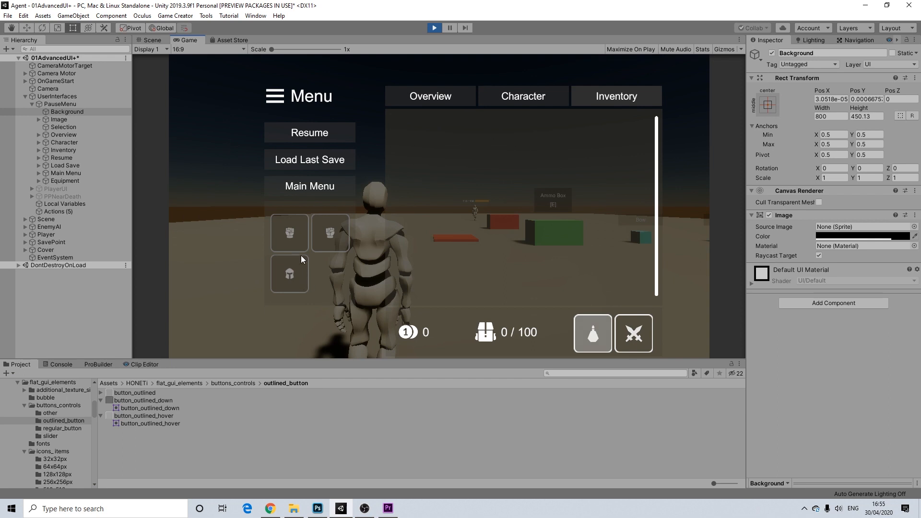
left_click(305, 131)
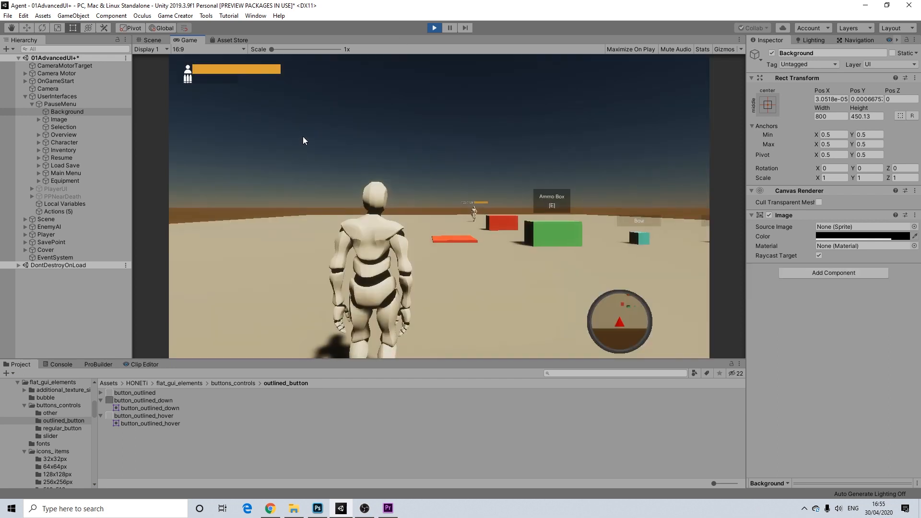
key("Escape")
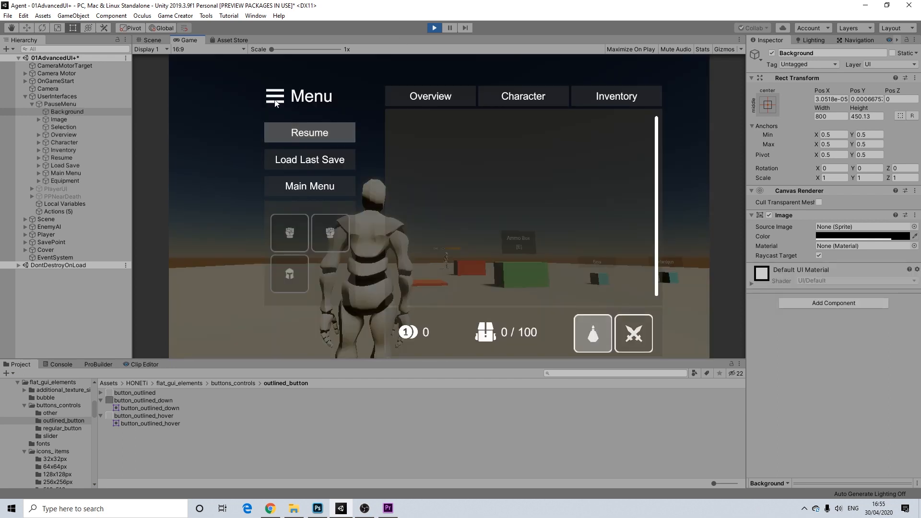
Resume play from the pause menu and stop the game
left_click(301, 129)
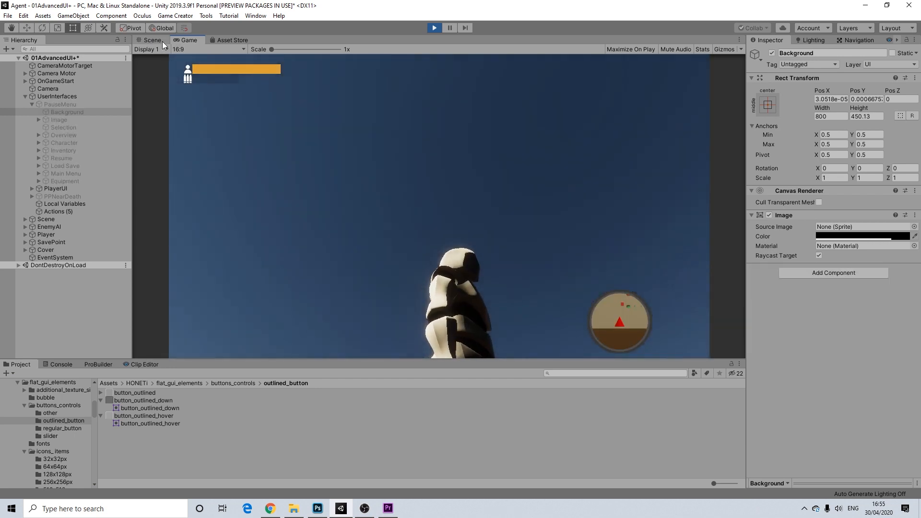
left_click(435, 28)
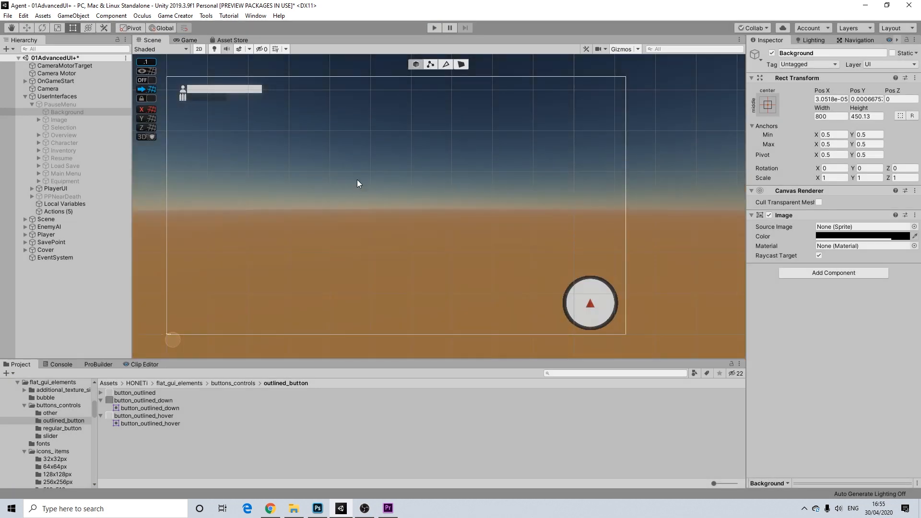
Switch the Scene view from 2D to 3D and frame the Player with the surrounding ground
middle_click_drag(208, 196, 418, 101)
scroll(400, 287, "up", 5)
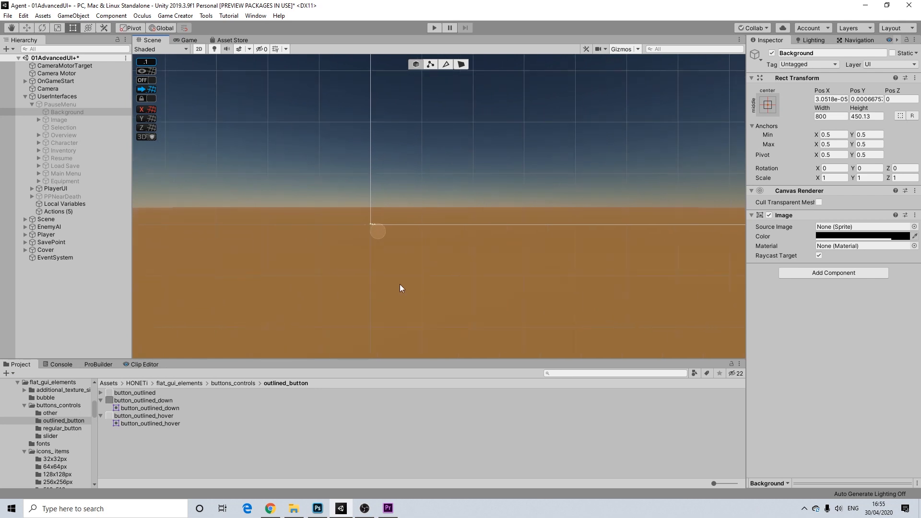
left_click(46, 234)
left_click(199, 49)
key("w")
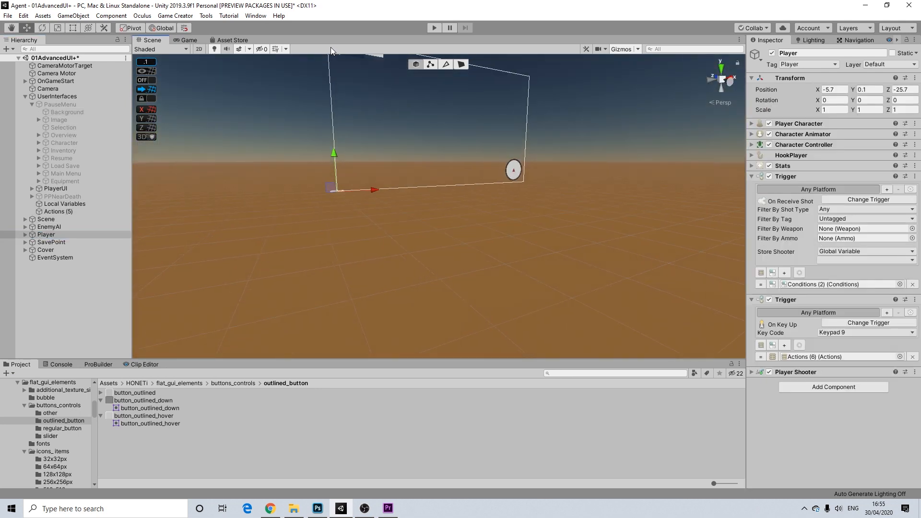
key("f")
scroll(357, 102, "down", 3)
left_click_drag(350, 114, 366, 162, "alt")
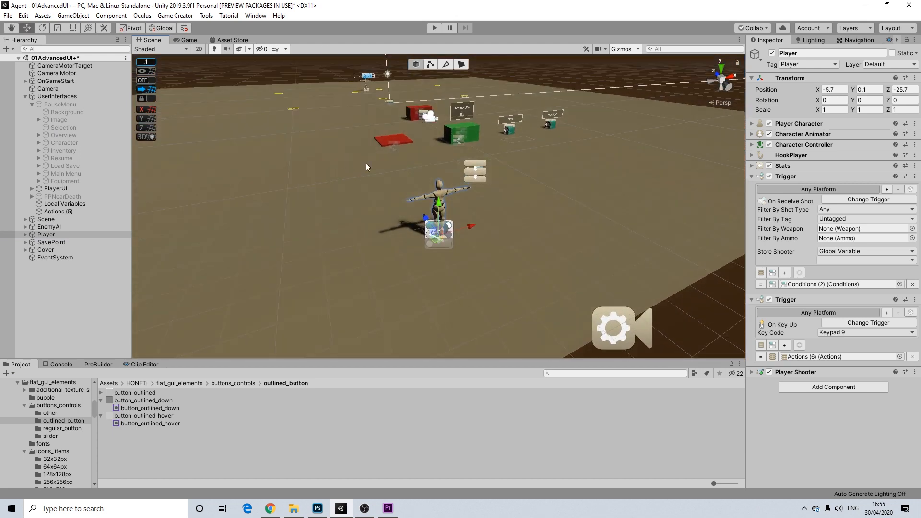
scroll(369, 162, "up", 3)
scroll(376, 159, "down", 1)
middle_click_drag(375, 160, 357, 165)
scroll(359, 165, "up", 3)
scroll(362, 164, "down", 2)
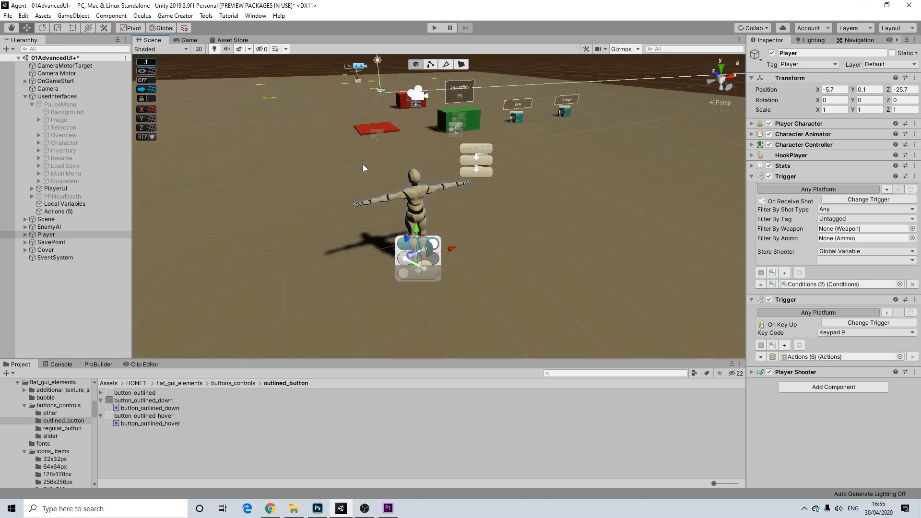
Collapse the HONETi assets folder and open the GameCreator folder inside Plugins
scroll(29, 417, "up", 4)
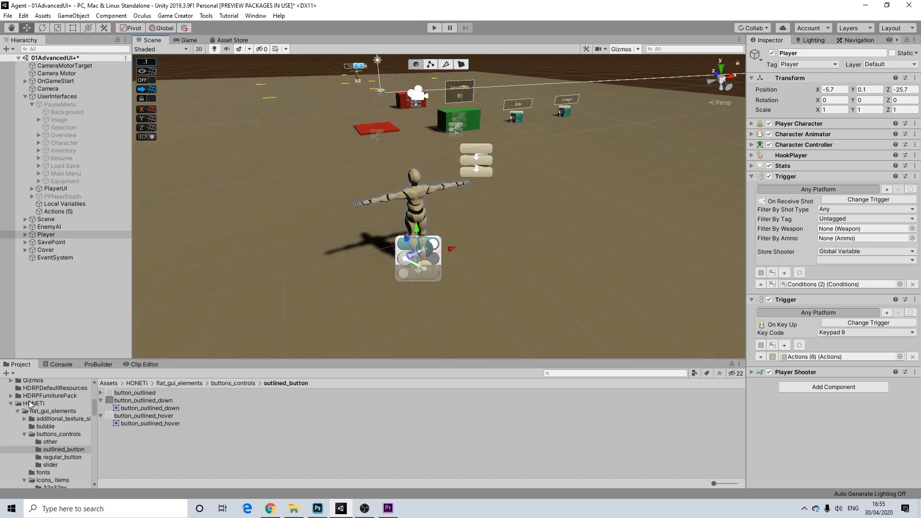
left_click(10, 433)
scroll(46, 429, "down", 5)
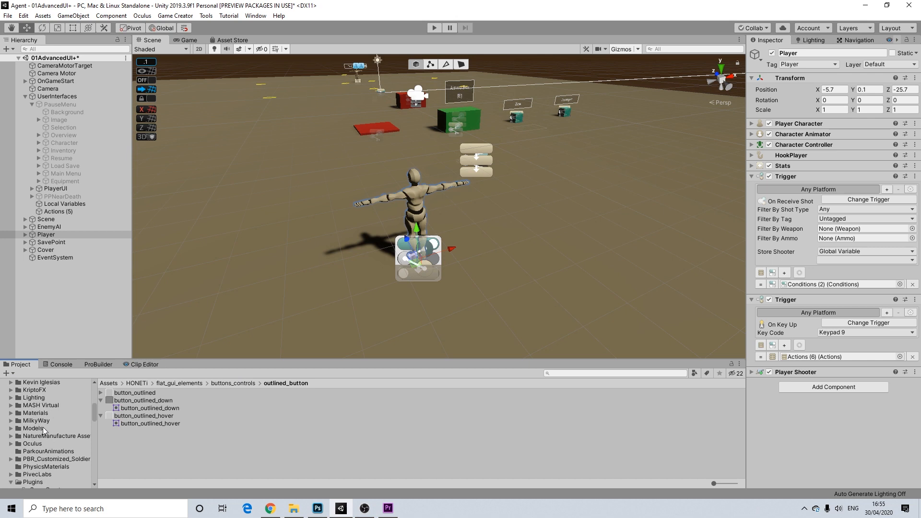
scroll(45, 436, "down", 2)
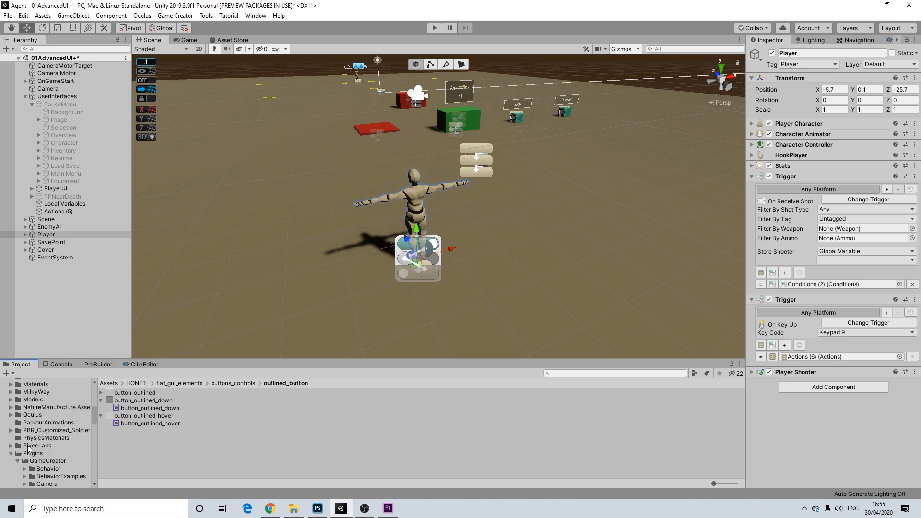
scroll(38, 442, "down", 2)
left_click(33, 425)
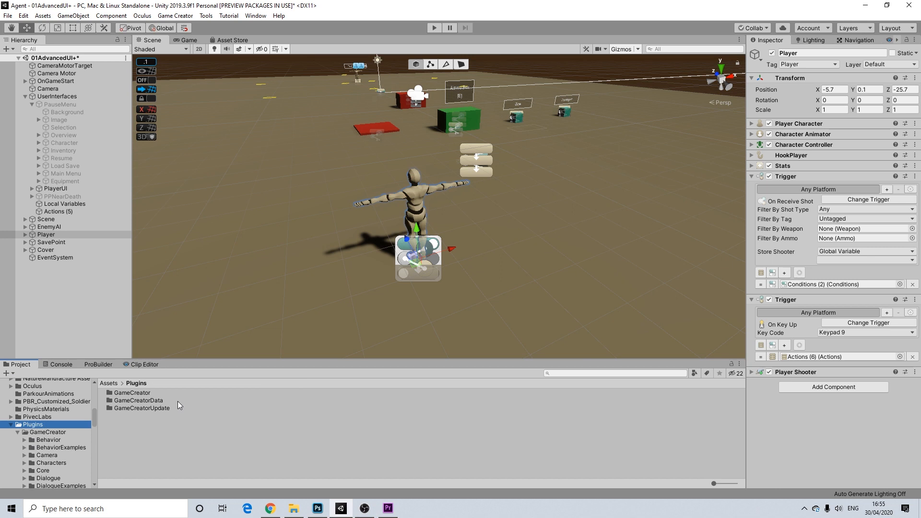
double_click(138, 394)
scroll(133, 417, "down", 3)
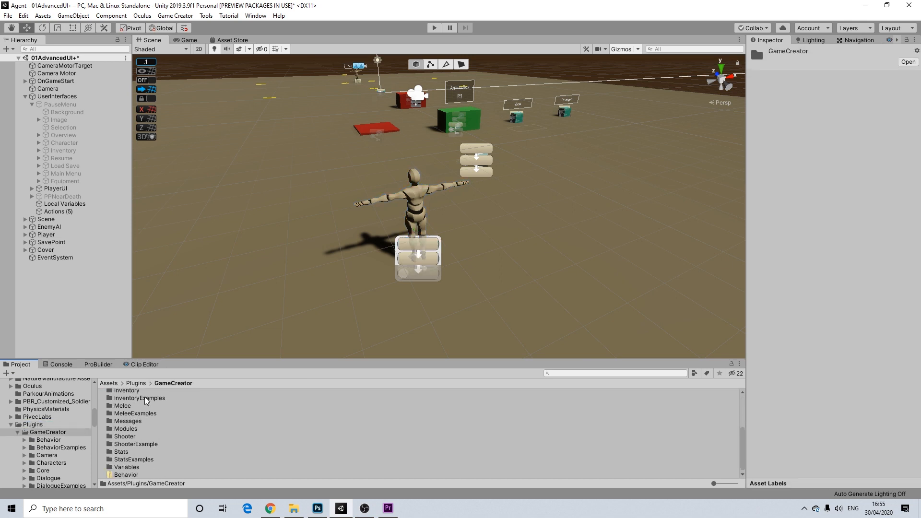
Find and open the InventoryExamples/Utilities/Prefabs folder within GameCreator
scroll(145, 407, "up", 2)
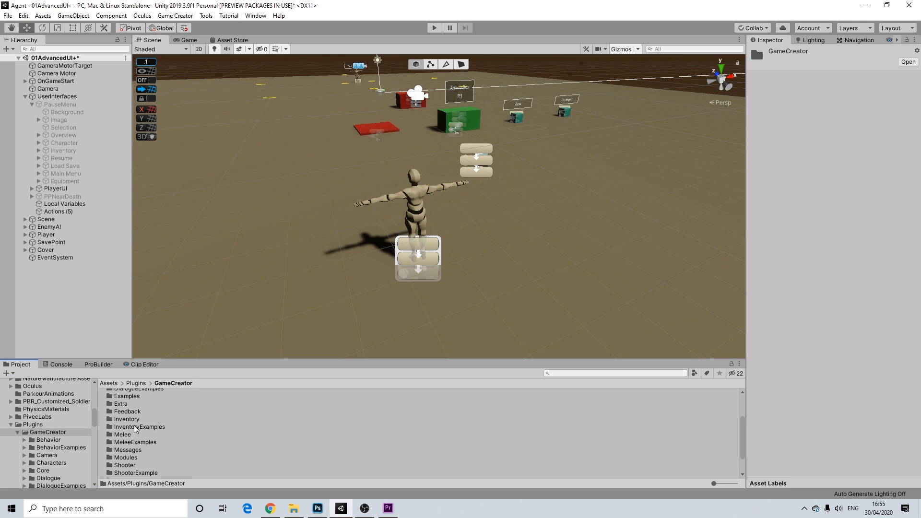
double_click(134, 421)
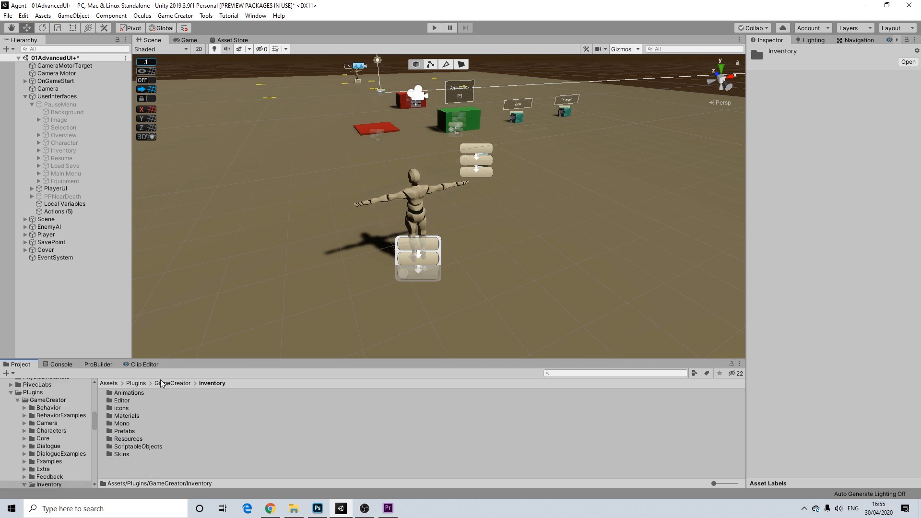
left_click(172, 383)
double_click(139, 477)
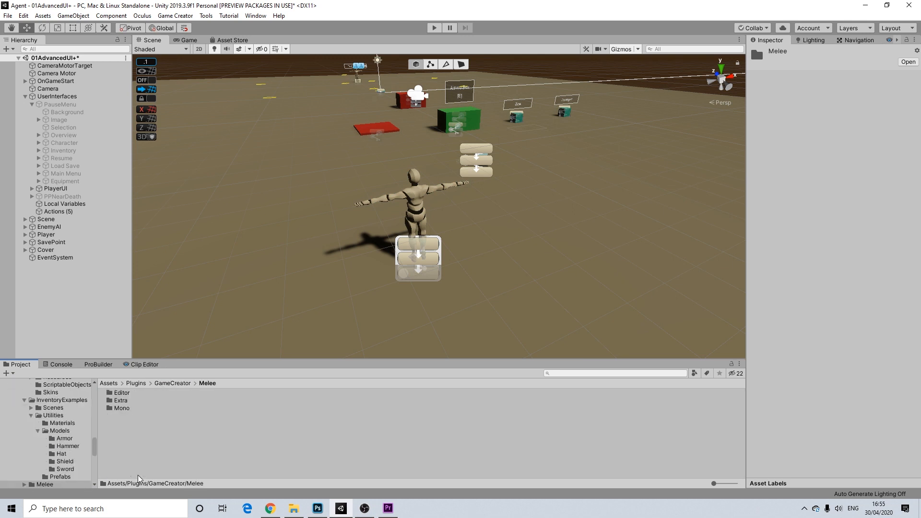
left_click(168, 383)
double_click(139, 448)
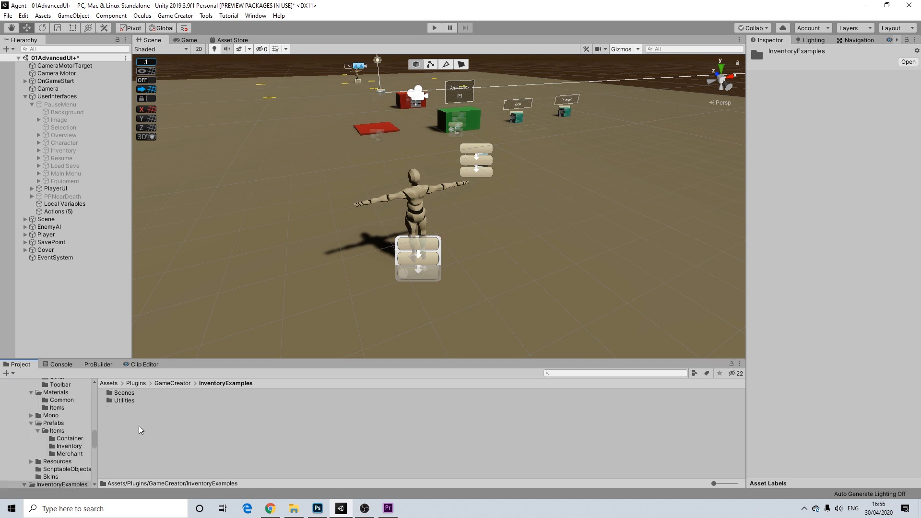
double_click(123, 401)
double_click(123, 408)
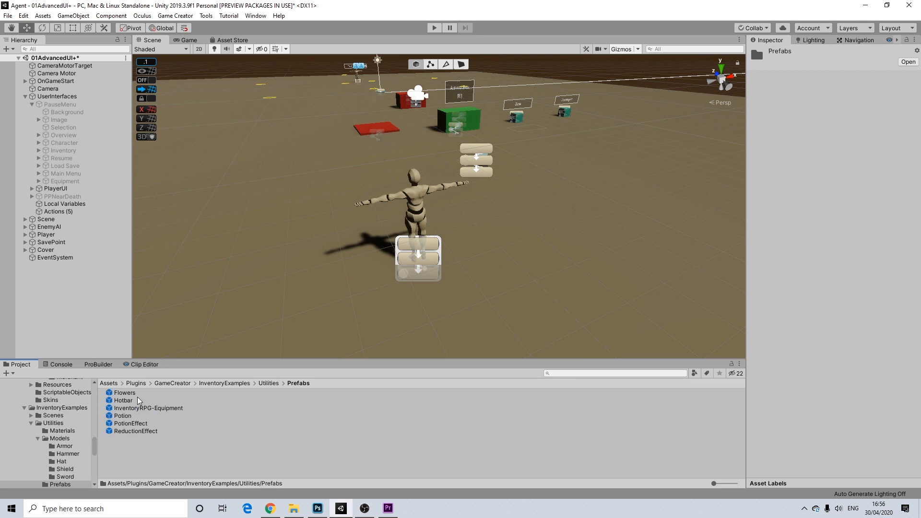
Place the Potion prefab on the ground beside the Player and change its trigger to On Player Enter
left_click_drag(123, 416, 305, 239)
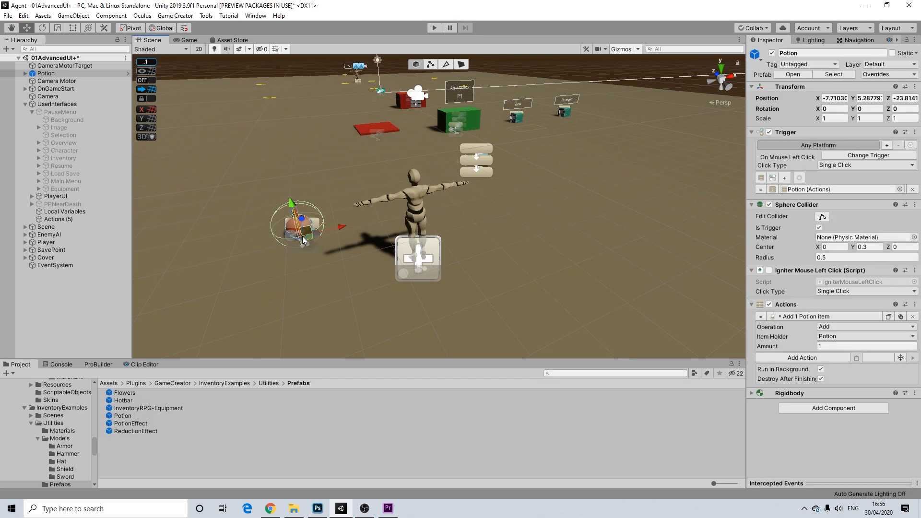
left_click(848, 155)
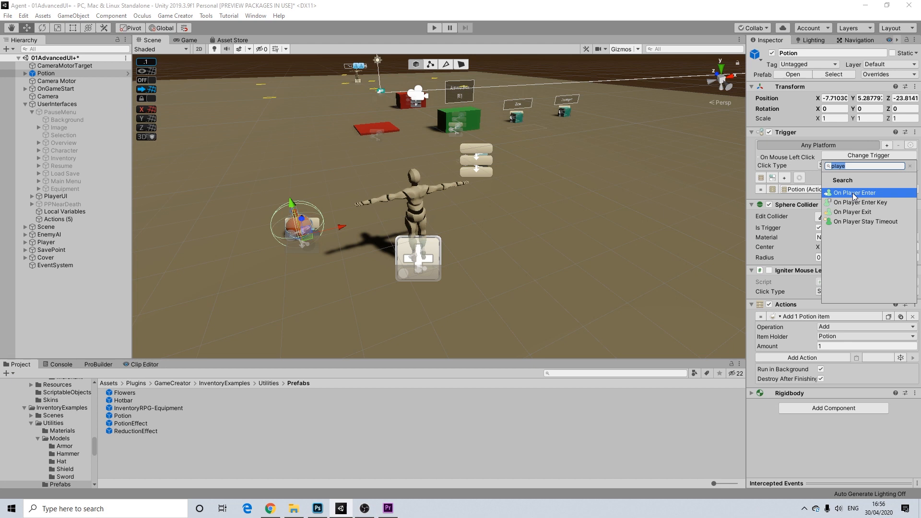
left_click(855, 193)
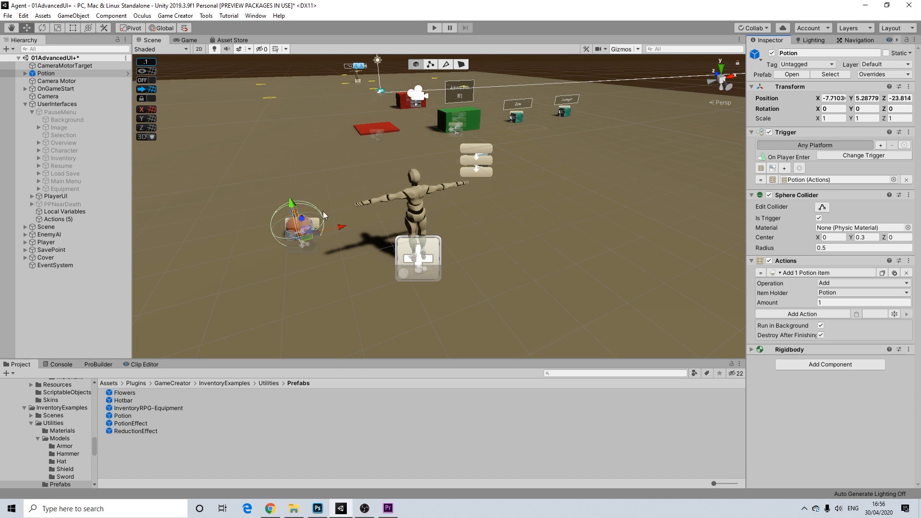
Run the game, walk the player into the potion, and consume it from the pause menu's Inventory page
left_click(435, 28)
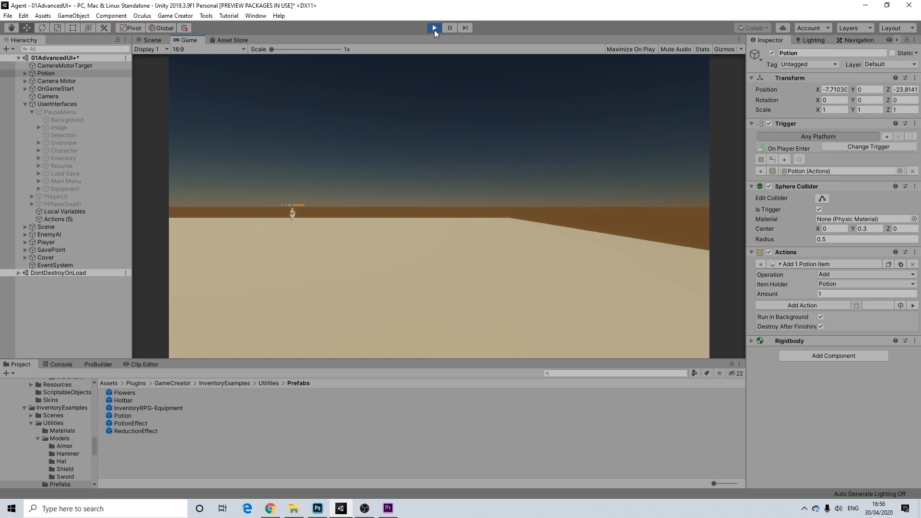
key("a")
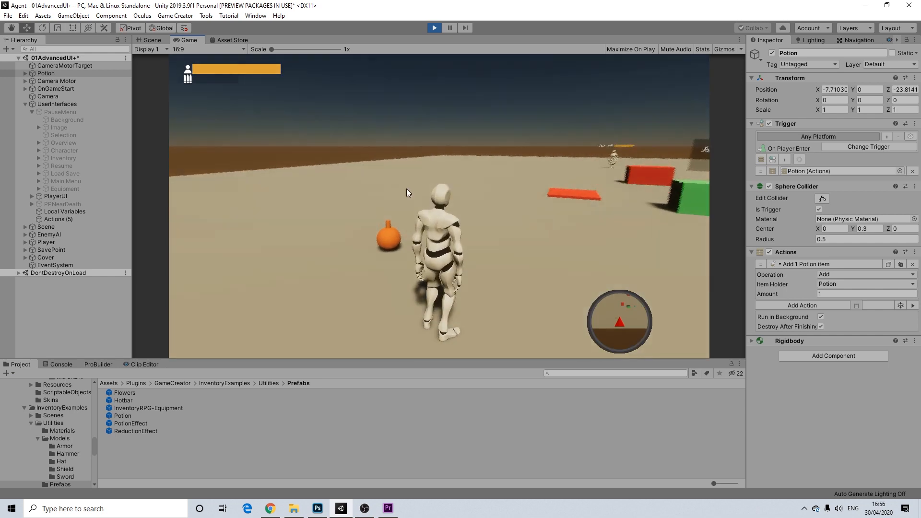
key("w")
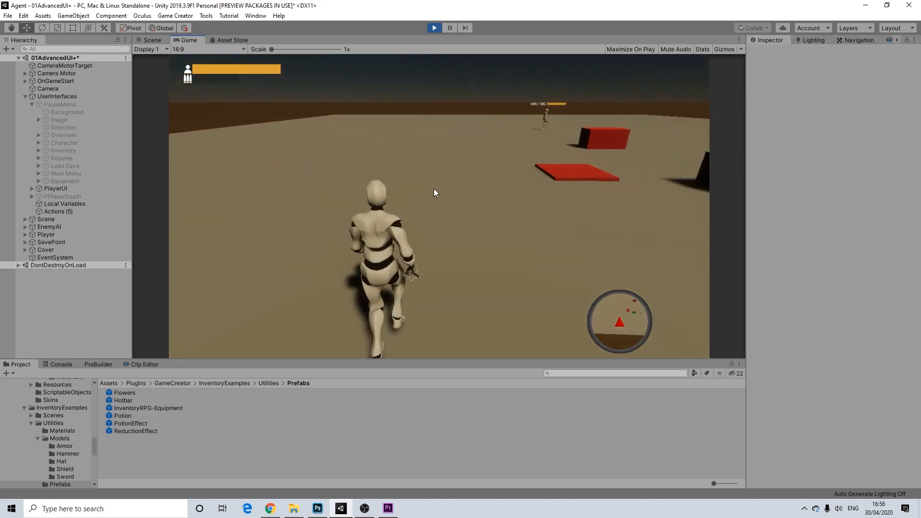
key("Escape")
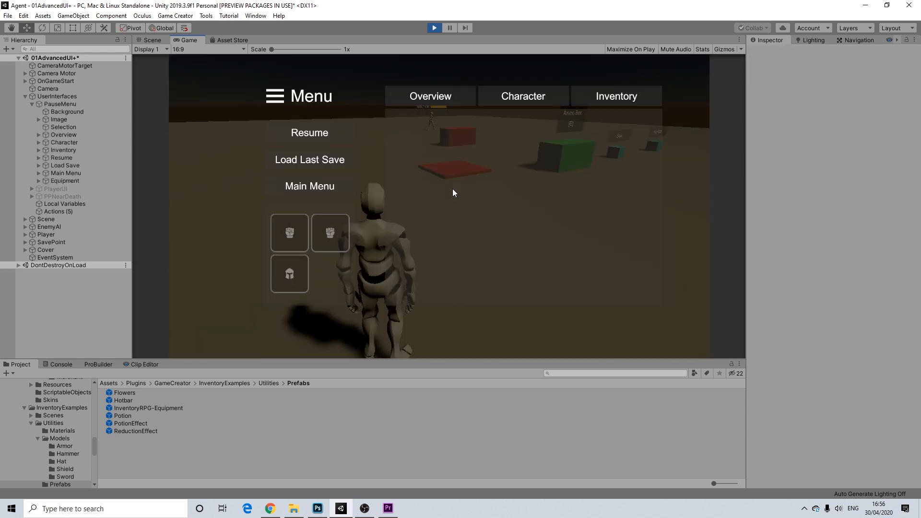
left_click(596, 103)
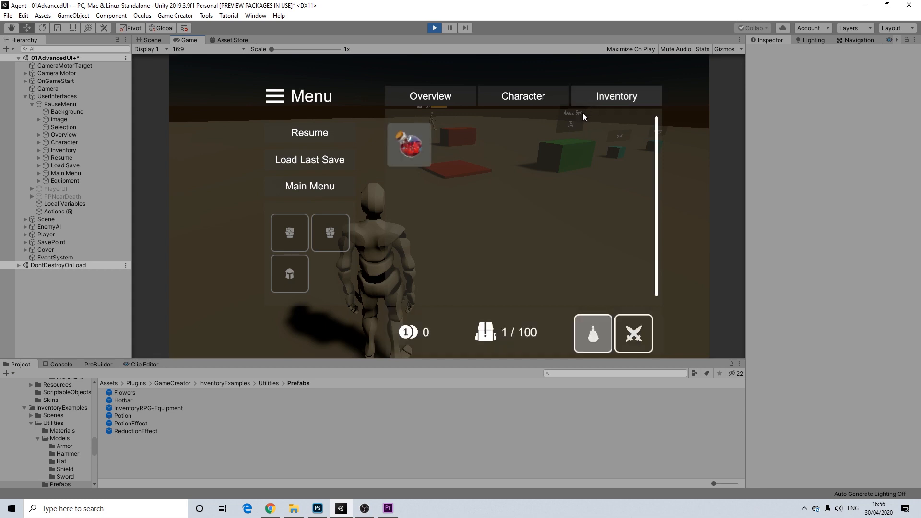
left_click(416, 148)
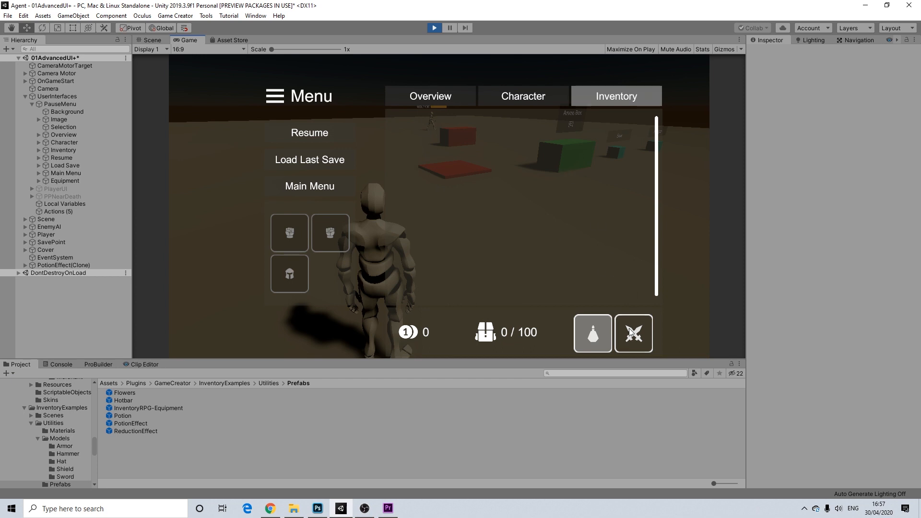
Test switching between the potion and weapon categories of the inventory, and view the Character and Overview pages
left_click(600, 327)
left_click(646, 331)
left_click(592, 330)
left_click(631, 329)
left_click(600, 326)
left_click(538, 95)
left_click(447, 94)
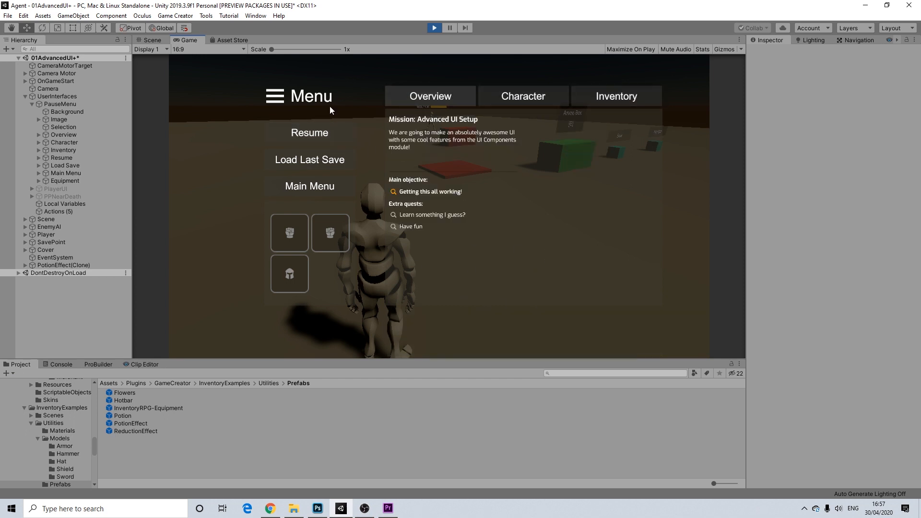
Test resuming and reopening the pause menu, check its Character, Inventory and Overview pages, and stop the game
left_click(325, 132)
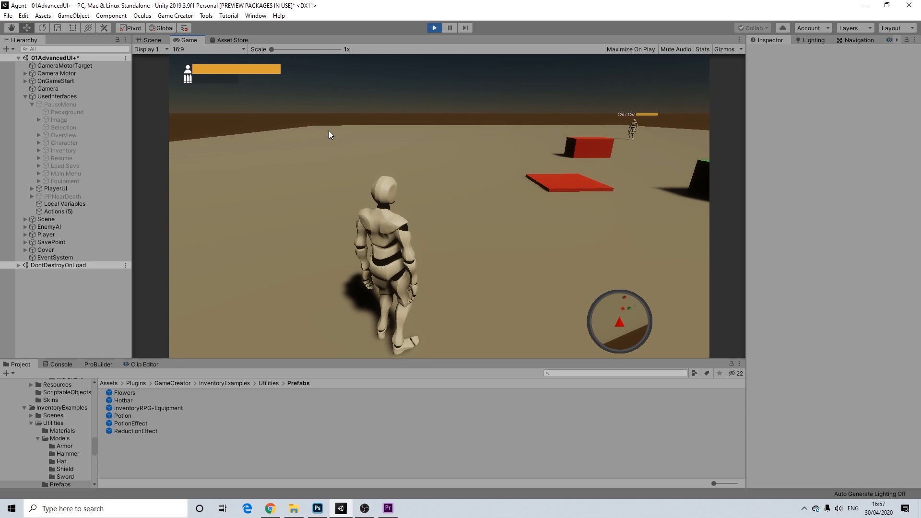
key("Escape")
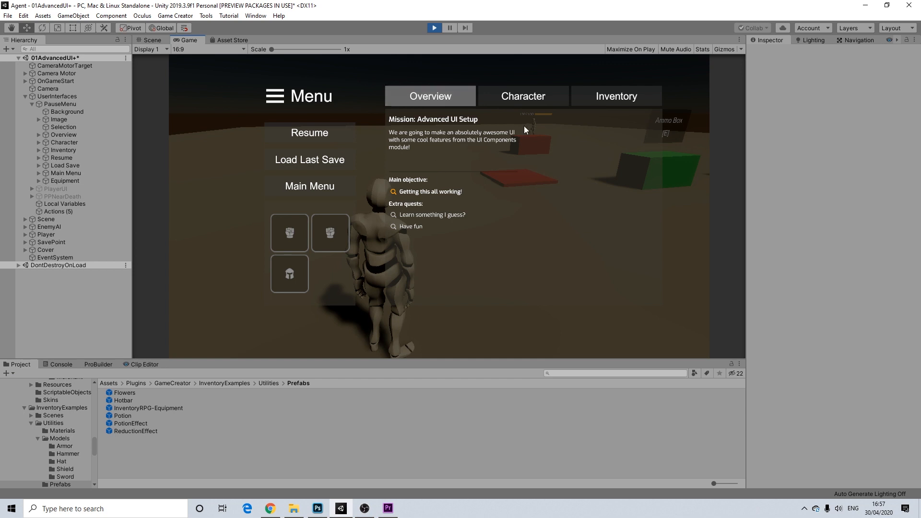
left_click(524, 102)
left_click(621, 104)
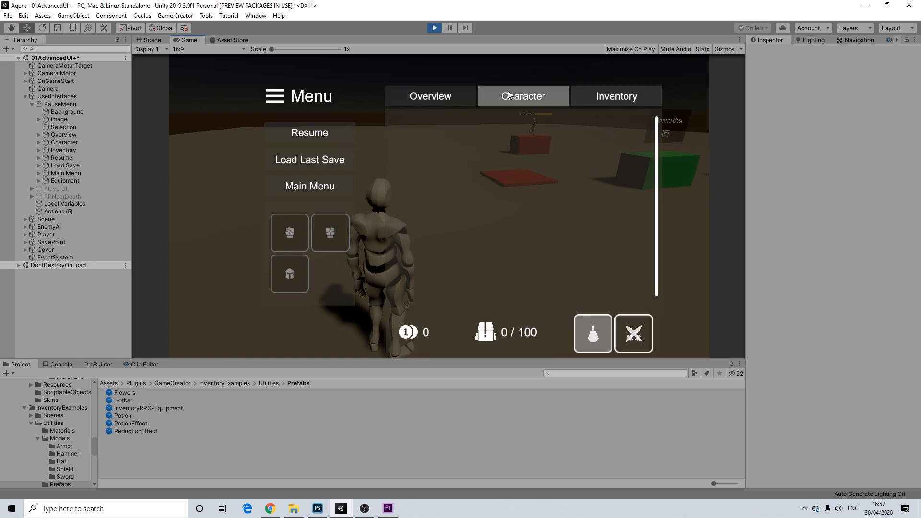
left_click(435, 99)
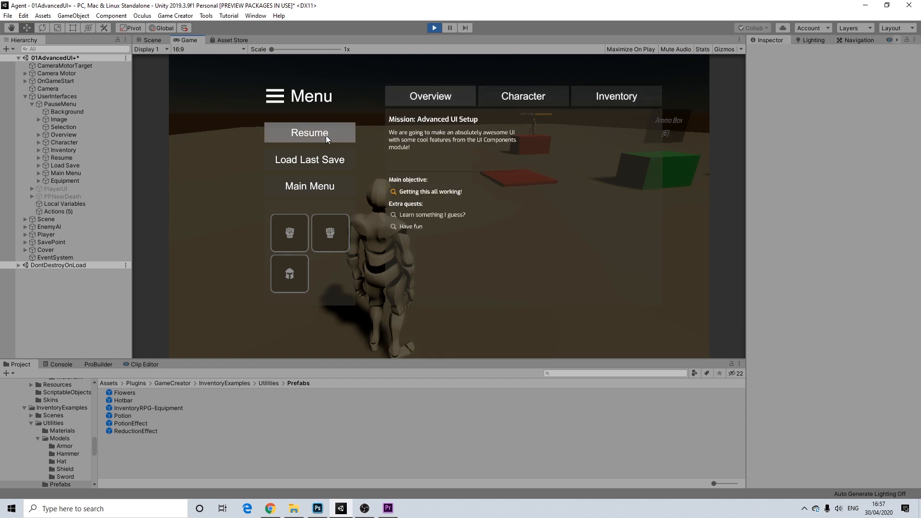
left_click(333, 133)
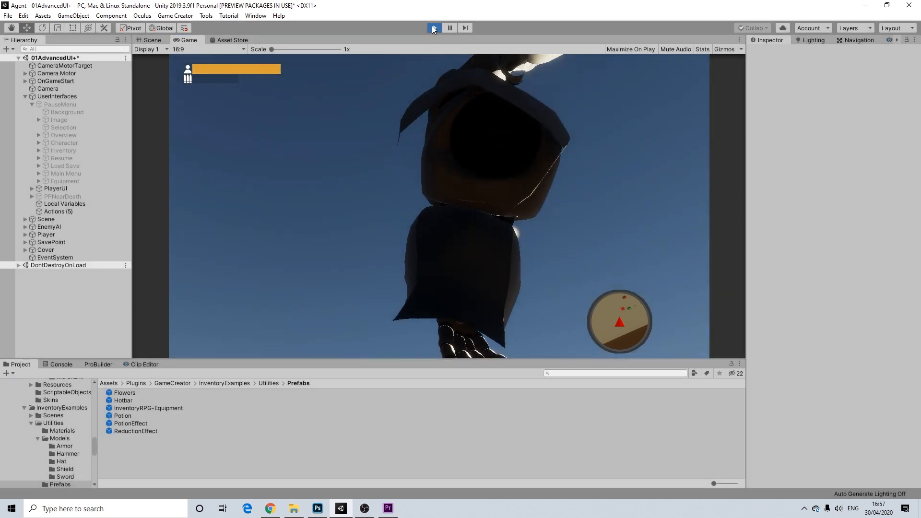
left_click(434, 28)
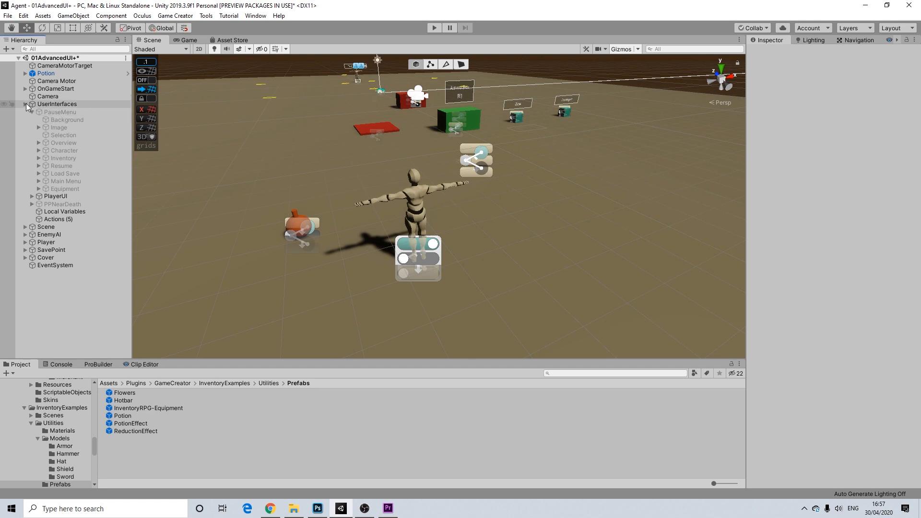
Collapse the UserInterfaces group and add an Inventory Manager component to the Player
left_click(25, 104)
left_click(44, 127)
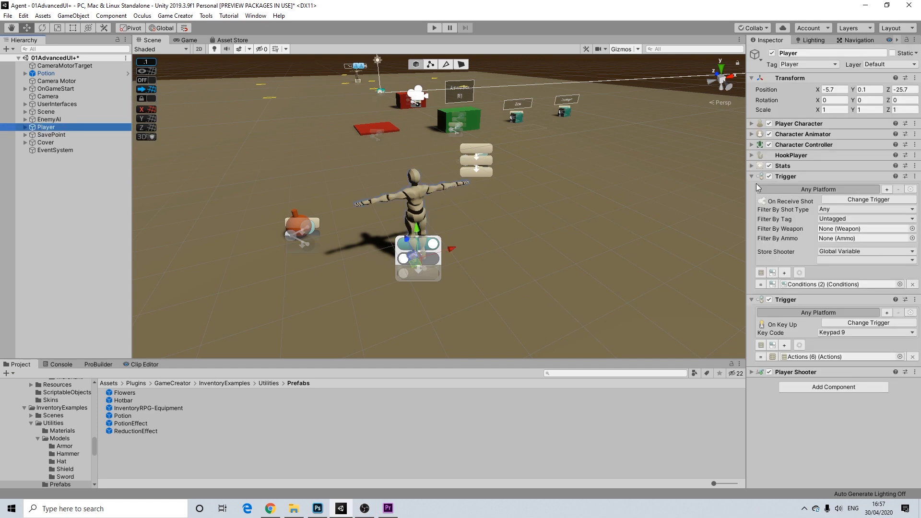
left_click(814, 388)
type("inve")
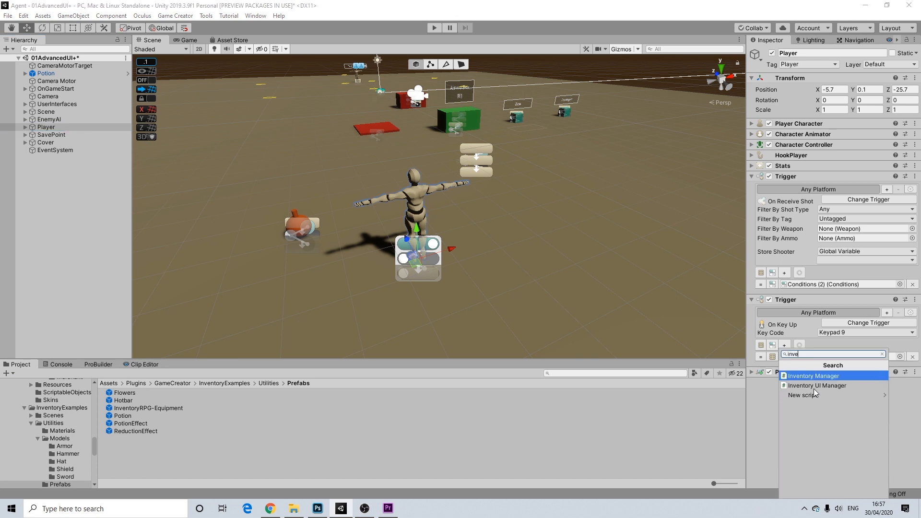
key("Return")
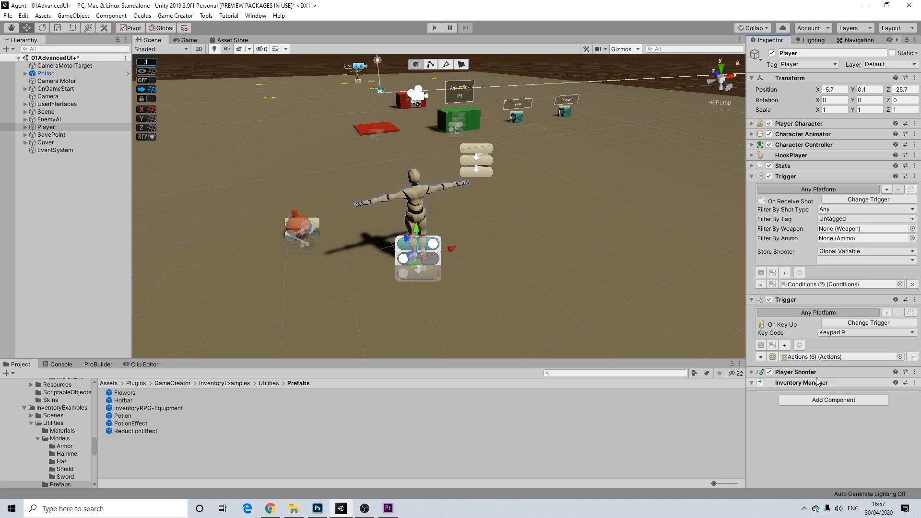
Remove the Inventory Manager component from the Player
left_click(753, 384)
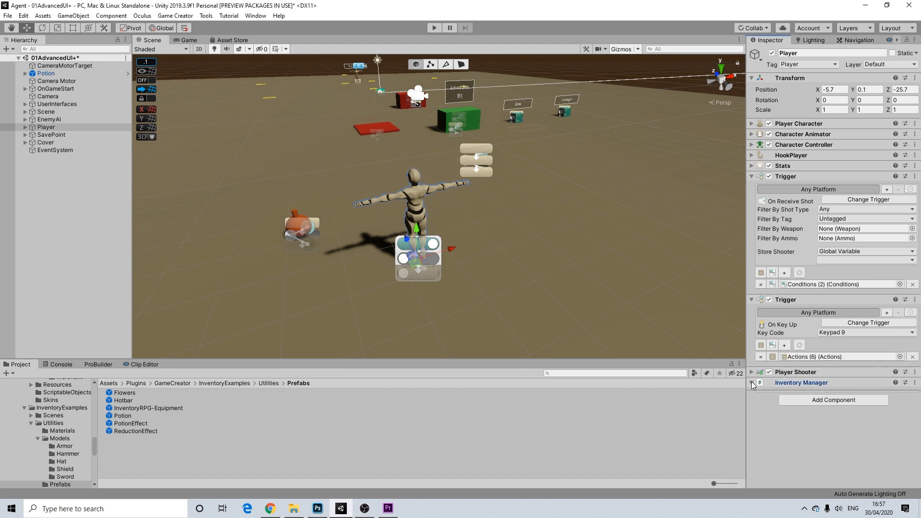
left_click(915, 383)
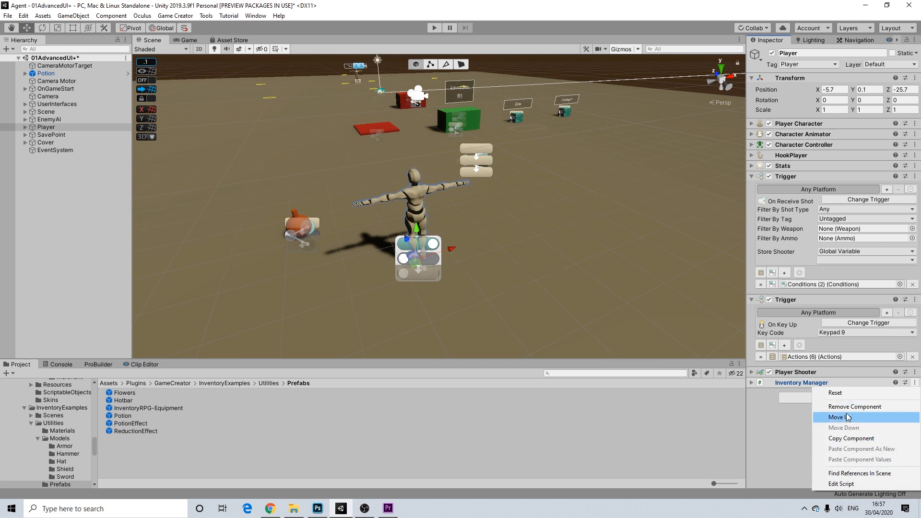
left_click(848, 406)
Add a Player Equipment component to the Player
left_click(826, 387)
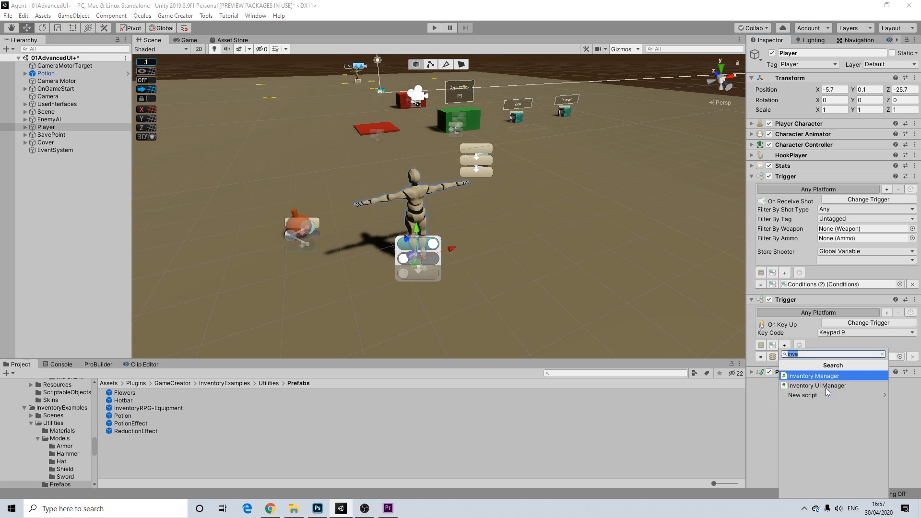
type("player")
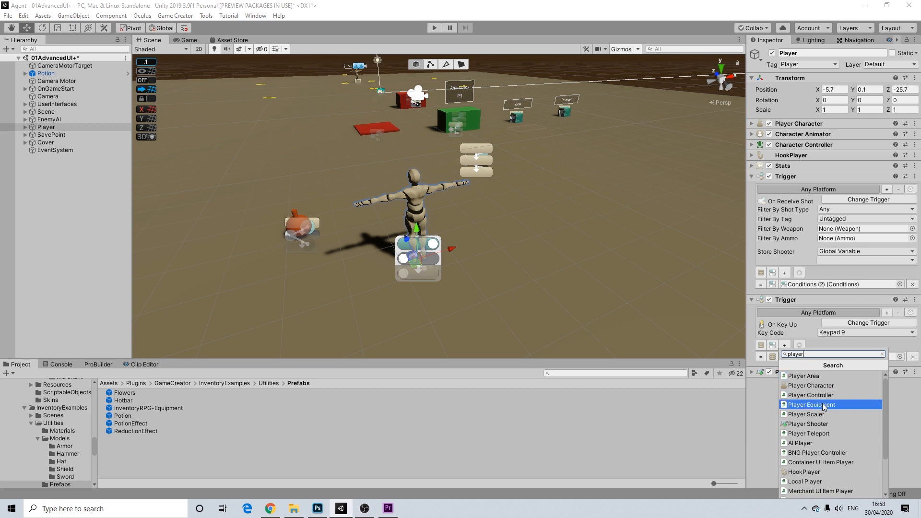
left_click(823, 403)
left_click(800, 383)
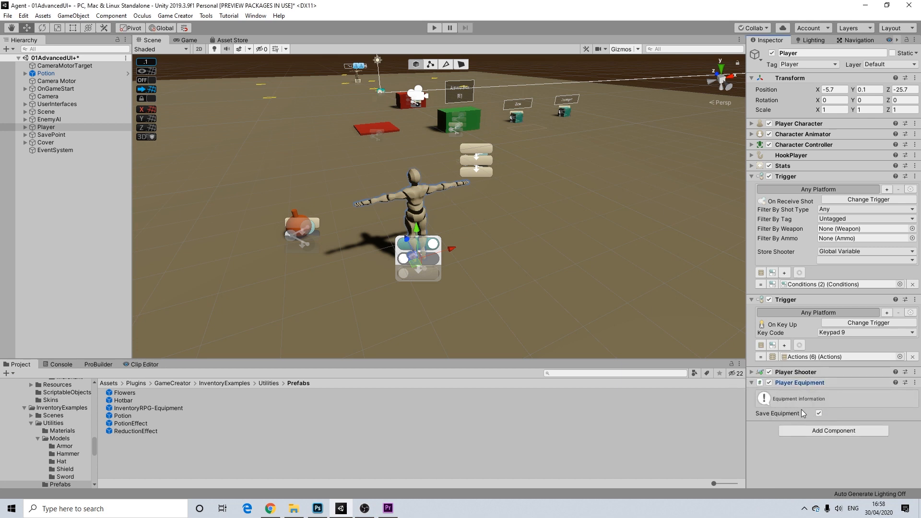
Collapse both Trigger components and the Player Equipment component on the Player
left_click(752, 177)
left_click(752, 187)
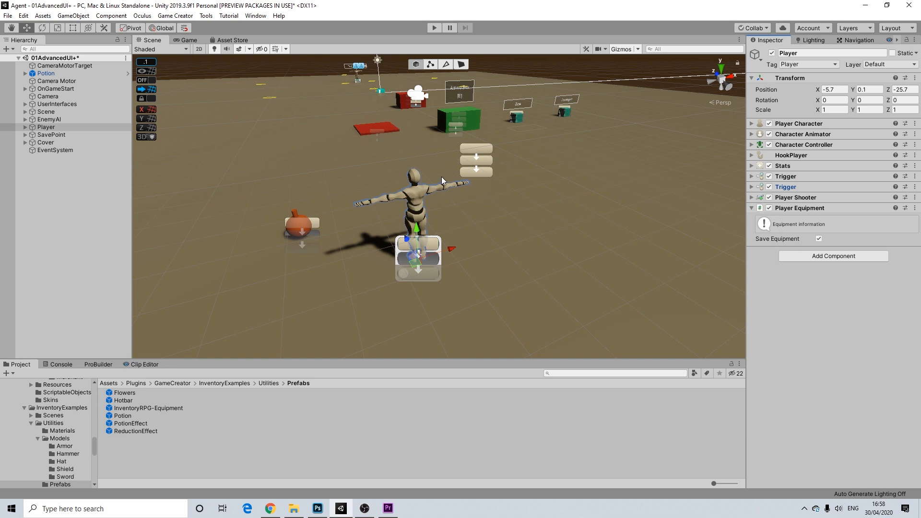
middle_click_drag(307, 220, 353, 223)
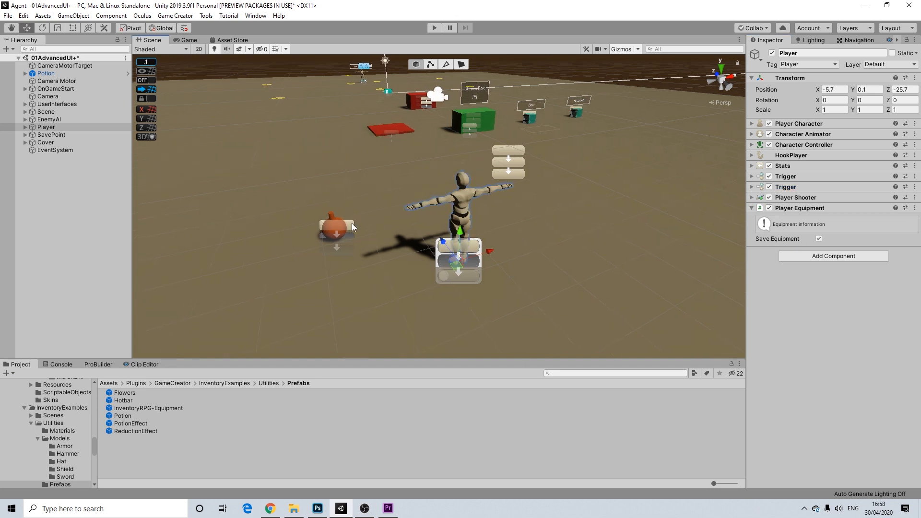
scroll(269, 223, "up", 3)
scroll(310, 219, "down", 2)
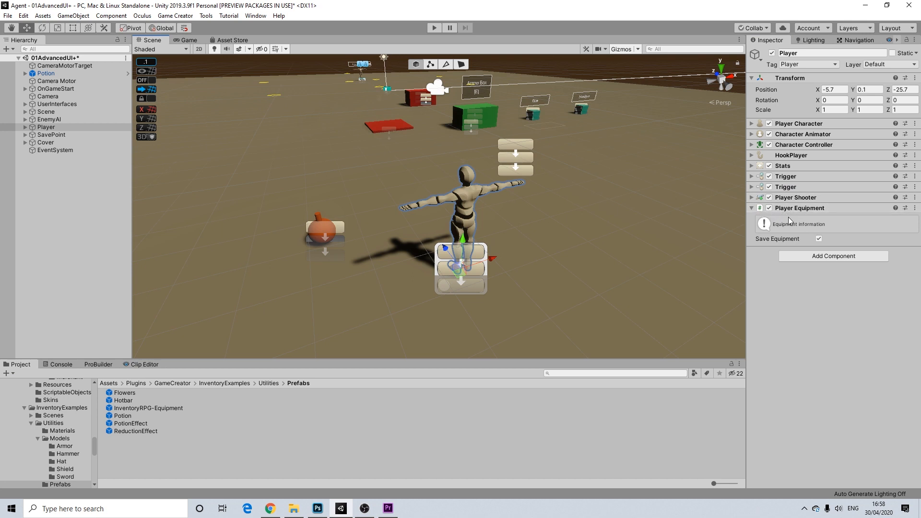
left_click(765, 209)
scroll(447, 221, "down", 3)
scroll(447, 221, "down", 3)
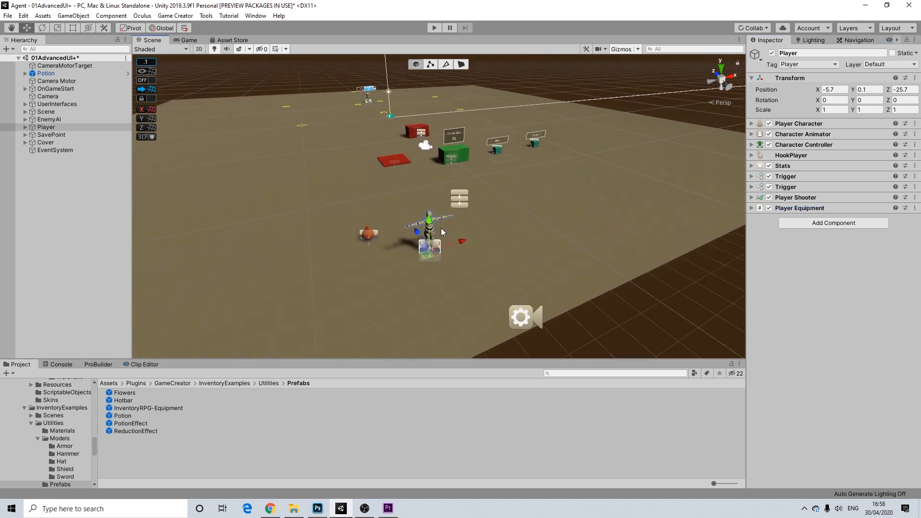
scroll(441, 229, "down", 2)
scroll(432, 241, "down", 2)
scroll(432, 241, "up", 5)
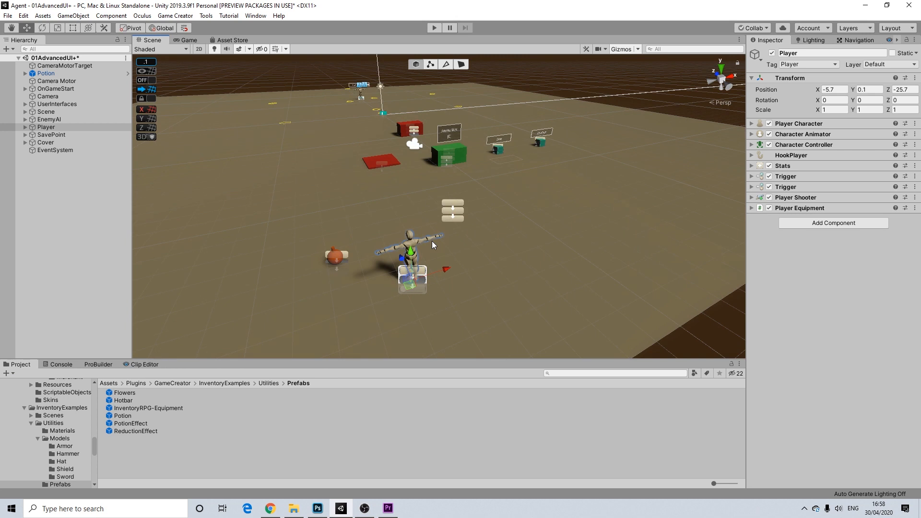
scroll(457, 202, "down", 1)
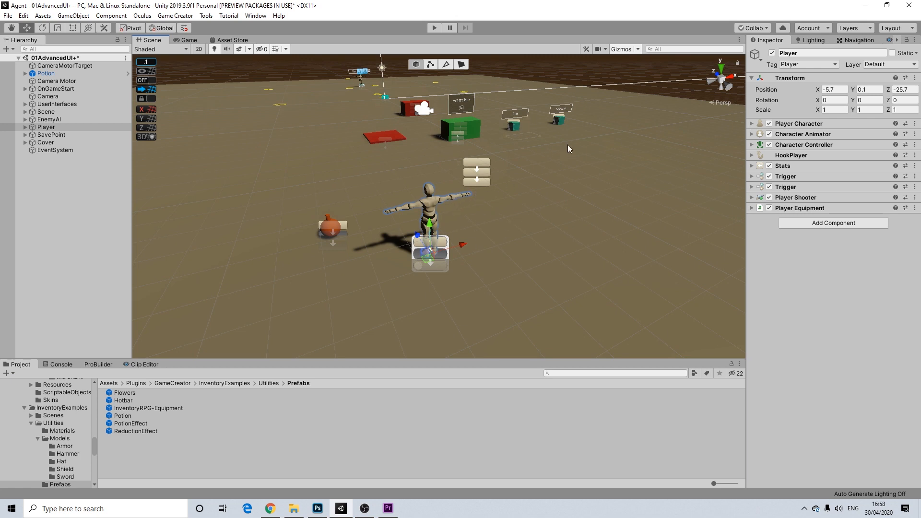
scroll(398, 229, "up", 1)
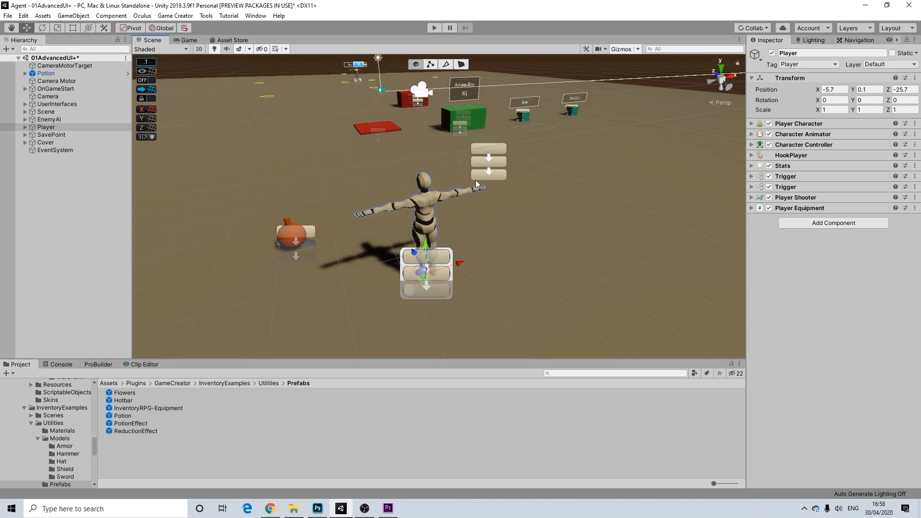
scroll(497, 189, "down", 1)
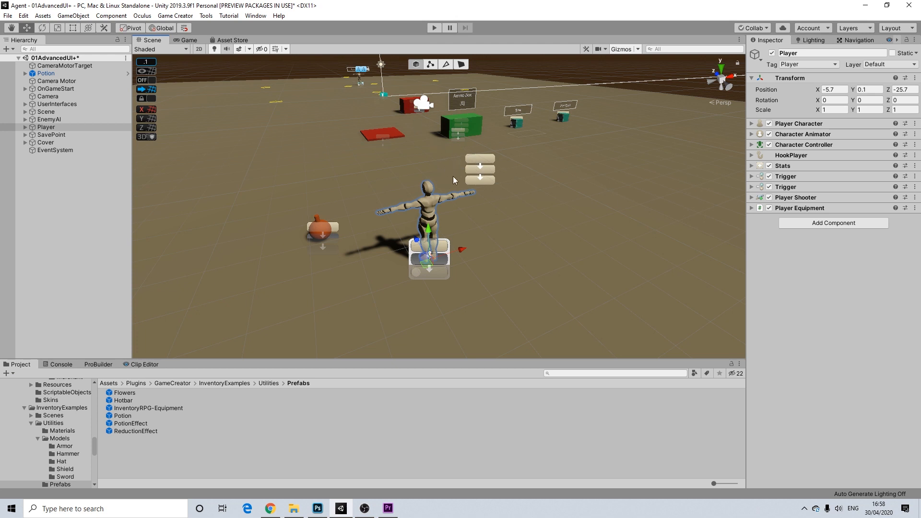
scroll(436, 202, "up", 4)
scroll(436, 203, "down", 5)
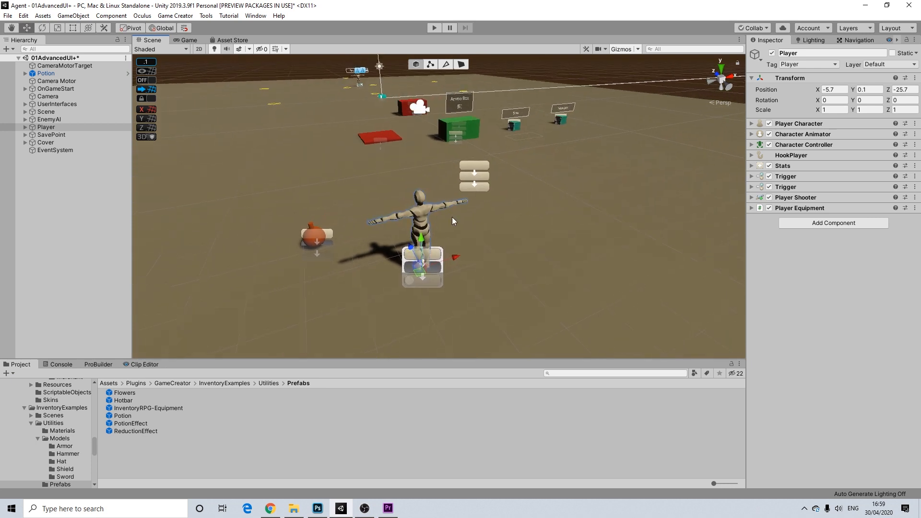